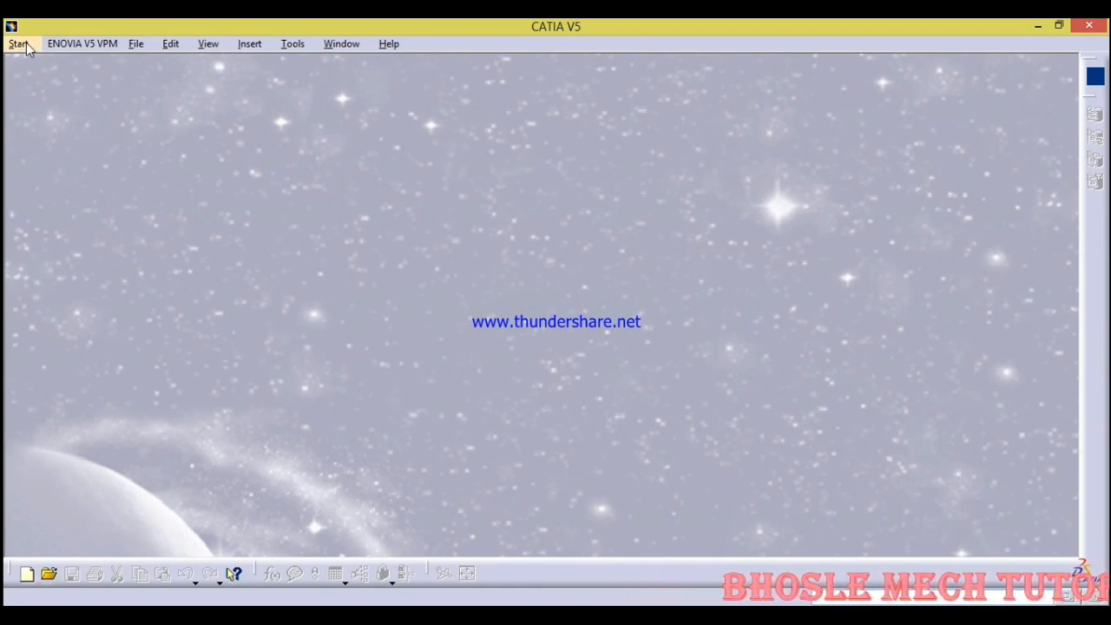
Create a new part named Part1 in the Part Design workbench with hybrid design enabled.
click(26, 42)
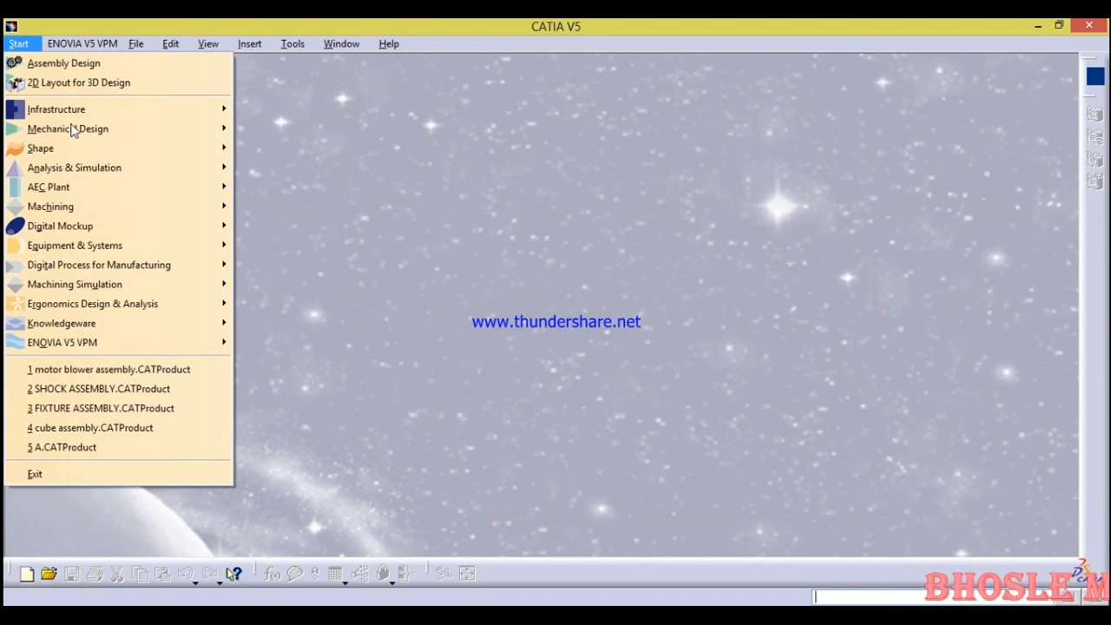
mouse_move(101, 132)
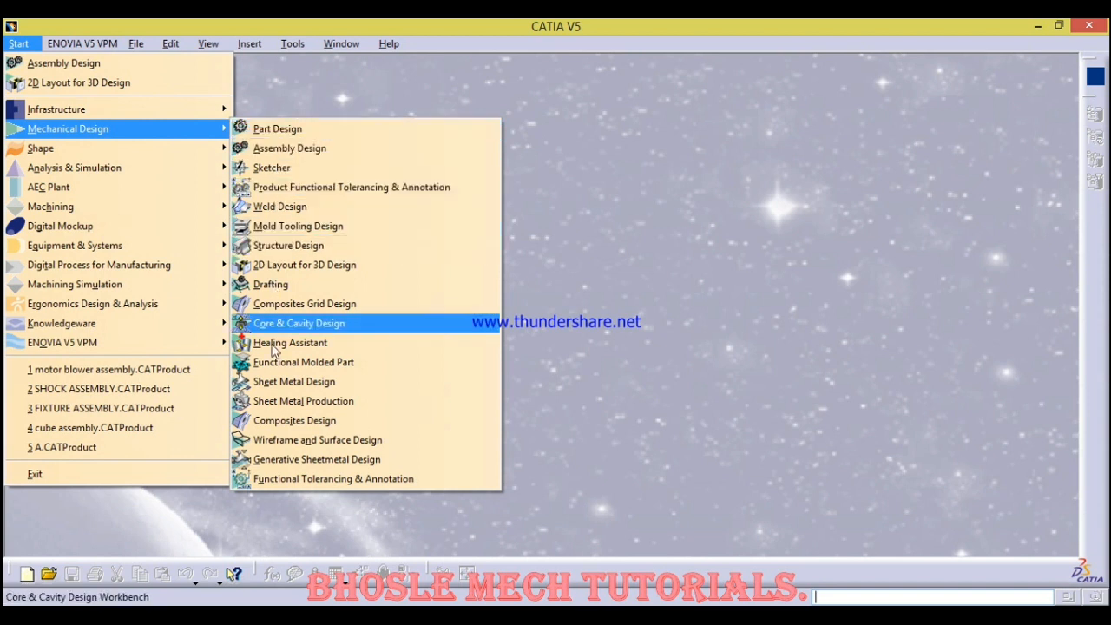
click(293, 134)
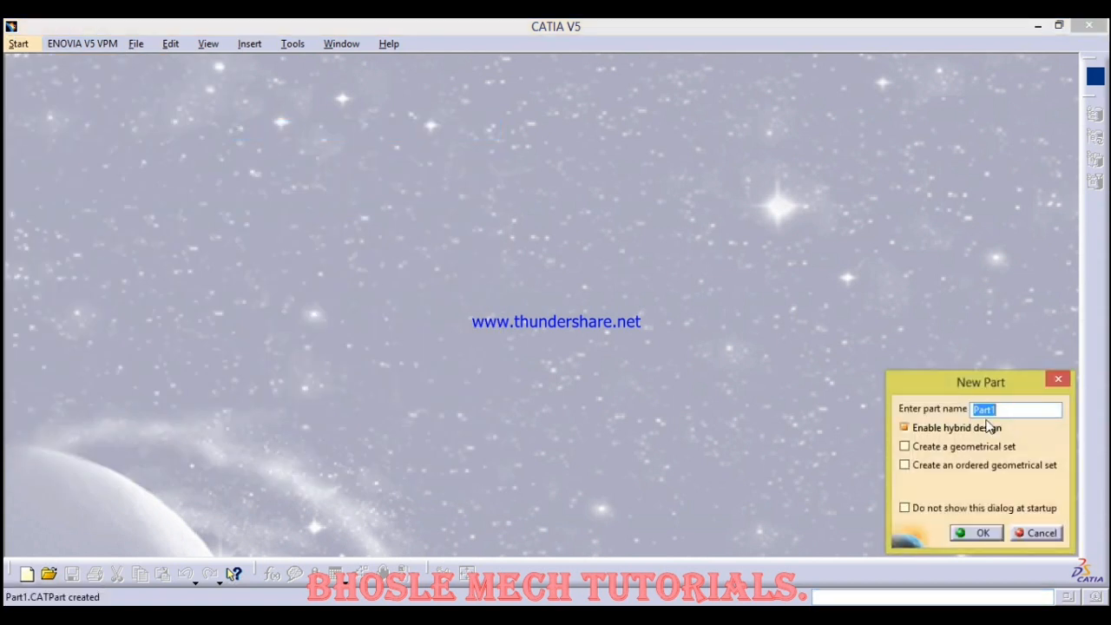
click(984, 535)
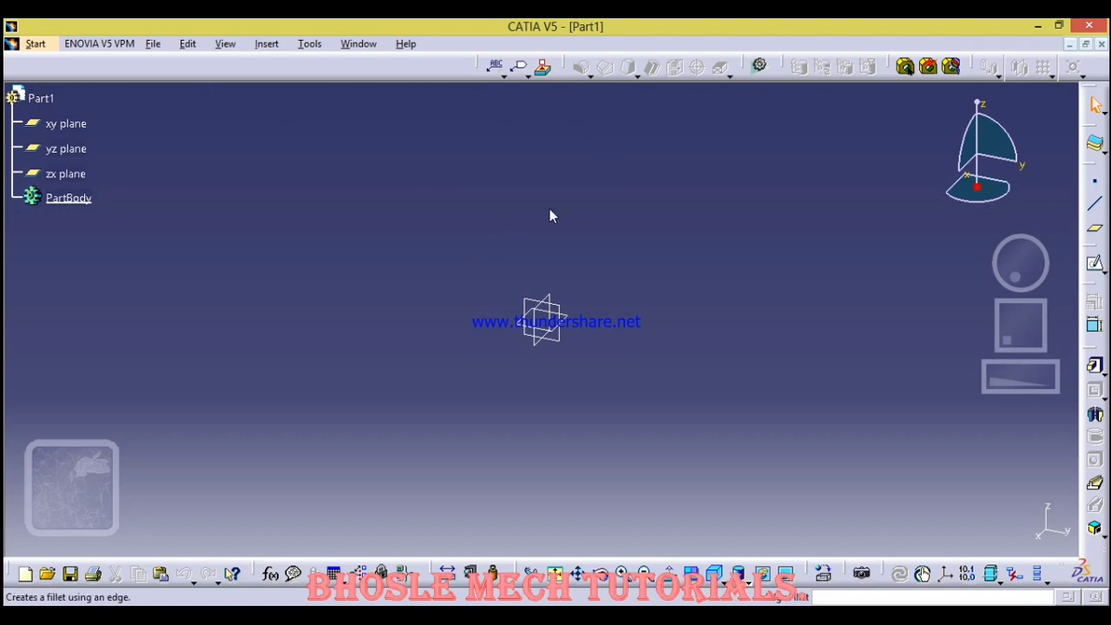
Hide the xy, yz and zx reference planes together.
drag(426, 222, 647, 432)
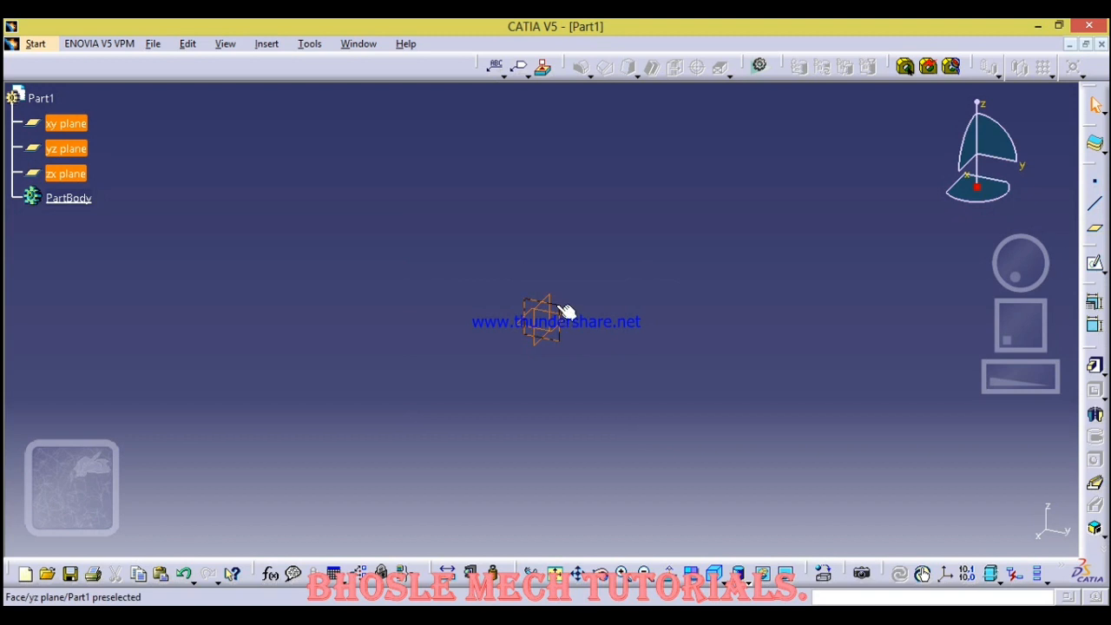
right_click(563, 314)
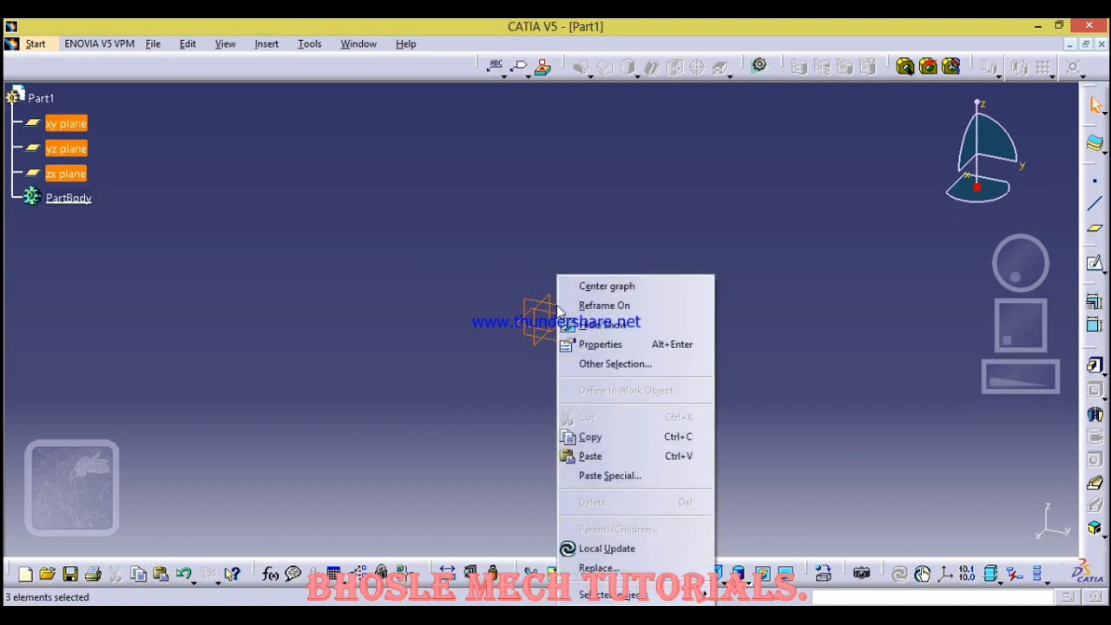
click(602, 326)
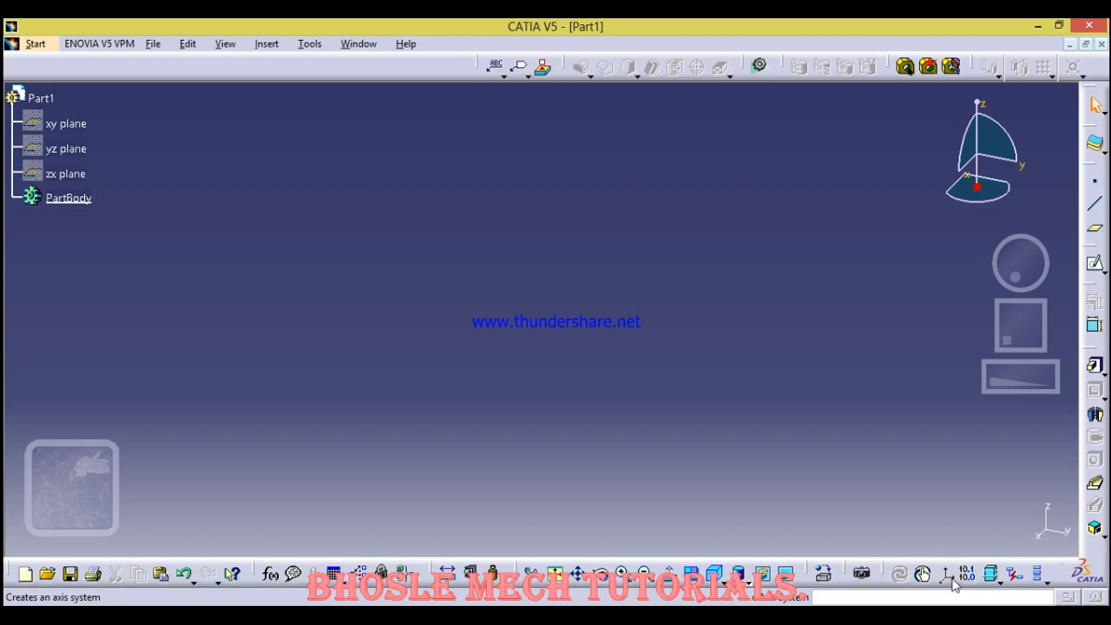
Create a point at coordinates 0, 0, 0 mm and place a standard axis system on it.
click(1096, 191)
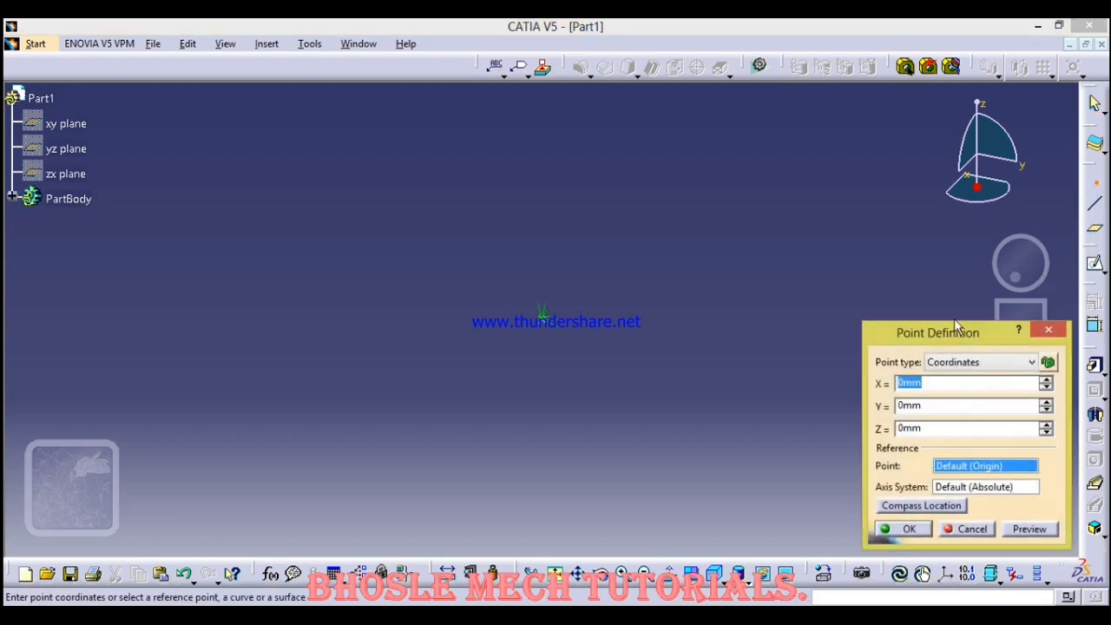
click(897, 531)
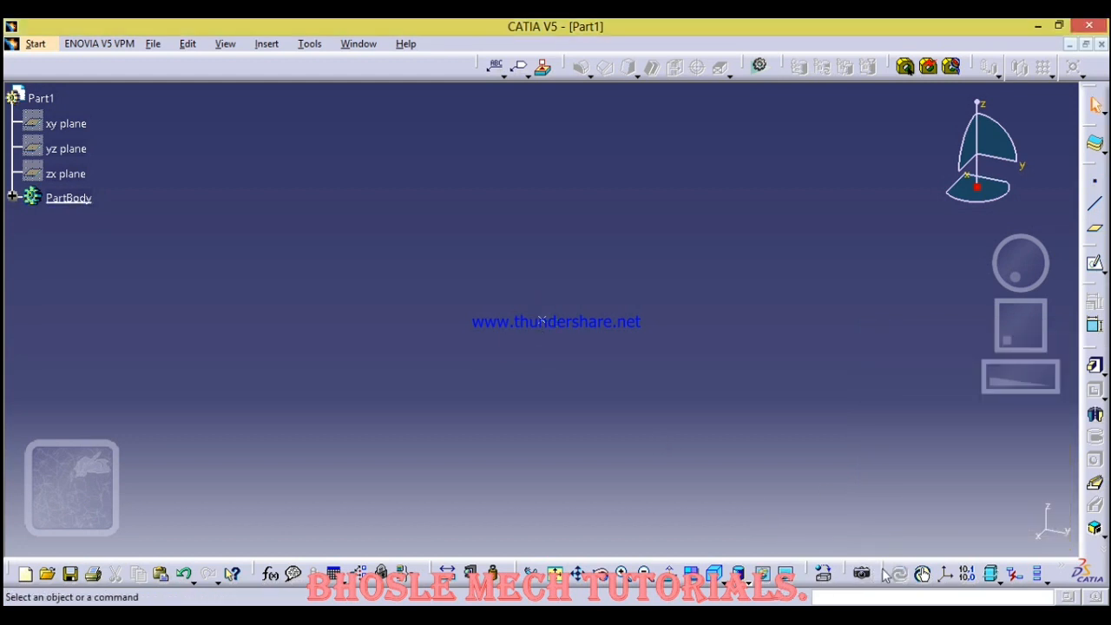
click(945, 577)
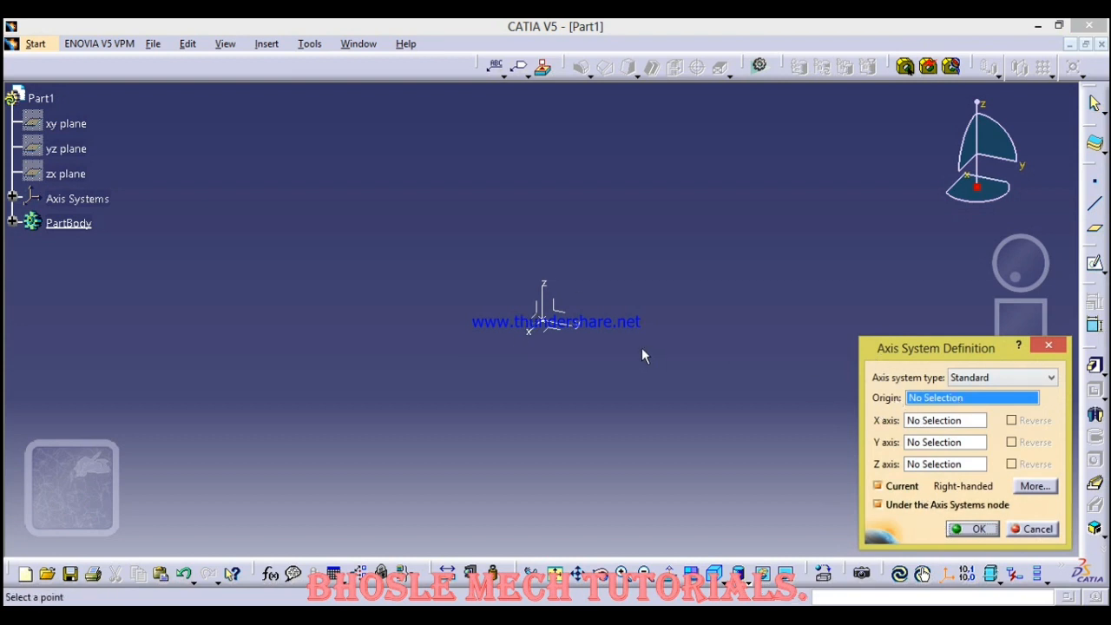
click(544, 322)
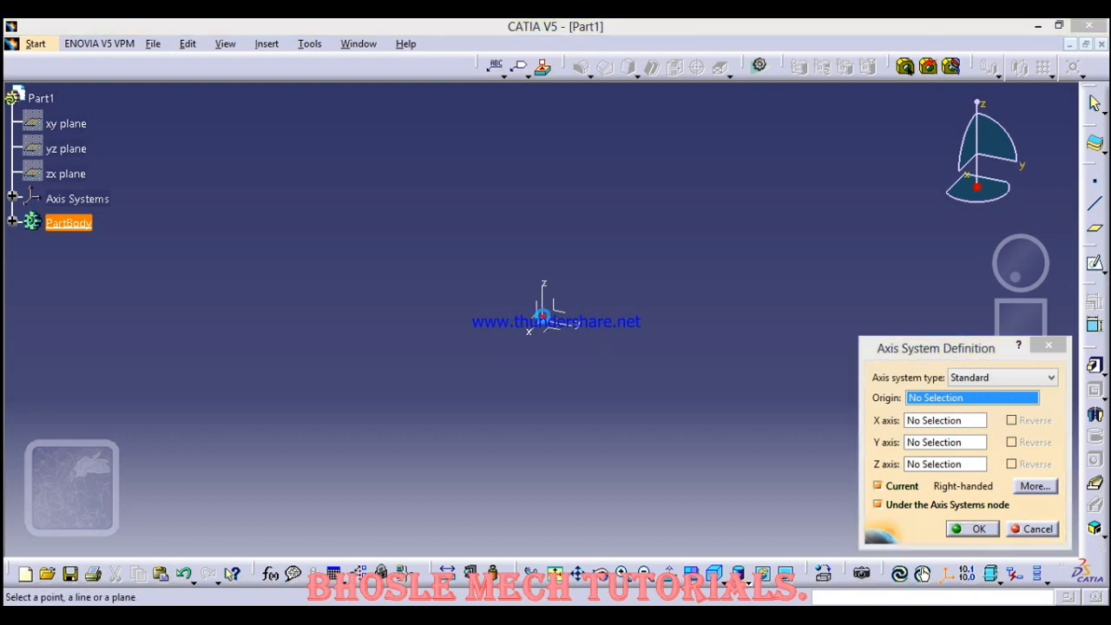
click(974, 529)
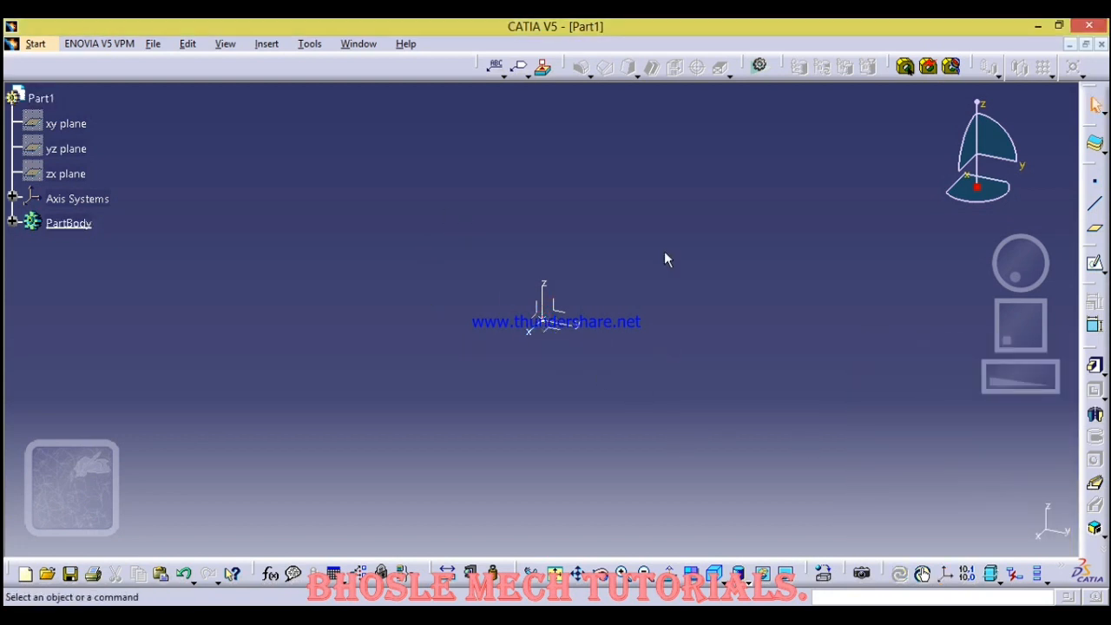
Open a sketch on the YZ plane of the axis system.
middle_drag(517, 349, 623, 370)
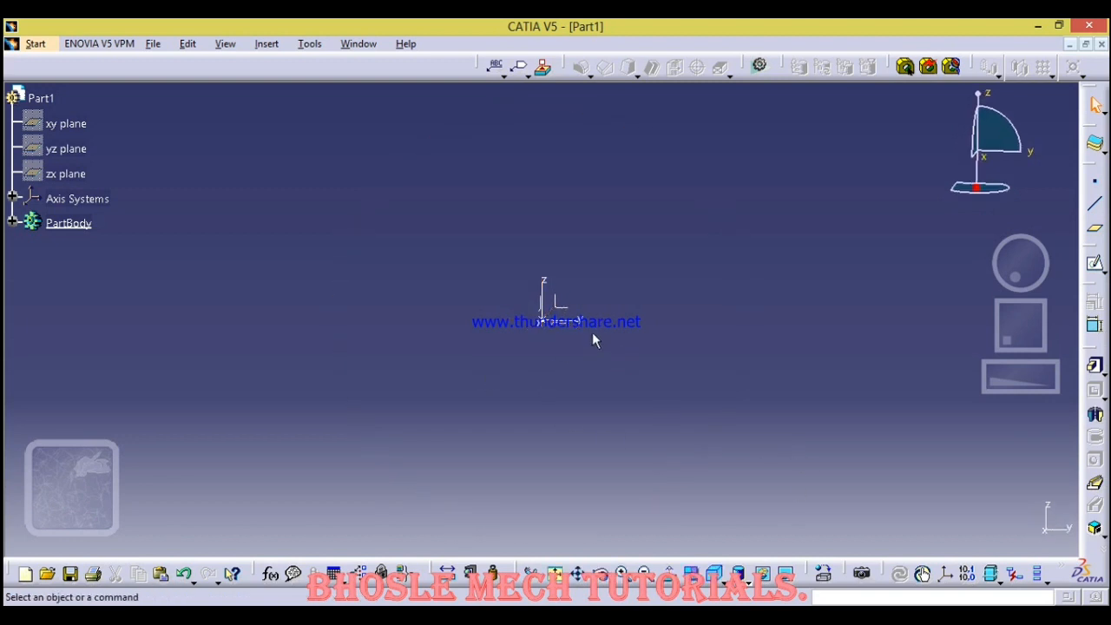
click(573, 312)
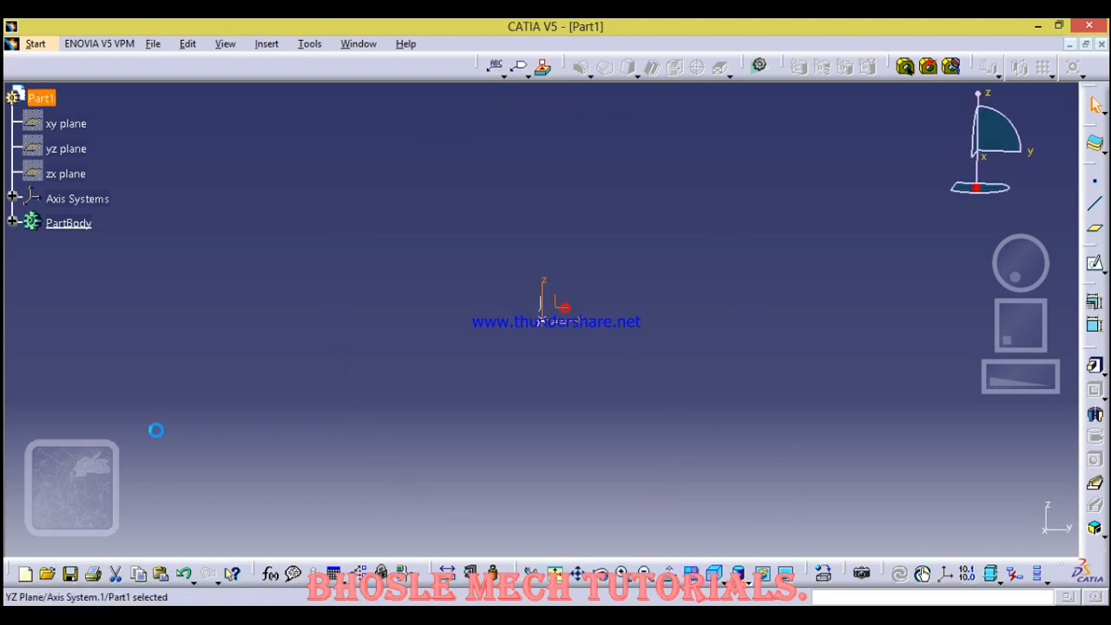
click(1096, 267)
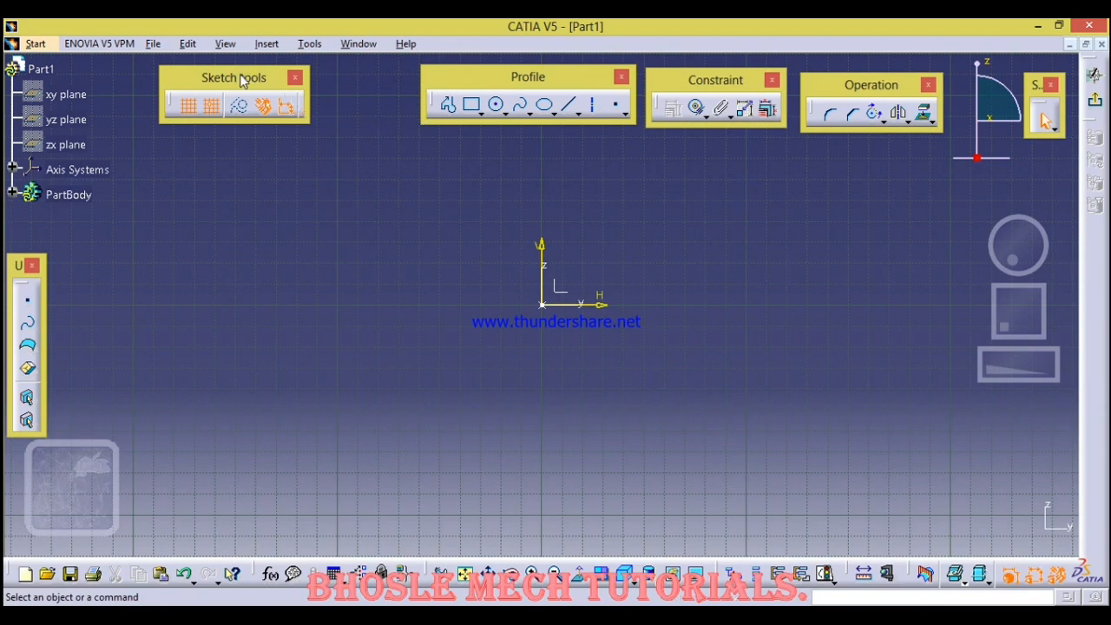
Move the Sketch tools toolbar beside the Profile toolbar and review the list of available toolbars.
drag(238, 77, 330, 83)
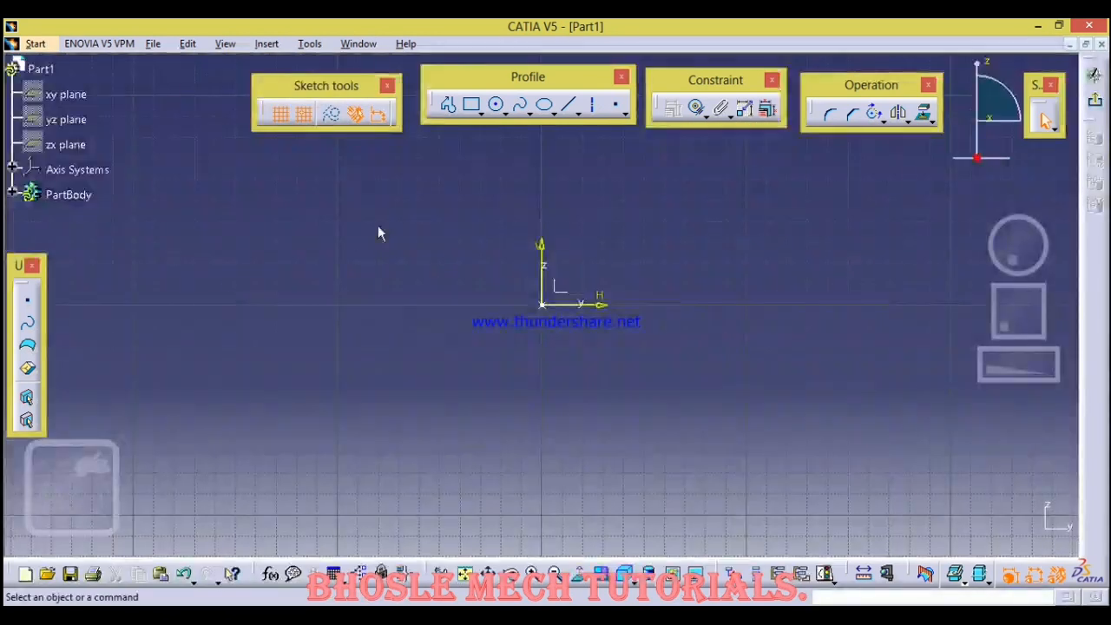
click(378, 226)
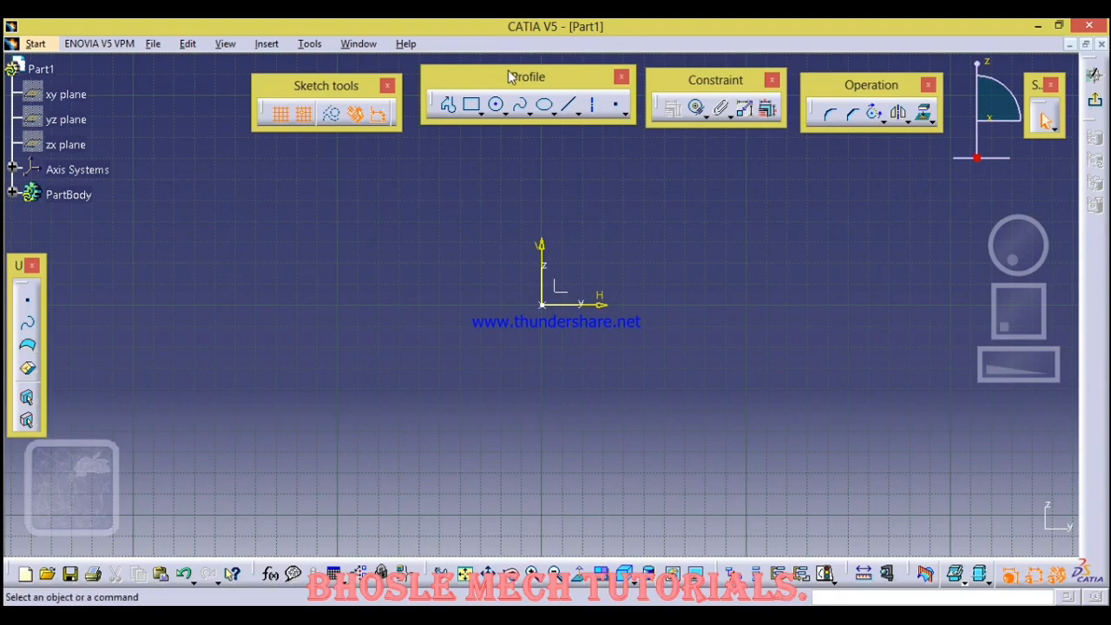
click(226, 44)
click(205, 57)
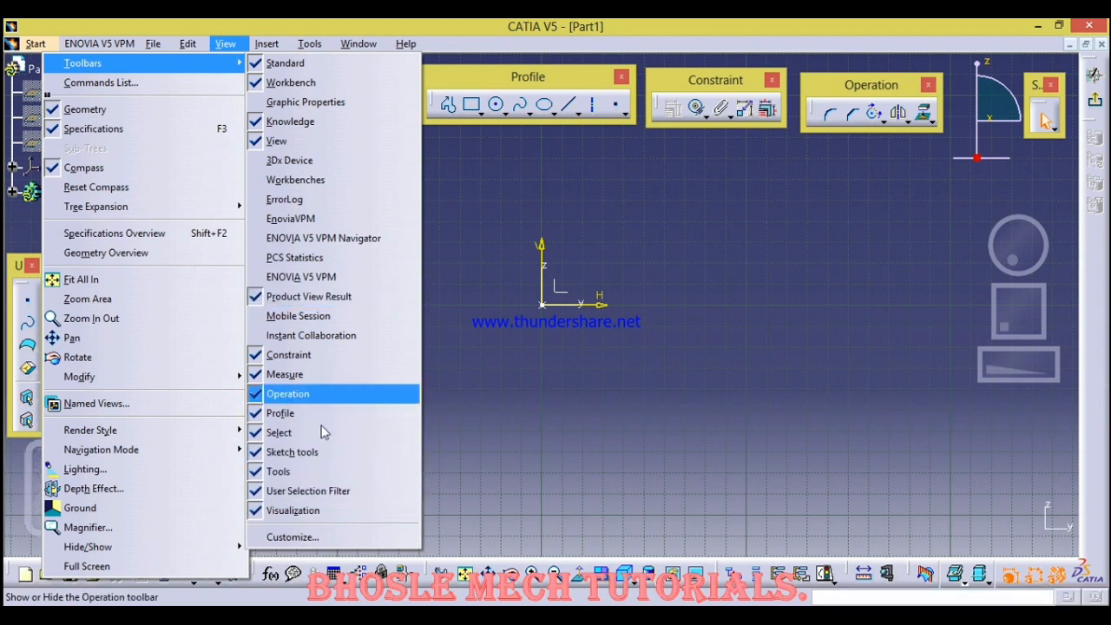
click(525, 435)
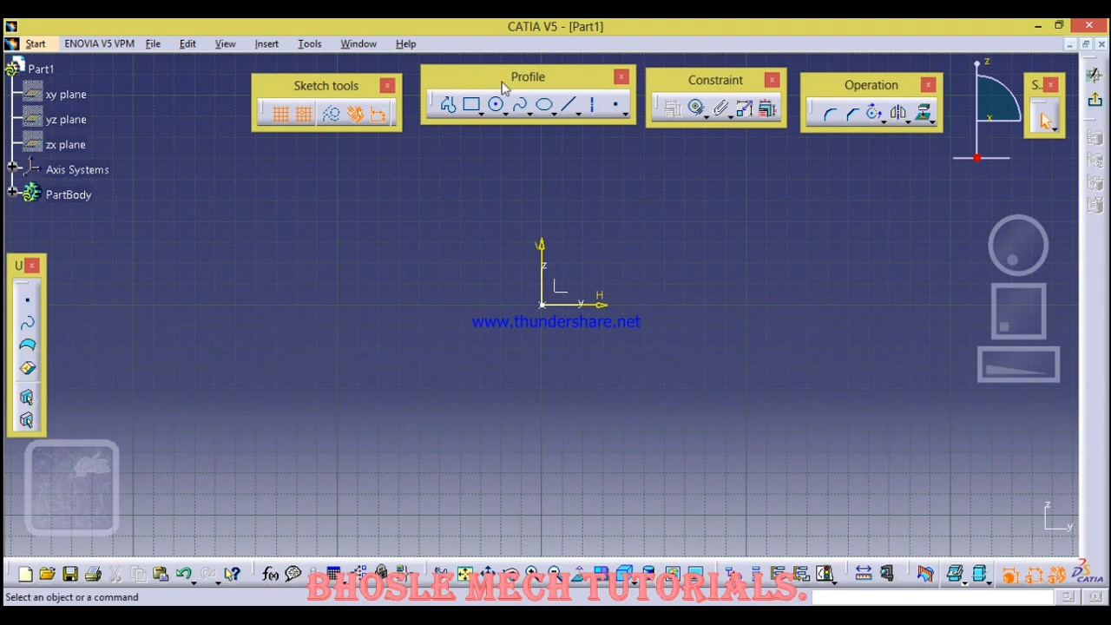
Draw a closed profile of seven straight segments around the origin, ending with a tangent arc back to its start point.
click(445, 106)
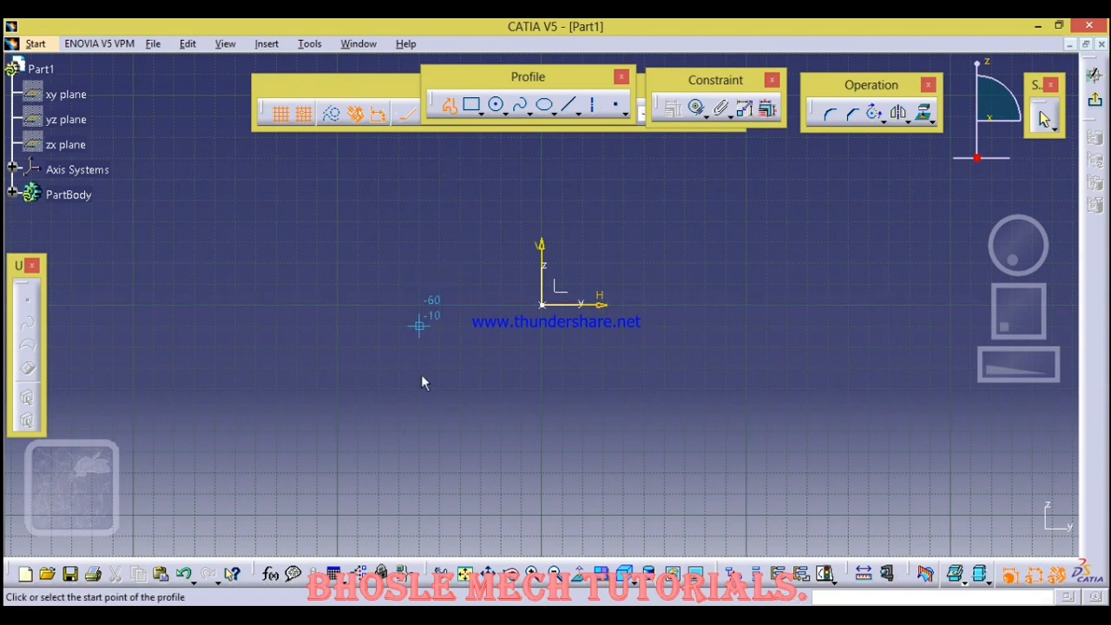
click(419, 409)
click(664, 409)
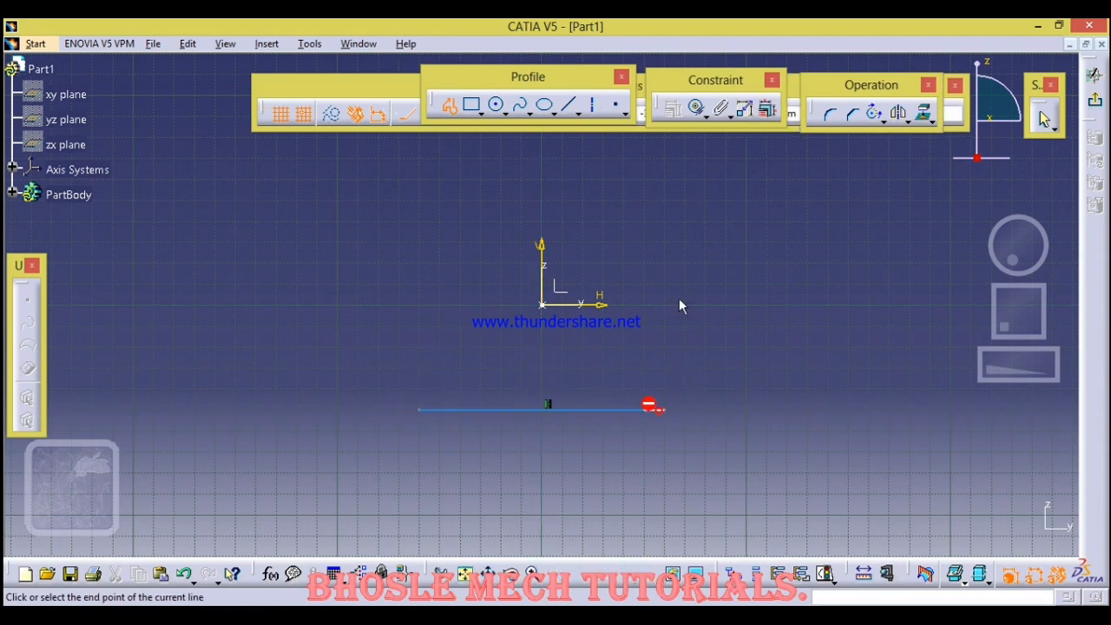
click(664, 262)
click(421, 284)
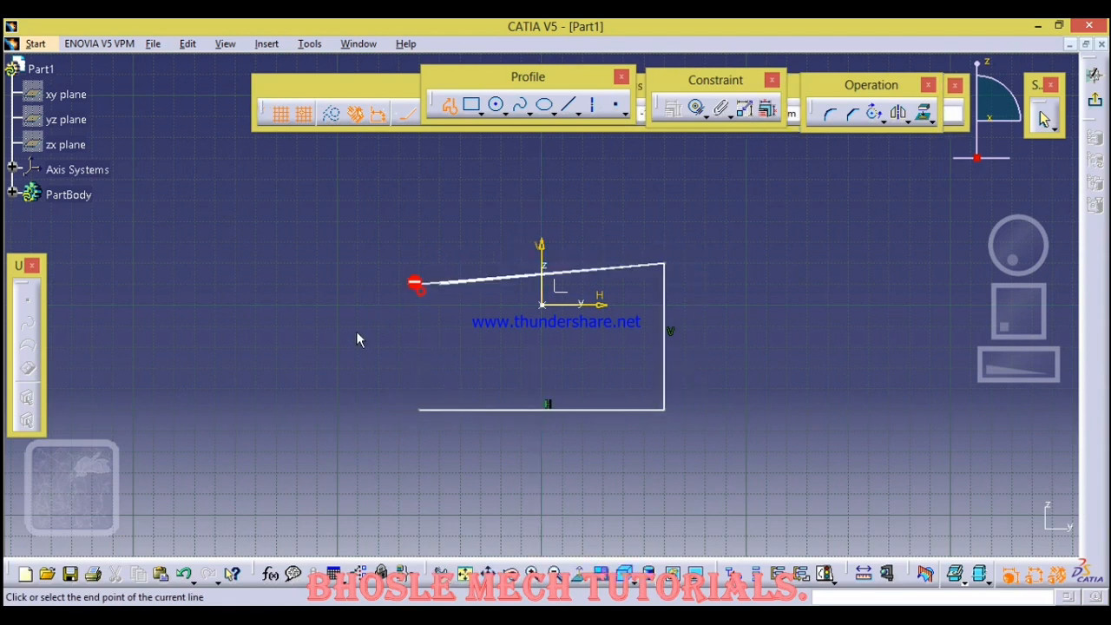
click(263, 367)
click(265, 453)
click(340, 492)
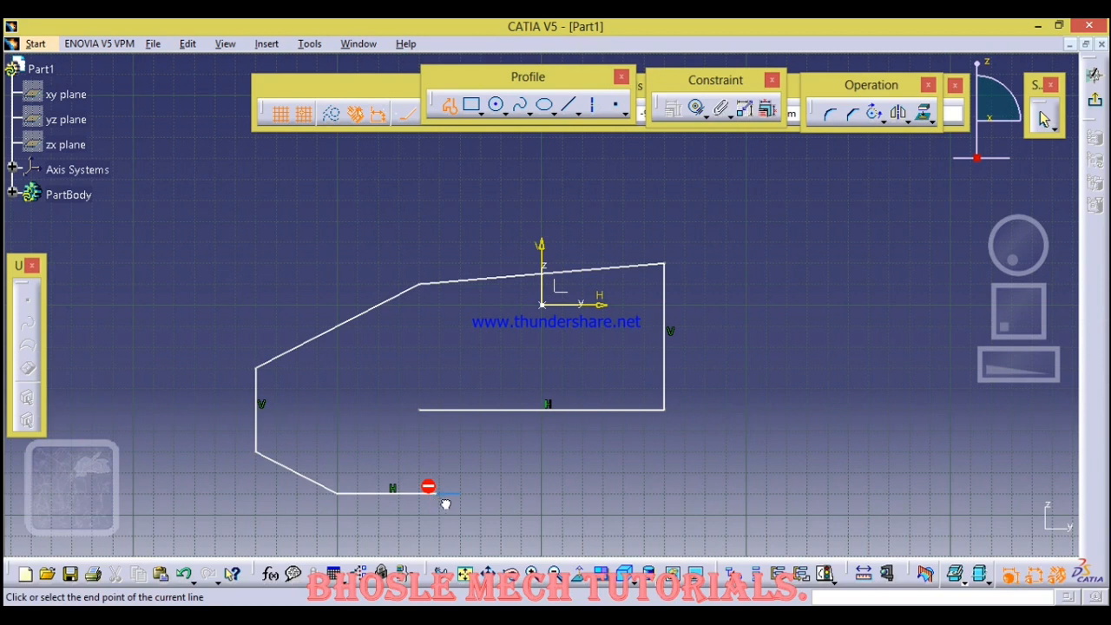
drag(442, 493, 503, 456)
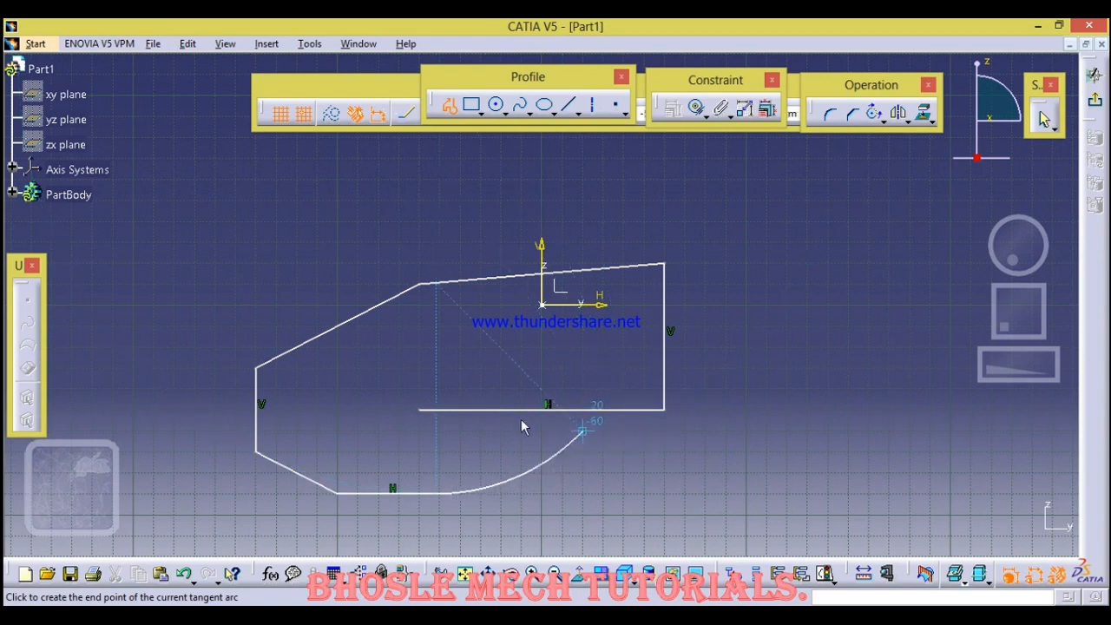
click(421, 410)
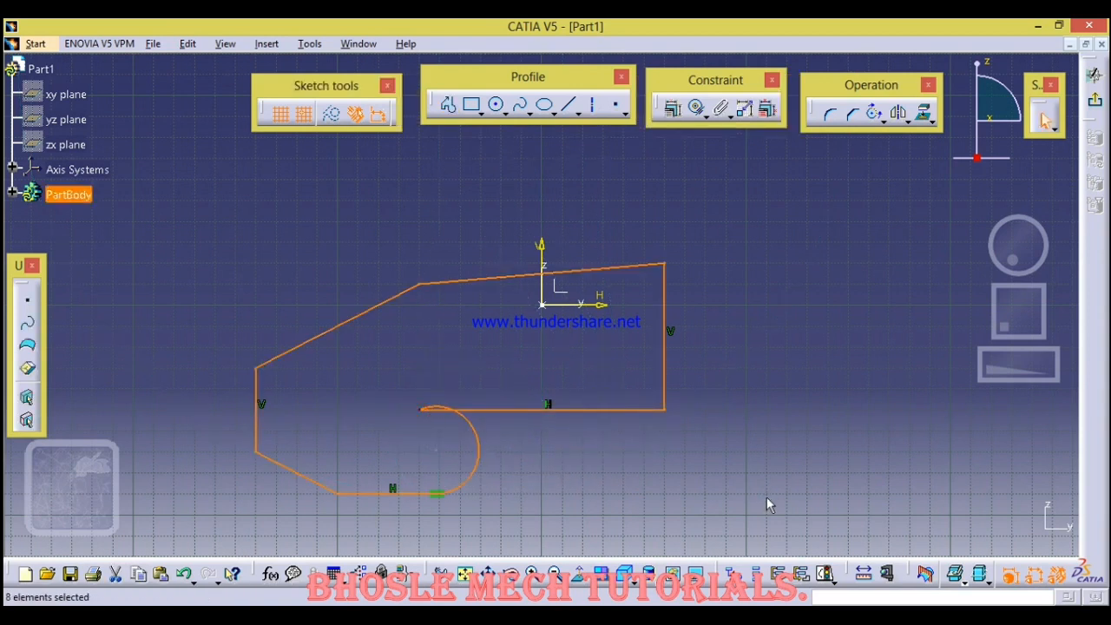
click(745, 475)
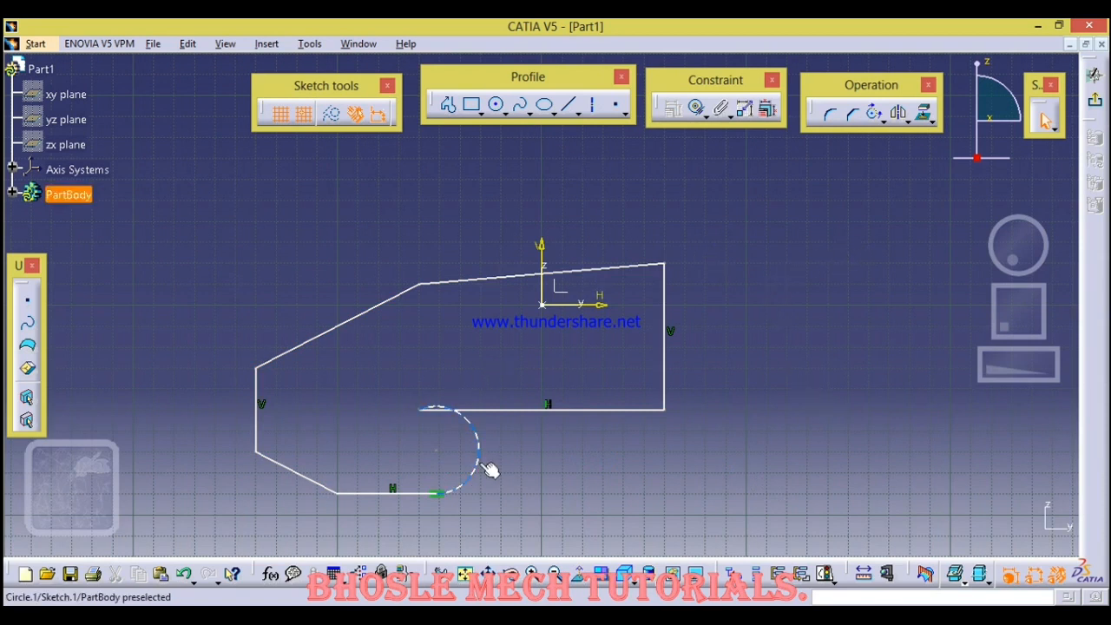
Draw a circle centred just beyond the profile's upper-right corner, overlapping its vertical right edge.
click(498, 113)
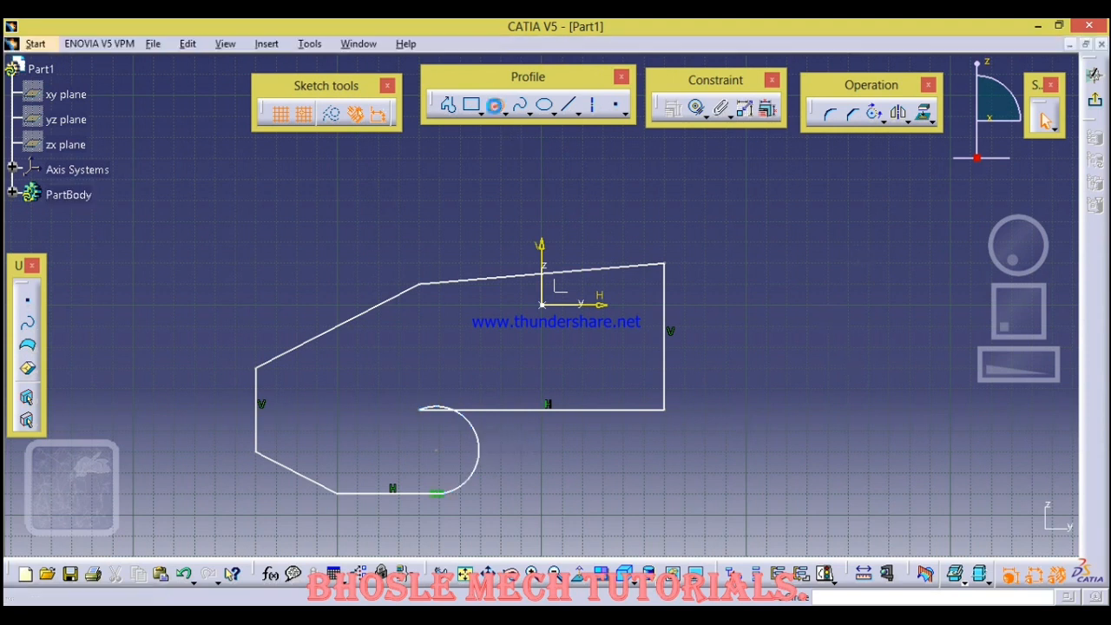
click(705, 262)
click(765, 348)
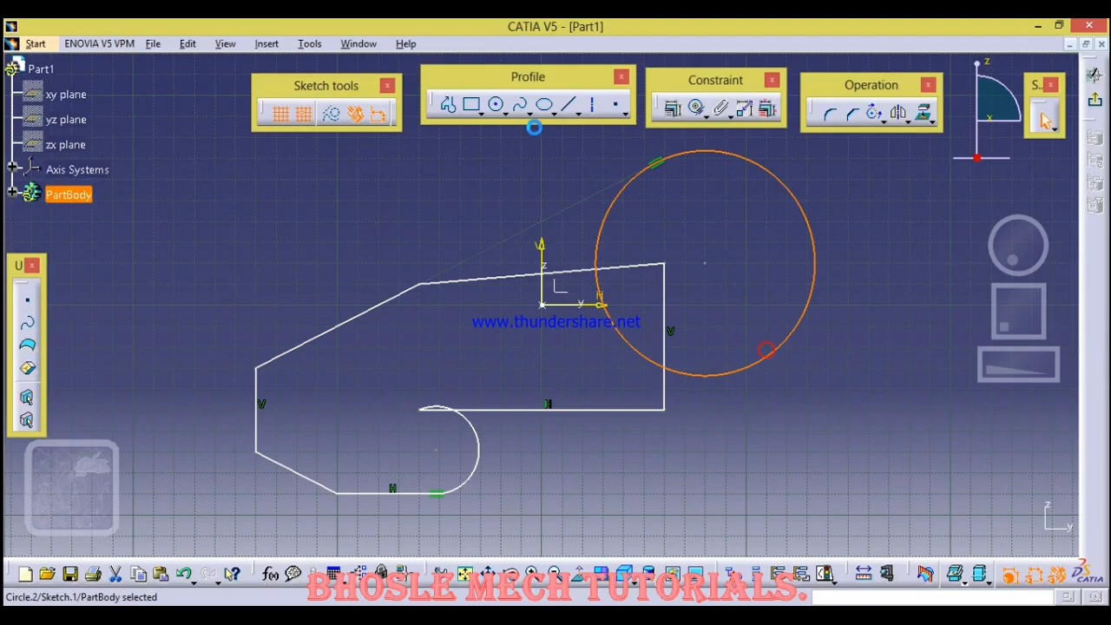
Draw a short centre-defined arc below the circle, bulging away from the profile.
click(508, 113)
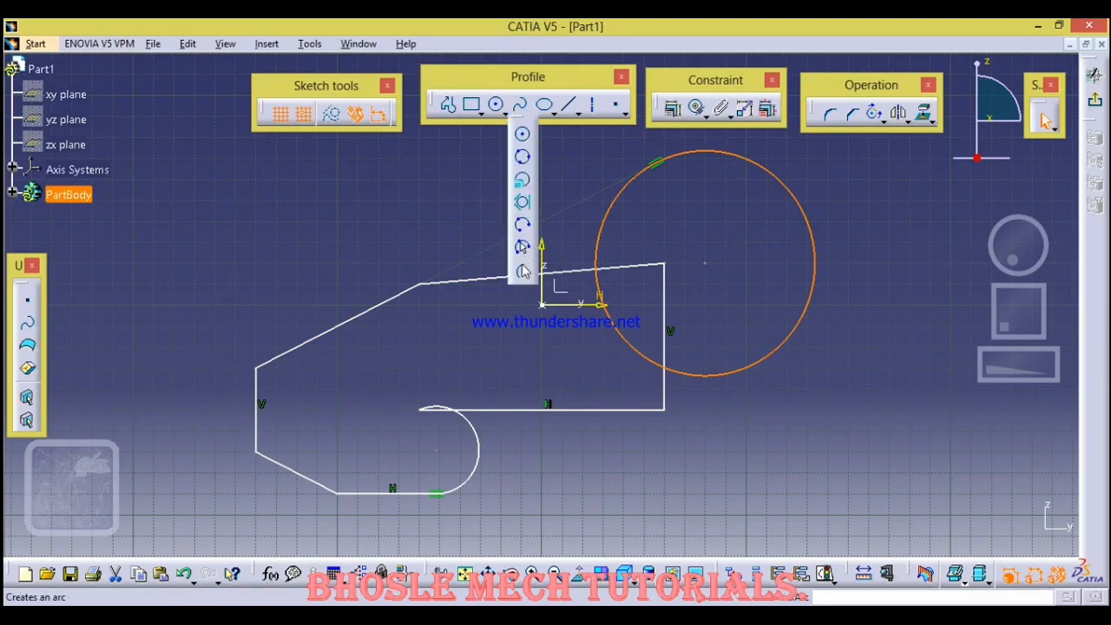
click(522, 272)
click(707, 429)
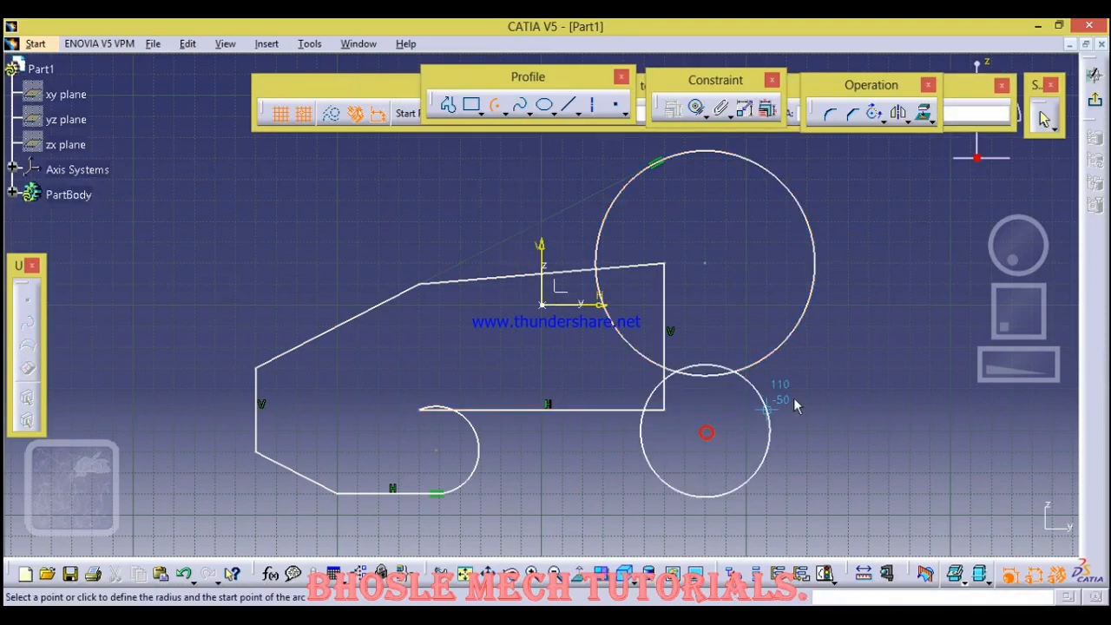
click(788, 390)
click(788, 473)
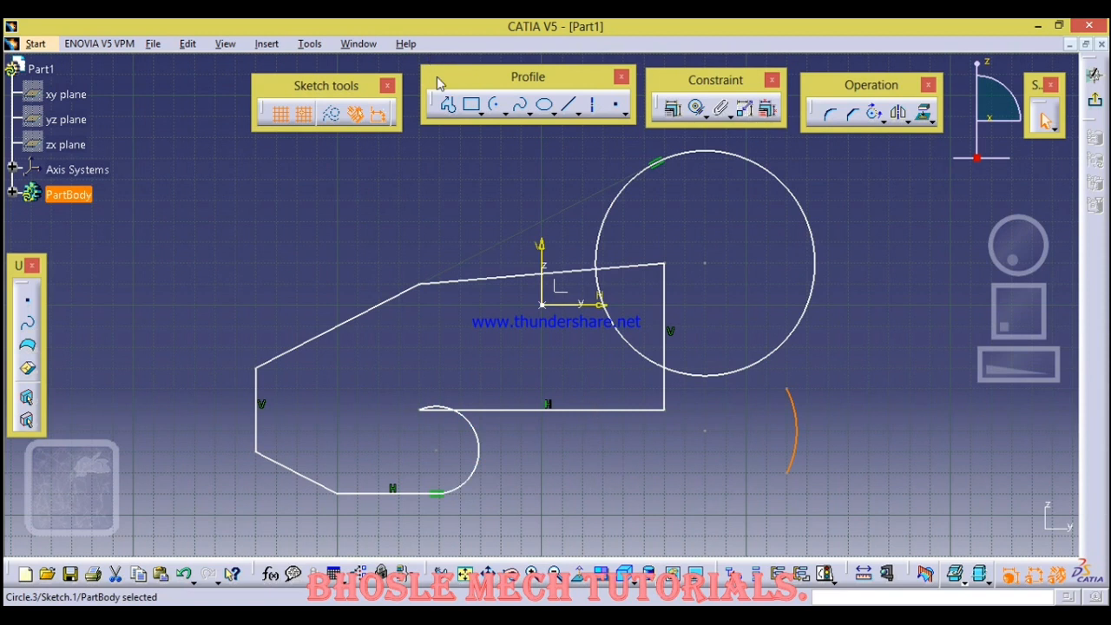
Draw an open profile below the circle from a horizontal line and a tangent arc curling back above it.
click(448, 104)
click(567, 489)
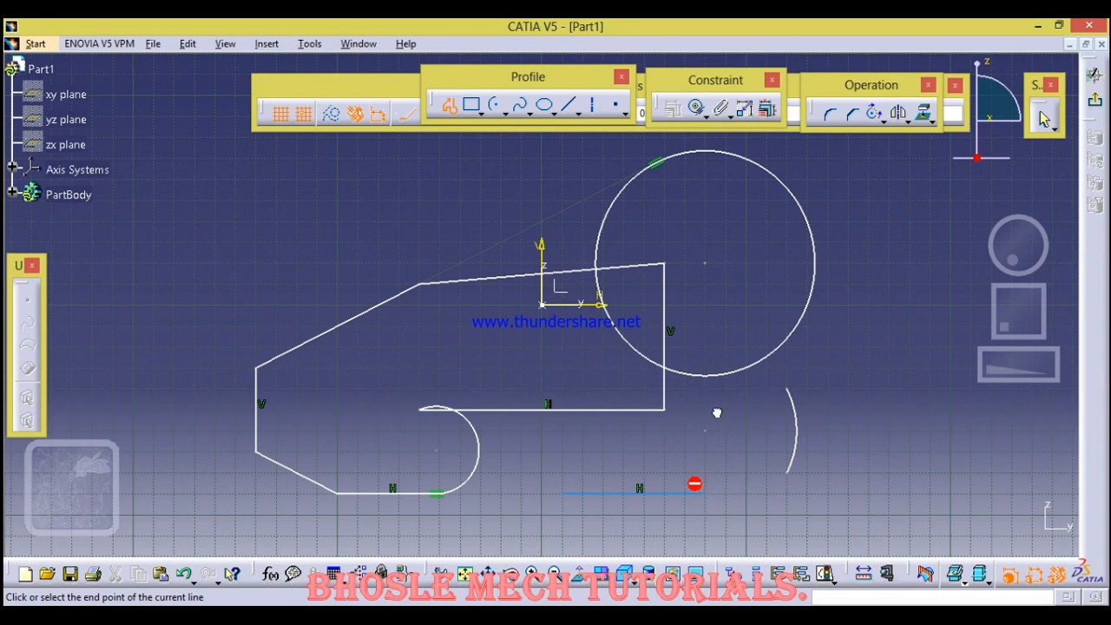
drag(717, 412, 718, 412)
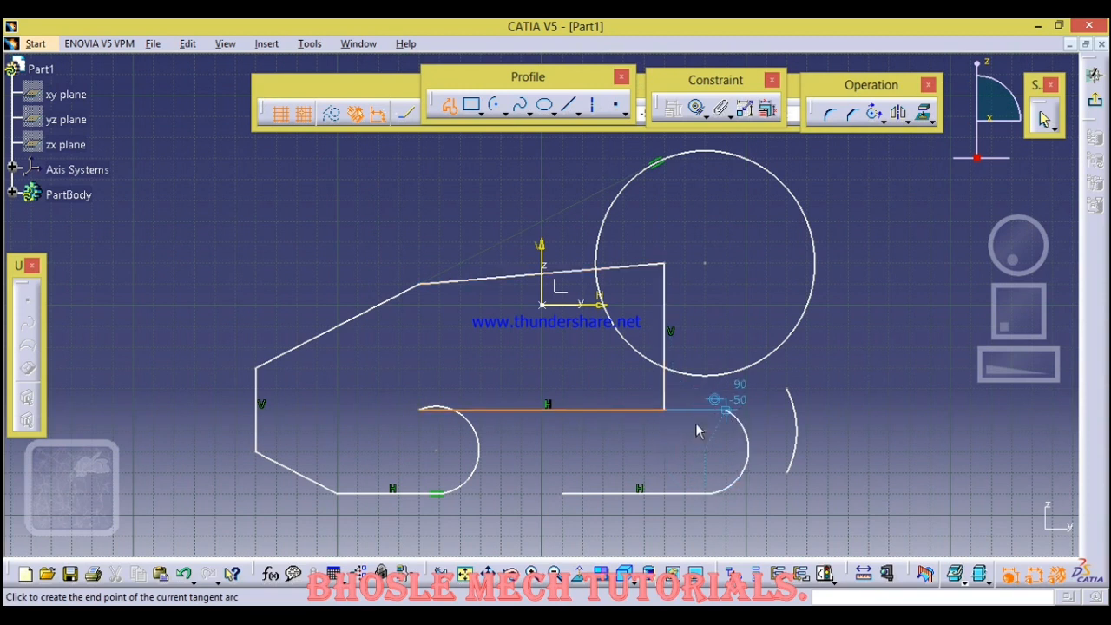
click(705, 431)
right_click(779, 414)
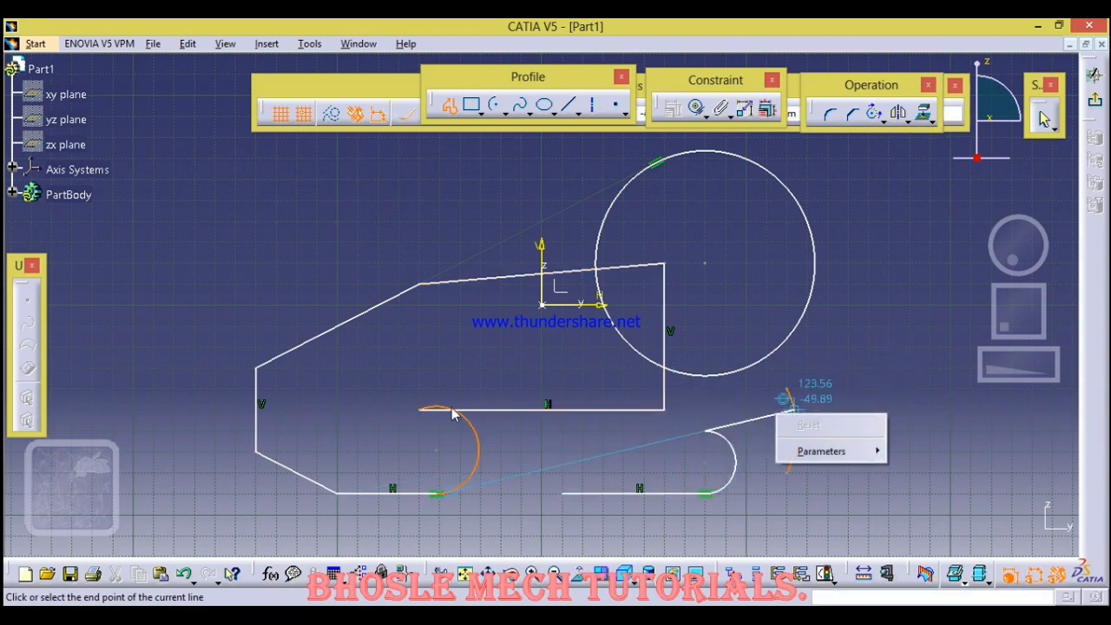
click(868, 314)
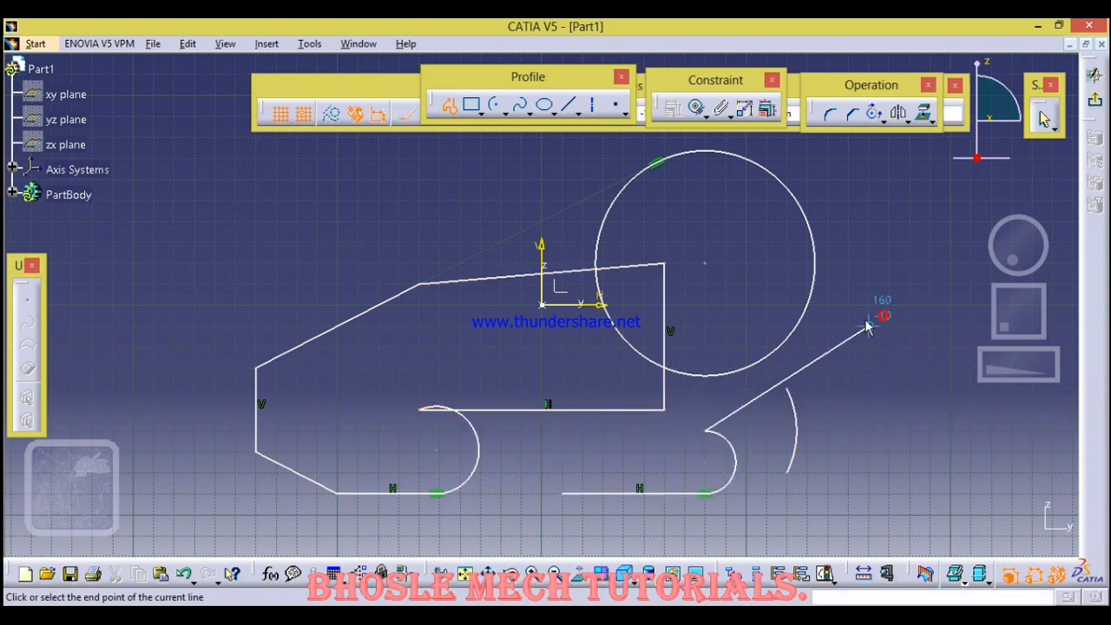
right_click(722, 414)
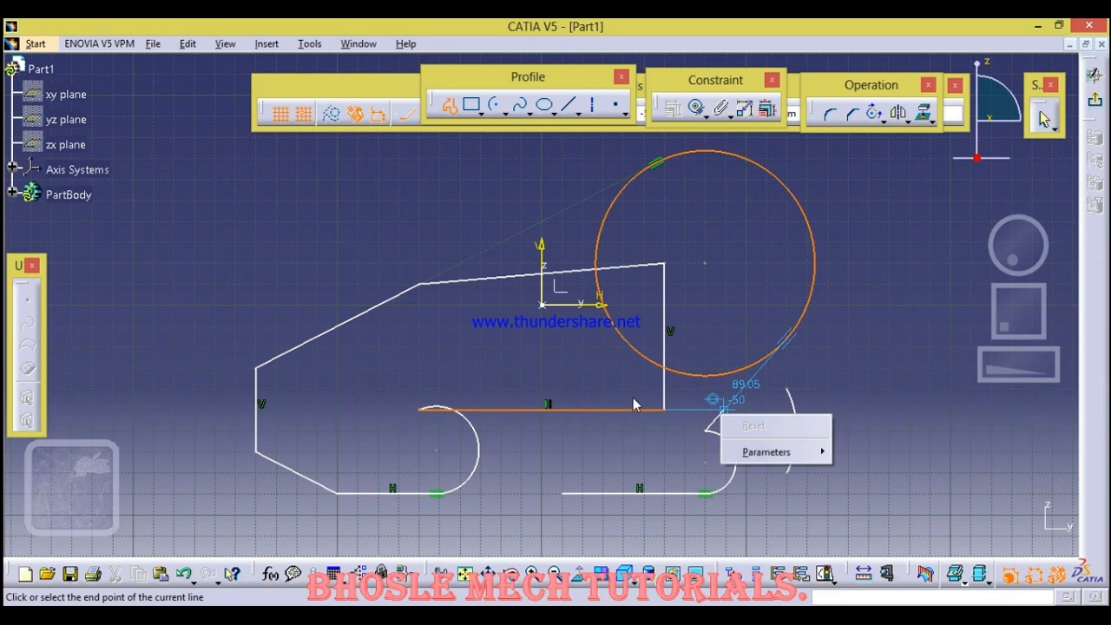
click(802, 272)
key(Escape)
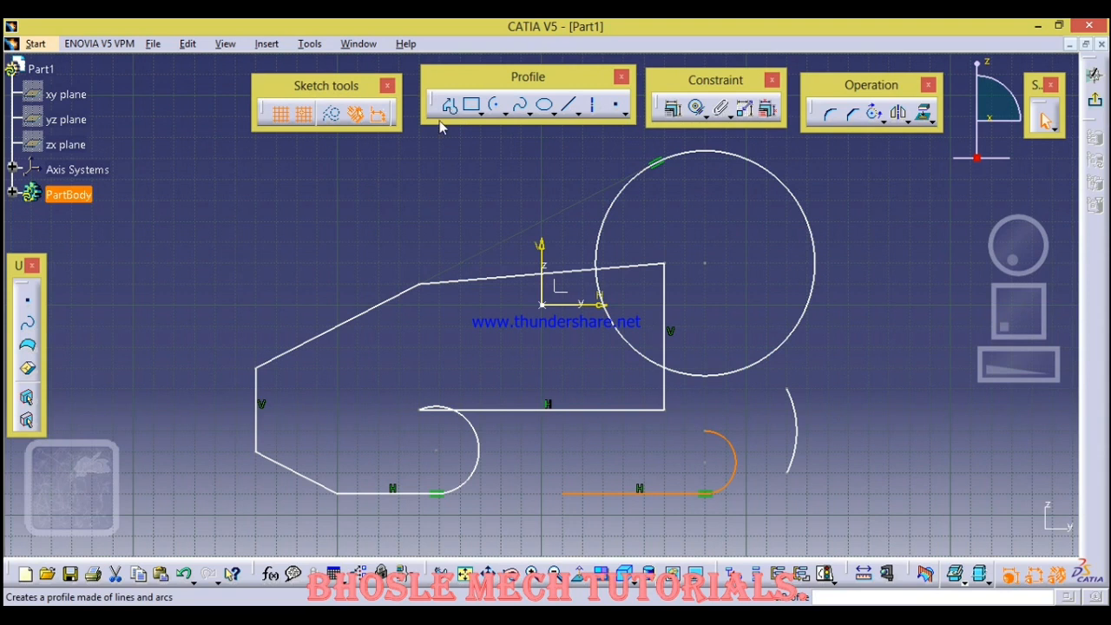
Delete all the geometry drawn in the sketch.
mouse_move(145, 145)
mouse_down()
mouse_move(377, 460)
mouse_move(847, 545)
mouse_up()
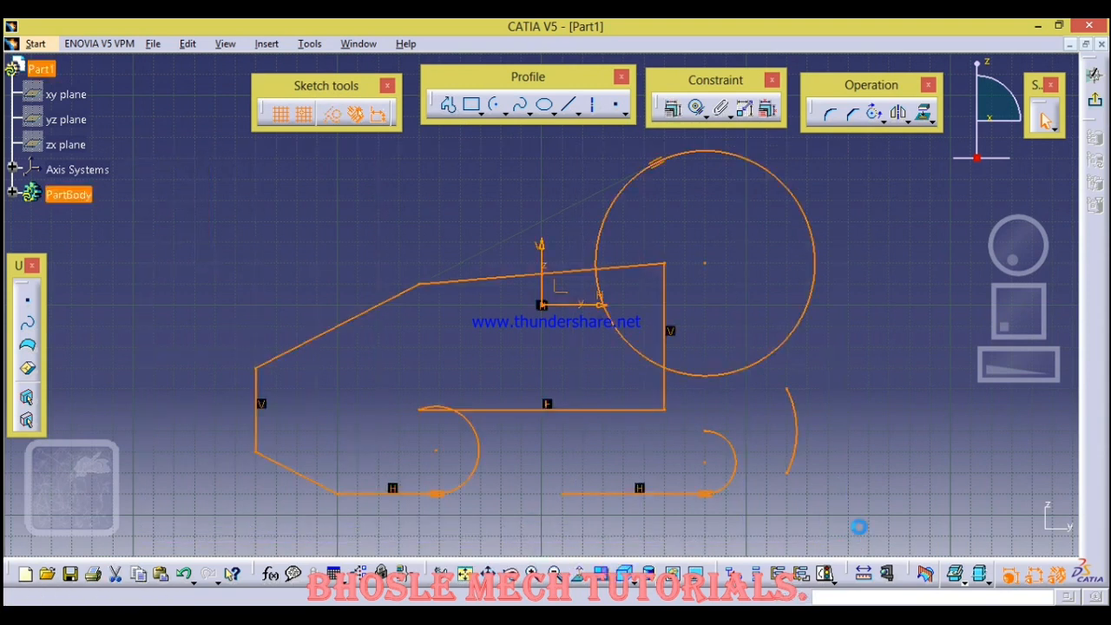
key(Delete)
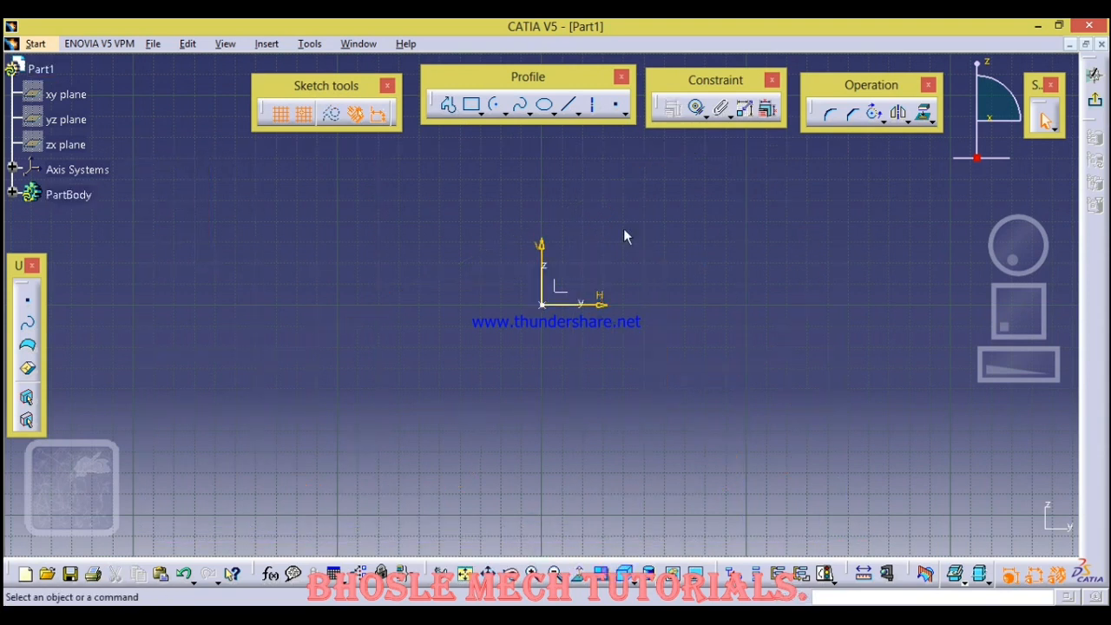
Draw a two-point rectangle beside the origin with its lower-right corner at (-40, -30), and delete it.
click(473, 105)
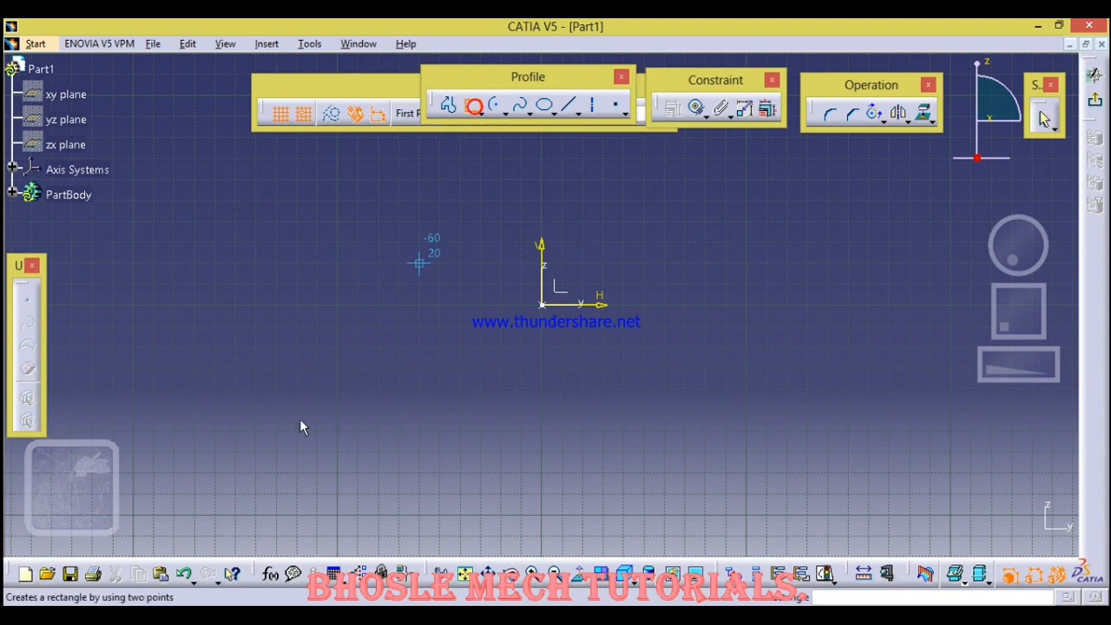
click(353, 276)
click(460, 368)
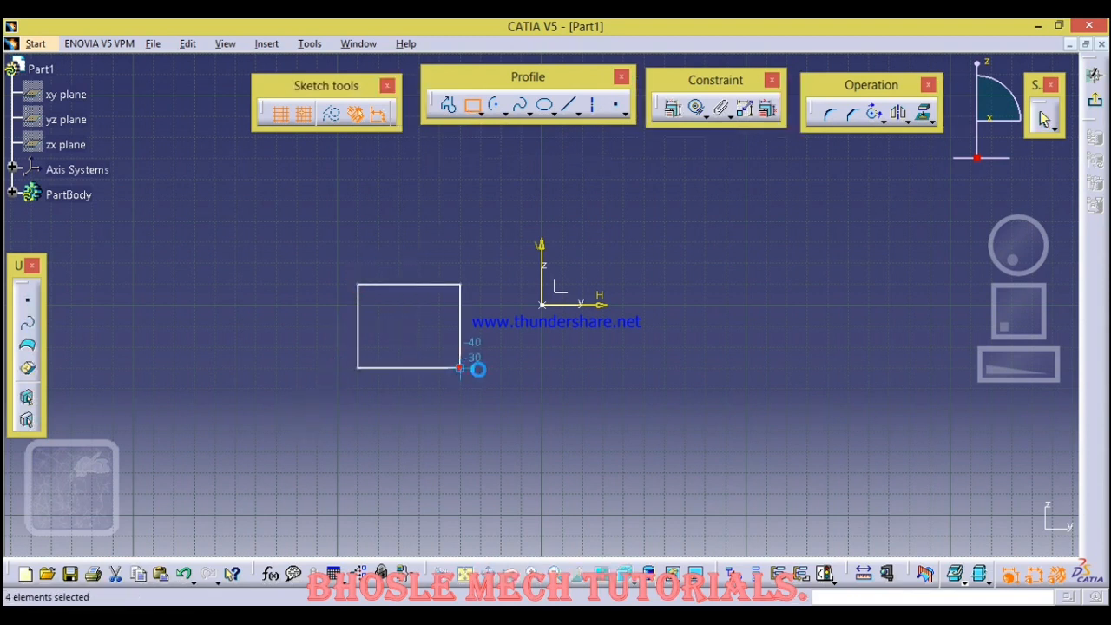
click(558, 370)
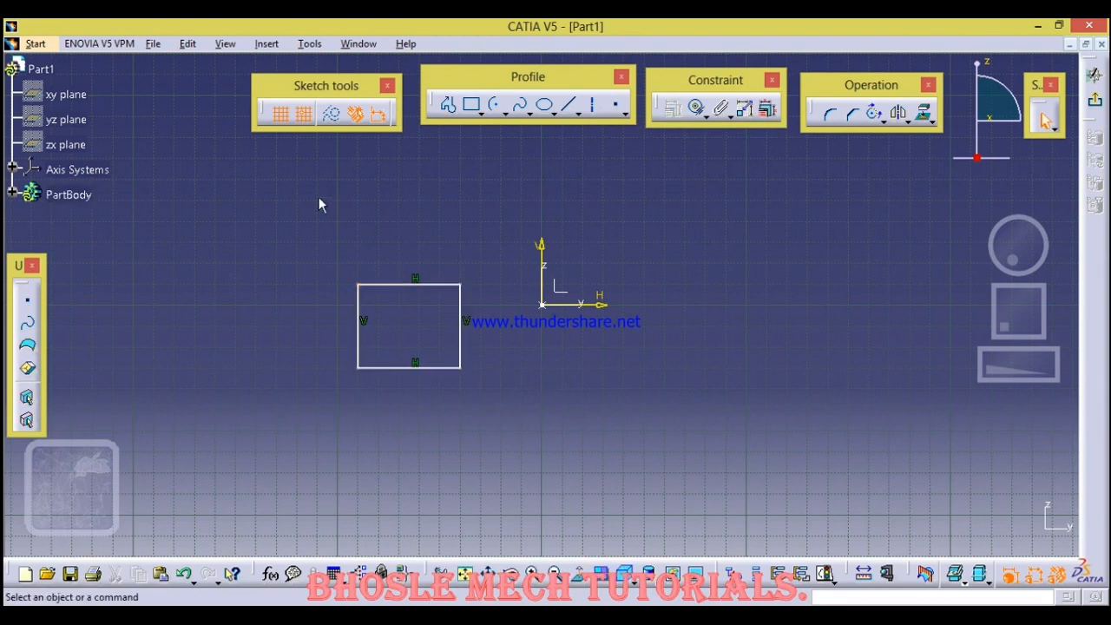
drag(308, 245, 538, 425)
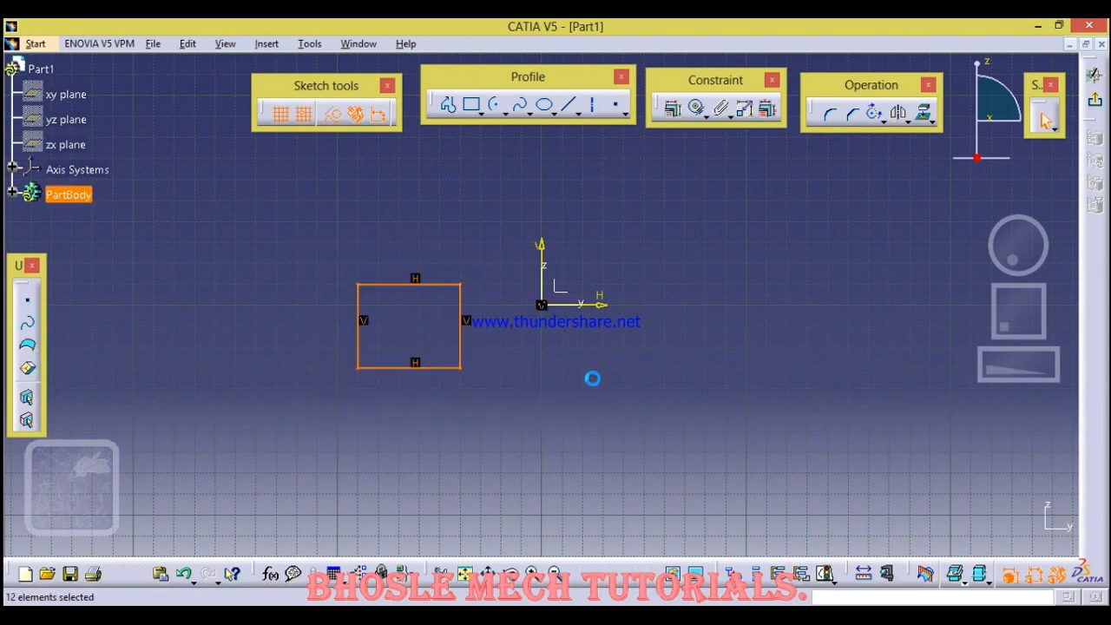
key(Delete)
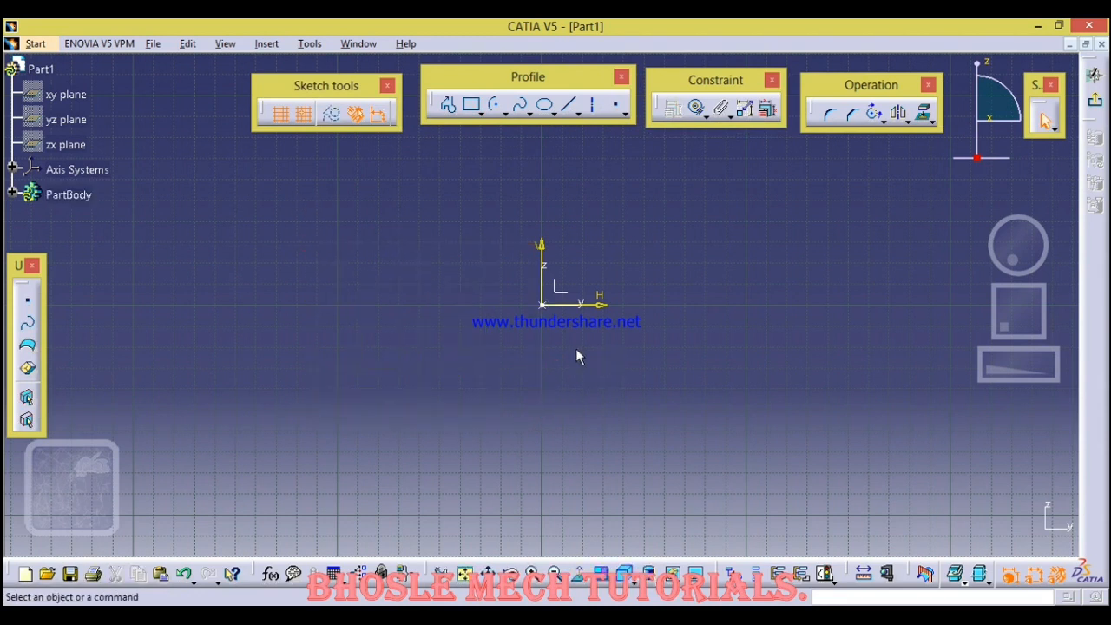
Draw an oriented rectangle from three points beside the origin, starting with a horizontal top edge, and delete it with its constraints.
click(482, 115)
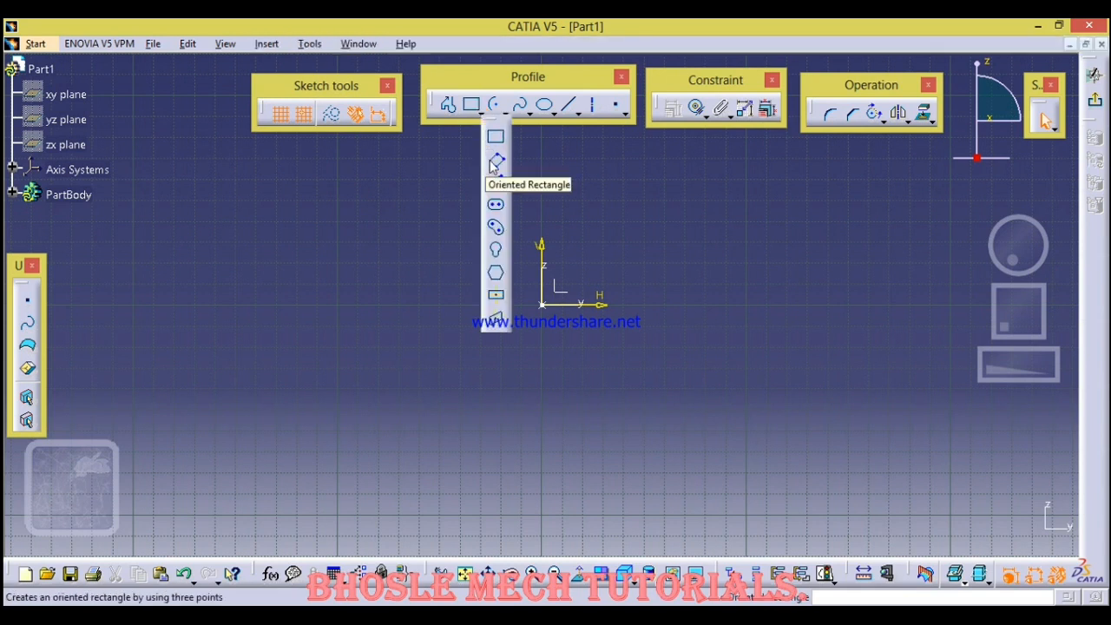
click(495, 161)
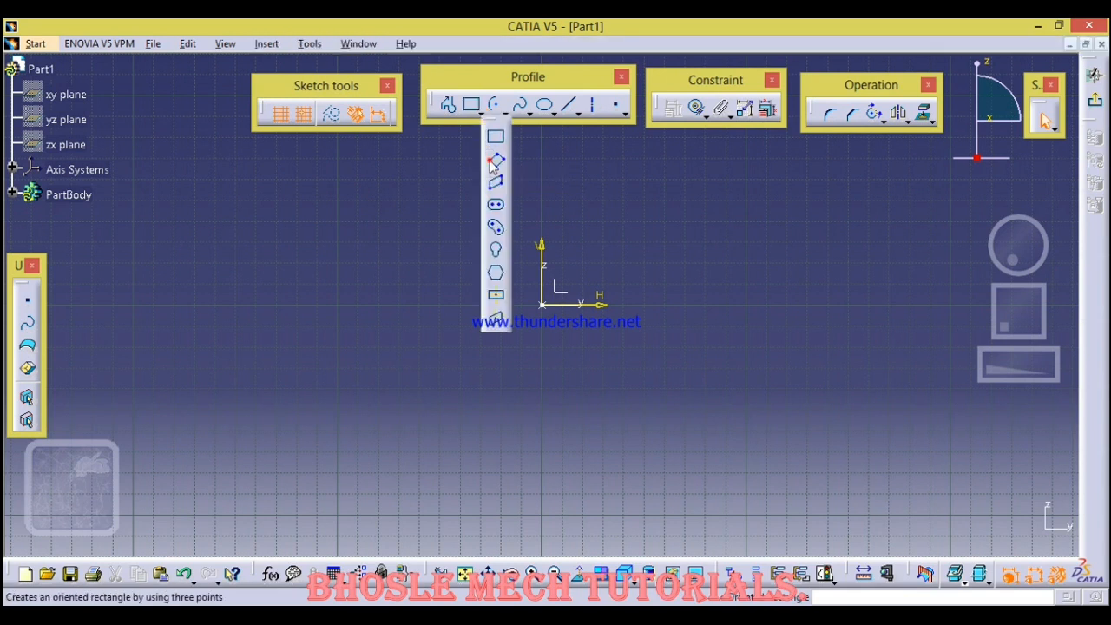
click(276, 285)
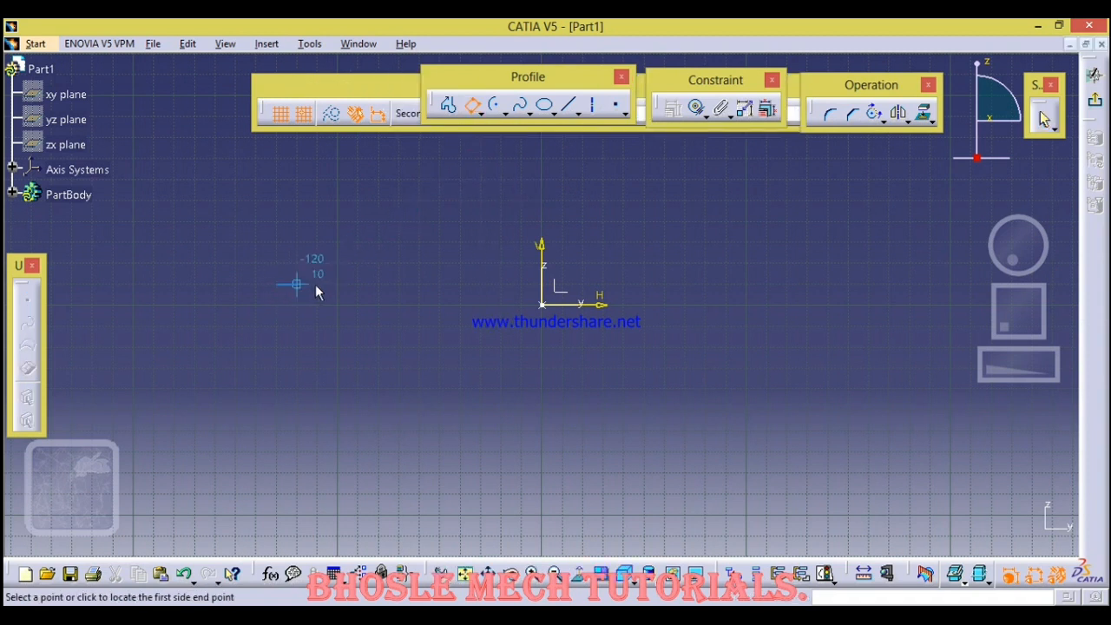
click(471, 287)
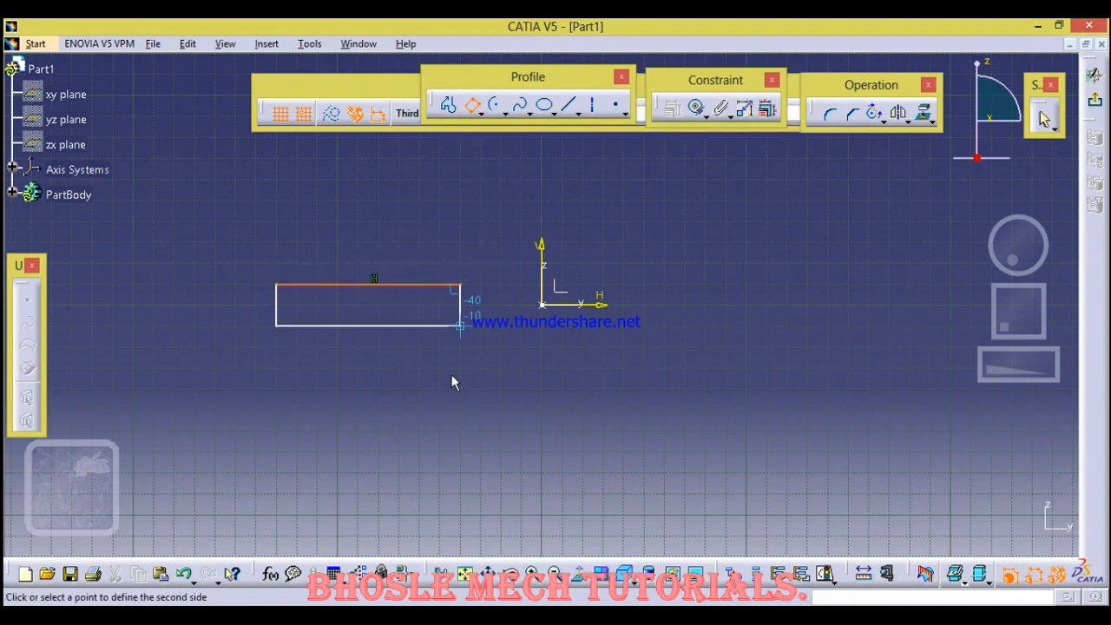
click(461, 429)
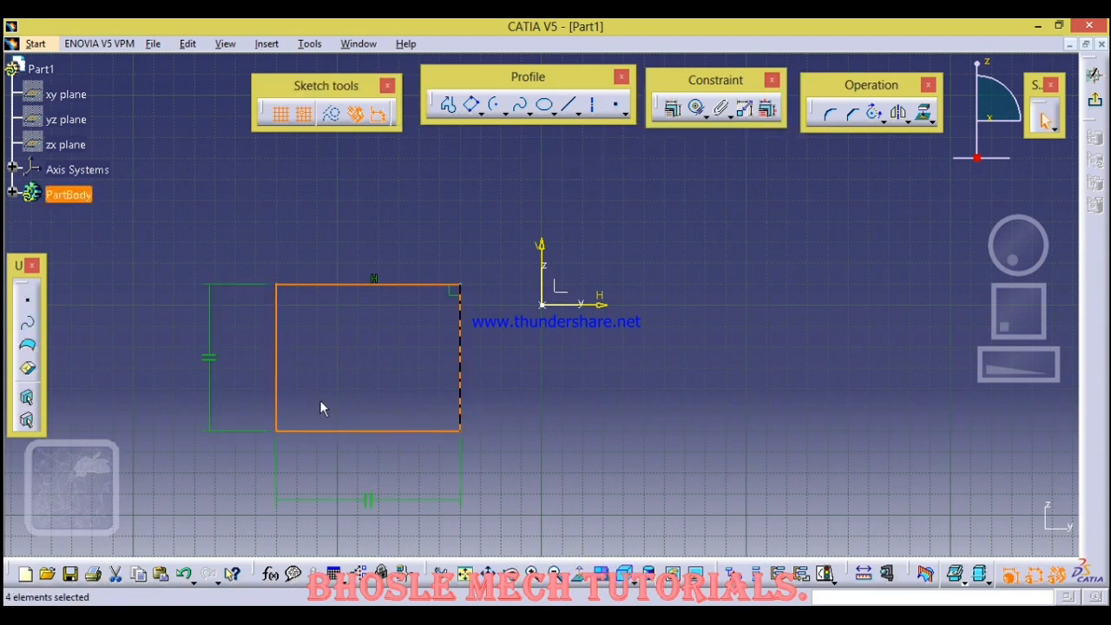
middle_drag(381, 419, 410, 375)
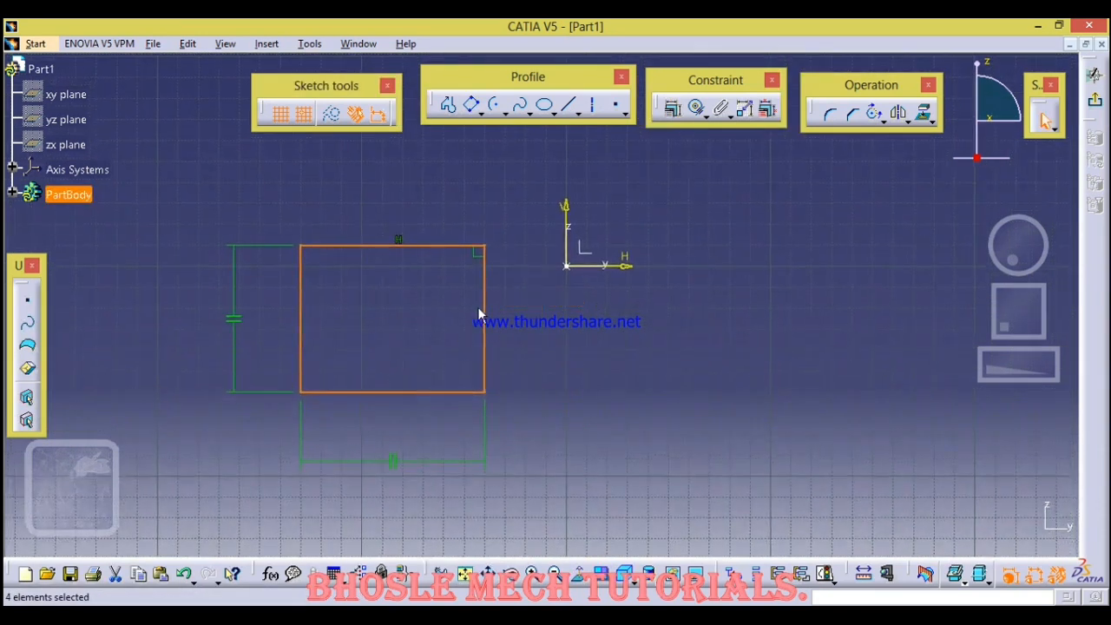
click(540, 349)
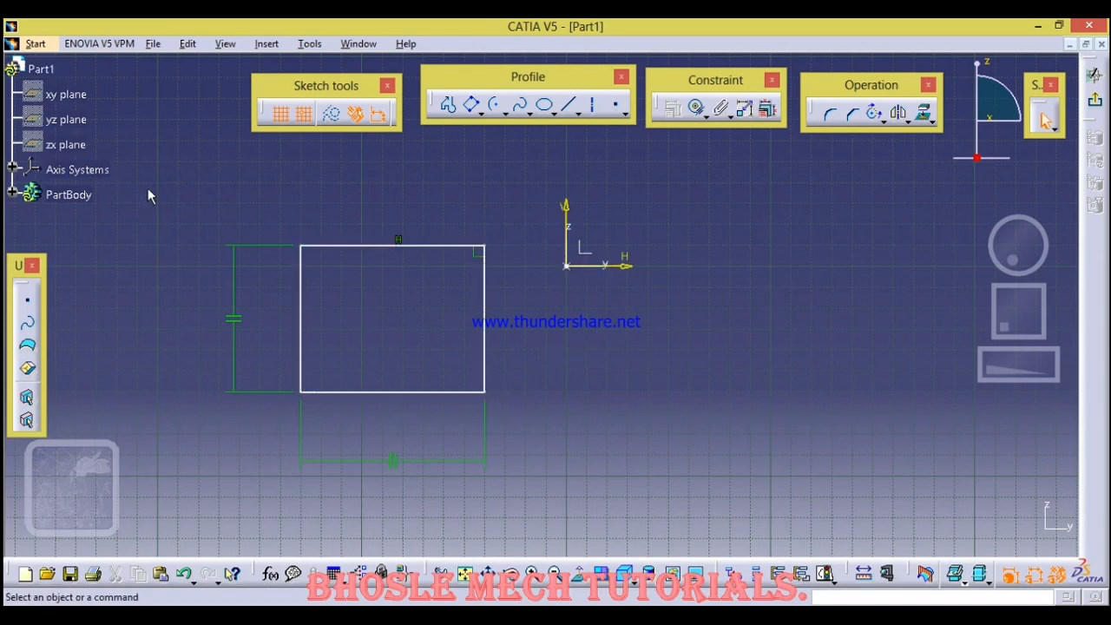
mouse_move(148, 191)
mouse_down()
mouse_move(508, 471)
mouse_move(611, 496)
mouse_up()
key(Delete)
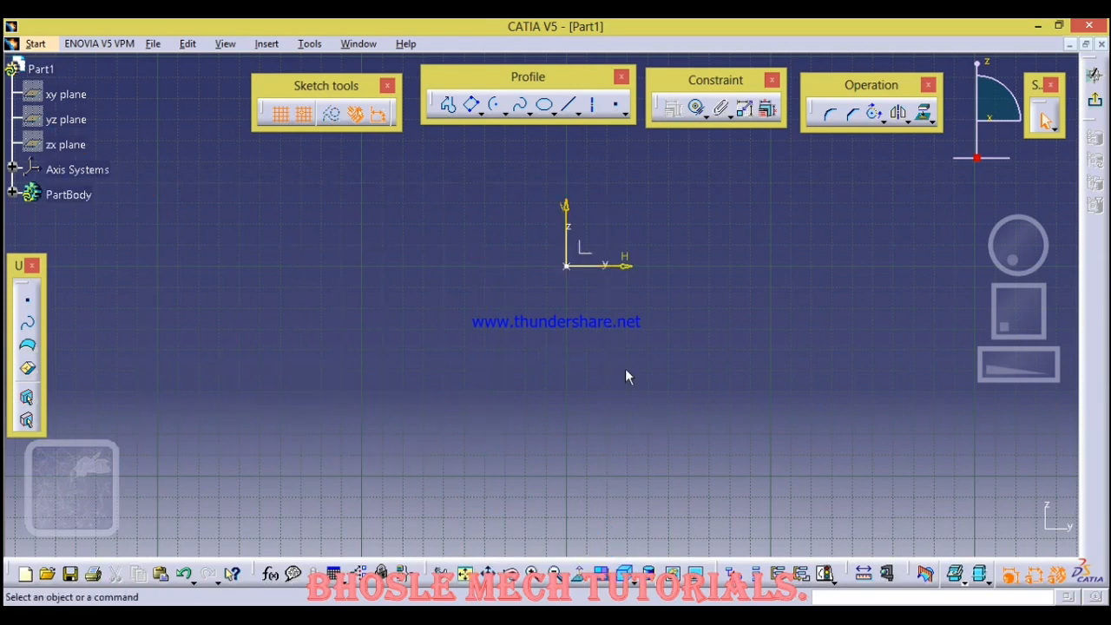
Draw a parallelogram below the origin with a horizontal top edge and its lower-right corner at (80, -80), and delete it.
click(482, 117)
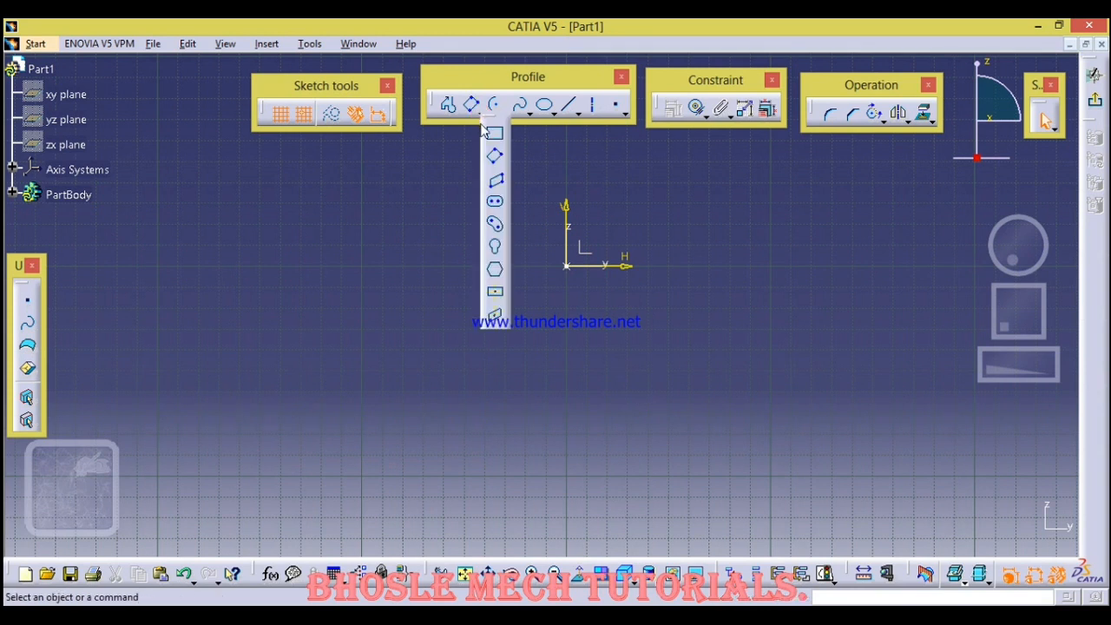
click(496, 181)
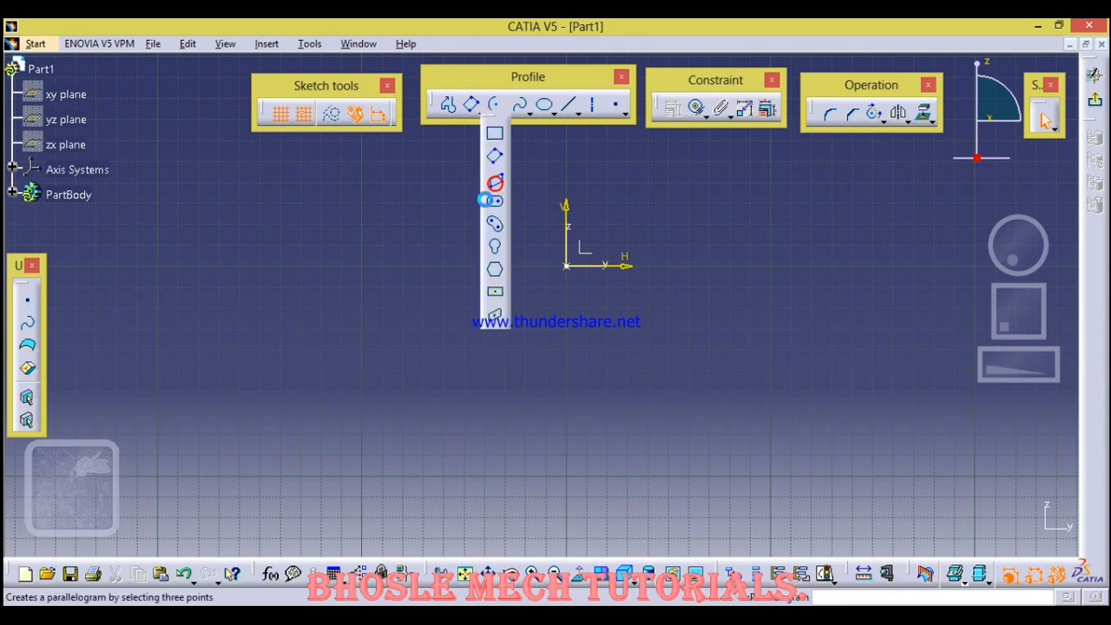
click(405, 338)
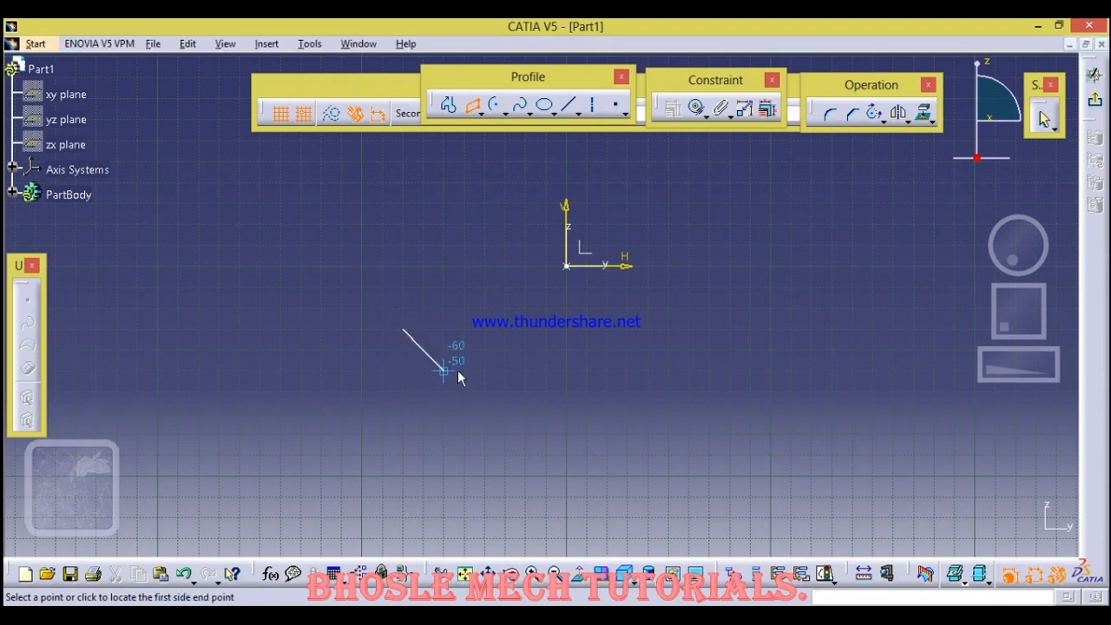
click(648, 327)
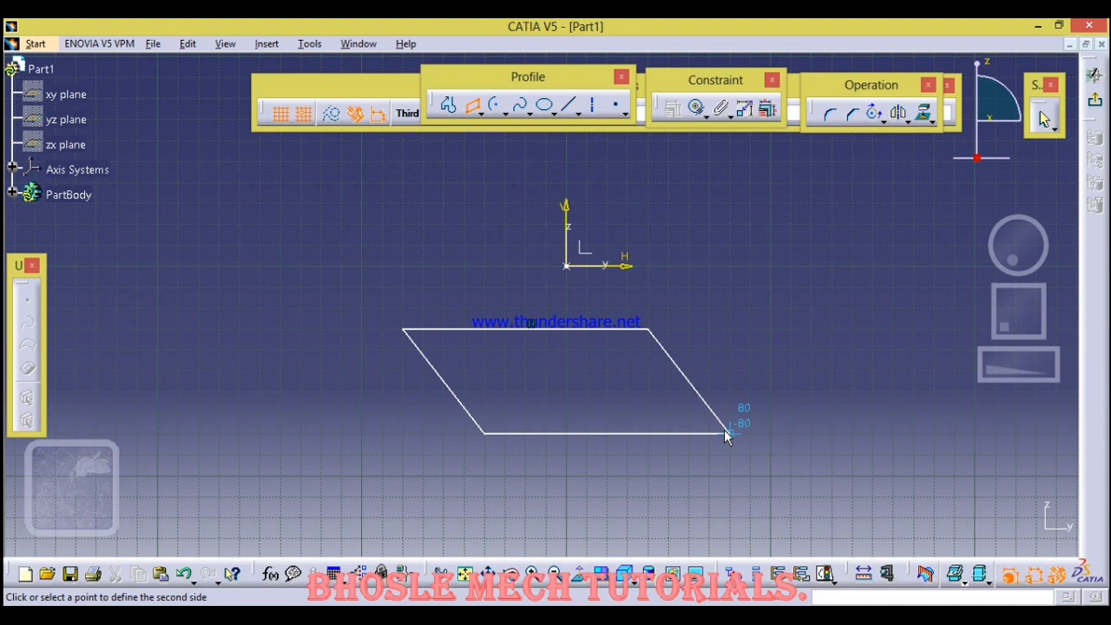
click(724, 430)
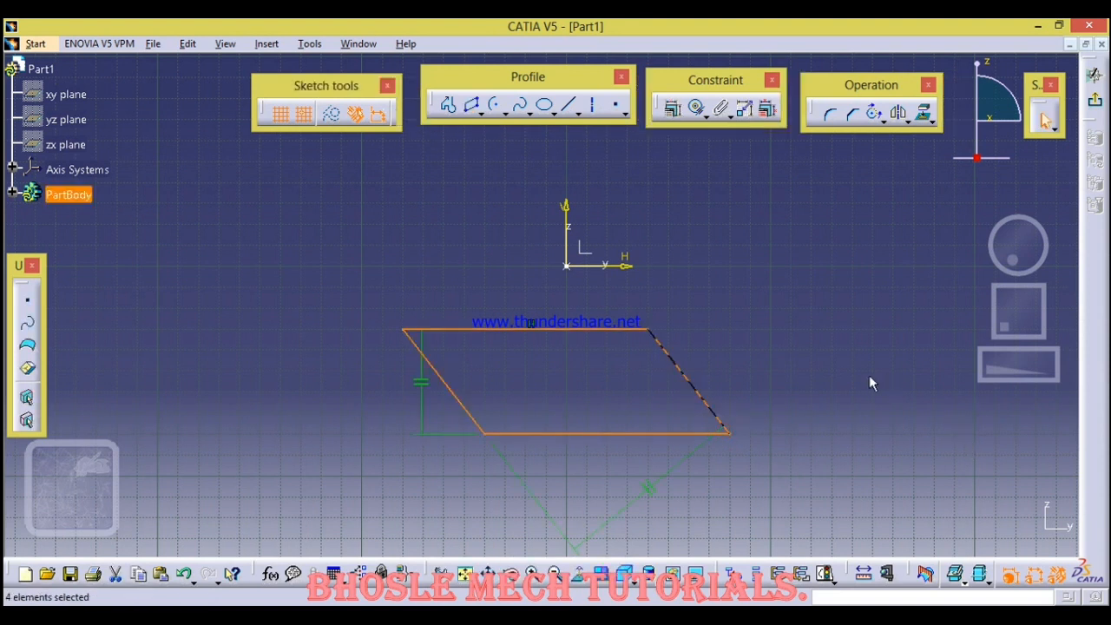
key(Delete)
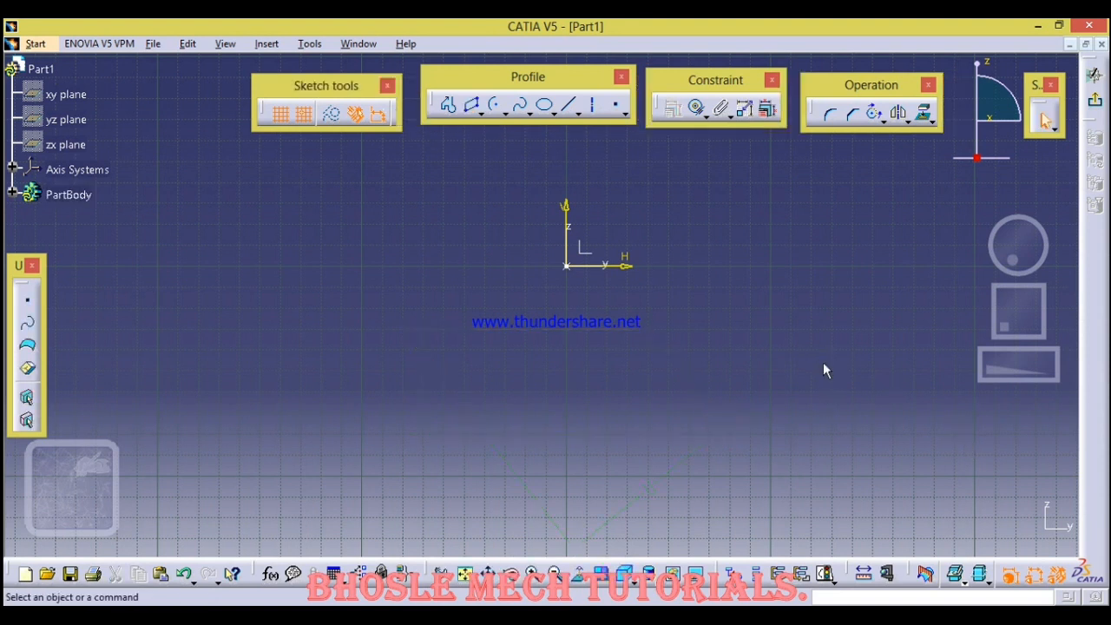
Draw a horizontal elongated hole below the origin with a radius of about 22 mm.
click(478, 114)
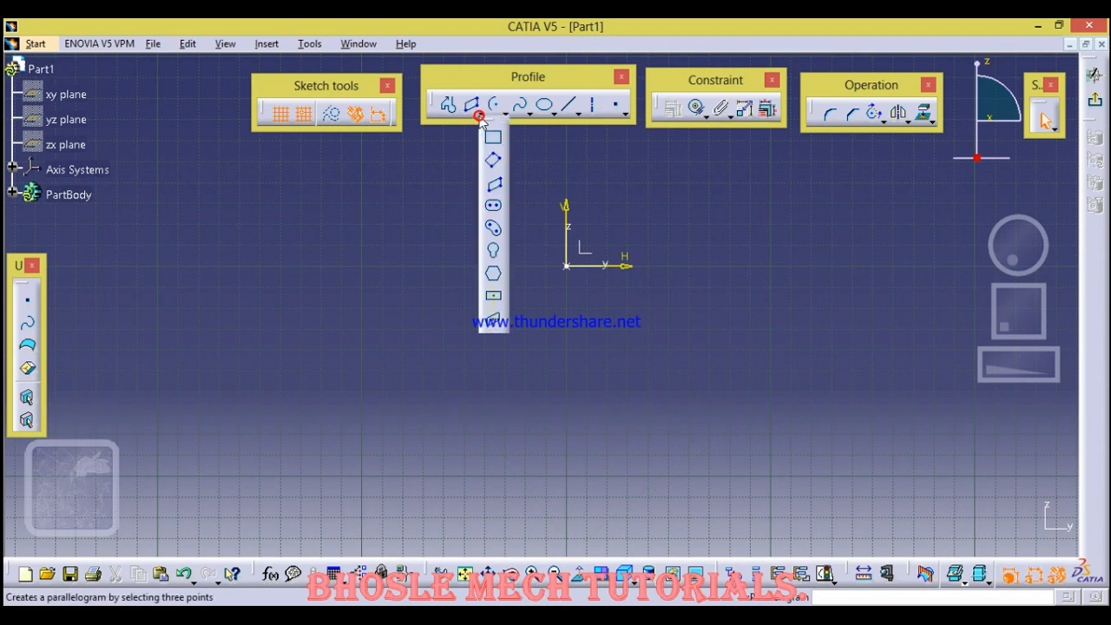
click(493, 209)
click(417, 350)
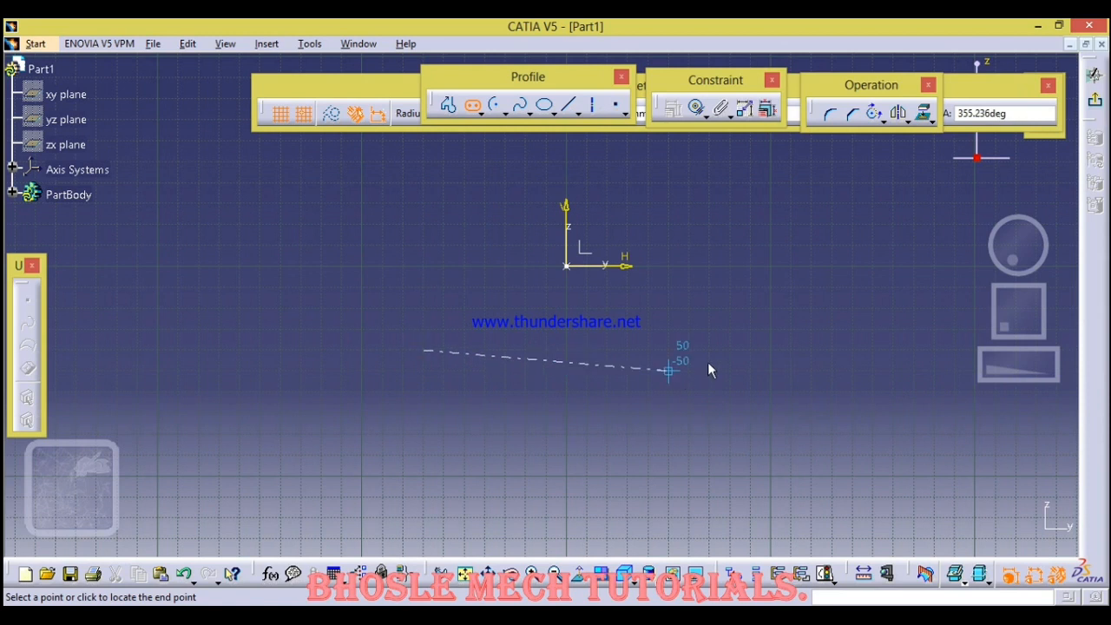
click(751, 350)
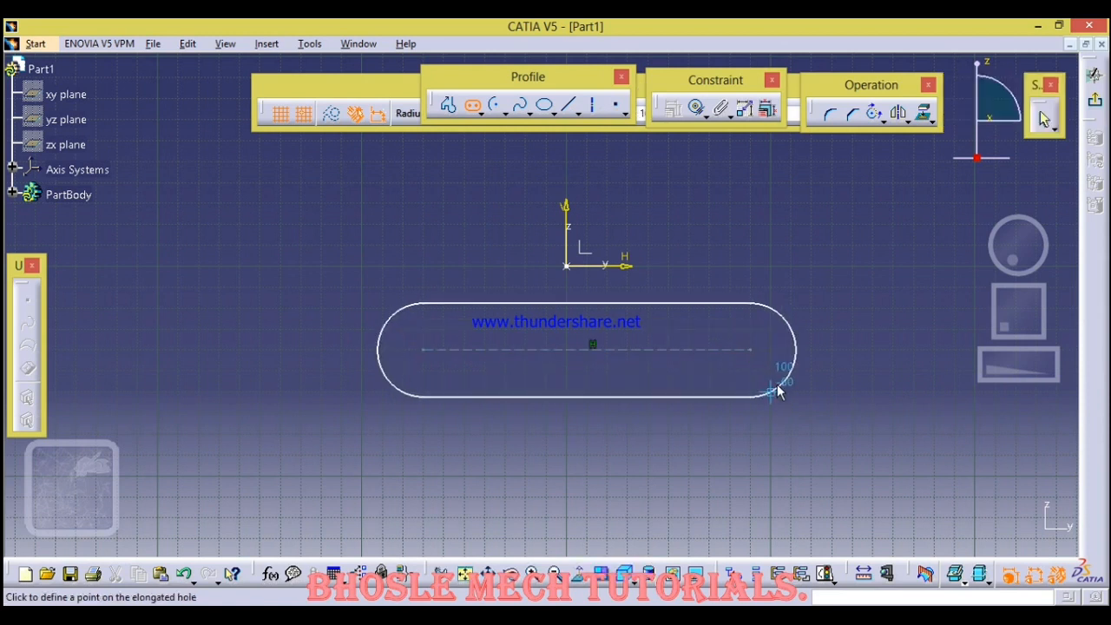
click(777, 392)
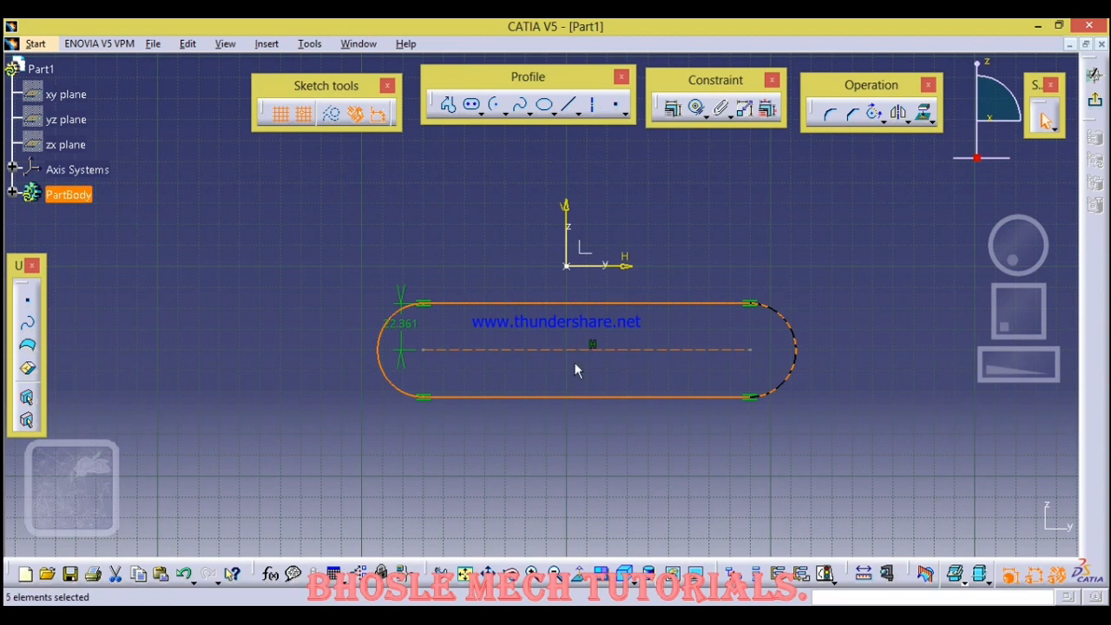
Switch to the document of exercise drawings and examine the slots, holes and arcs in the sheets through Exercise 12.
click(4, 21)
scroll(532, 297, down, 3)
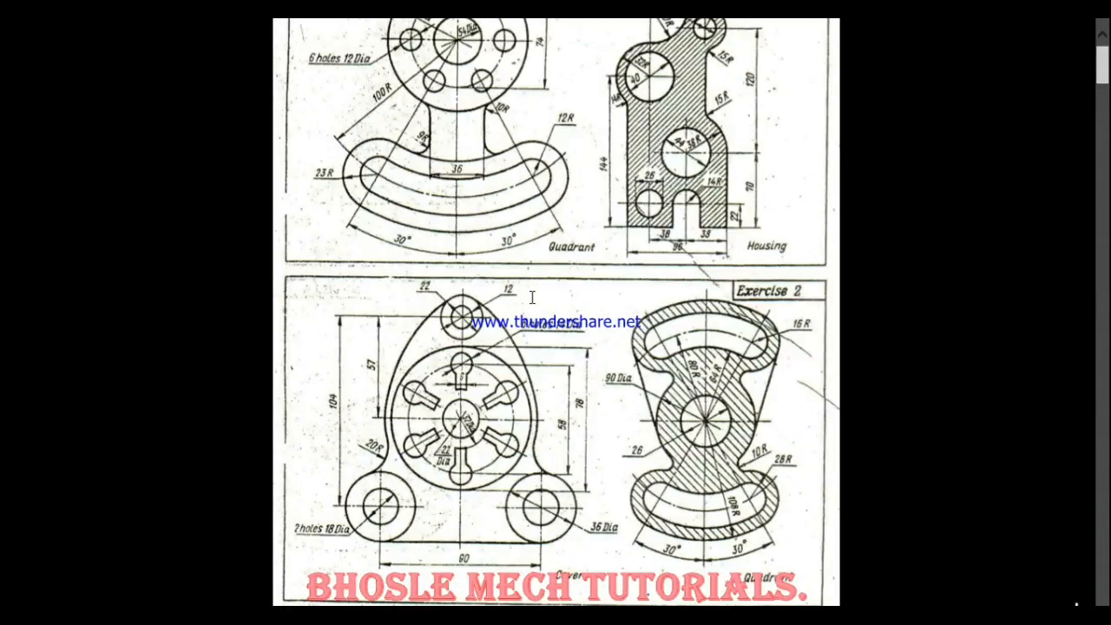
scroll(545, 271, up, 2)
scroll(538, 271, down, 1)
scroll(542, 278, down, 7)
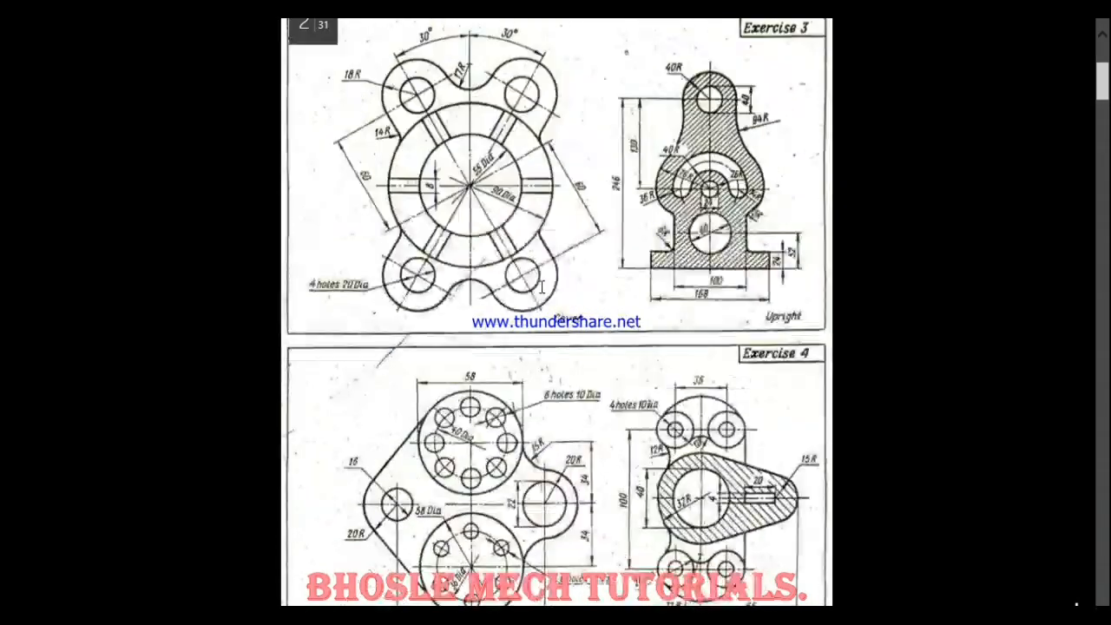
scroll(540, 283, down, 5)
scroll(540, 283, down, 7)
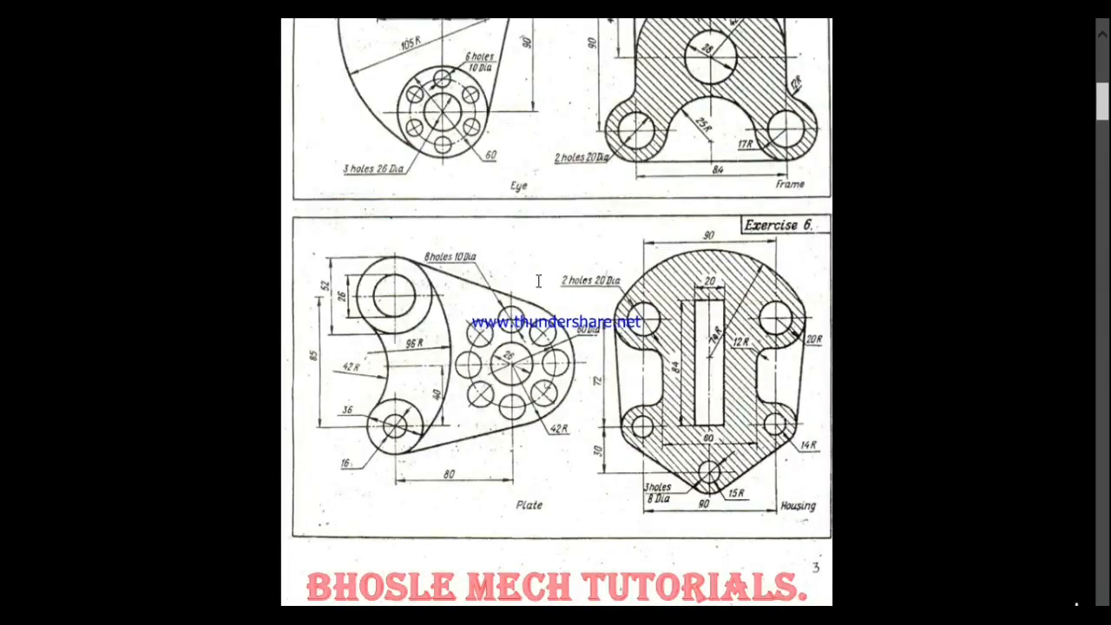
scroll(538, 280, down, 20)
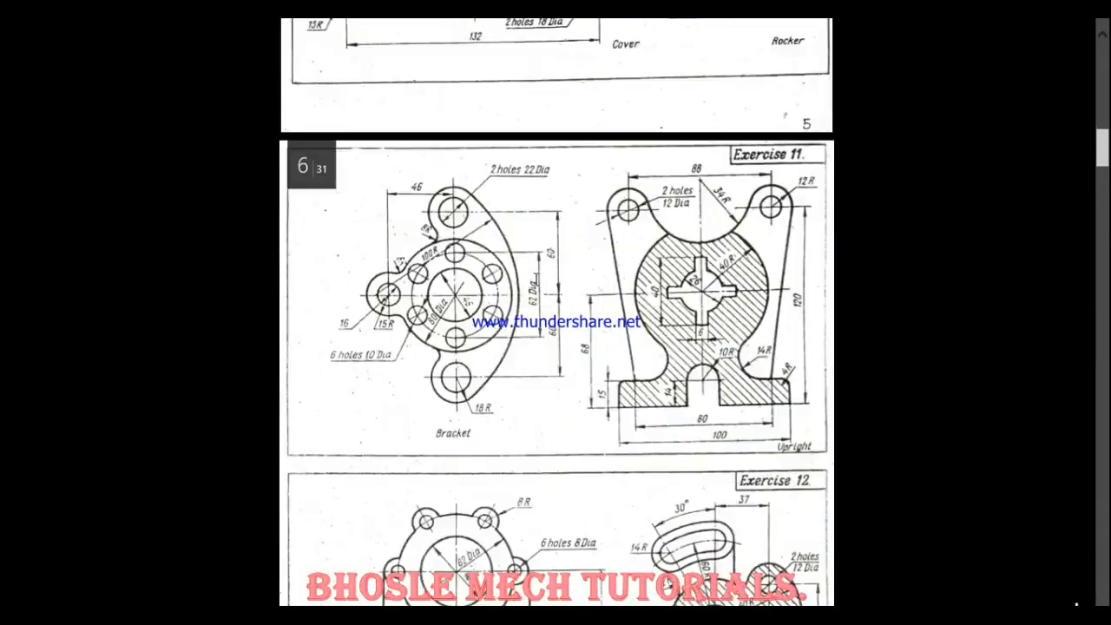
Examine the holes, slots and arcs in the sheets from Exercise 11 to Exercise 20 and the first isometric exercises.
scroll(538, 280, down, 10)
scroll(535, 277, down, 4)
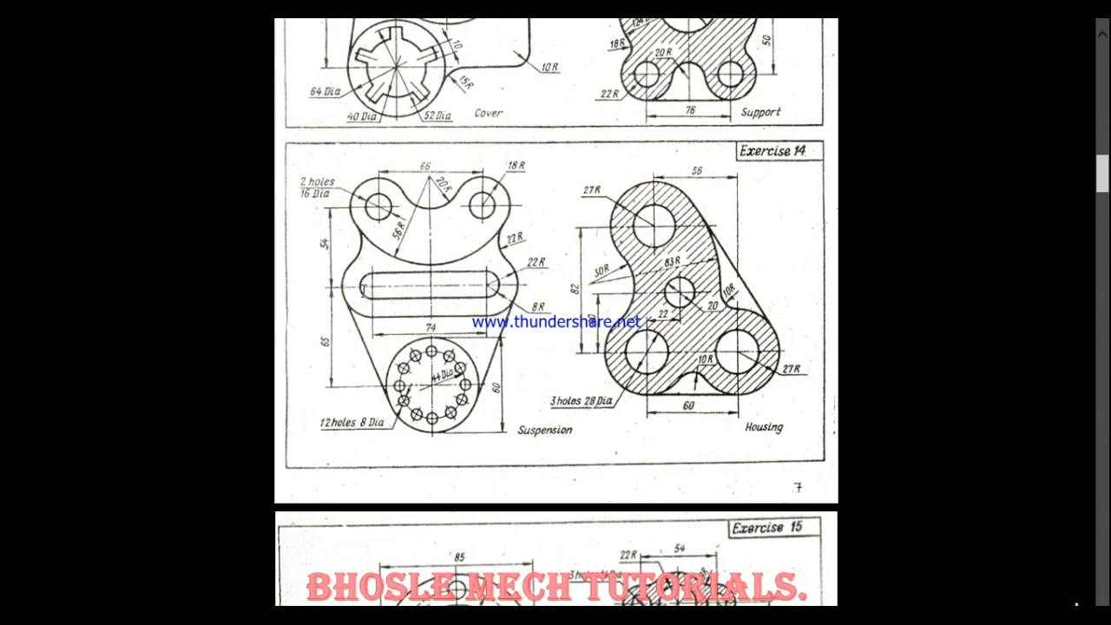
scroll(415, 334, down, 10)
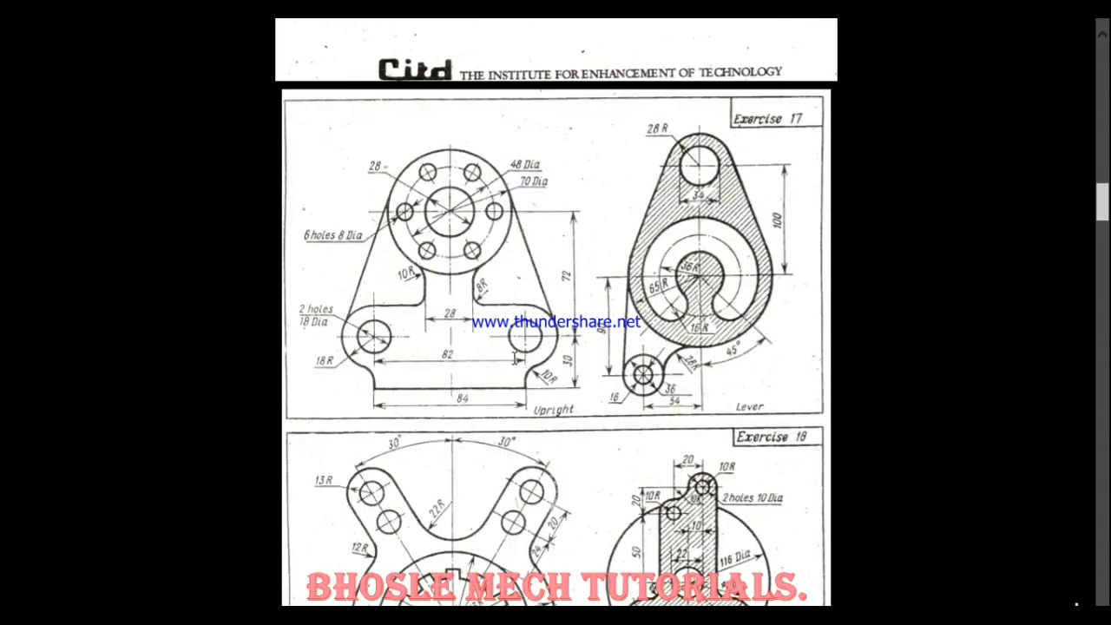
scroll(590, 345, down, 5)
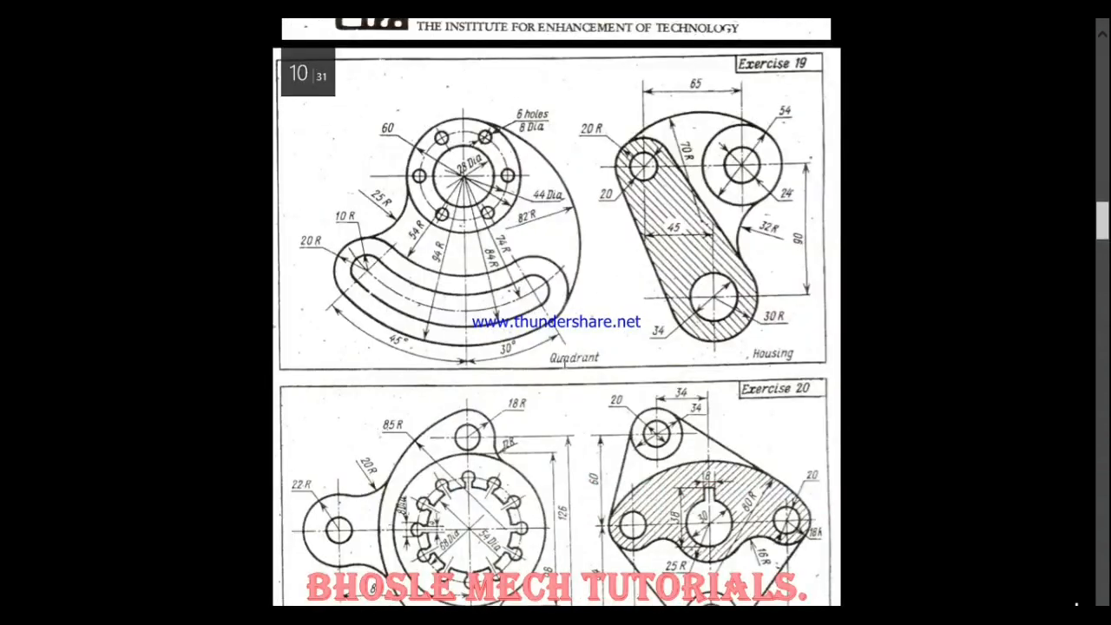
scroll(599, 351, down, 2)
scroll(642, 337, up, 1)
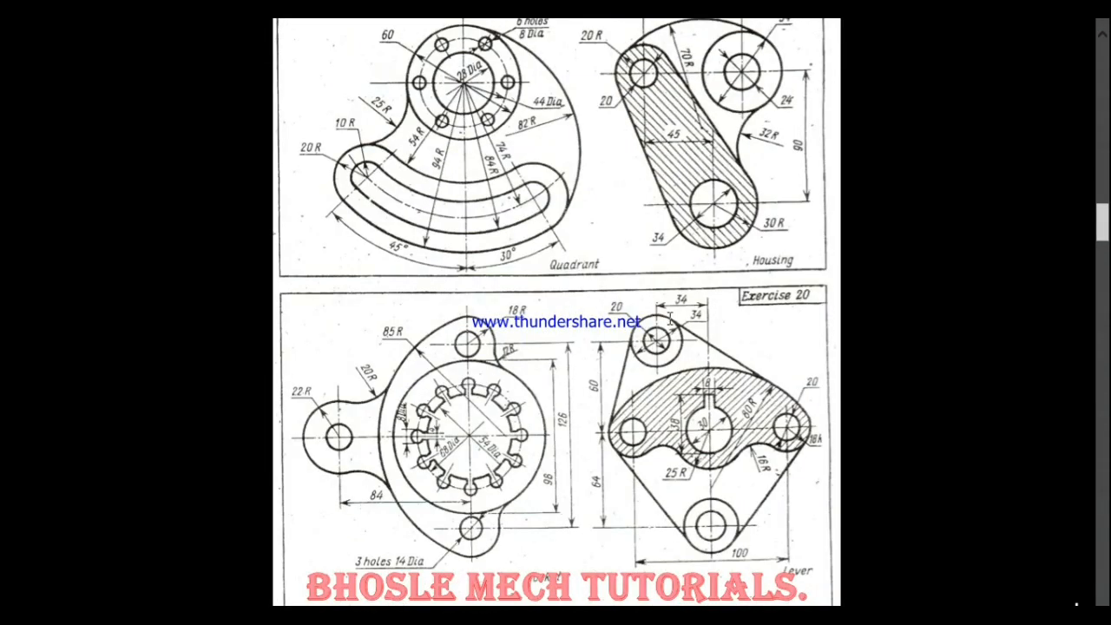
scroll(714, 319, down, 11)
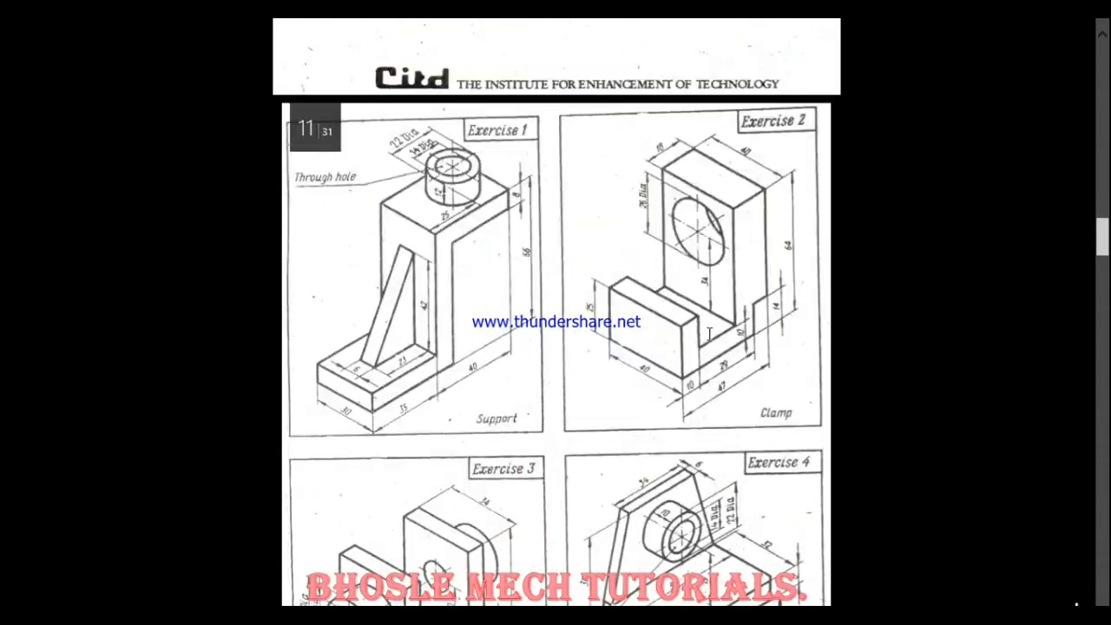
scroll(597, 337, up, 16)
Return to the CATIA sketch and delete the horizontal elongated hole with all its constraints.
click(4, 22)
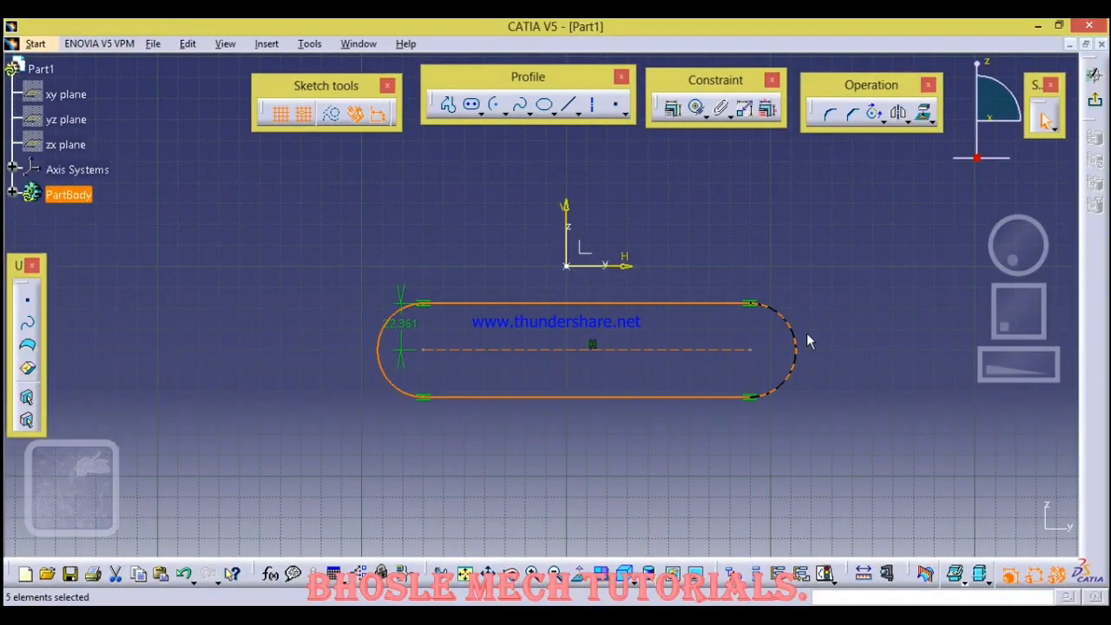
drag(292, 251, 916, 464)
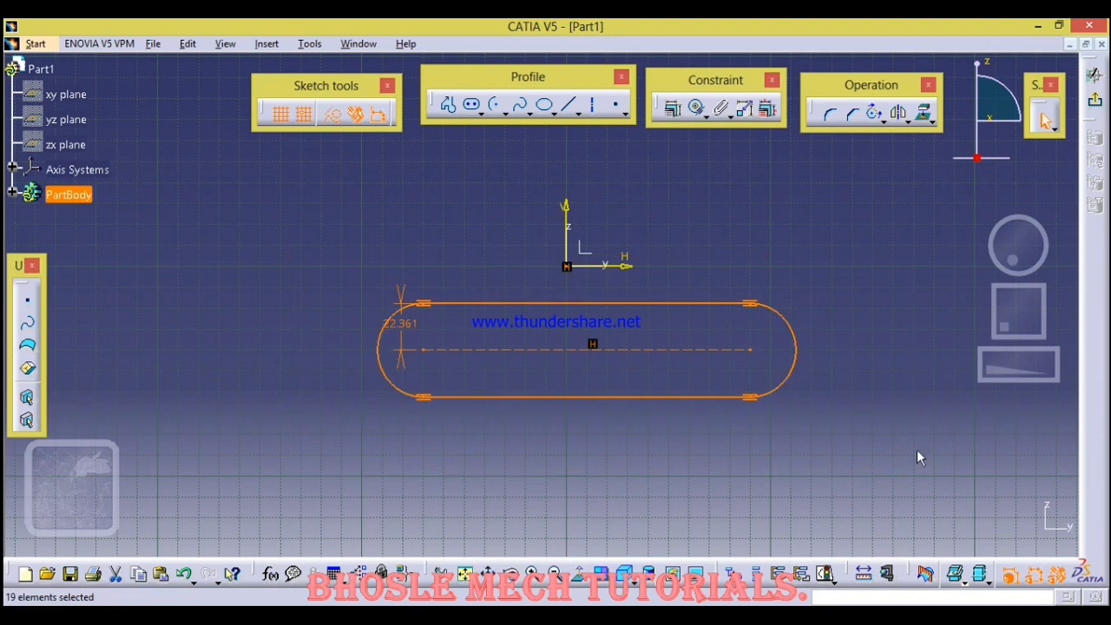
key(Delete)
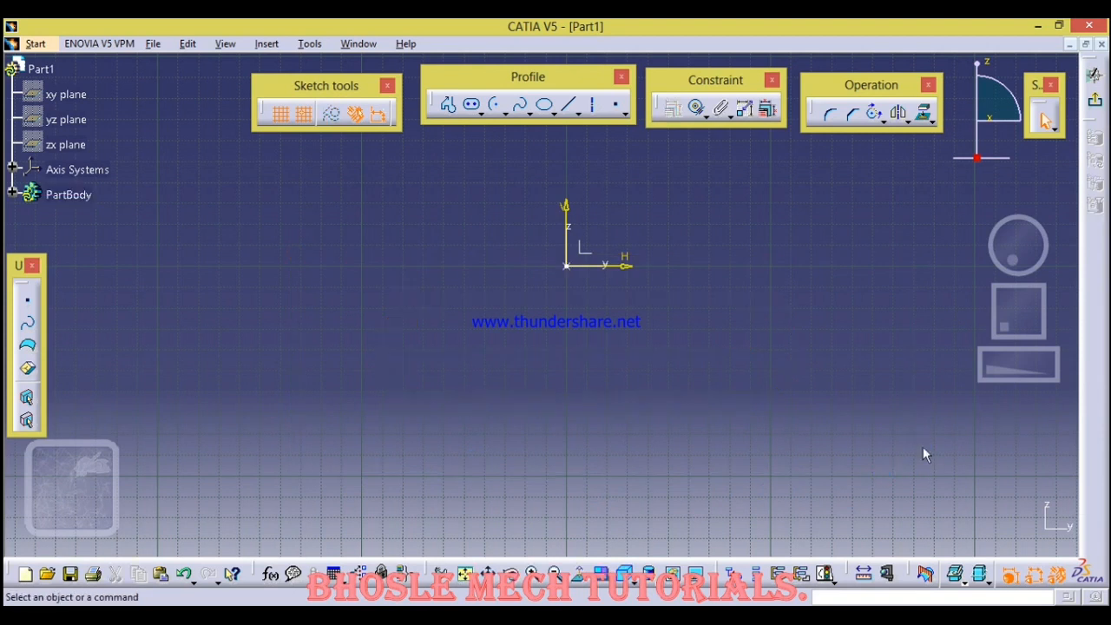
Draw a half-circle cylindrical elongated hole centred at (-110, -50), about 90 mm arc radius and 17 mm end radius, and move its radius dimension below the end arc.
click(481, 115)
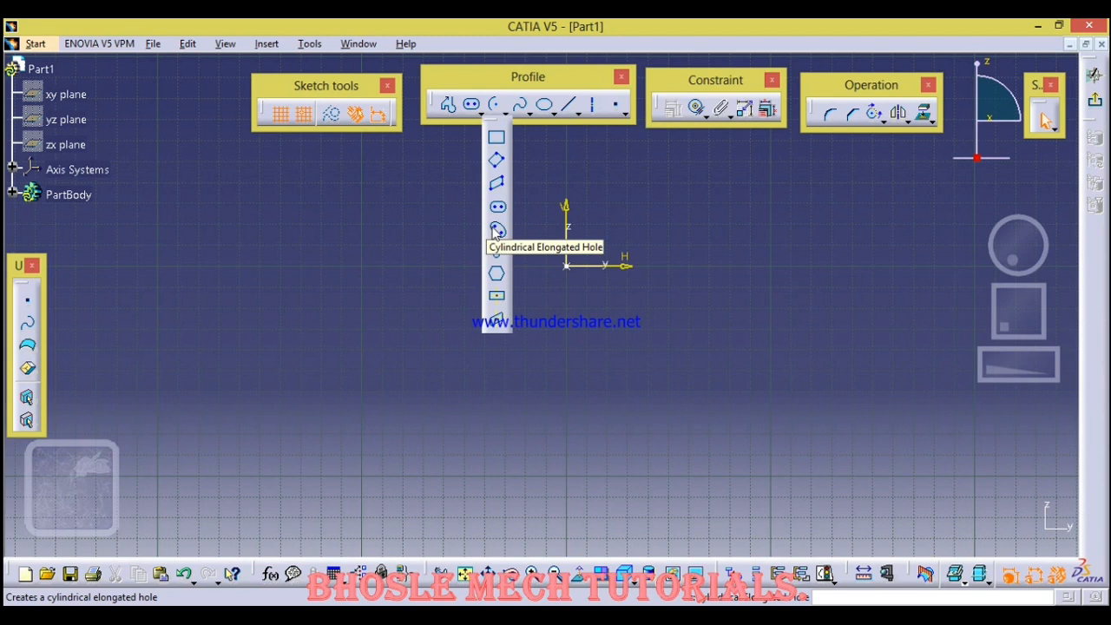
click(497, 230)
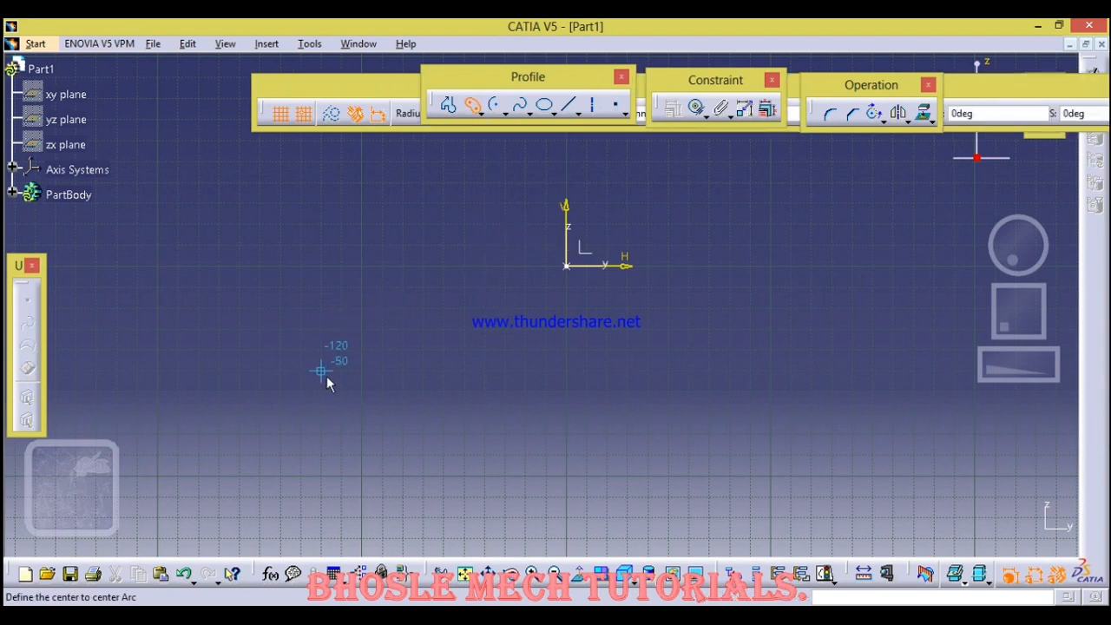
click(349, 363)
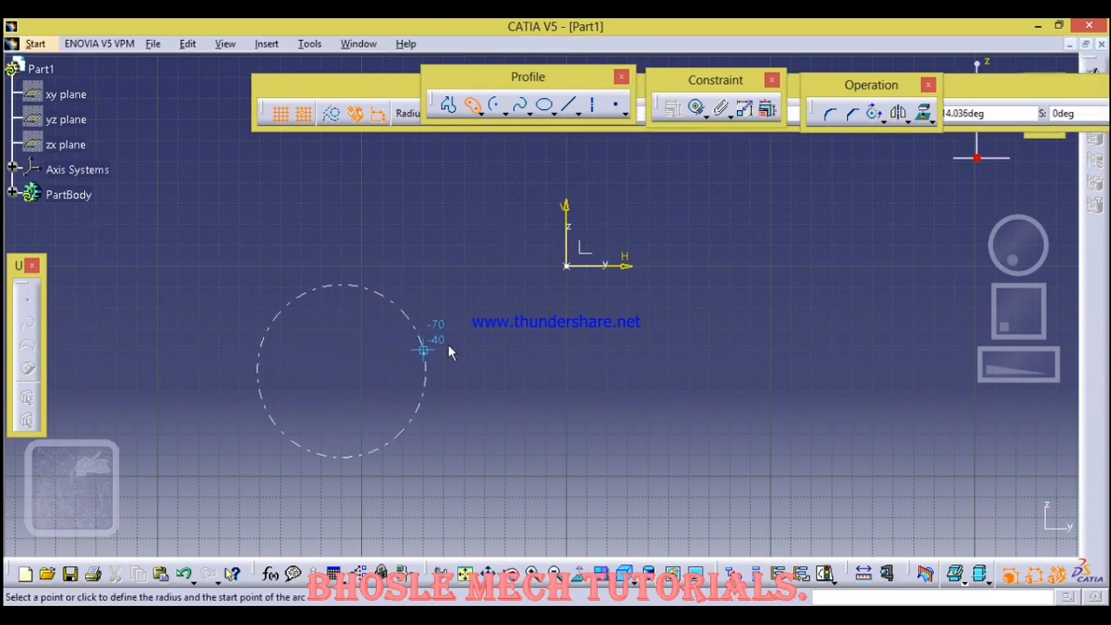
click(526, 371)
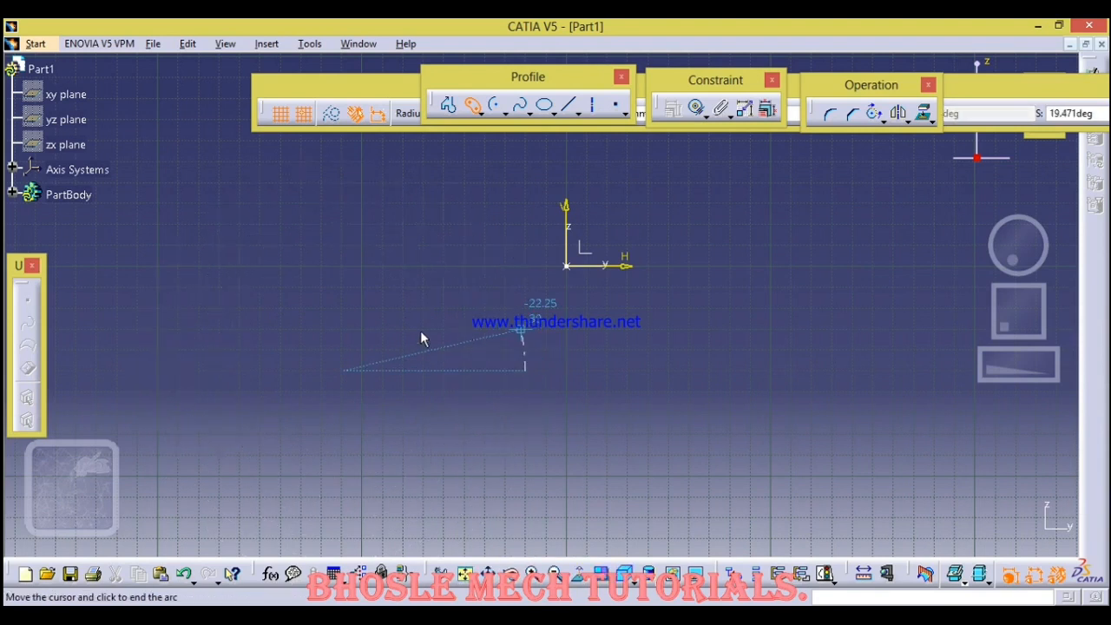
click(205, 385)
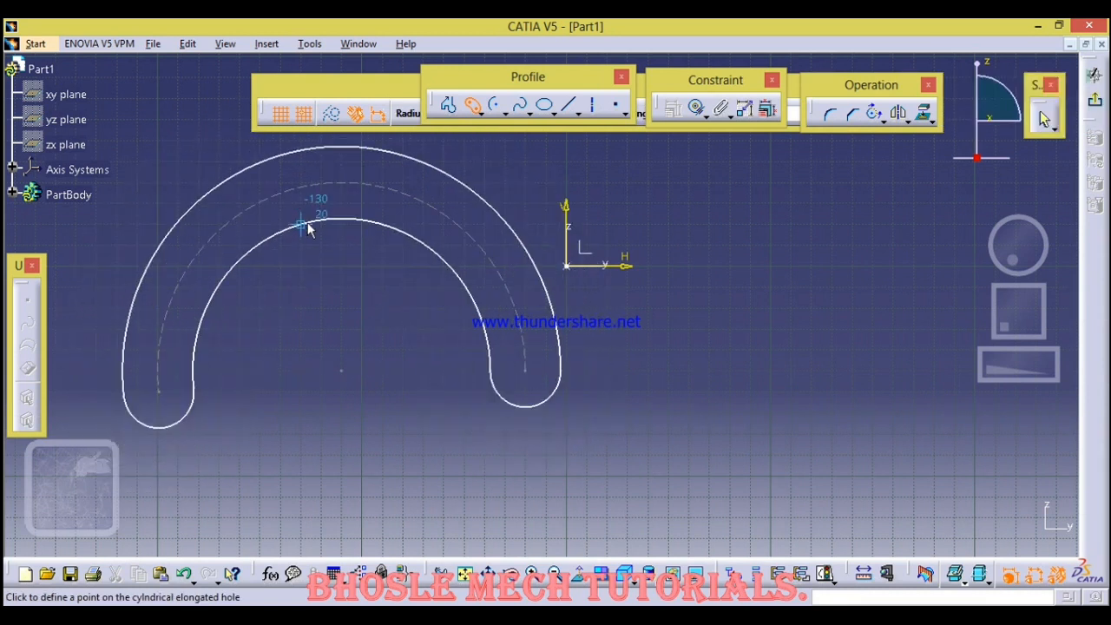
click(307, 223)
mouse_move(334, 302)
middle_down()
mouse_move(520, 367)
mouse_move(482, 349)
middle_up()
click(483, 350)
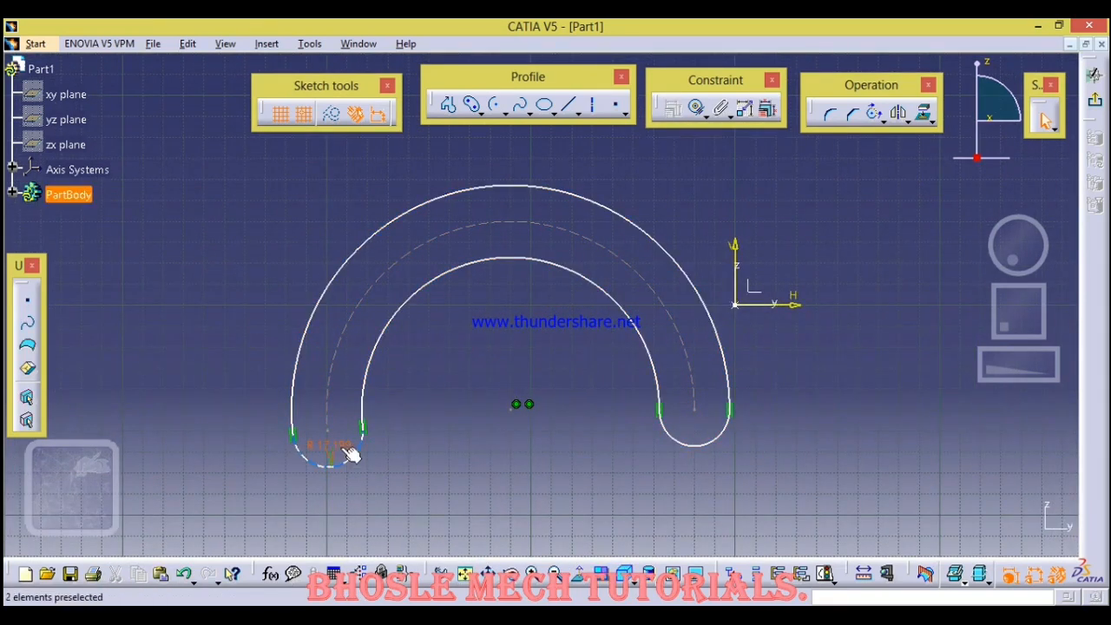
drag(343, 446, 352, 506)
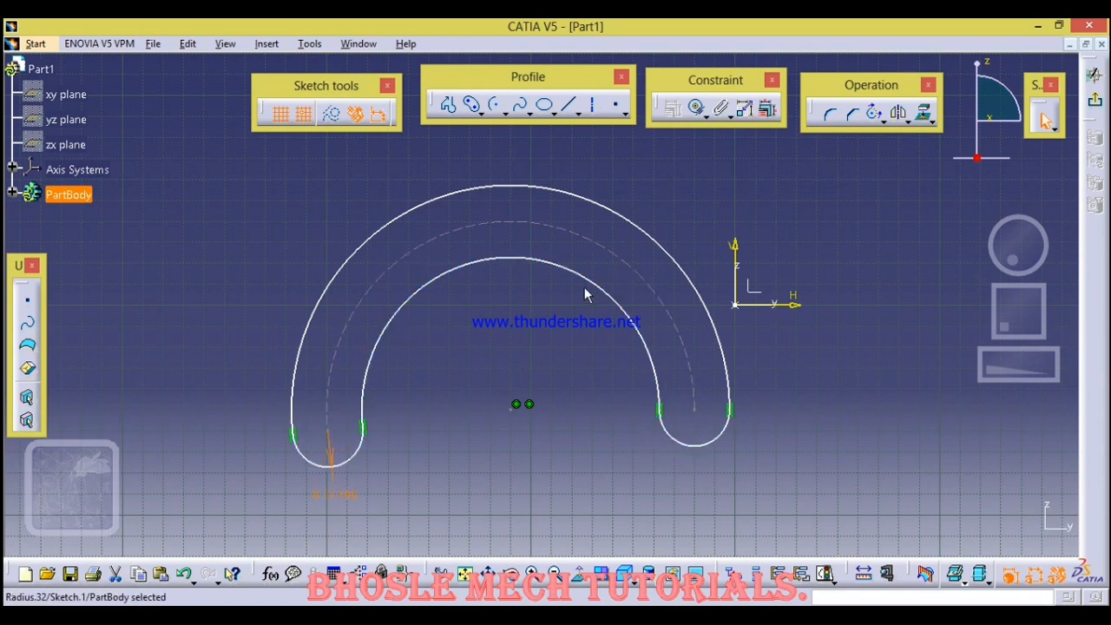
Switch to the exercise drawings and examine the curved slots in the sheets from Exercise 16 back to Exercise 8.
click(5, 23)
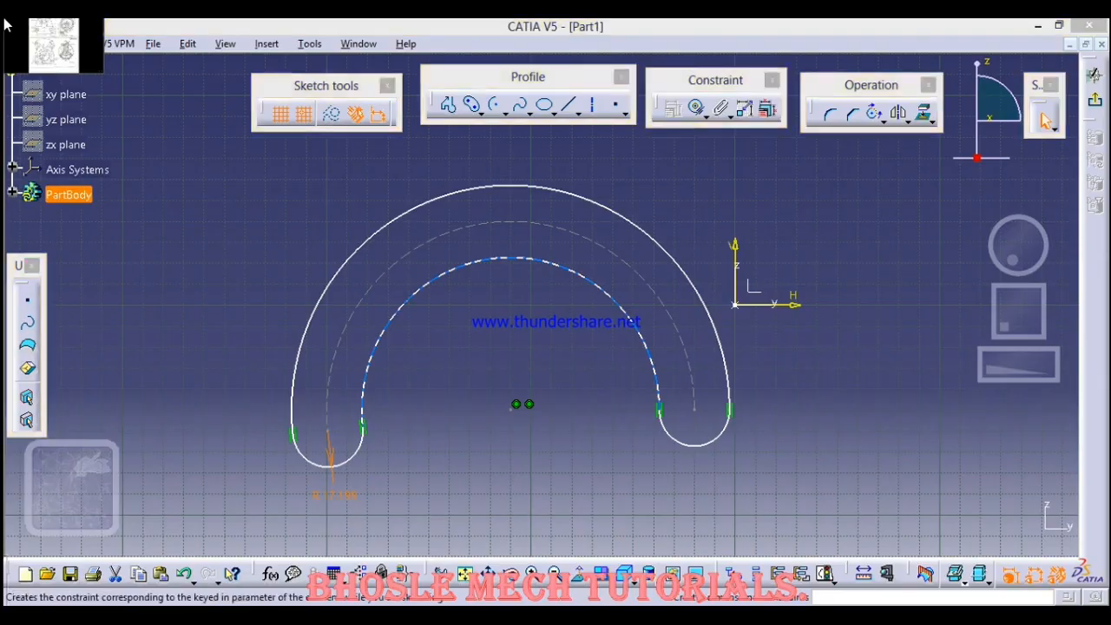
scroll(511, 241, up, 7)
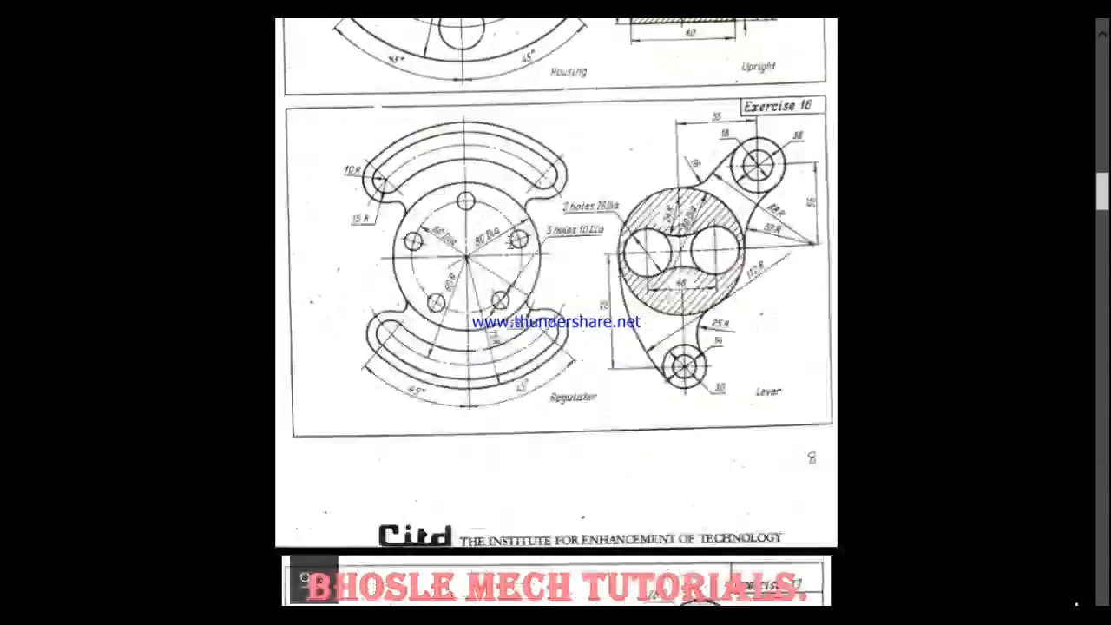
scroll(508, 247, up, 3)
scroll(504, 260, down, 2)
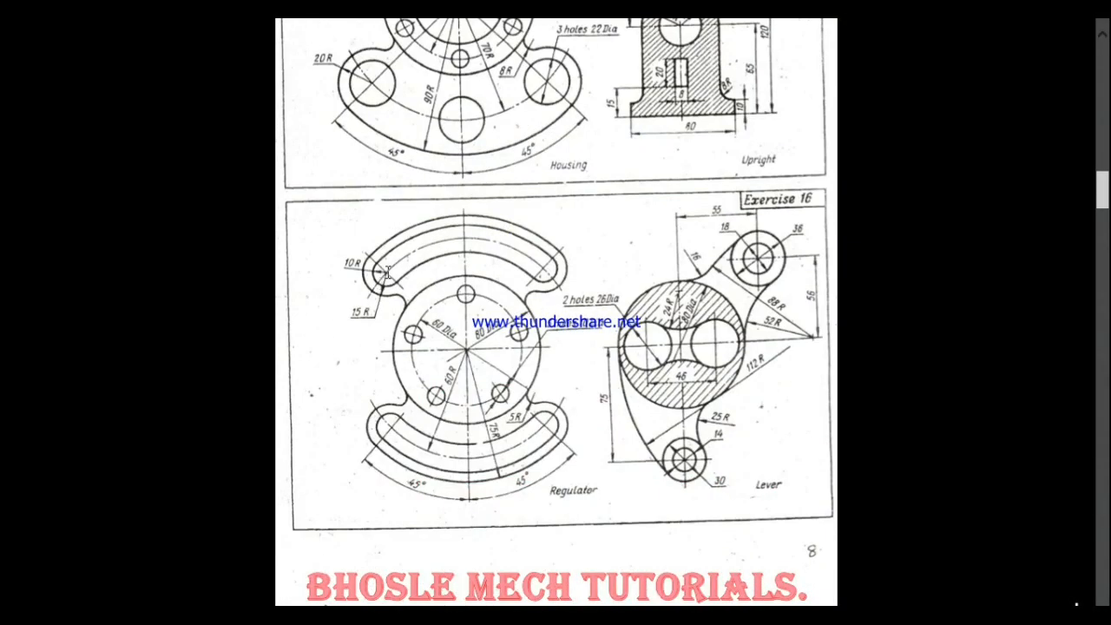
scroll(576, 307, up, 2)
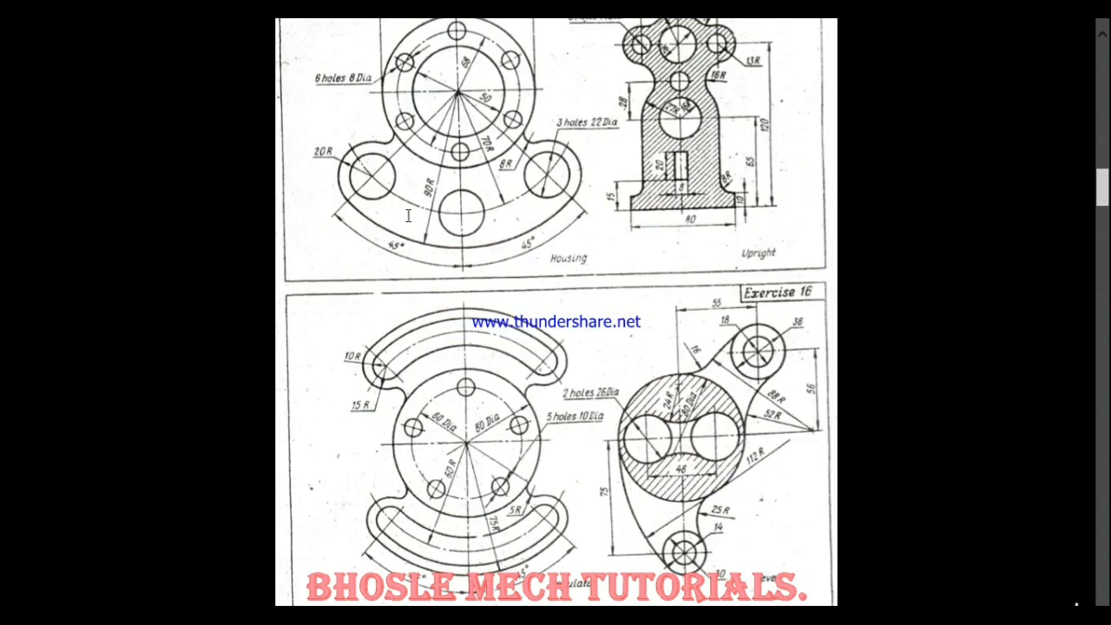
scroll(421, 213, up, 10)
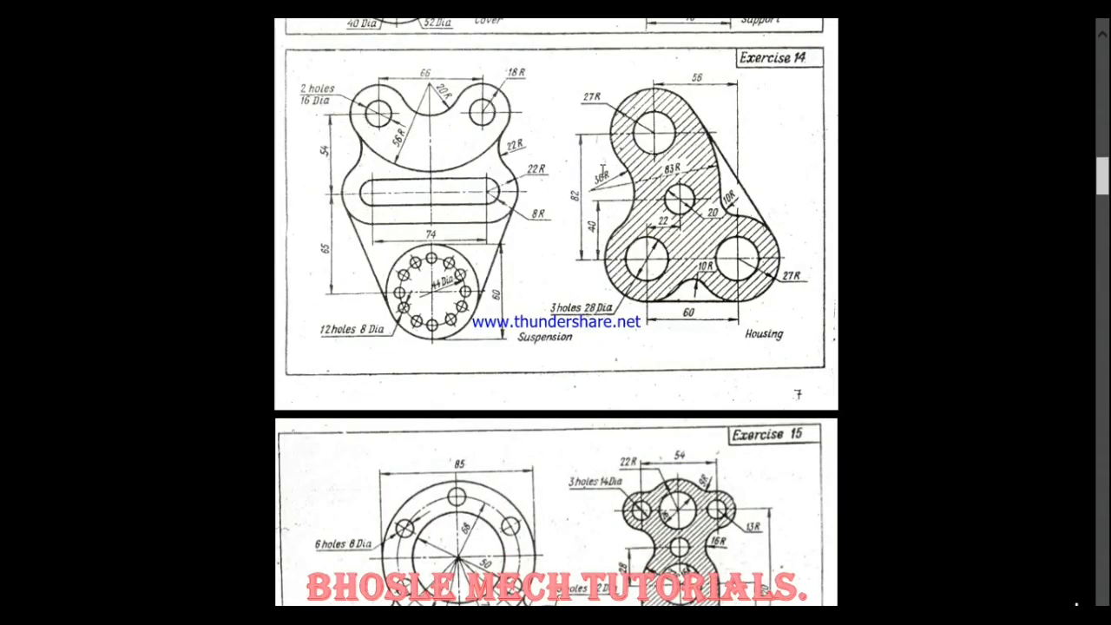
scroll(502, 163, up, 6)
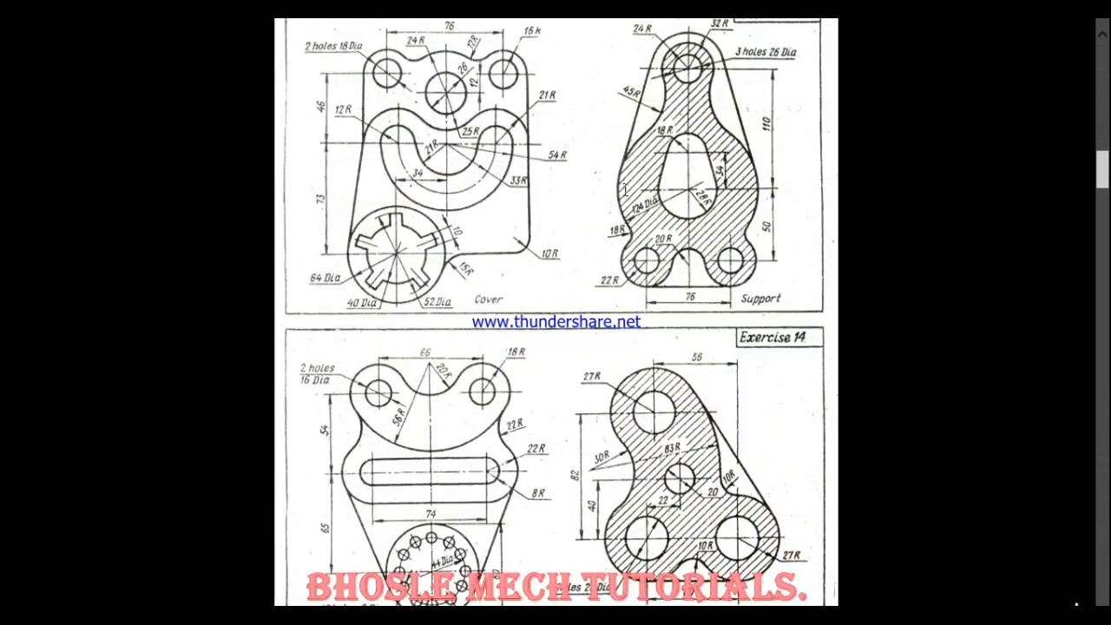
scroll(592, 210, up, 10)
scroll(583, 194, up, 2)
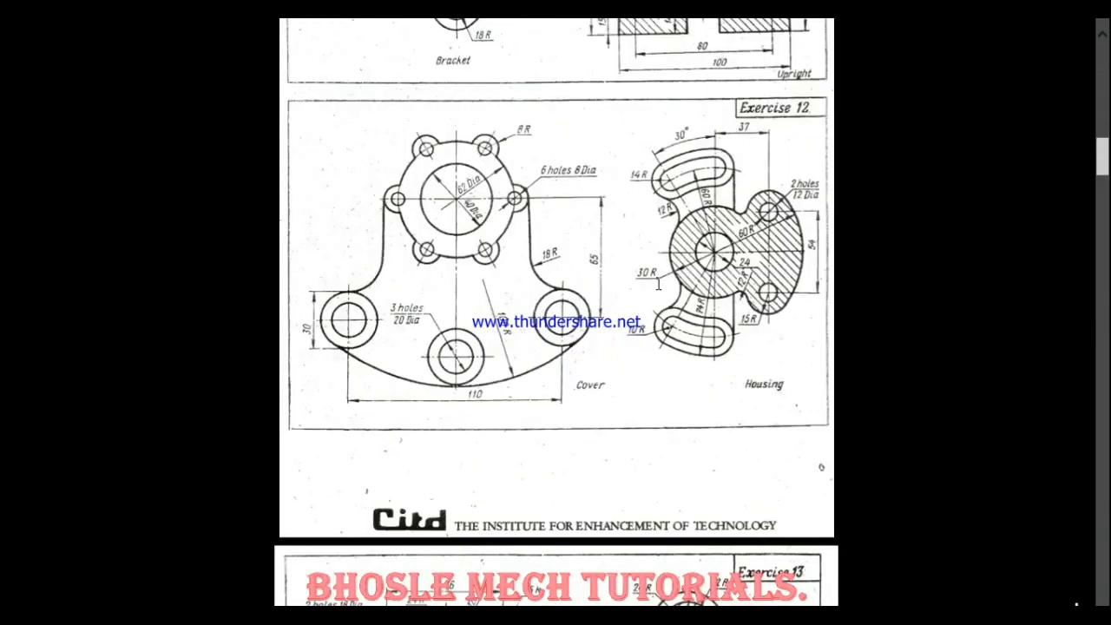
scroll(522, 337, up, 13)
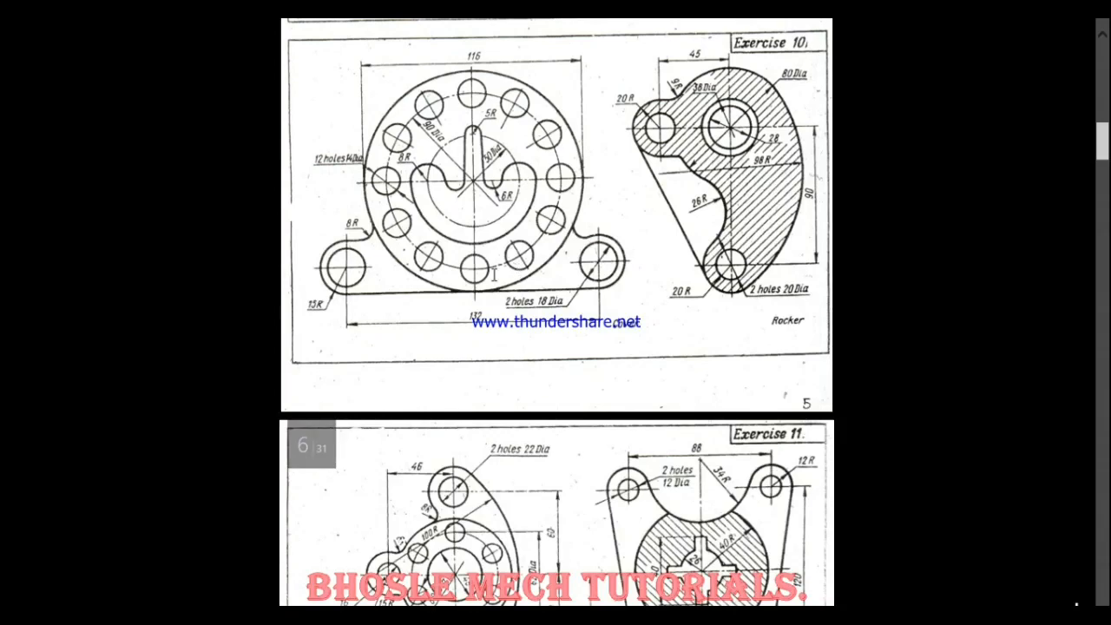
scroll(658, 252, up, 12)
scroll(658, 252, up, 20)
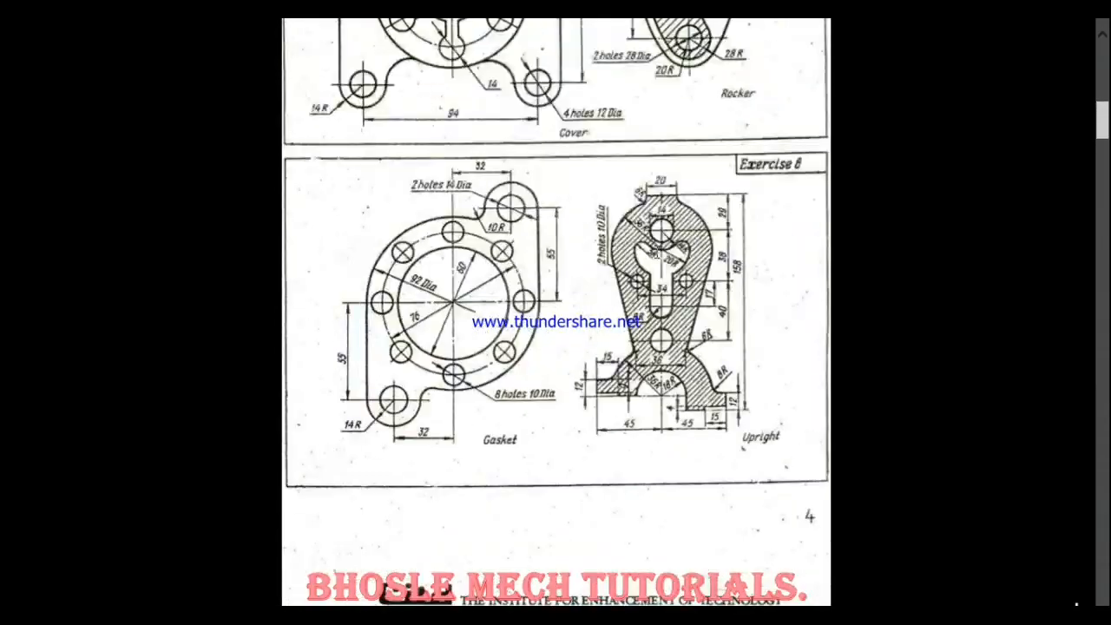
Return to the CATIA sketch and delete the cylindrical elongated hole with its constraints.
click(4, 21)
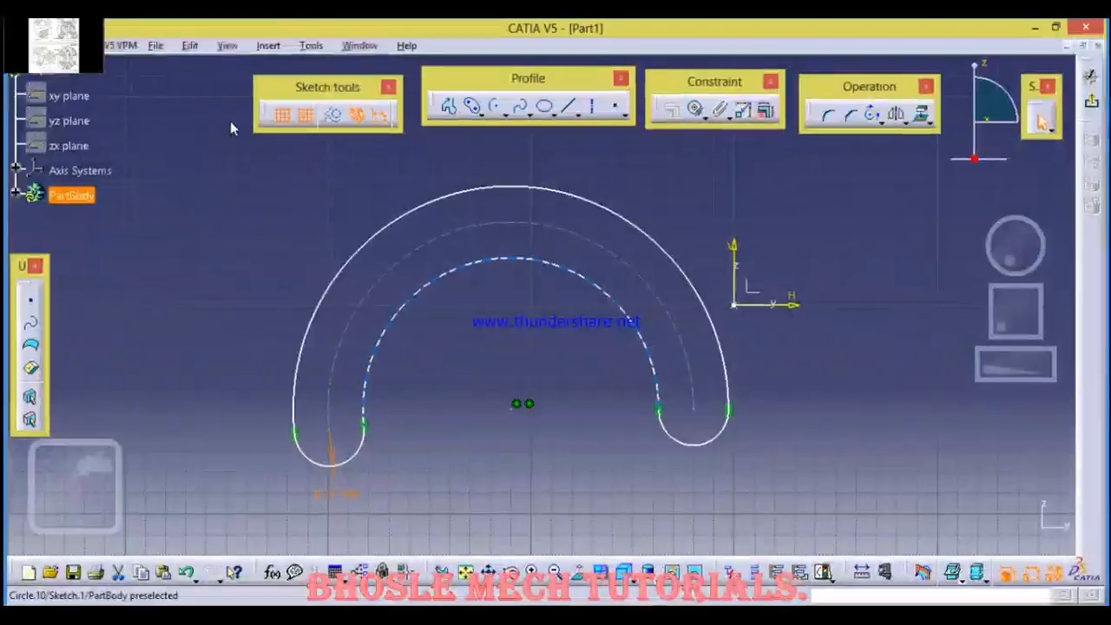
mouse_move(166, 166)
mouse_down()
mouse_move(525, 482)
mouse_move(816, 490)
mouse_up()
key(Delete)
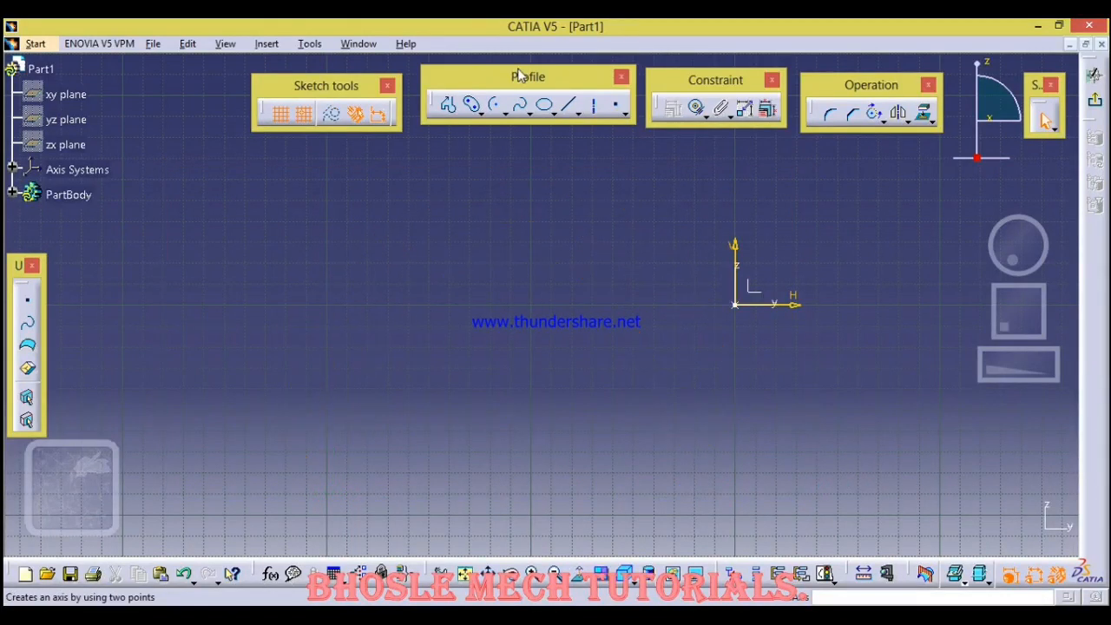
Draw a vertical keyhole profile with centres at (-130, 30) and (-130, -20), small radius 10 mm and large radius about 32 mm.
click(480, 113)
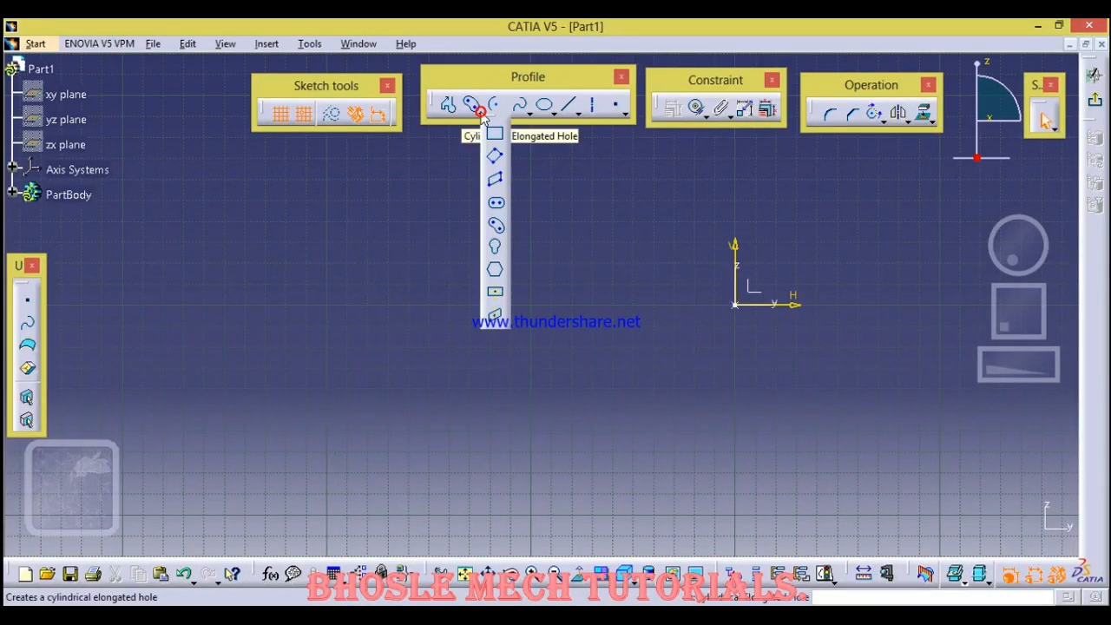
click(497, 247)
click(473, 232)
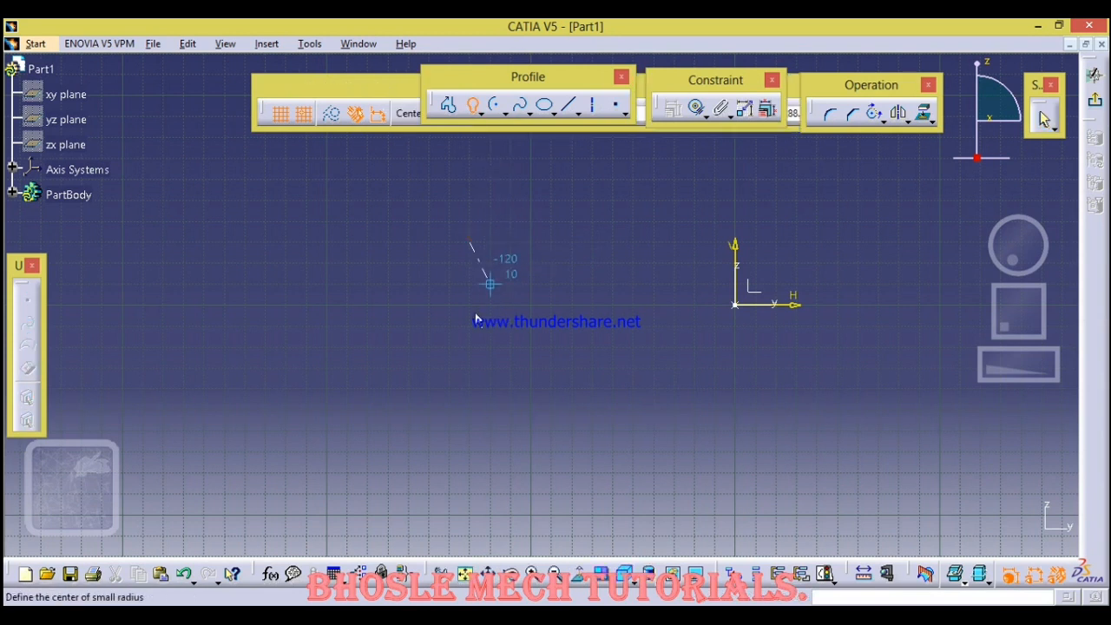
click(470, 348)
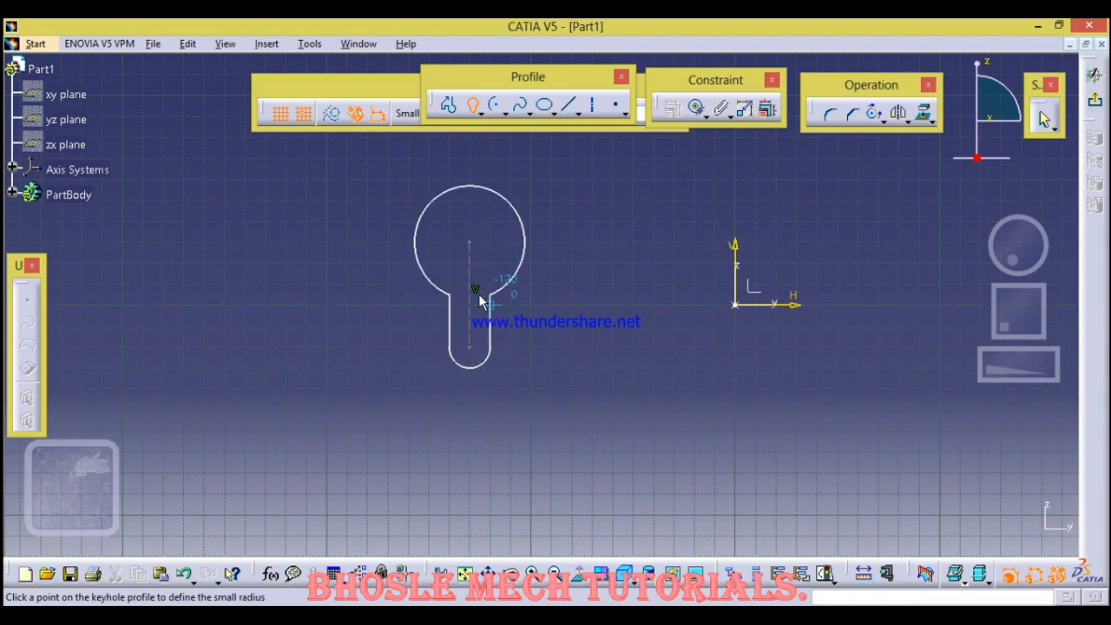
click(478, 297)
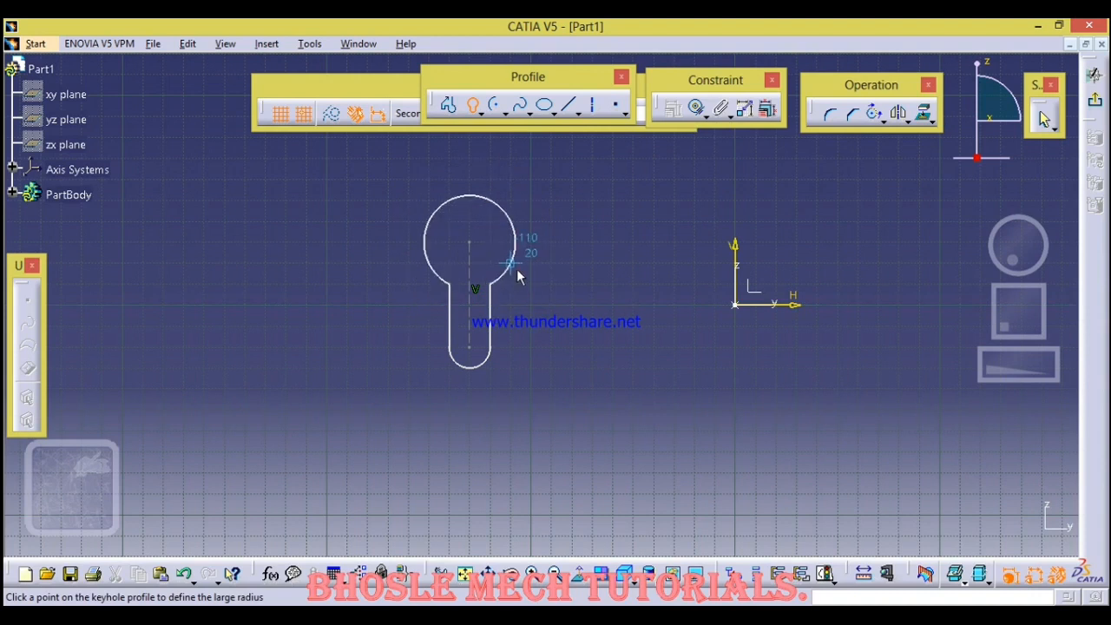
click(527, 265)
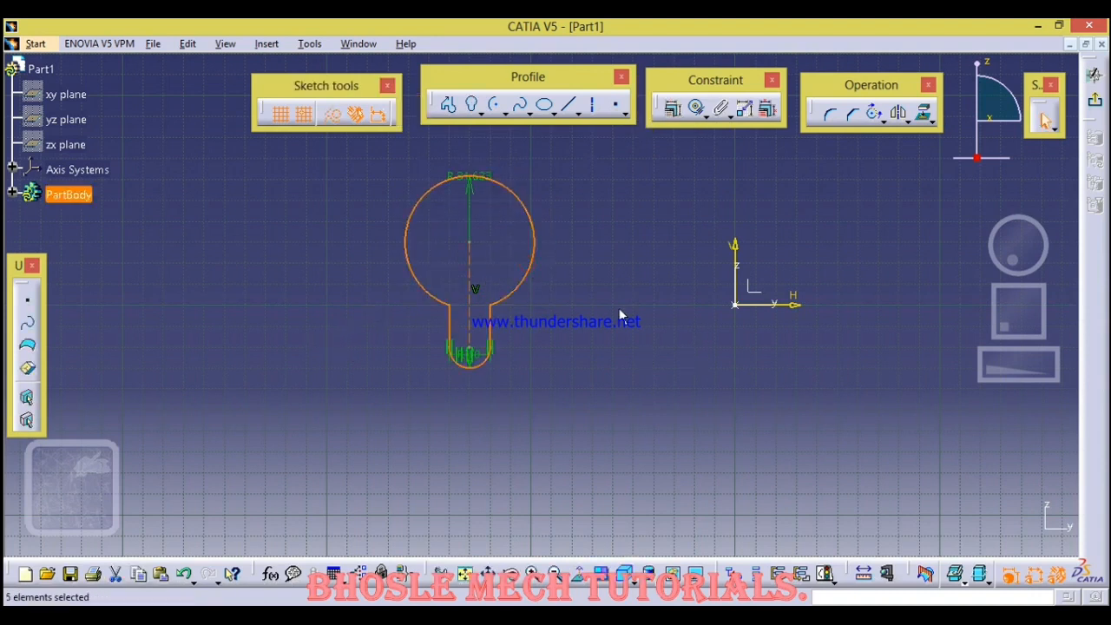
middle_drag(620, 315, 625, 344)
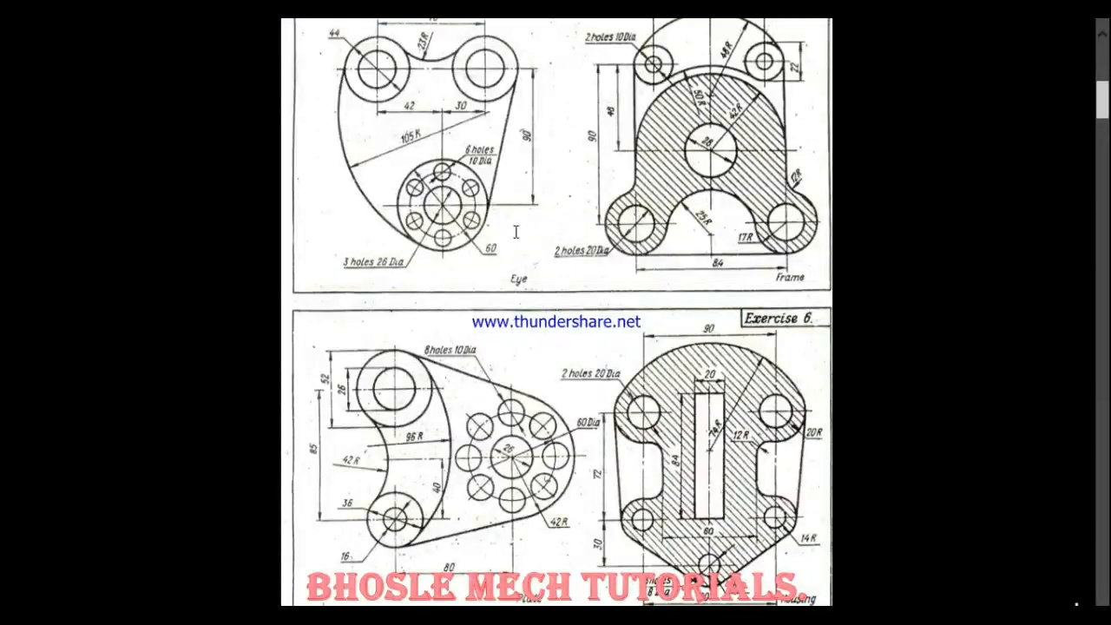
Examine the keyhole-shaped cut-outs of the Cover drawing in Exercise 7 of the exercise document.
scroll(516, 230, up, 1)
scroll(515, 221, down, 4)
scroll(515, 217, down, 3)
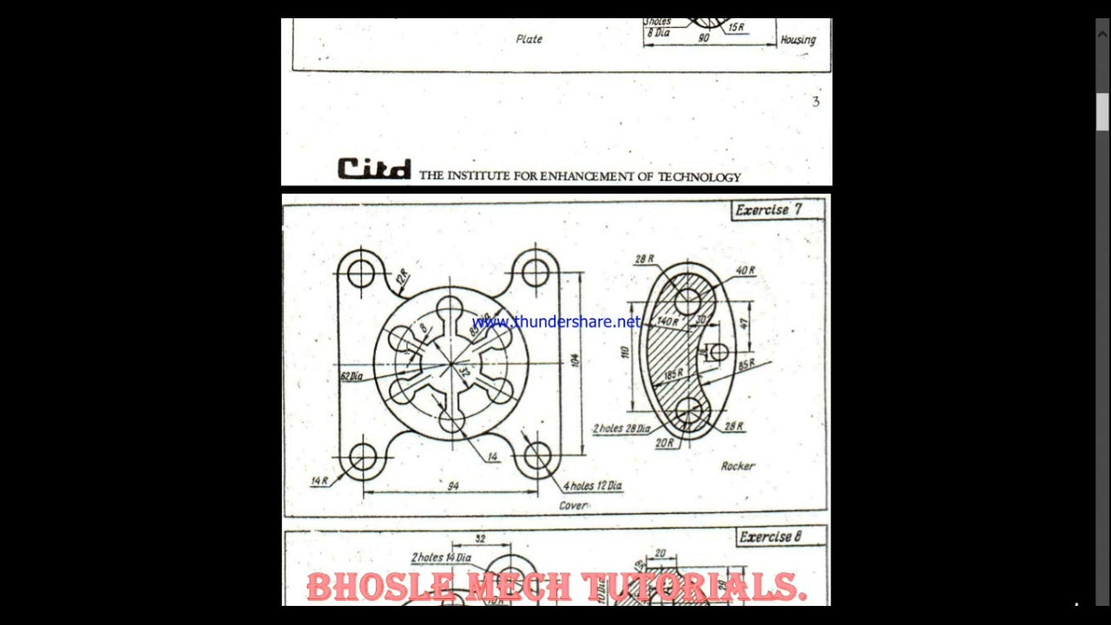
Return to the CATIA sketch and delete the keyhole profile with its constraints.
click(5, 21)
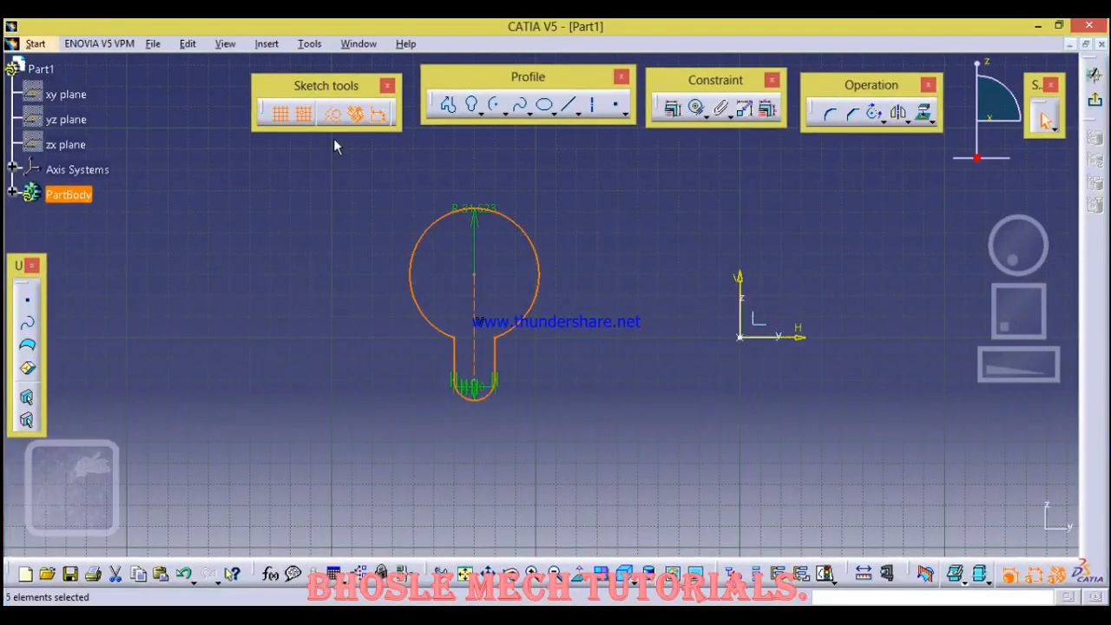
mouse_move(323, 155)
mouse_down()
mouse_move(492, 392)
mouse_move(657, 407)
mouse_up()
key(Delete)
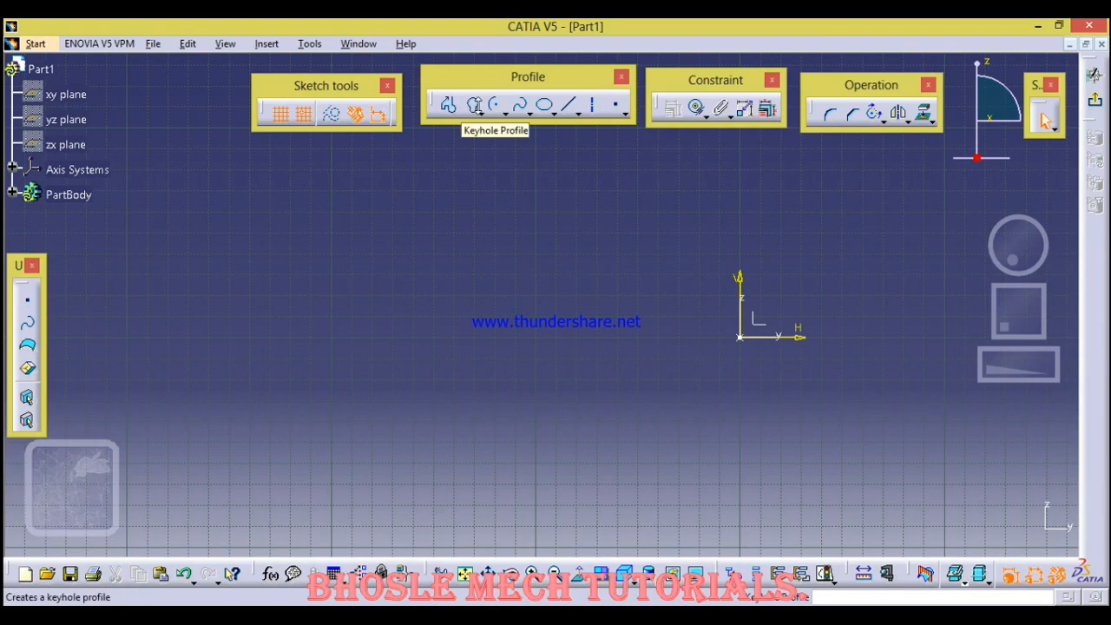
Draw a hexagon centred on the horizontal axis, with the midpoint of one vertical side at (-240, 0).
click(479, 112)
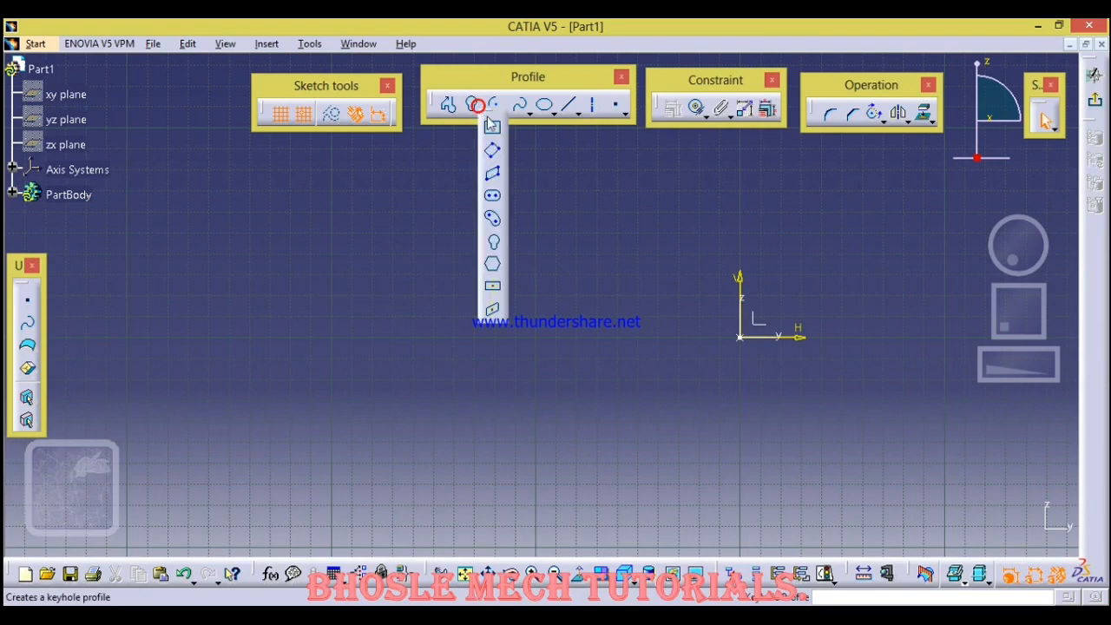
click(495, 268)
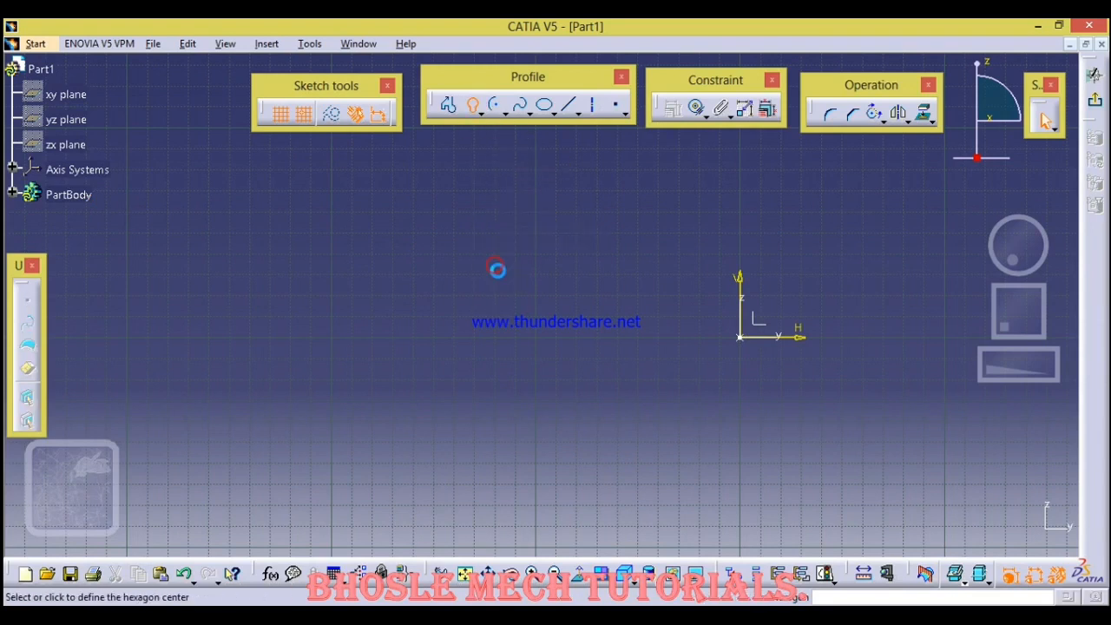
click(415, 340)
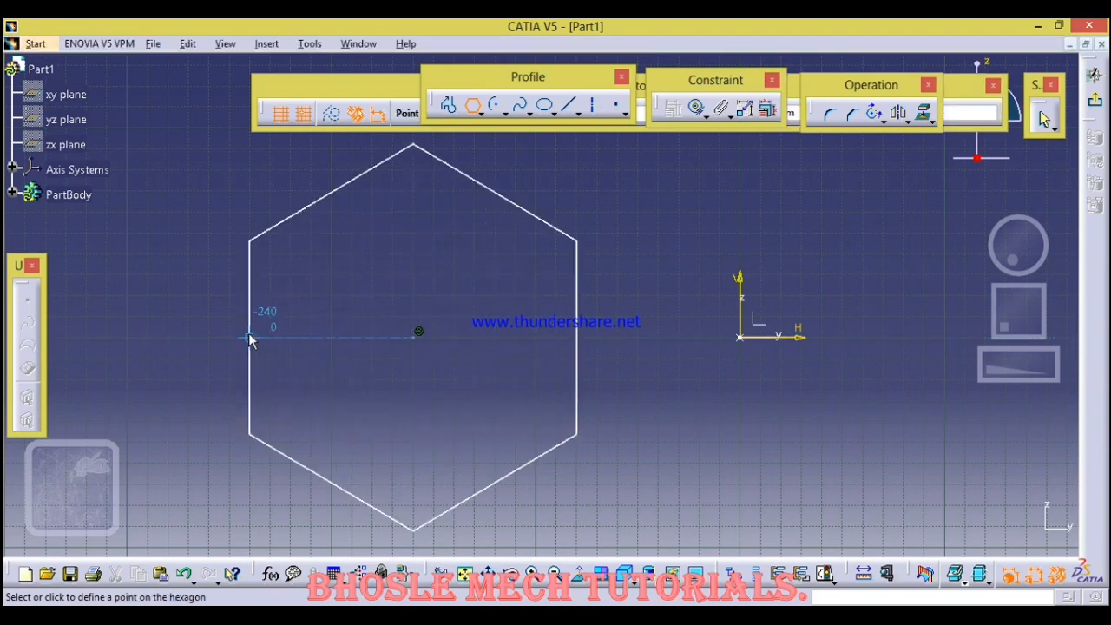
click(248, 338)
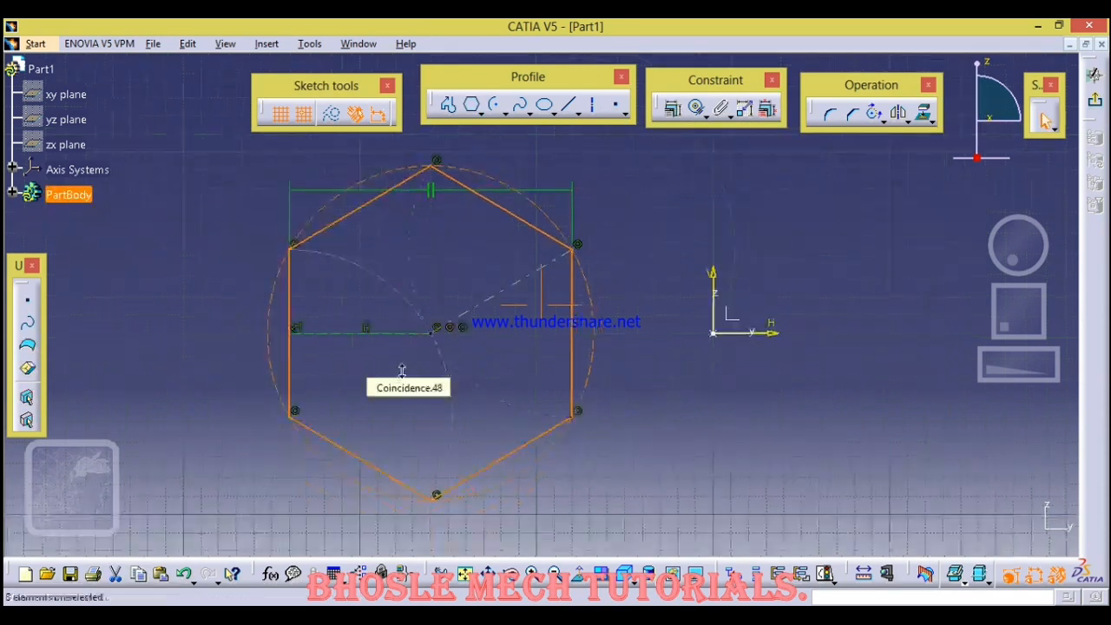
Delete the hexagon together with its construction circles and constraints.
middle_drag(402, 371, 406, 398)
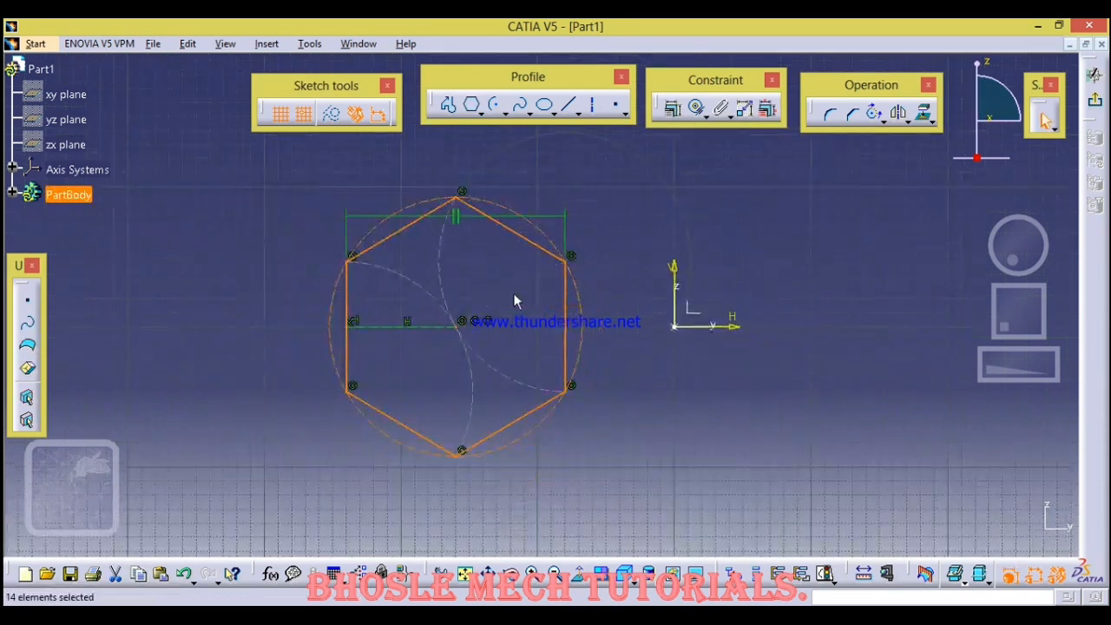
ctrl+click(585, 312)
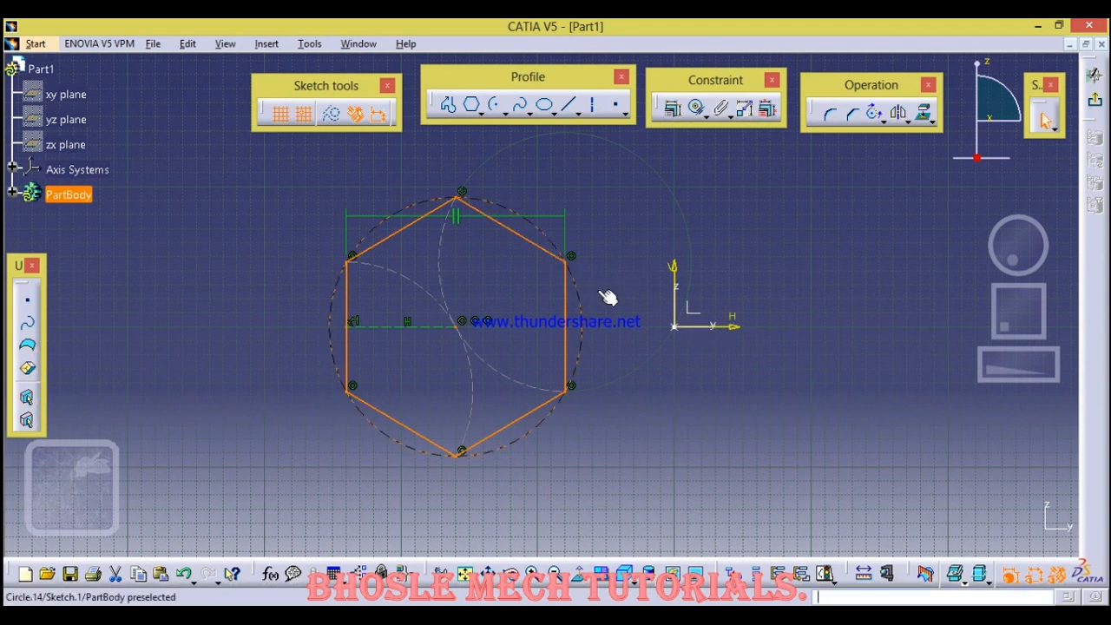
ctrl+click(542, 228)
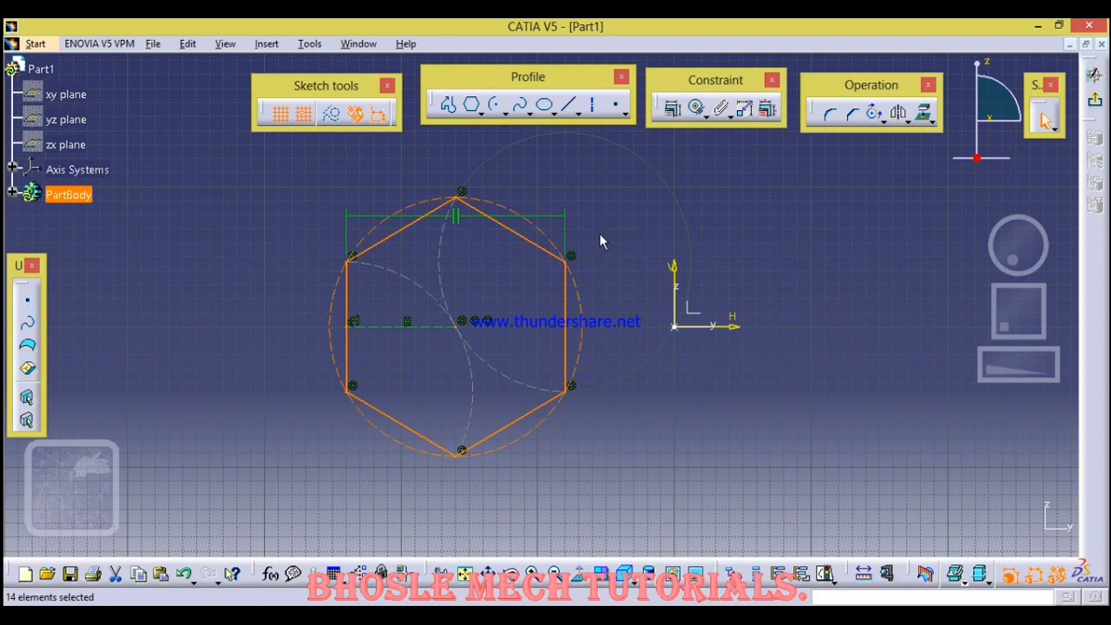
key(Delete)
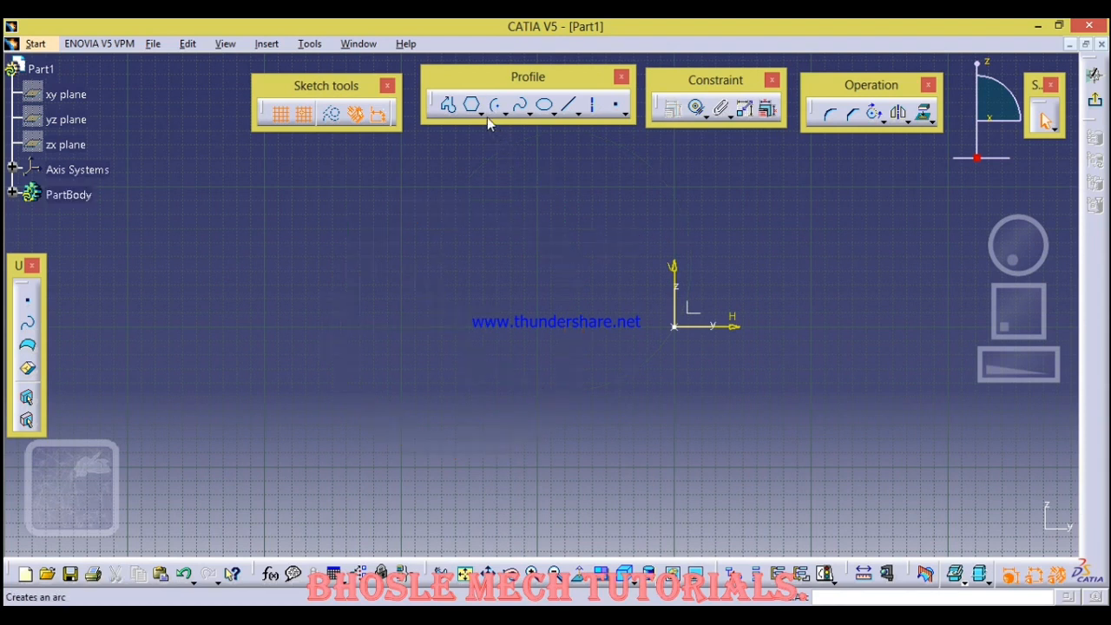
Draw a centred rectangle with its centre on the negative horizontal axis, and delete it with its constraints.
click(480, 115)
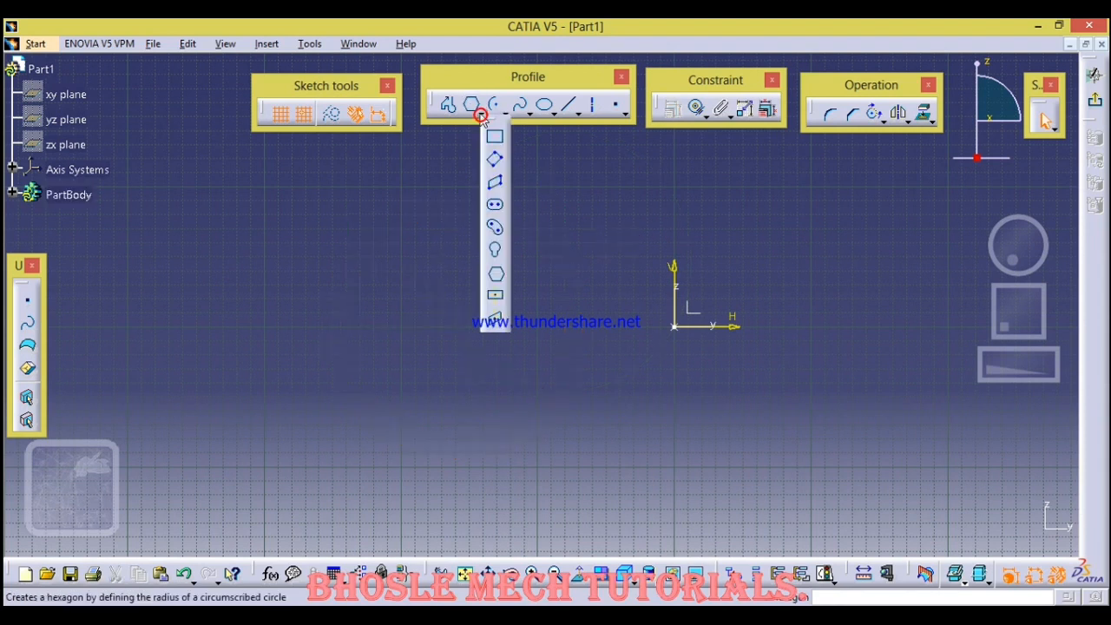
click(496, 298)
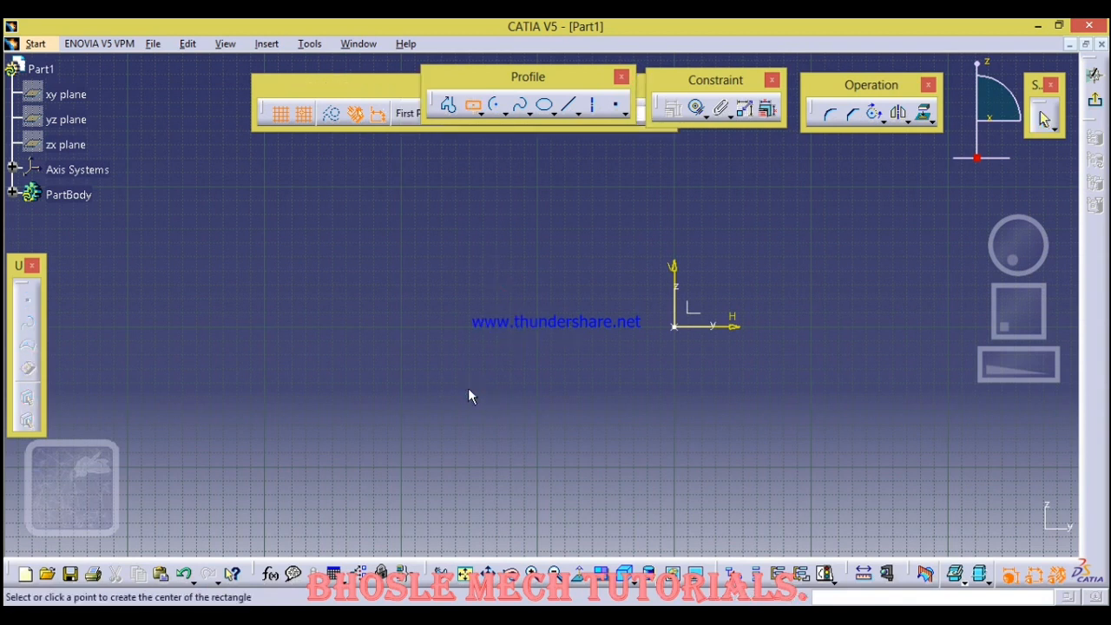
click(468, 327)
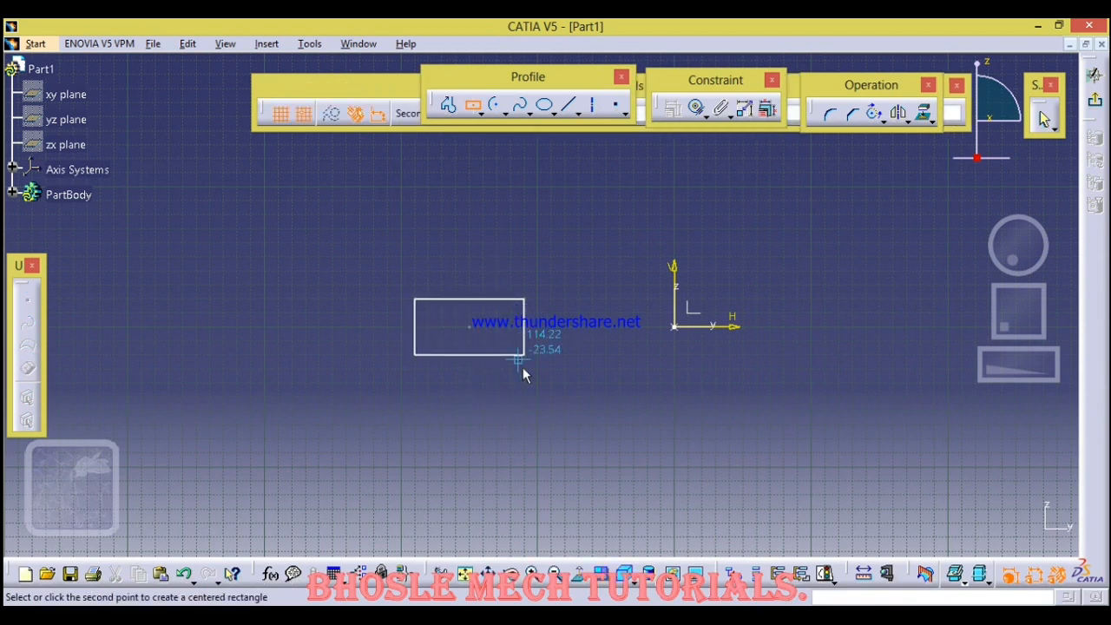
click(552, 382)
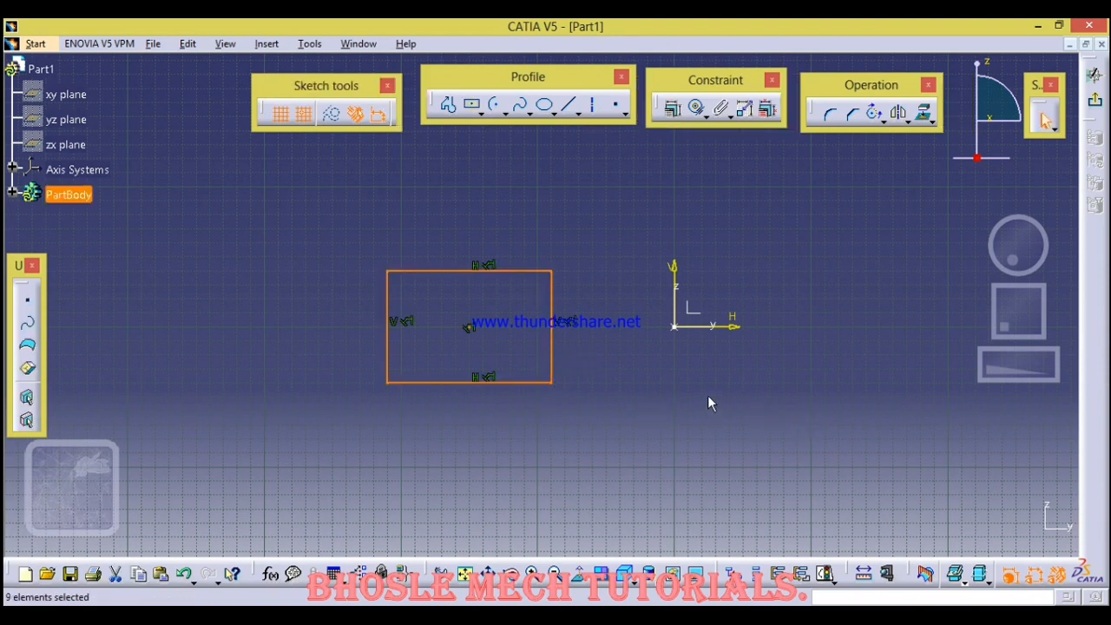
key(Delete)
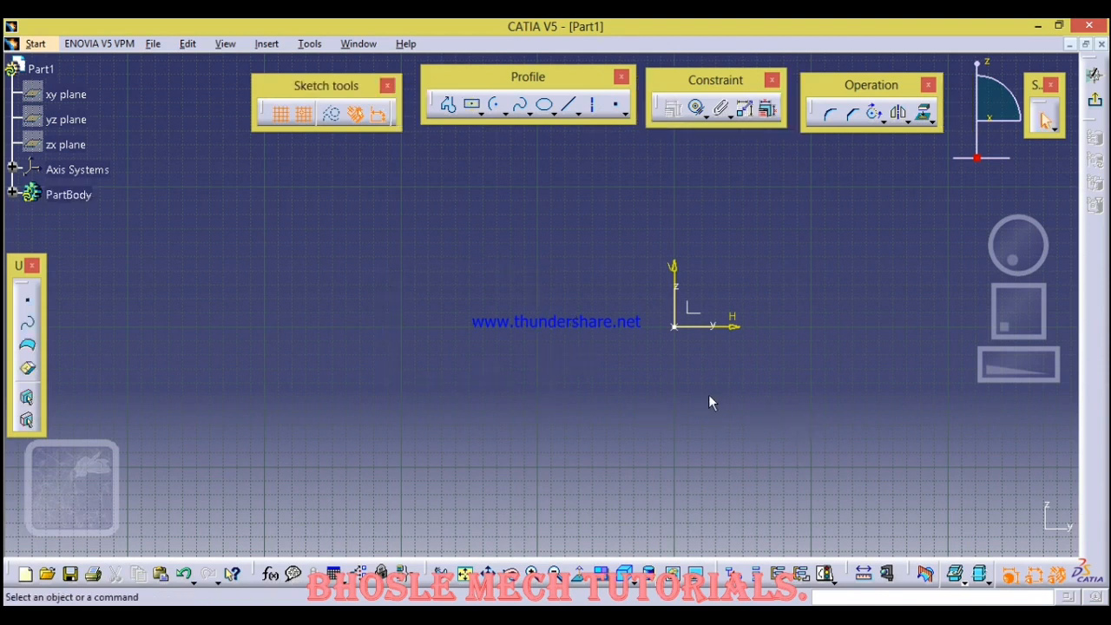
Draw a circle by centre and radius point on the negative side of the horizontal axis, and delete it.
click(503, 111)
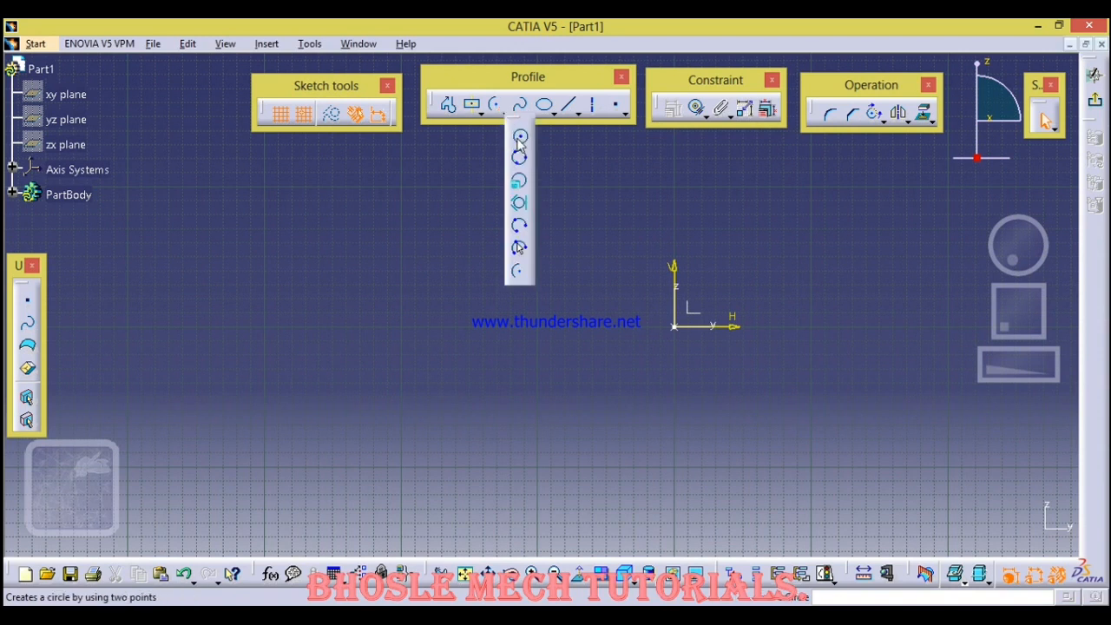
click(518, 157)
click(442, 299)
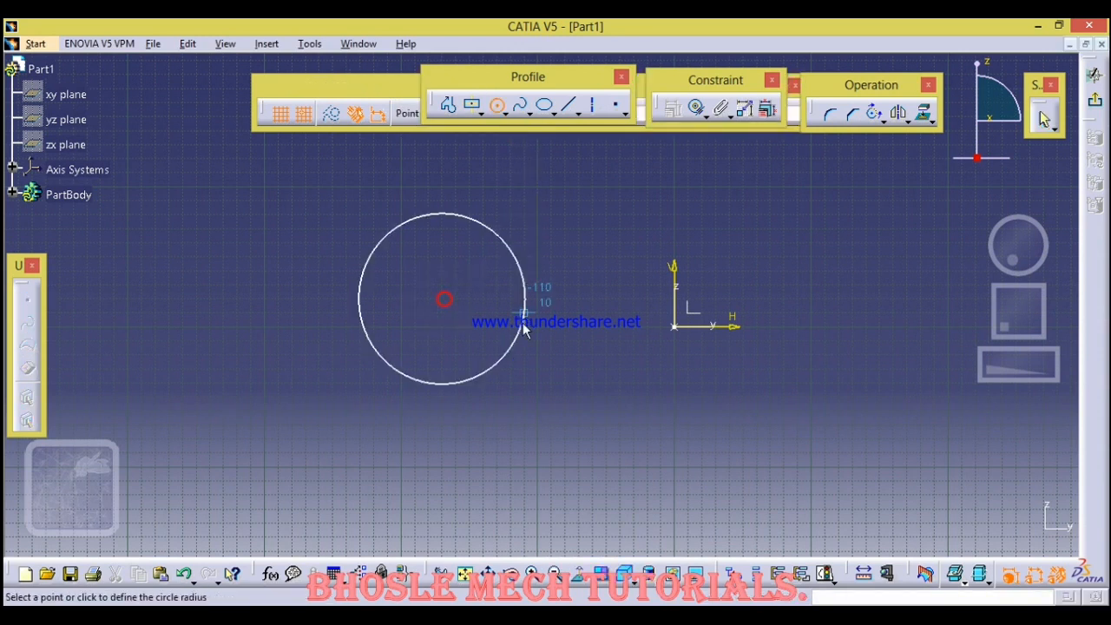
click(526, 321)
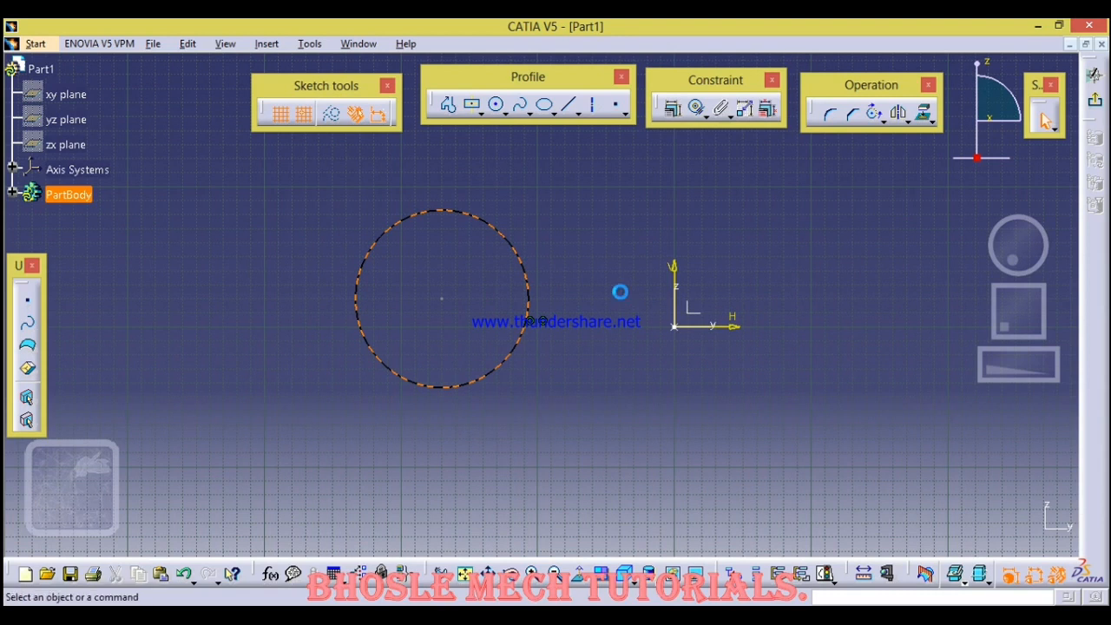
key(Delete)
Draw a circle through three points on the negative side of the sketch, and delete it with the leftover elements.
click(502, 114)
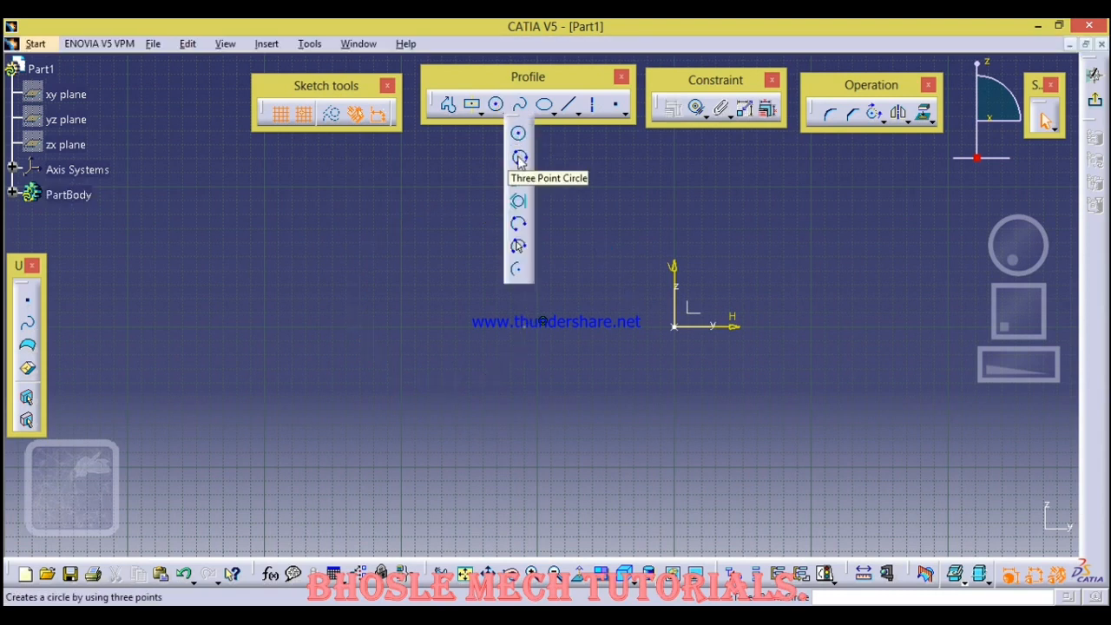
click(519, 158)
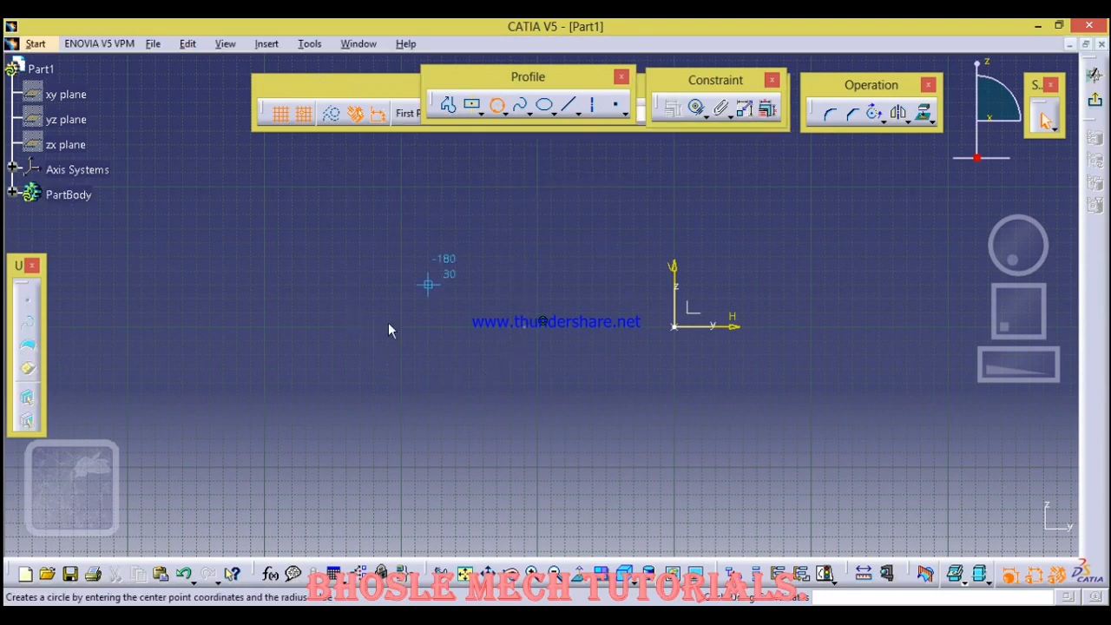
click(442, 285)
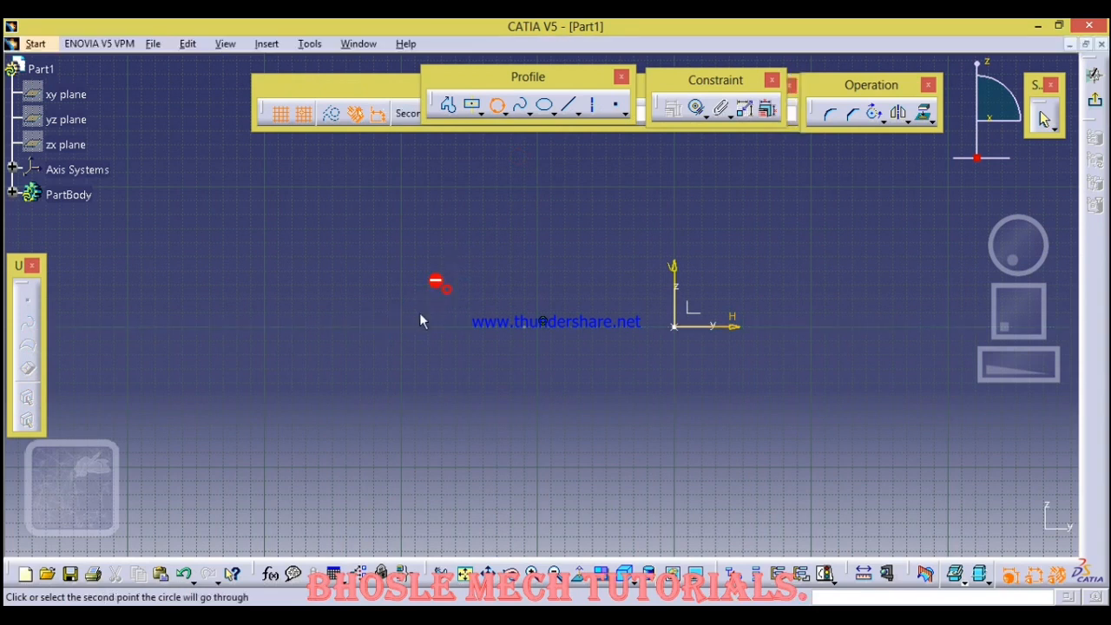
click(353, 388)
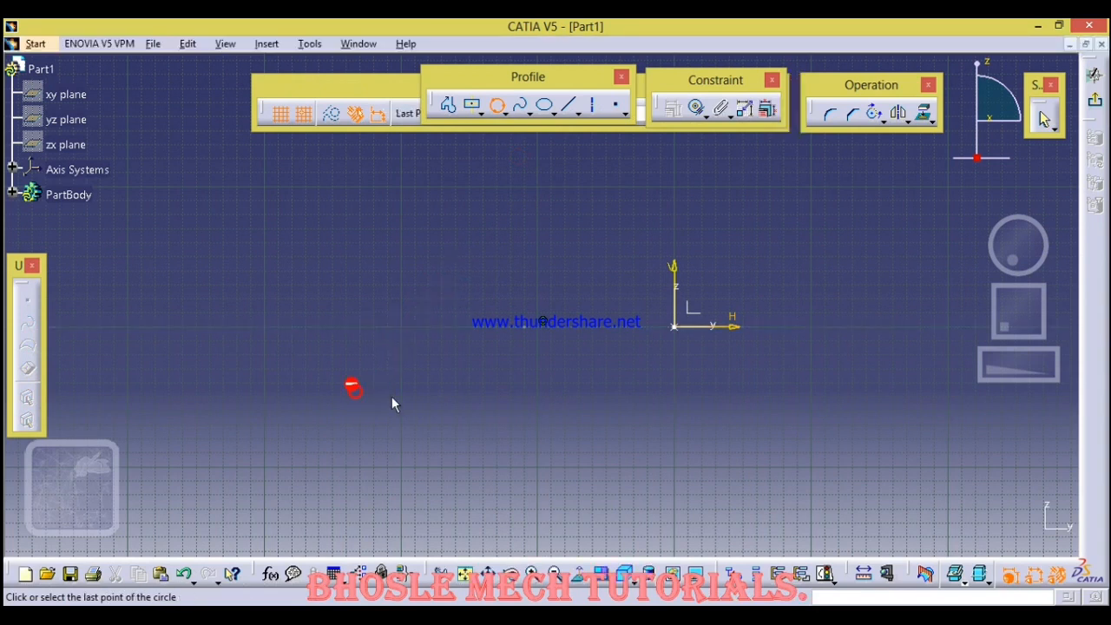
click(494, 405)
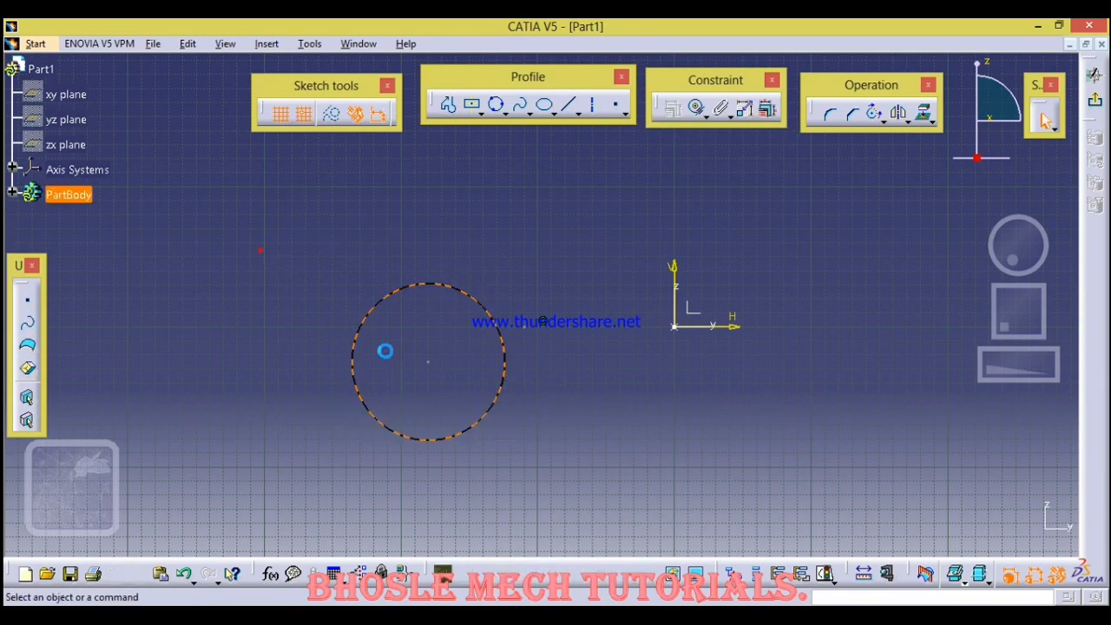
drag(260, 249, 536, 462)
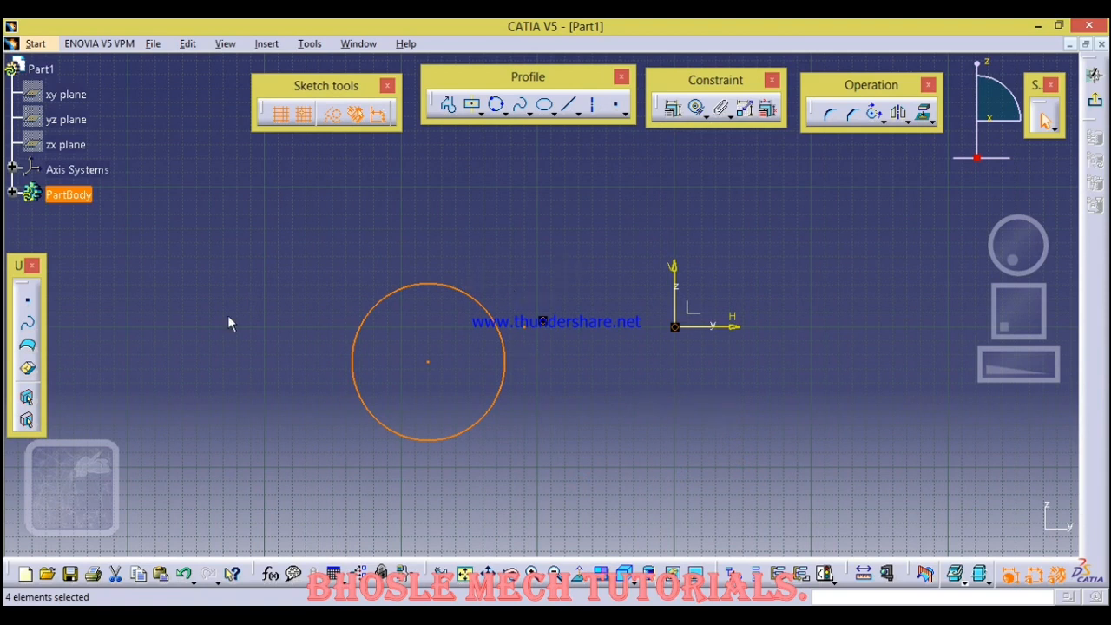
key(Delete)
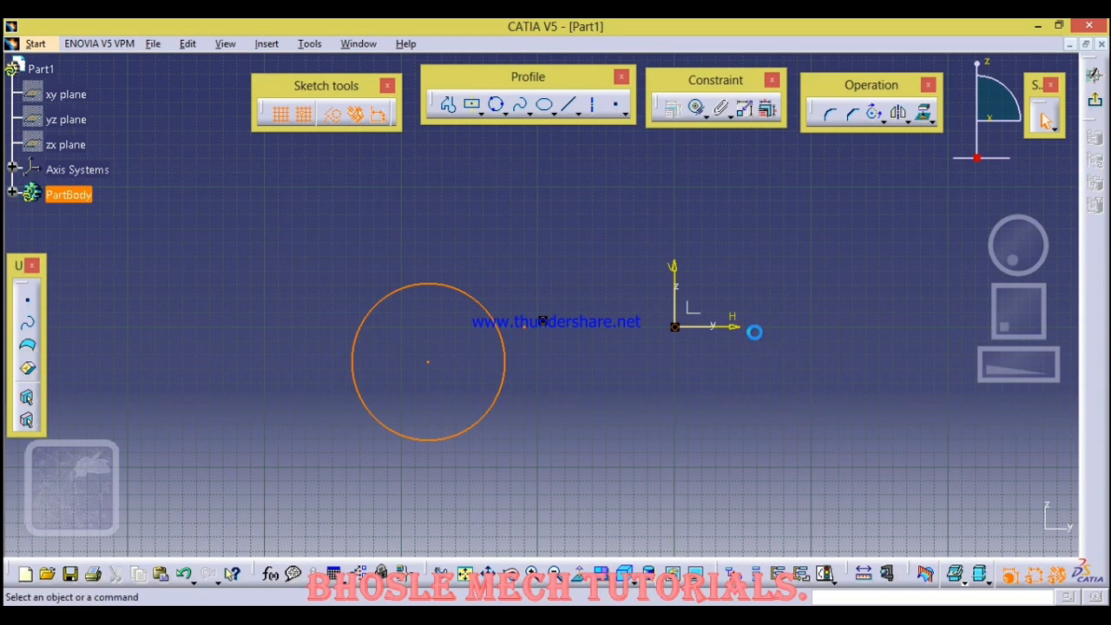
Create a circle using coordinates, with its centre at H 20 mm and V 20 mm and a radius of 10 mm.
click(499, 117)
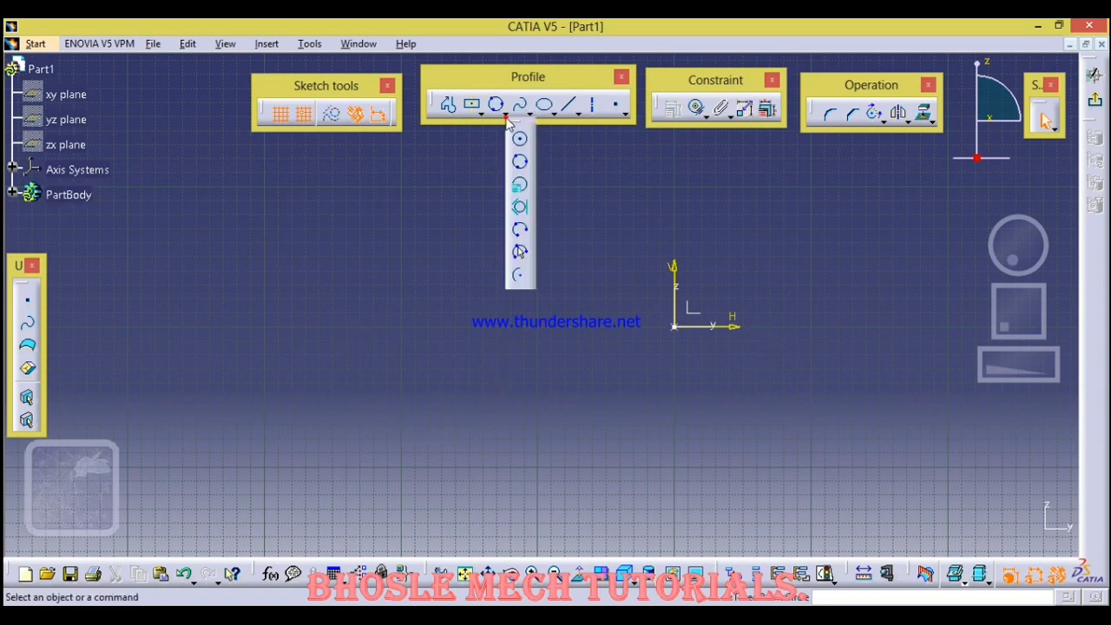
click(521, 191)
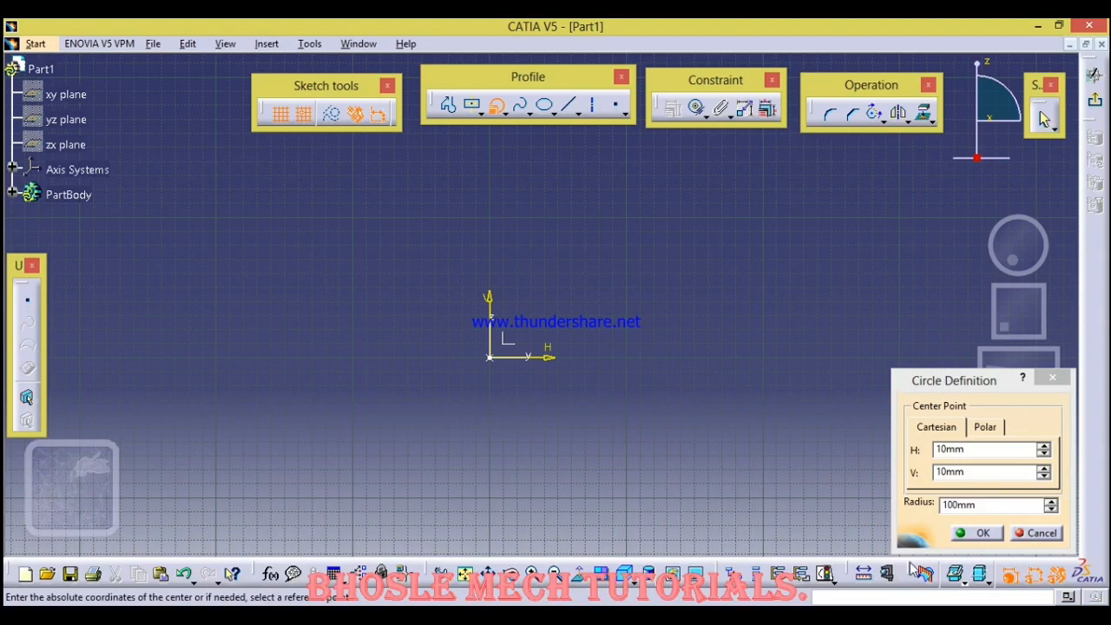
double_click(975, 450)
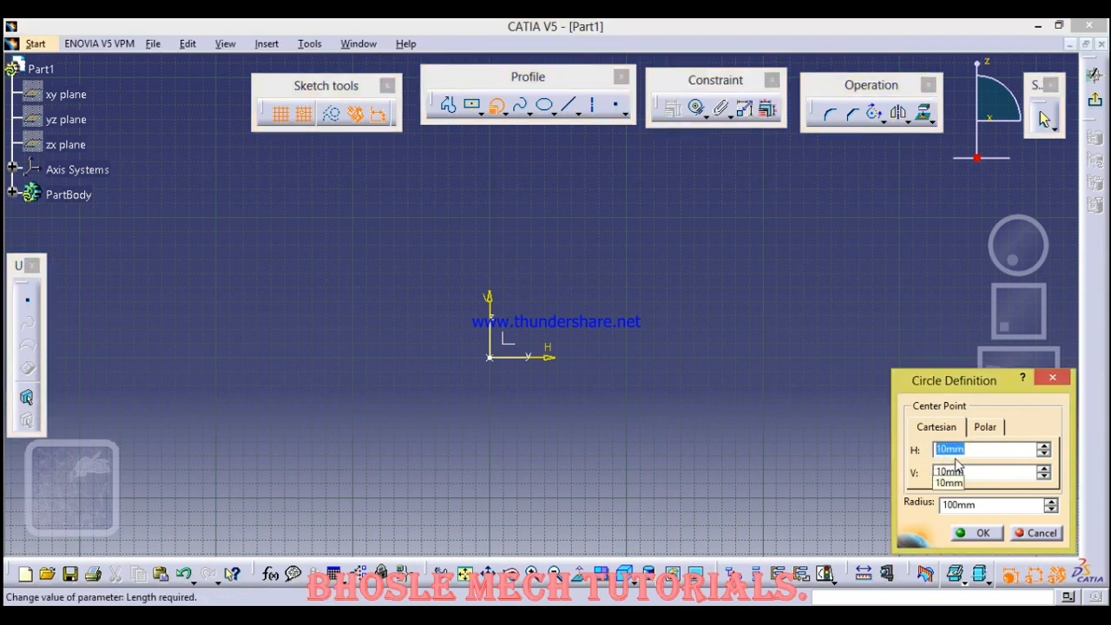
text(20)
double_click(965, 474)
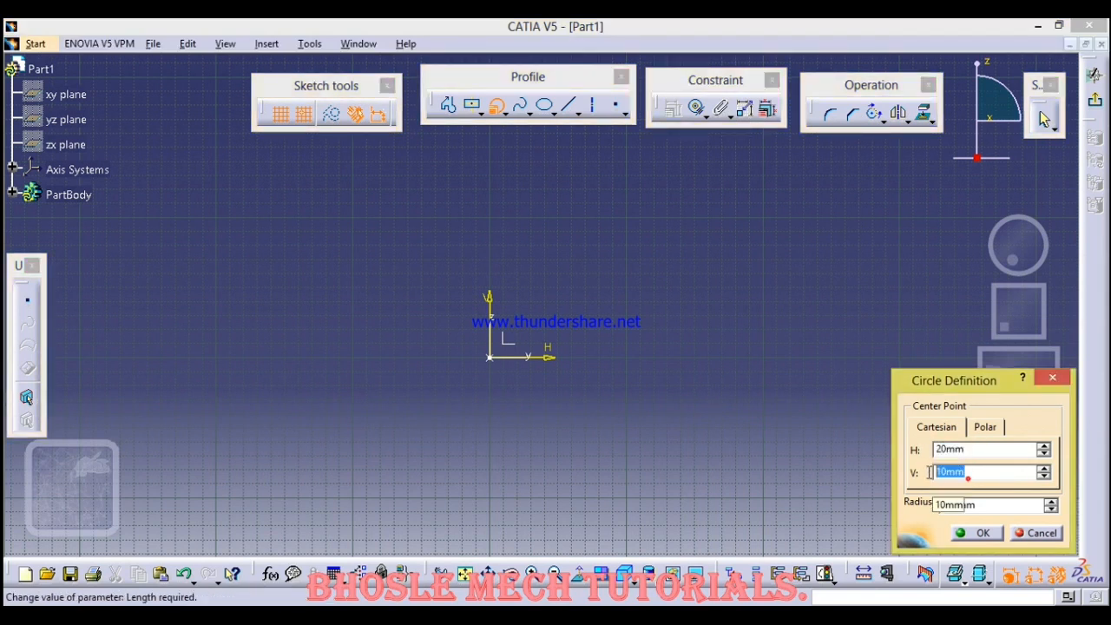
text(20)
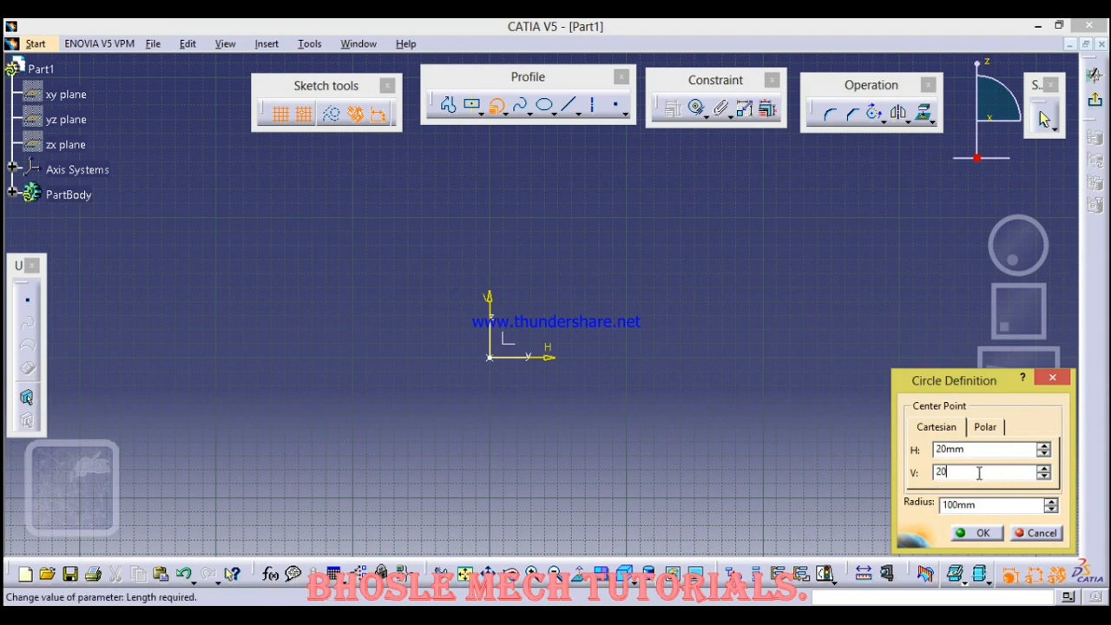
key(Tab)
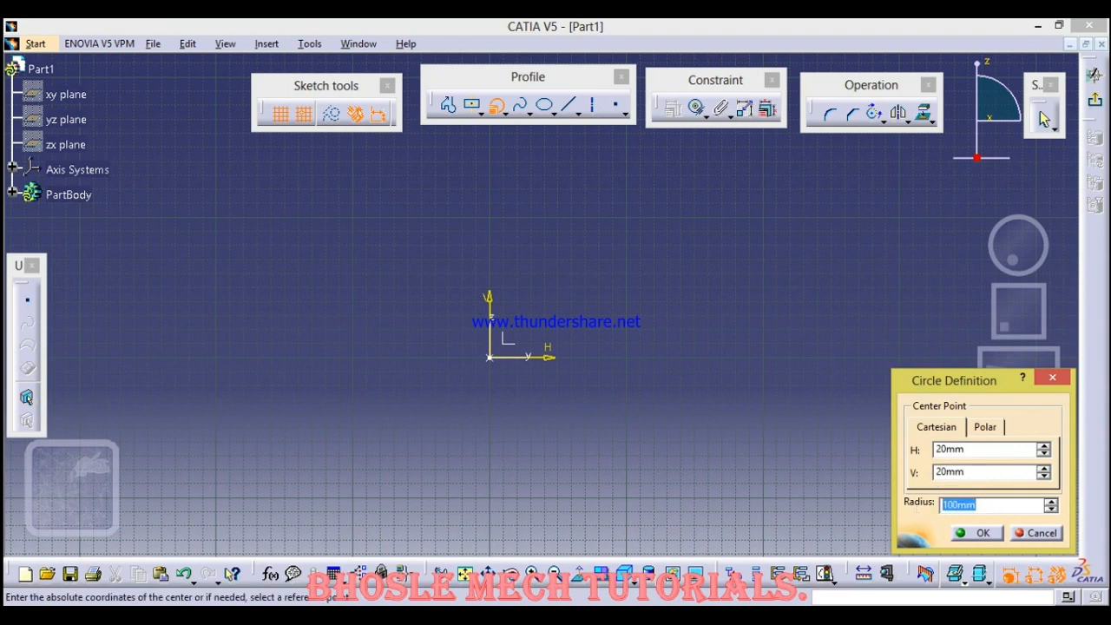
text(1)
click(983, 535)
Delete the circle created from coordinates, leaving its centre point and position dimensions in the sketch.
mouse_move(558, 391)
middle_down()
mouse_move(831, 224)
mouse_move(829, 130)
middle_up()
middle_drag(634, 366, 719, 248)
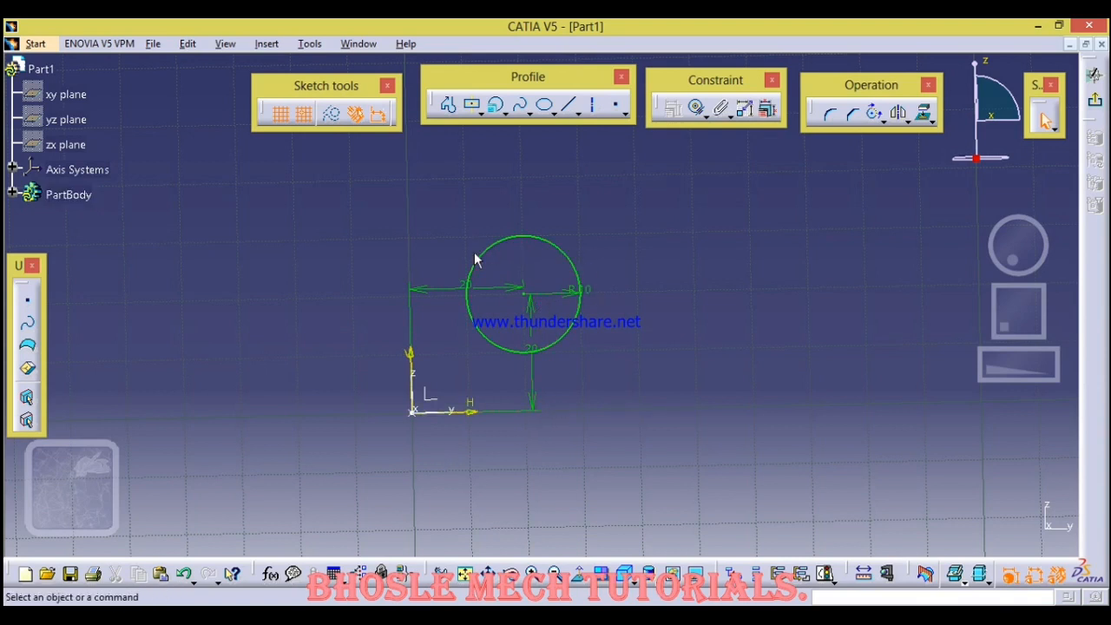
click(593, 292)
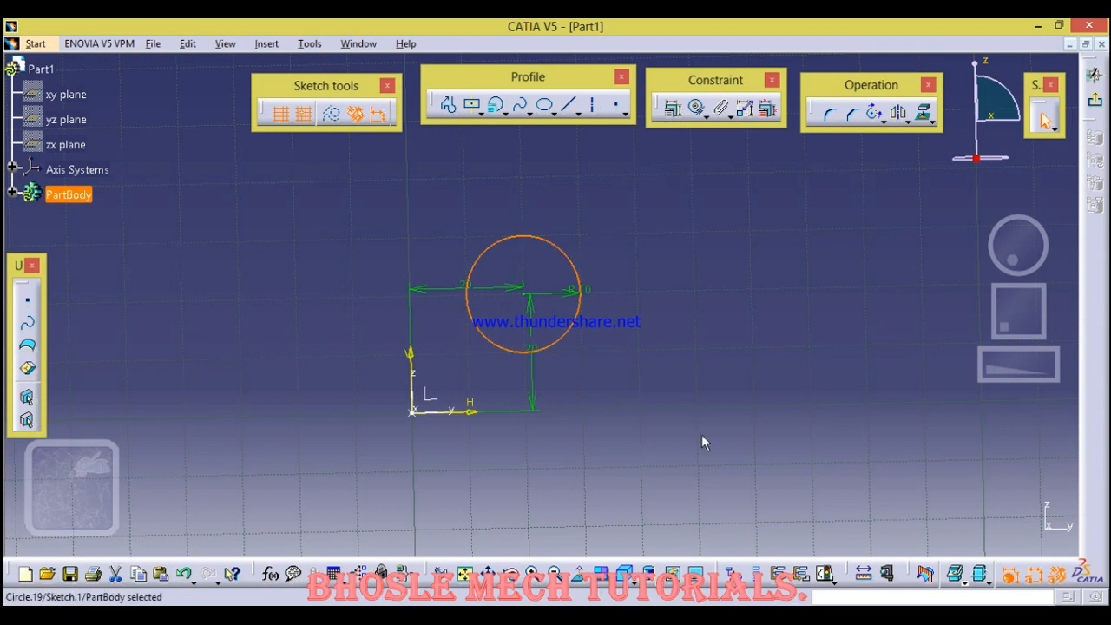
key(Delete)
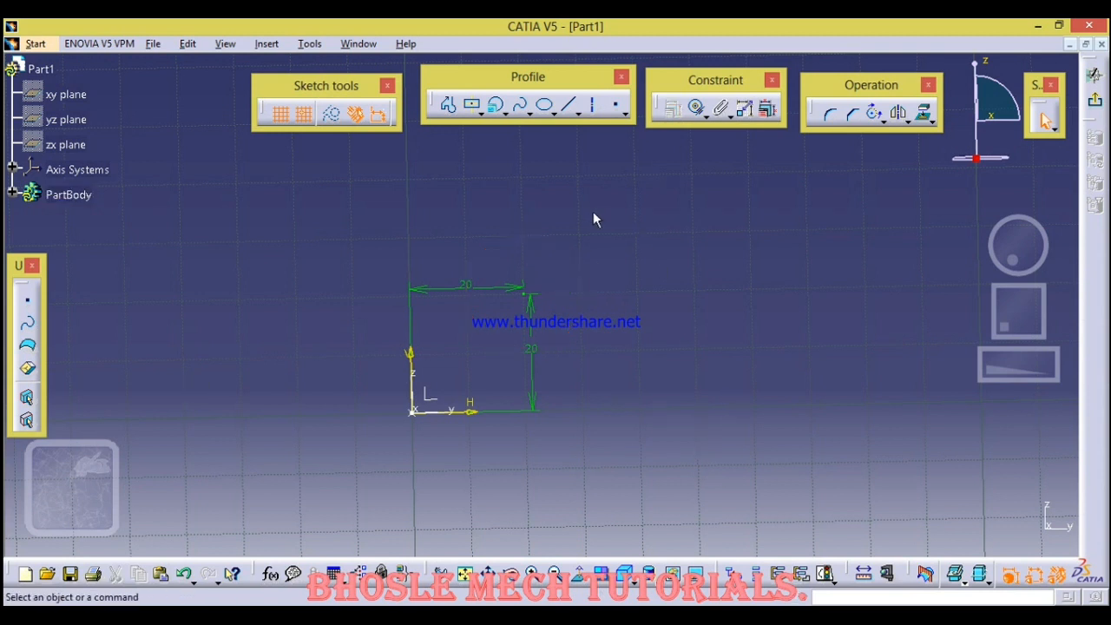
click(504, 115)
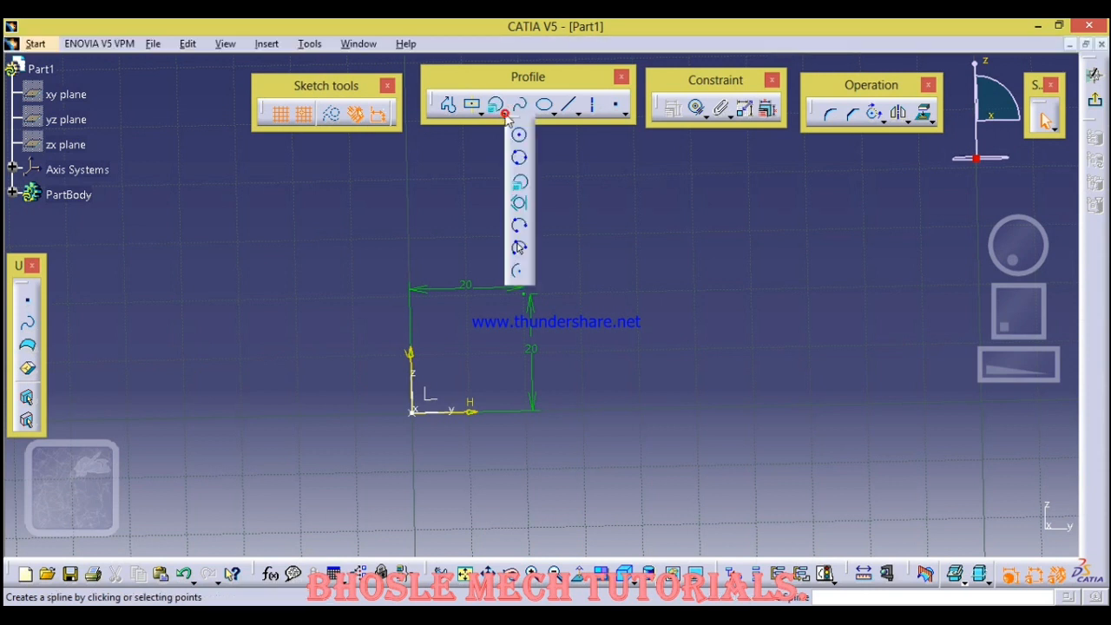
click(520, 206)
middle_drag(594, 317, 593, 312)
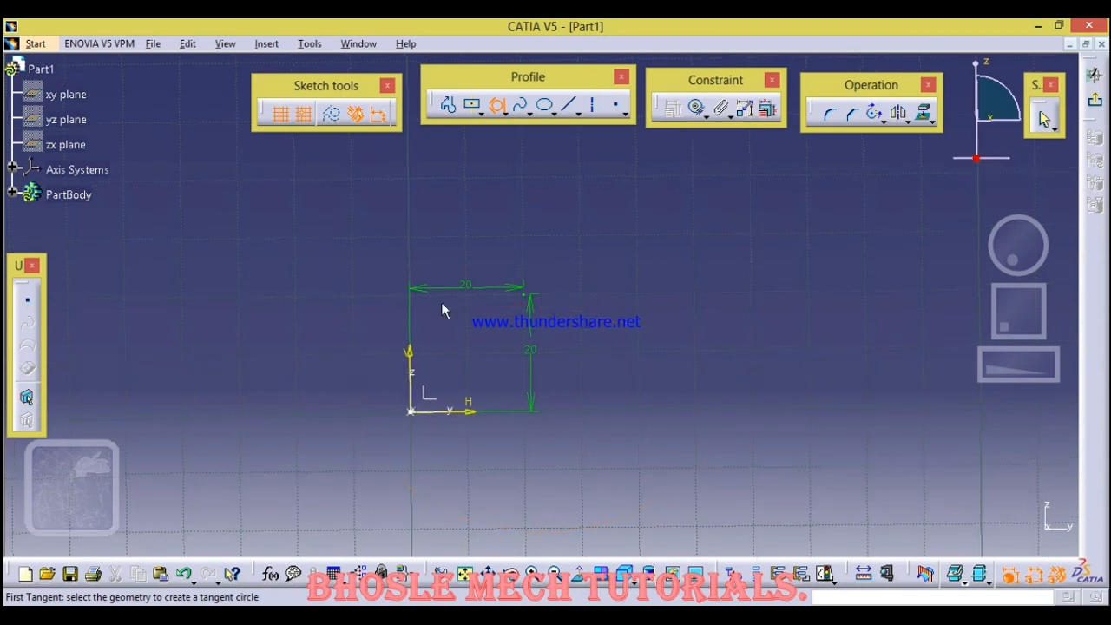
drag(339, 226, 618, 516)
mouse_move(373, 431)
middle_down()
mouse_move(385, 405)
mouse_move(283, 464)
middle_up()
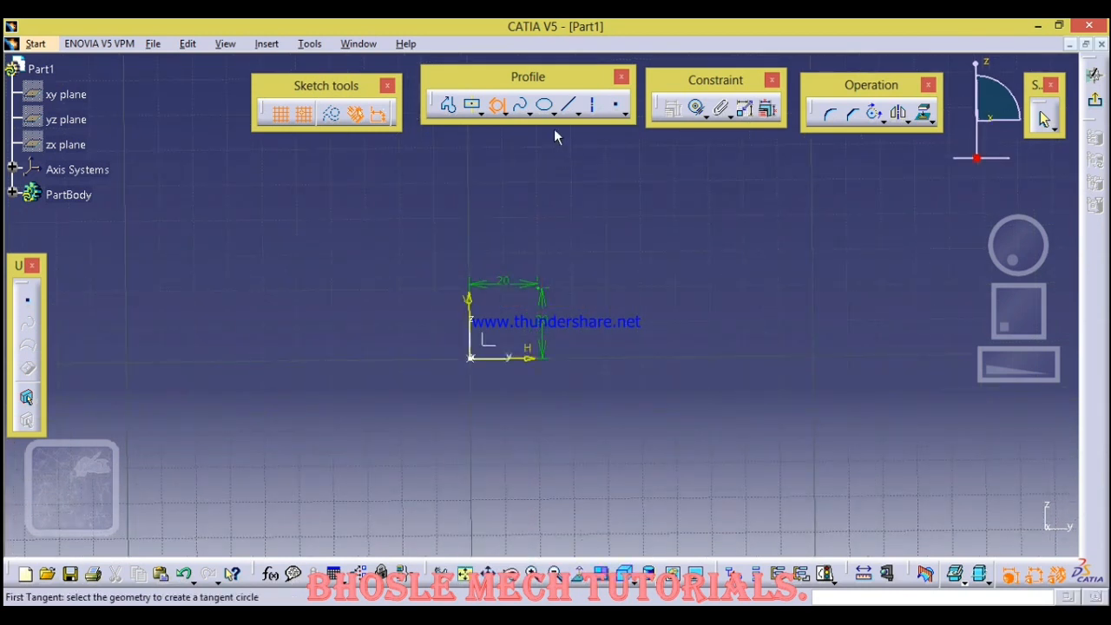
Draw three slanted lines on the positive side of the sketch: one rising, one steeply descending, and one shallow below the horizontal axis.
click(571, 106)
click(674, 216)
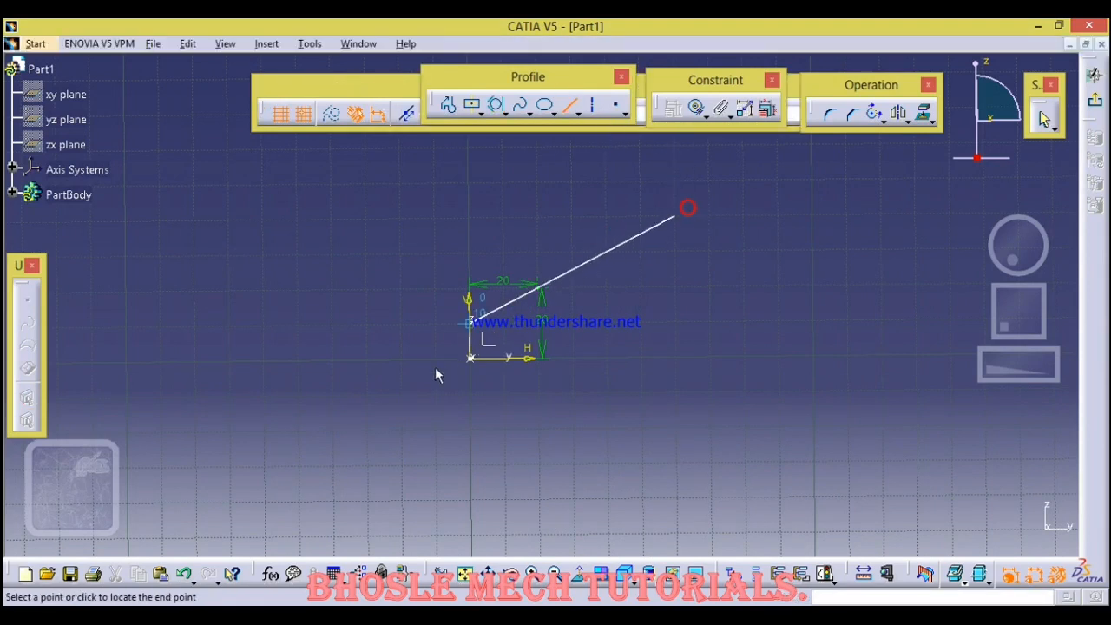
click(434, 360)
click(568, 105)
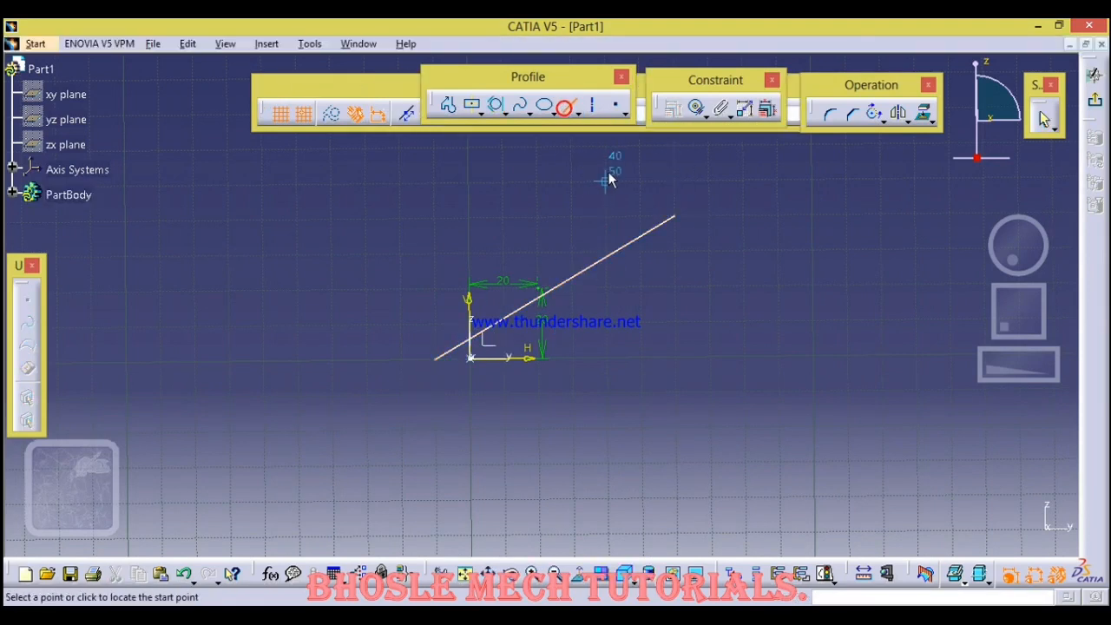
click(608, 172)
click(813, 460)
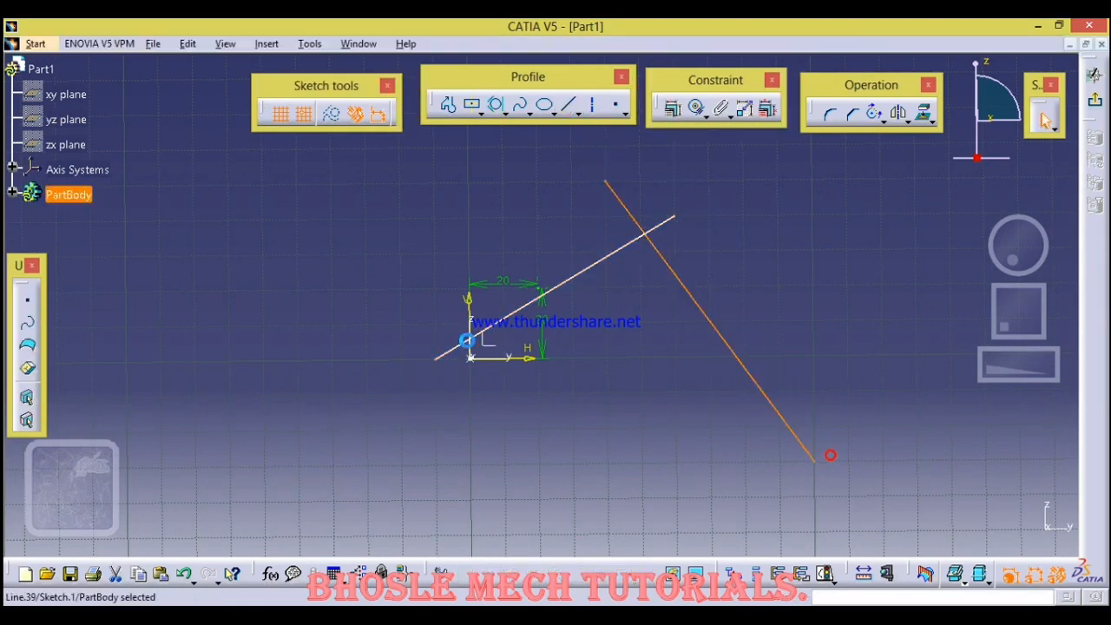
click(569, 105)
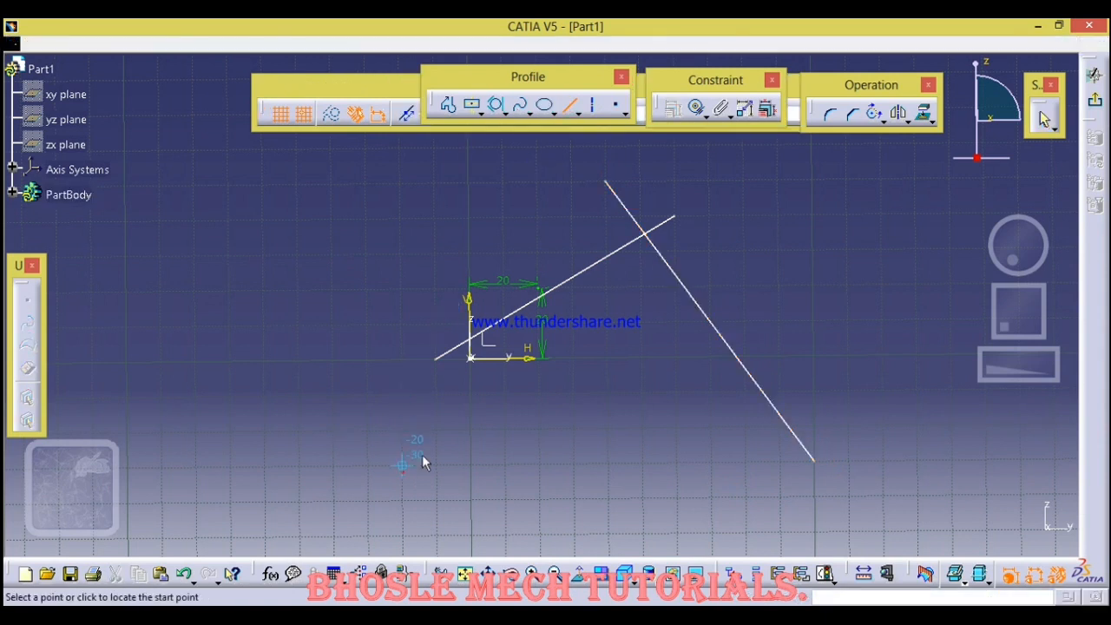
click(402, 472)
click(876, 412)
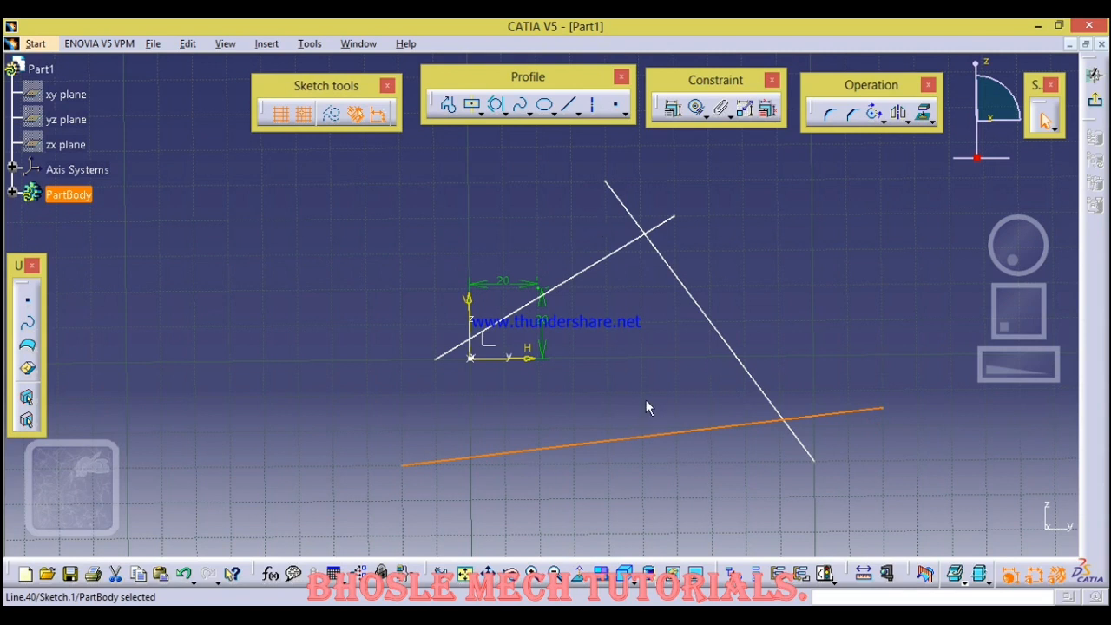
Draw a tri-tangent circle touching the three lines, and delete all sketch geometry including the leftover 20 mm dimensions.
click(496, 104)
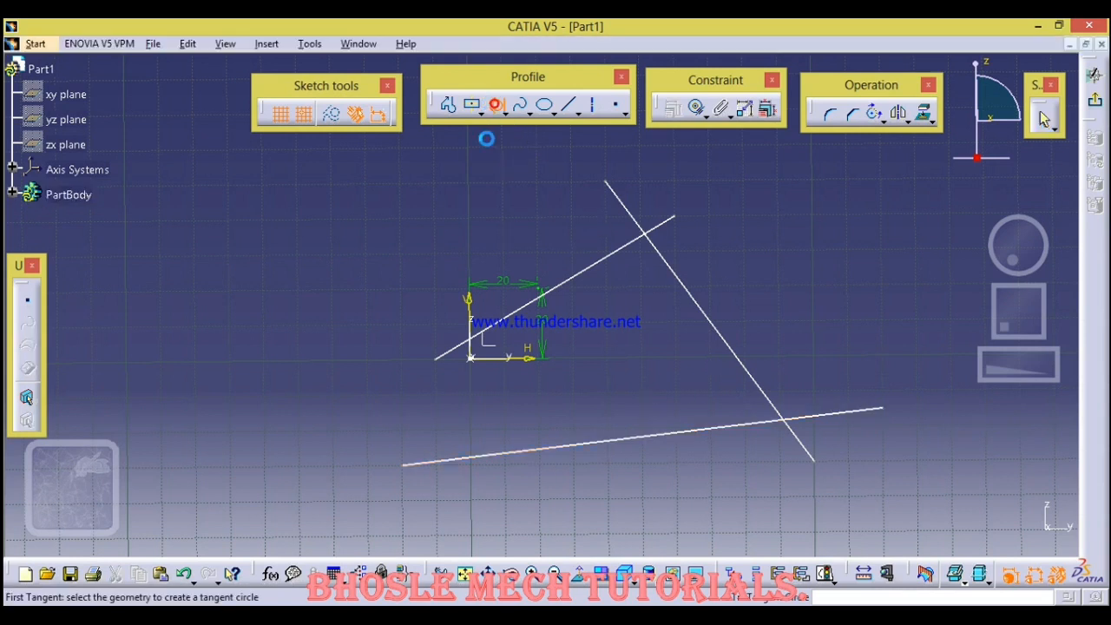
click(571, 277)
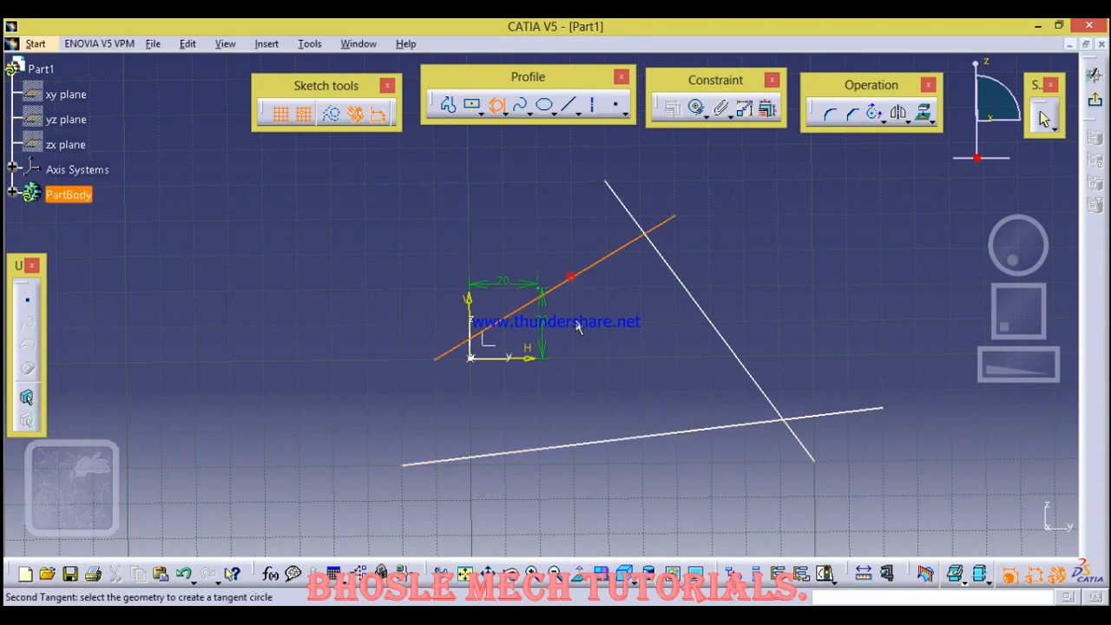
click(640, 440)
click(714, 330)
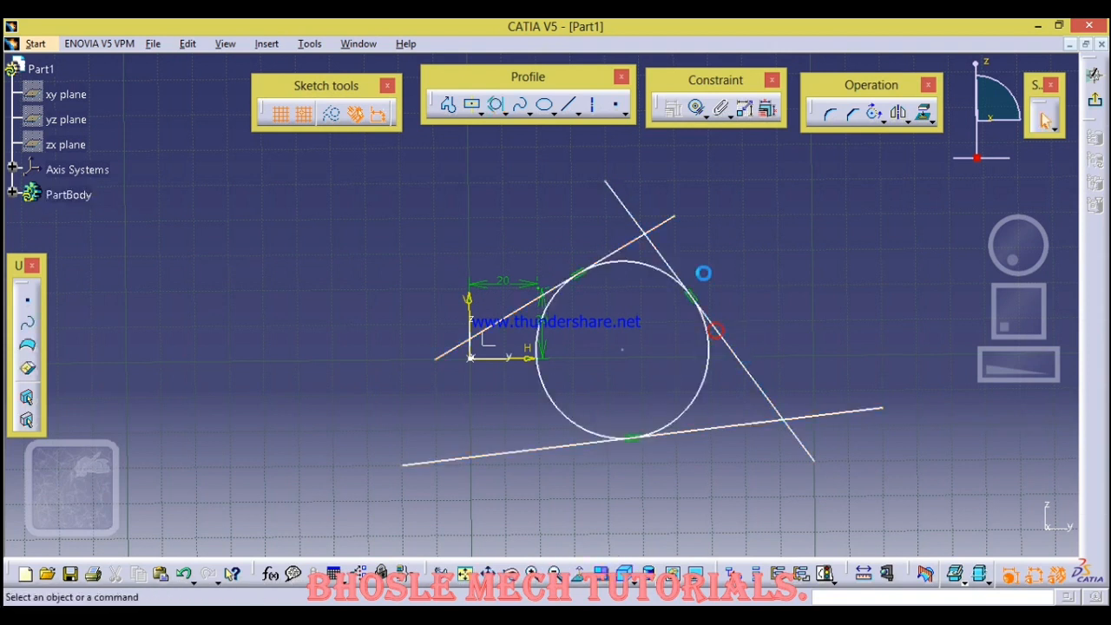
mouse_move(323, 158)
mouse_down()
mouse_move(708, 451)
mouse_move(923, 554)
mouse_move(922, 516)
mouse_up()
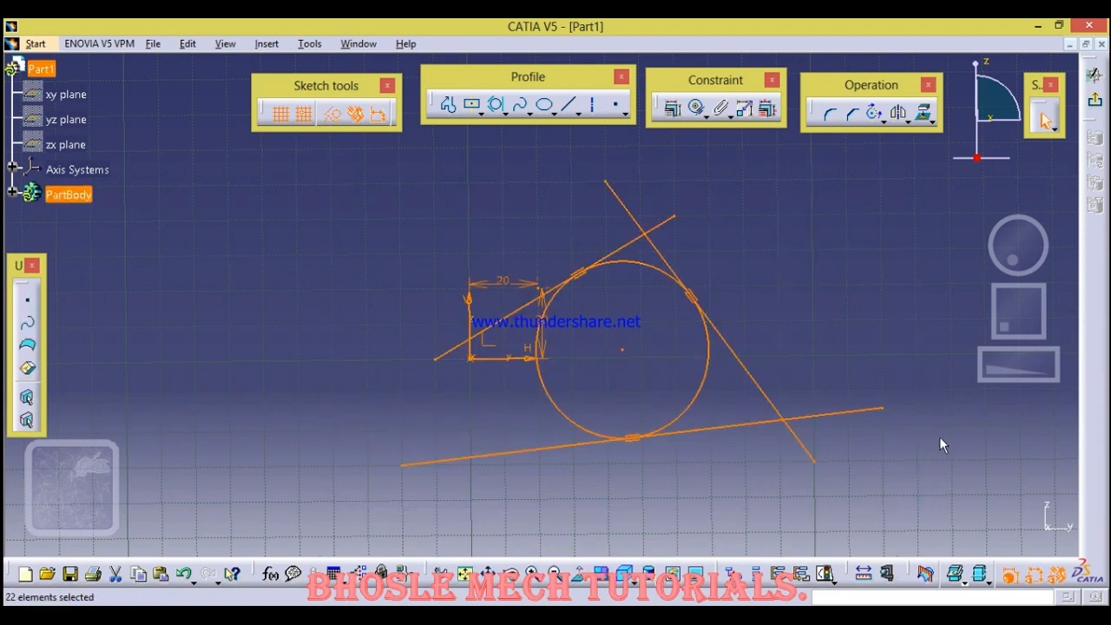
key(Delete)
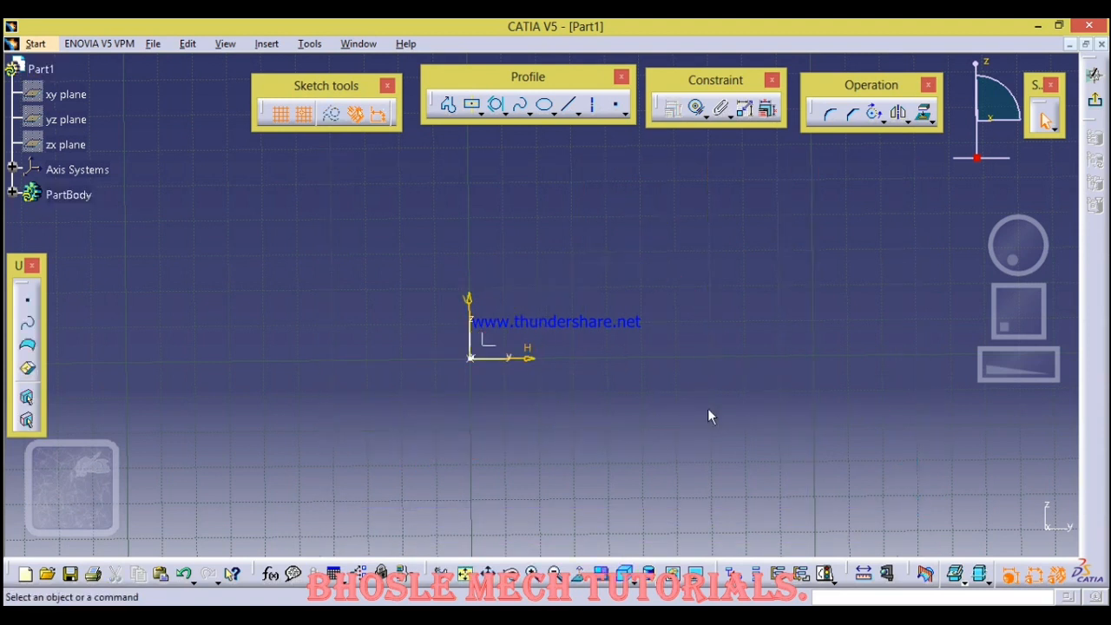
Draw a three-point arc over the origin, starting at H -40 mm and V 20 mm and ending below the horizontal axis, and delete it.
click(503, 111)
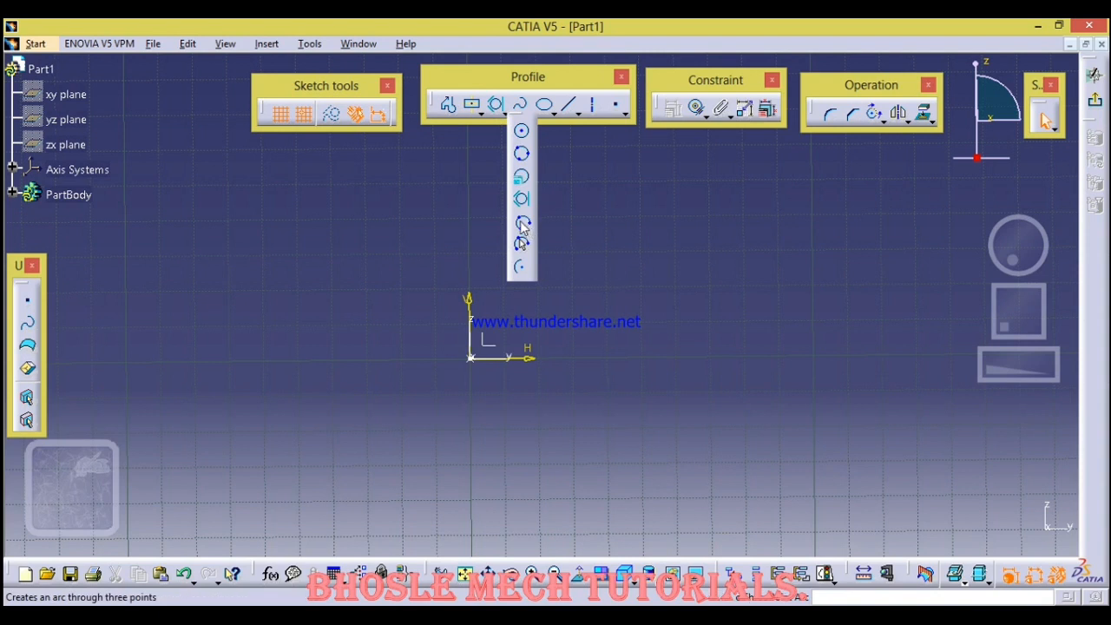
click(522, 224)
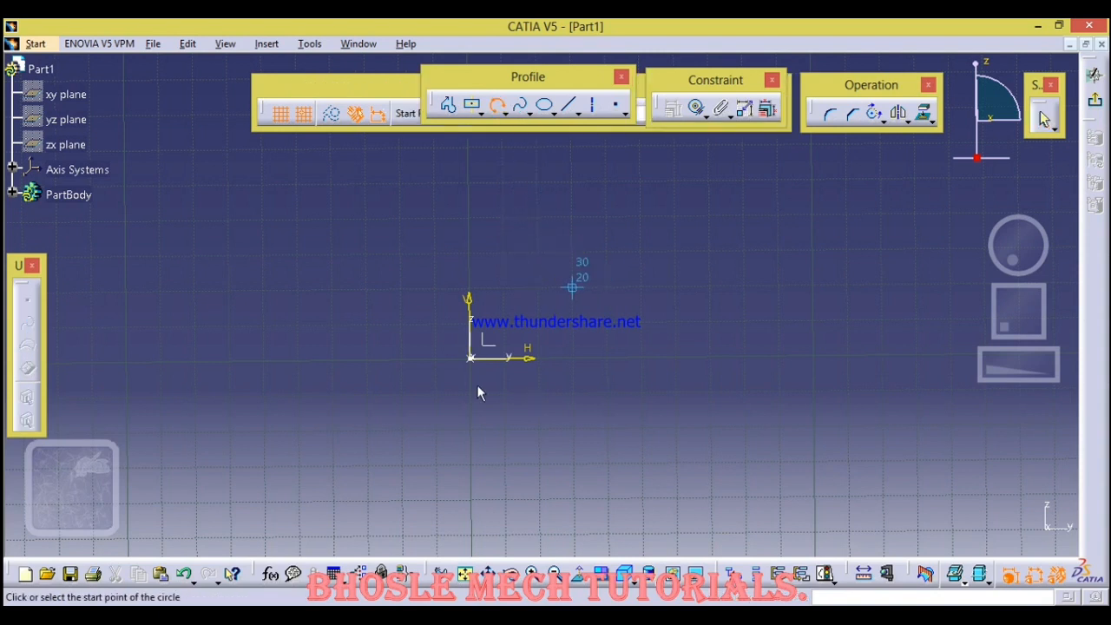
click(331, 289)
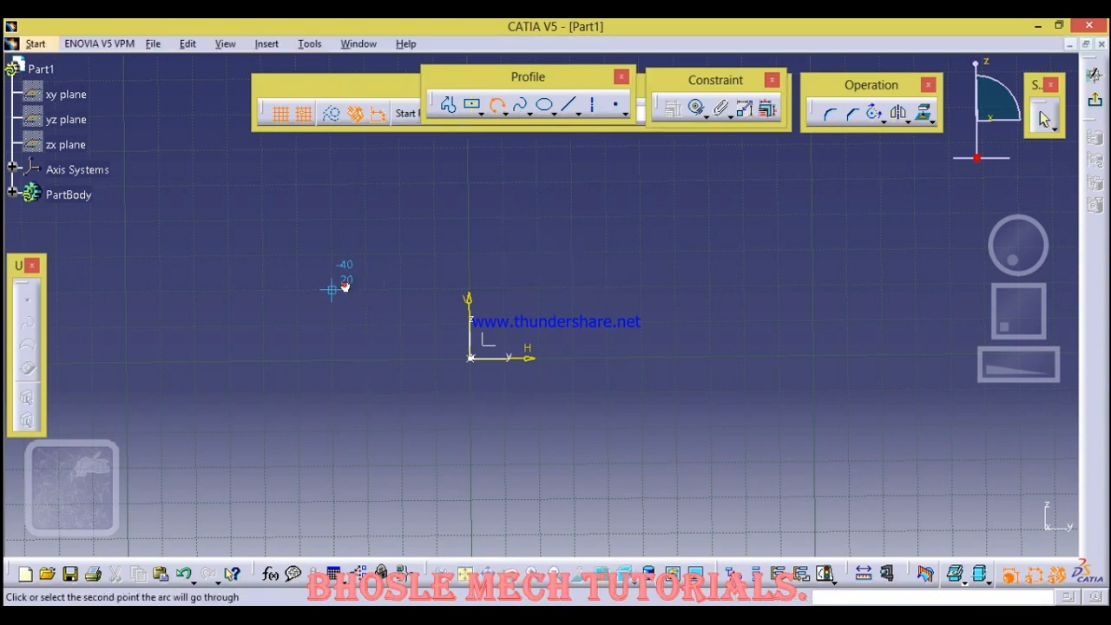
click(578, 288)
click(540, 462)
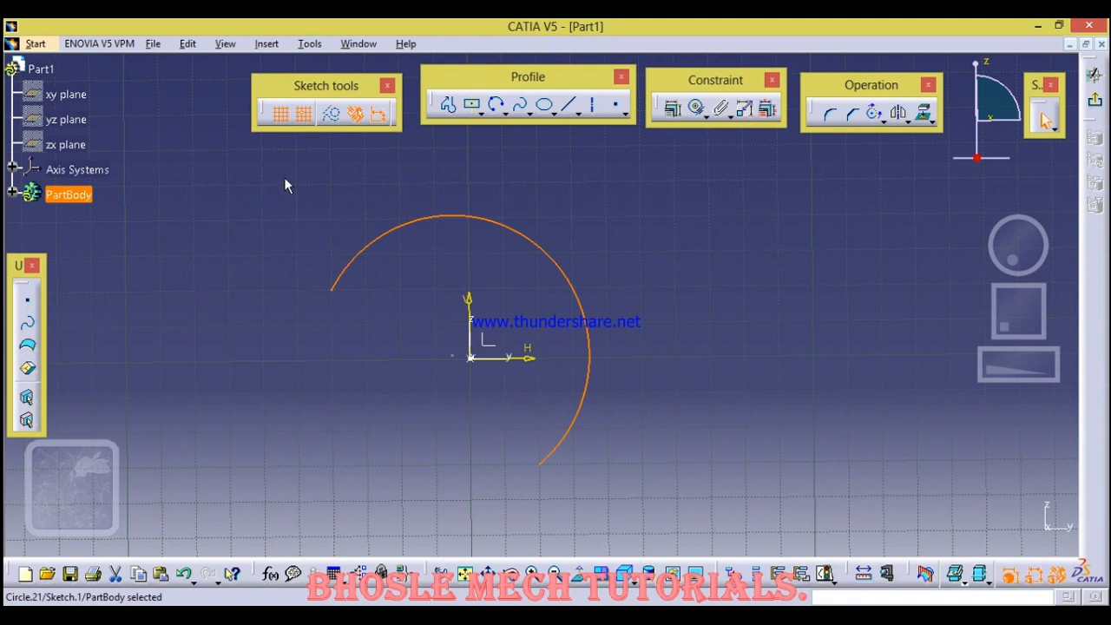
key(Delete)
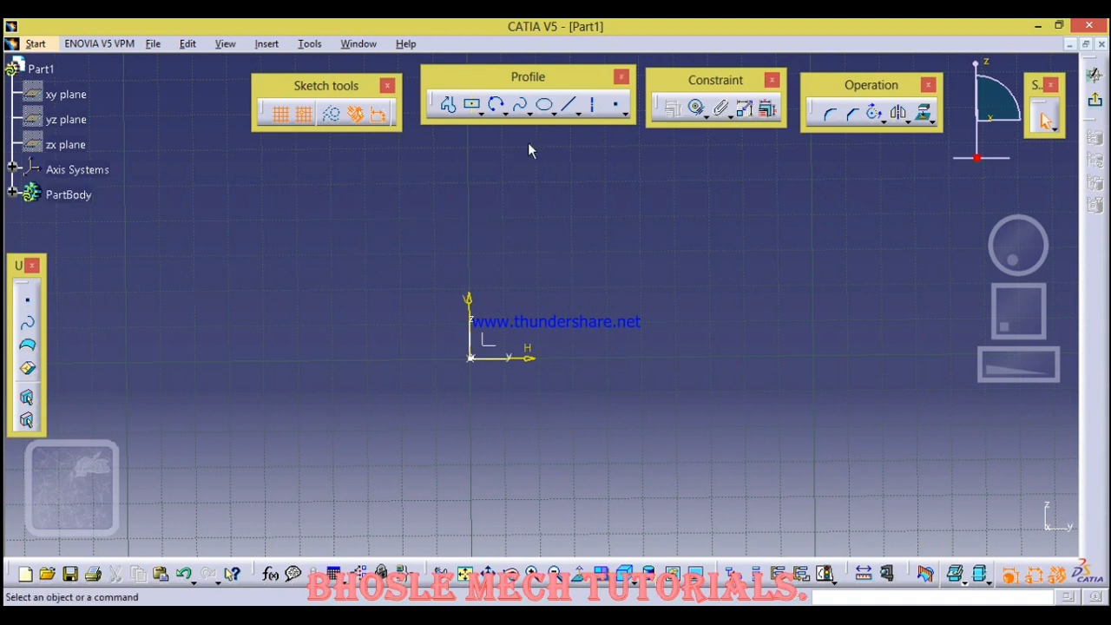
Draw an arc by centre and end points on the positive side of the horizontal axis, and delete it.
click(505, 116)
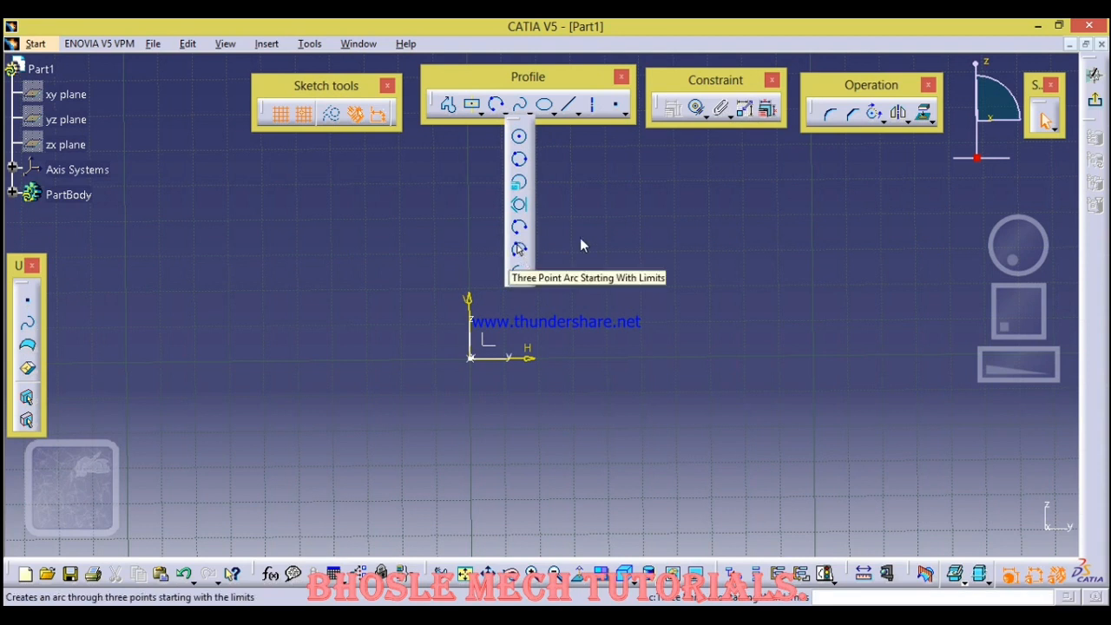
click(520, 275)
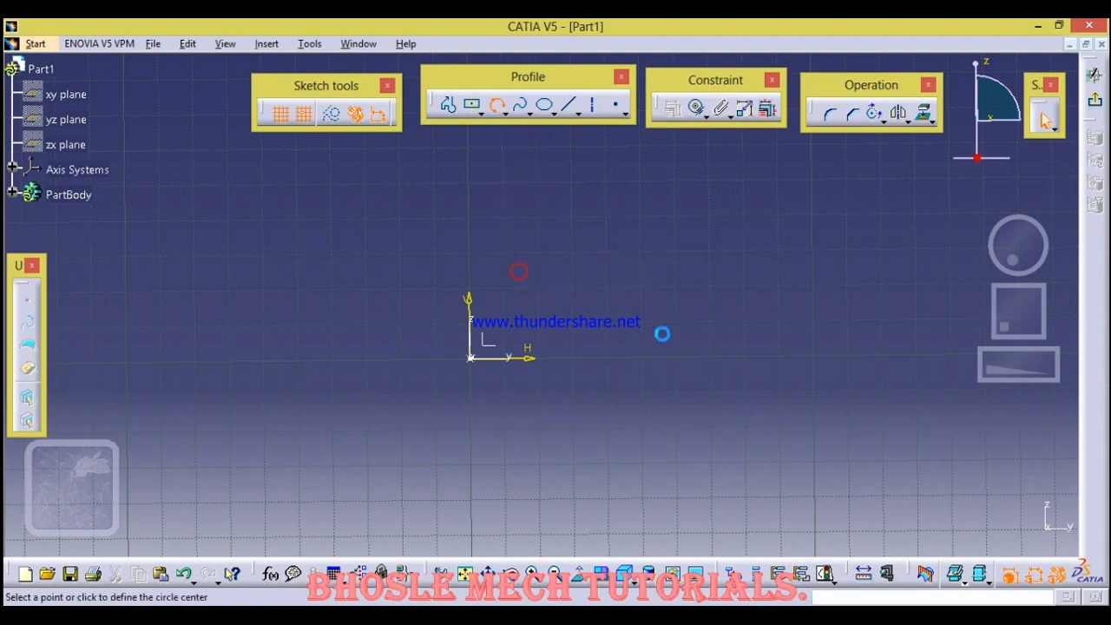
click(677, 322)
click(735, 354)
click(595, 277)
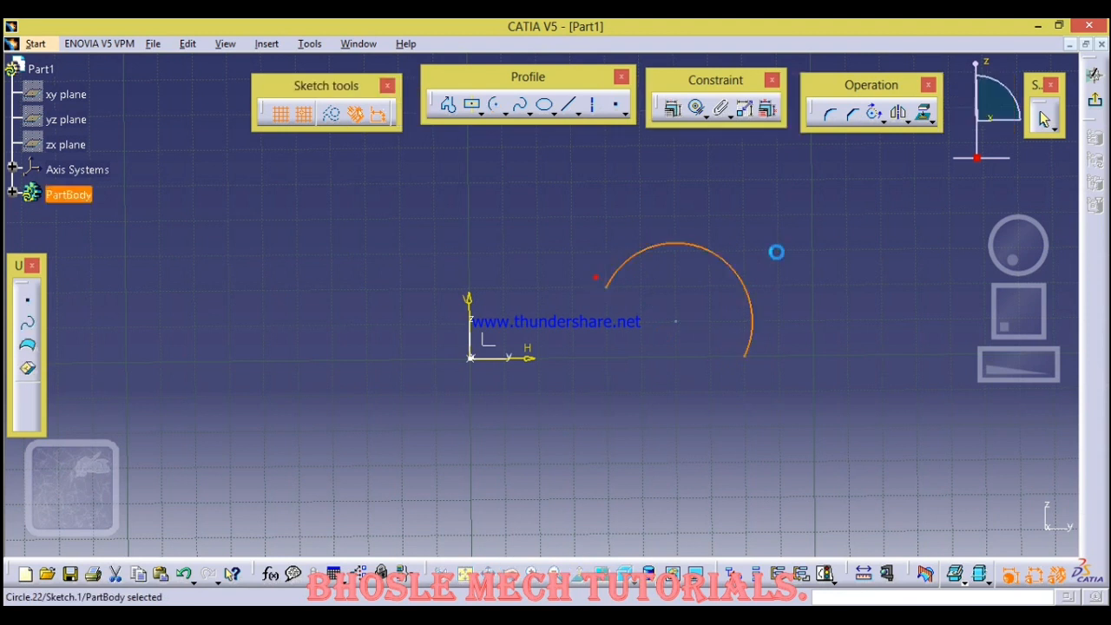
key(Delete)
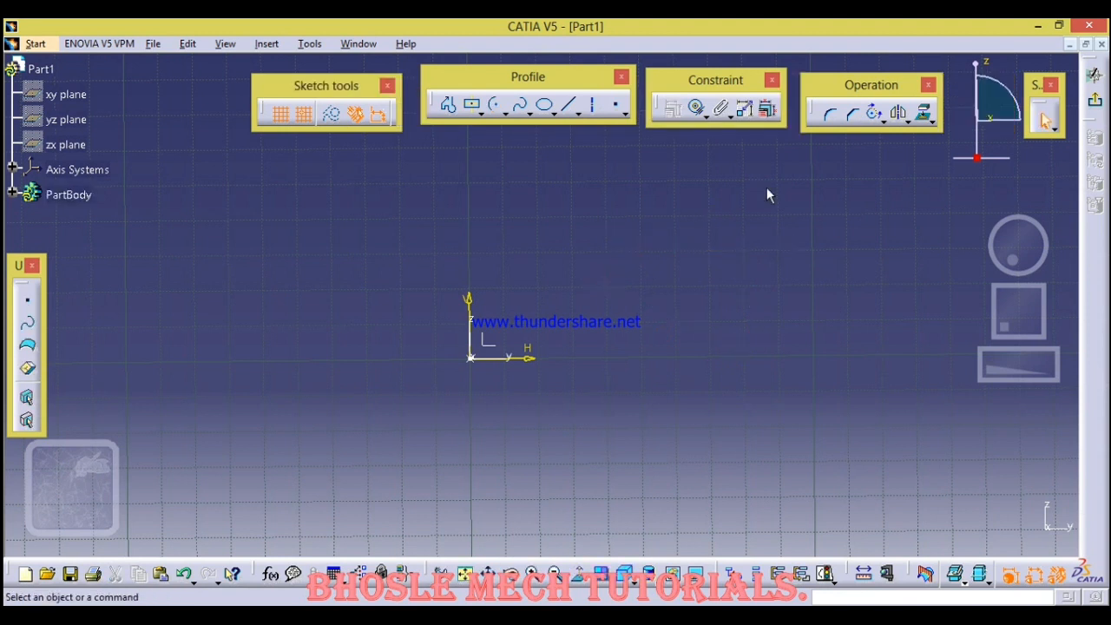
Draw a spline through points around the origin, close it with the Close spline option, and delete it.
click(526, 113)
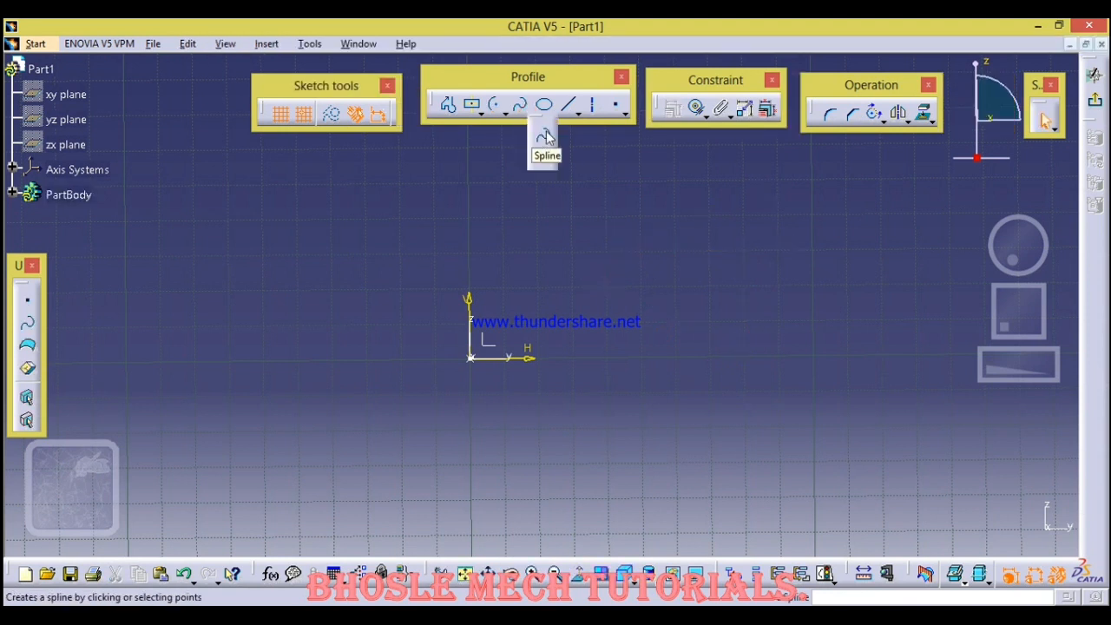
click(545, 136)
click(640, 252)
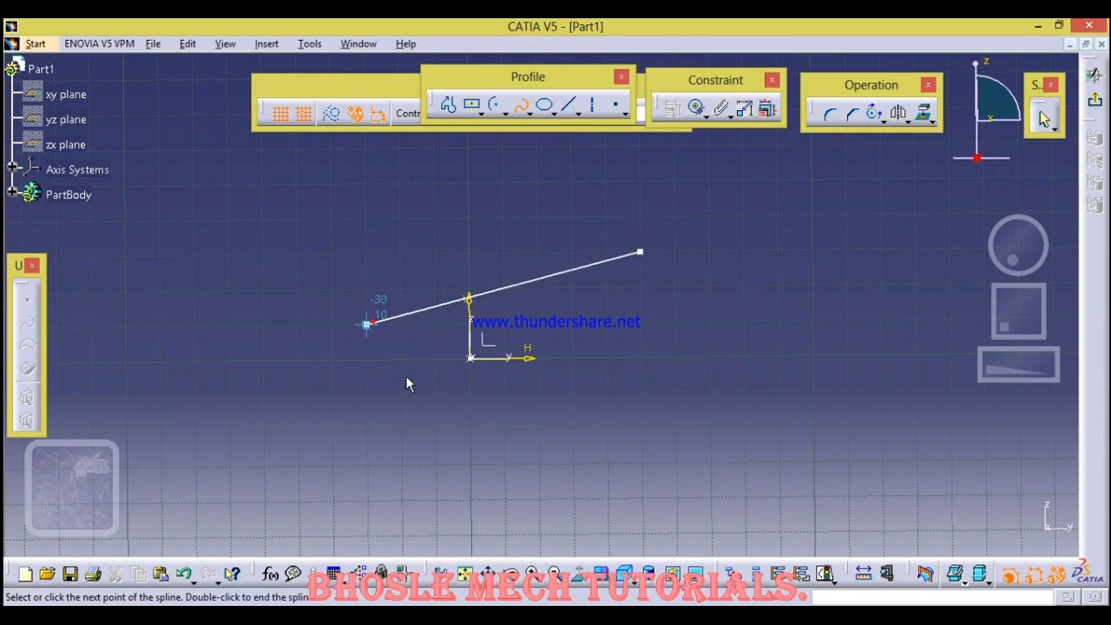
click(366, 324)
click(505, 429)
click(677, 391)
click(676, 321)
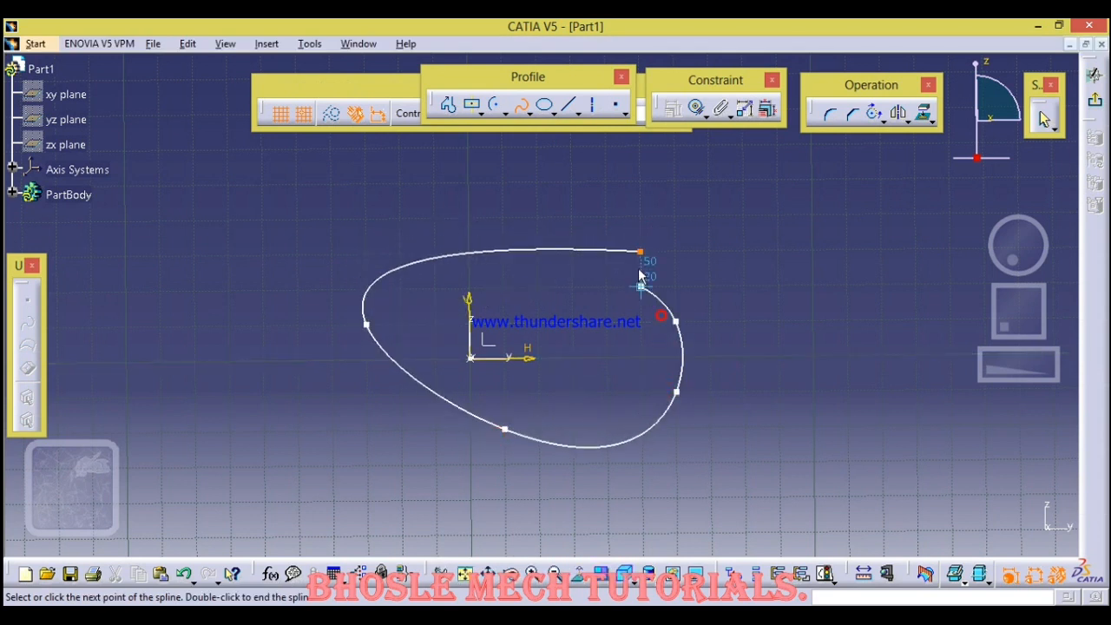
click(640, 252)
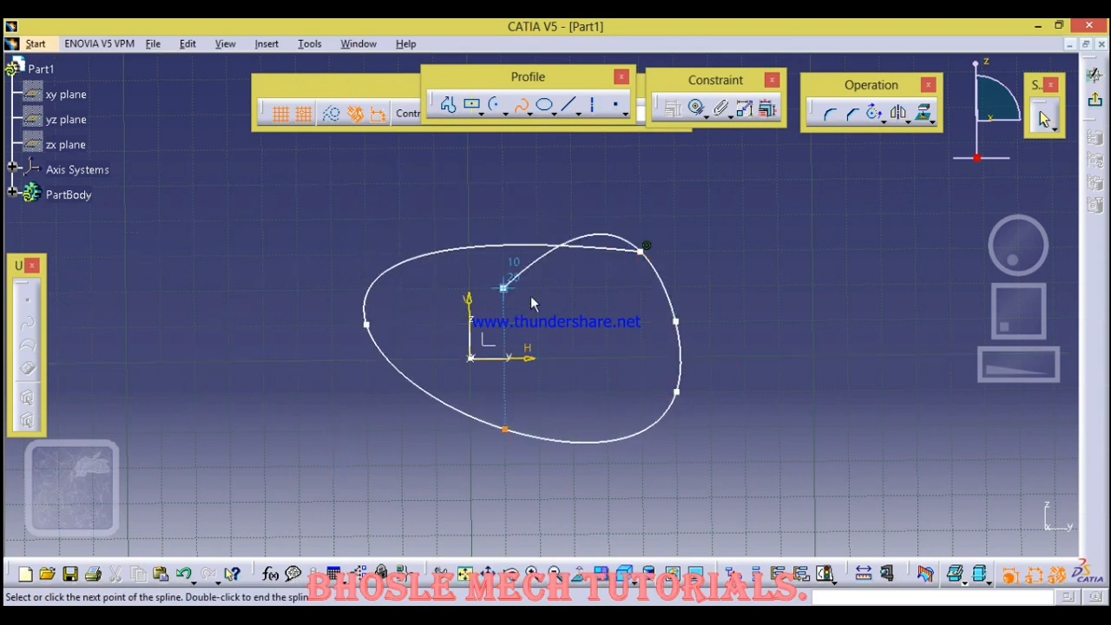
right_click(569, 334)
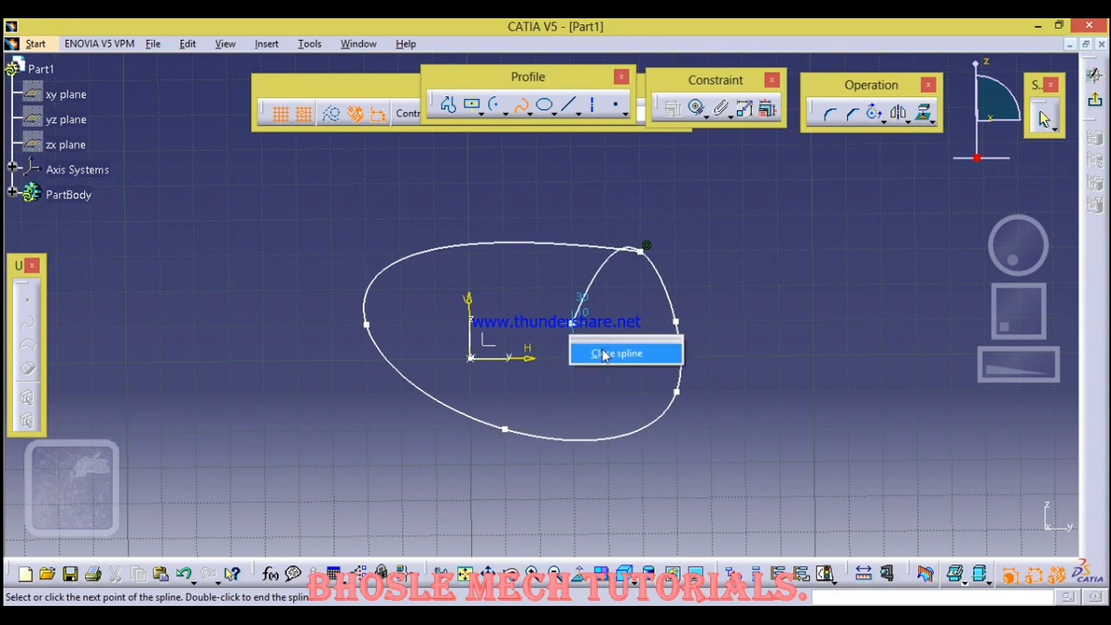
click(605, 354)
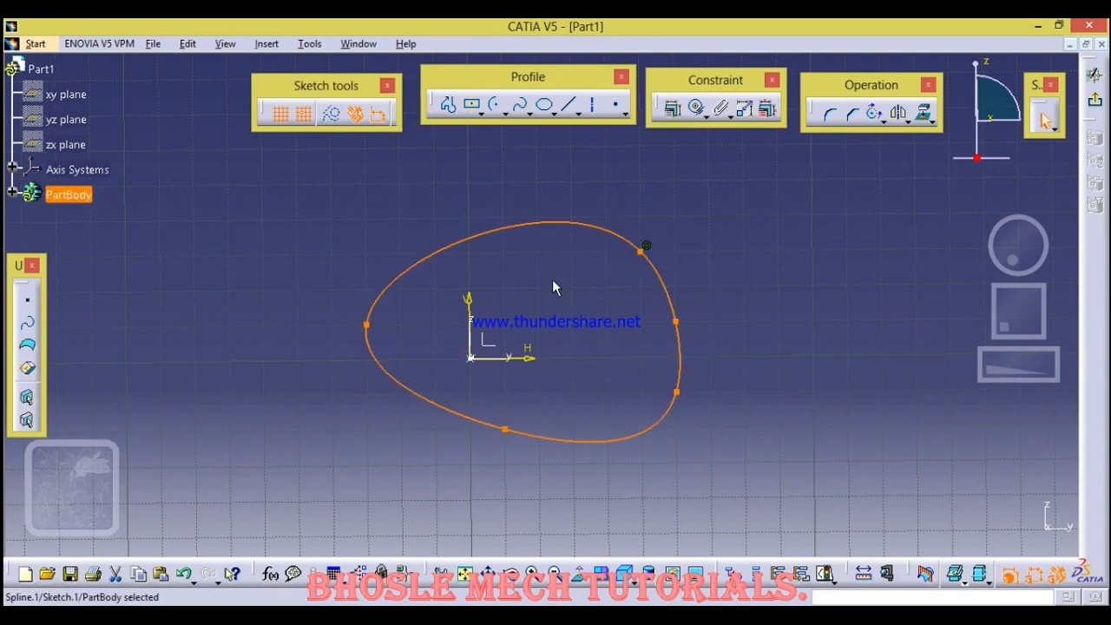
key(Delete)
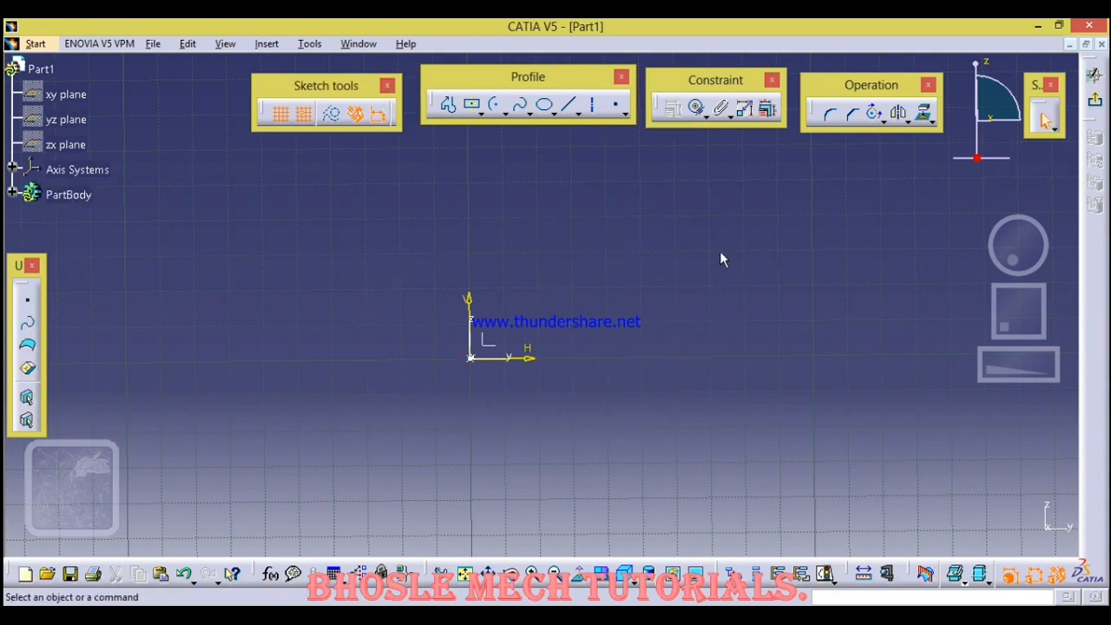
Draw an ellipse centred on the origin with its major axis horizontal and a minor radius of 30 mm, and delete it.
click(552, 116)
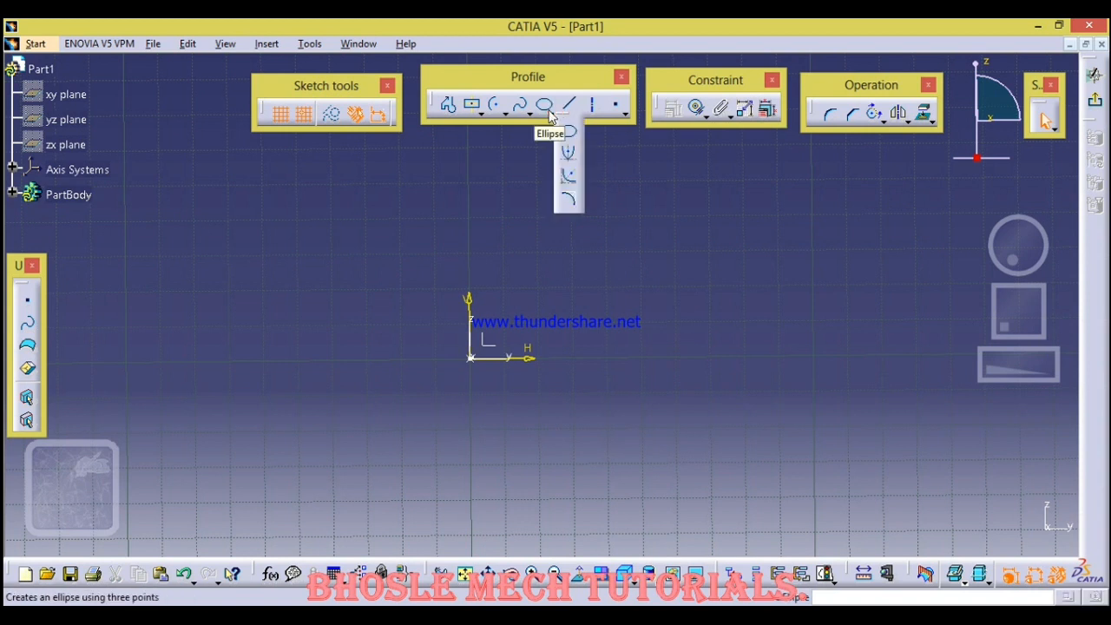
click(471, 356)
click(645, 356)
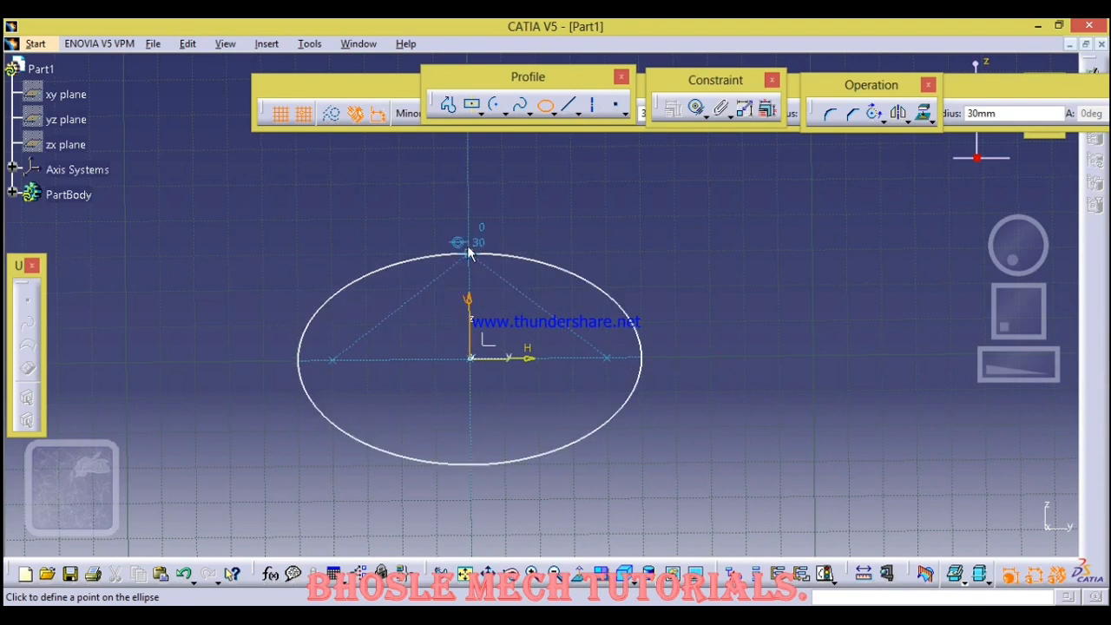
click(468, 252)
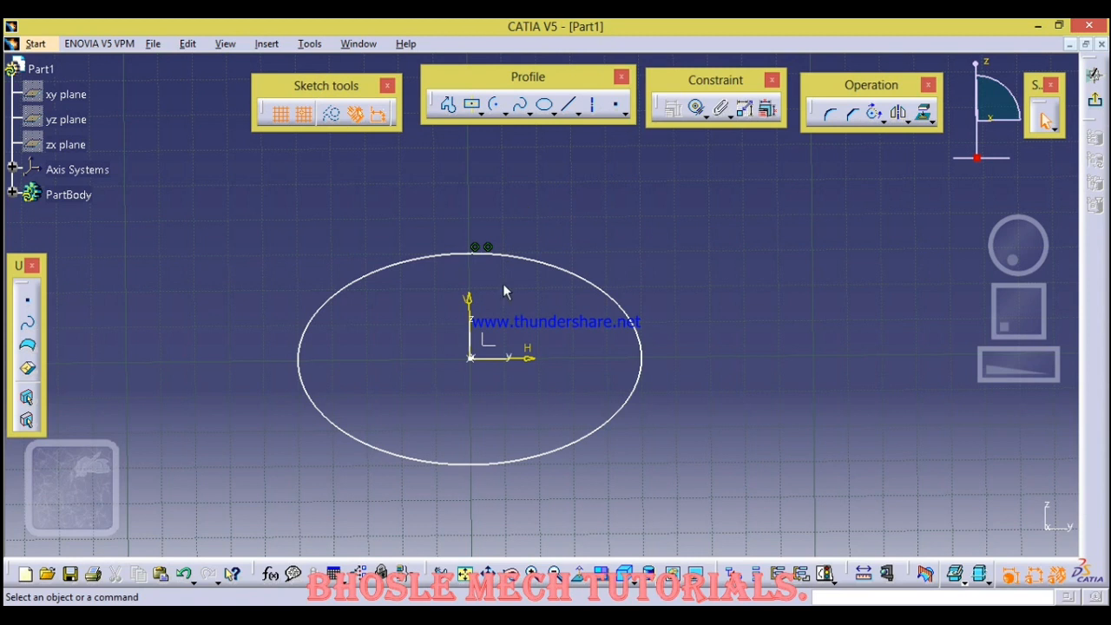
click(608, 295)
key(Delete)
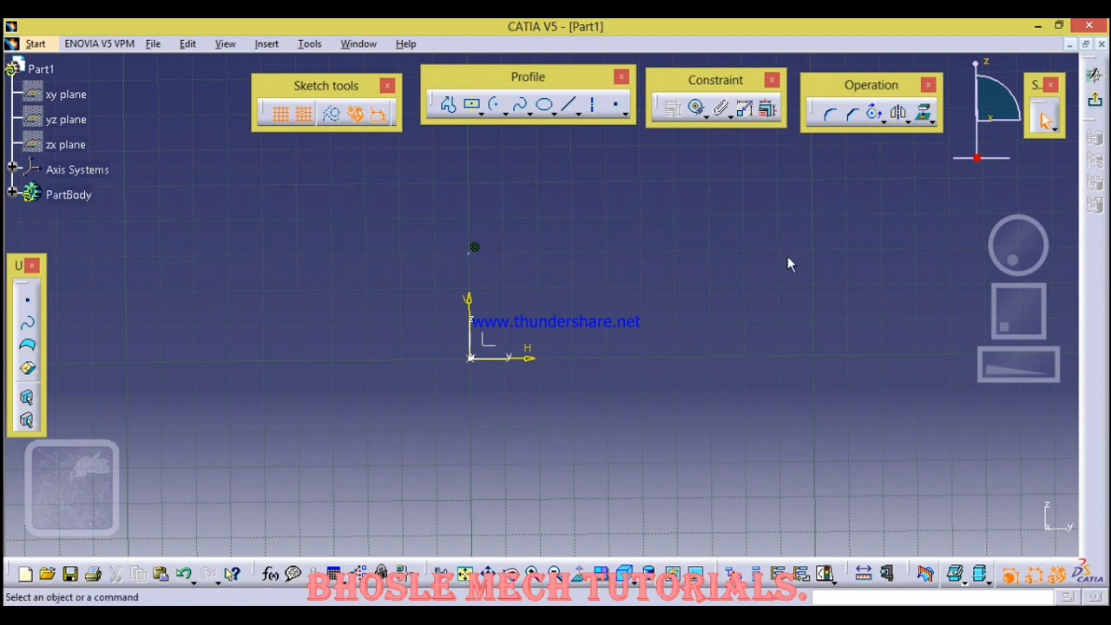
Draw a horizontal line with the Line tool above the horizontal axis, on its positive side.
click(579, 113)
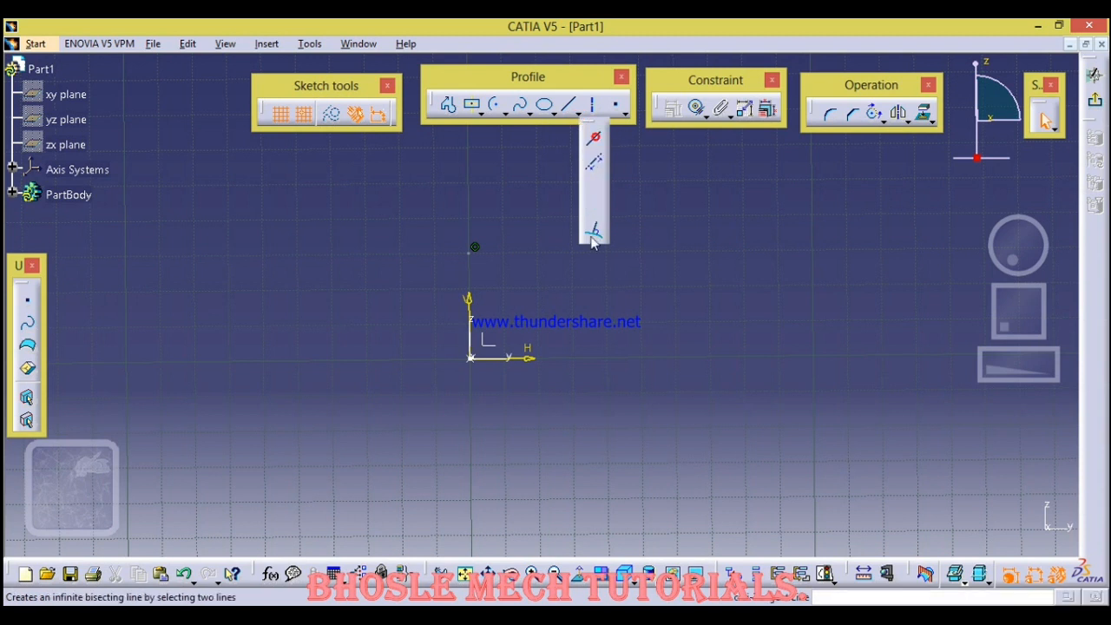
click(594, 137)
click(576, 251)
click(783, 239)
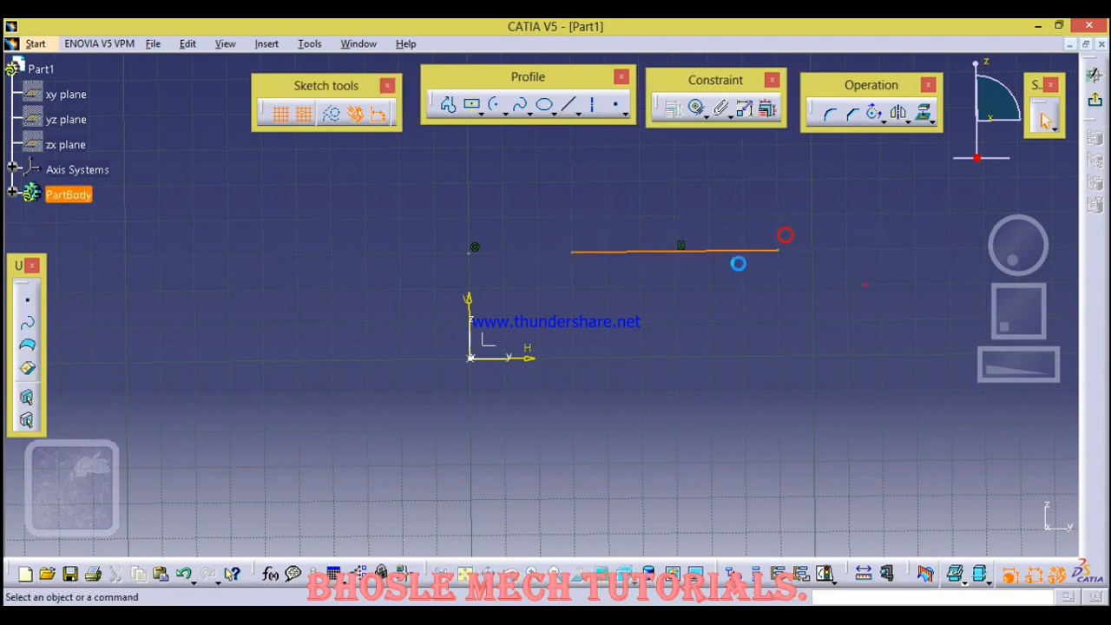
Draw a horizontal infinite line just above the horizontal axis, below the existing line.
click(576, 113)
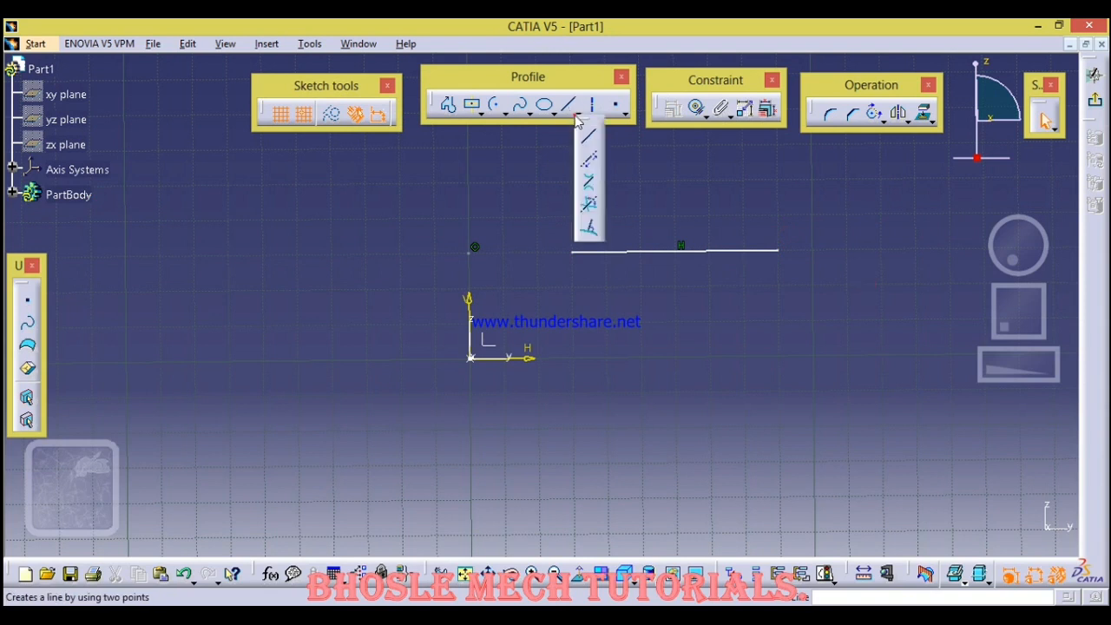
click(590, 167)
click(588, 313)
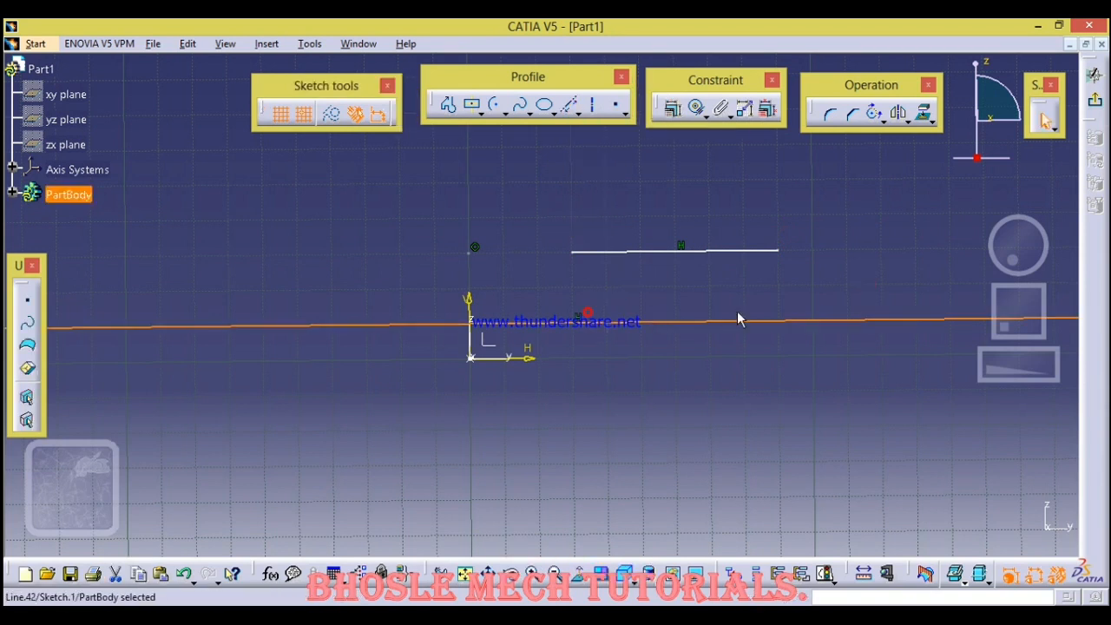
Draw a circle centred below the horizontal axis on its positive side, crossing the infinite line.
click(578, 111)
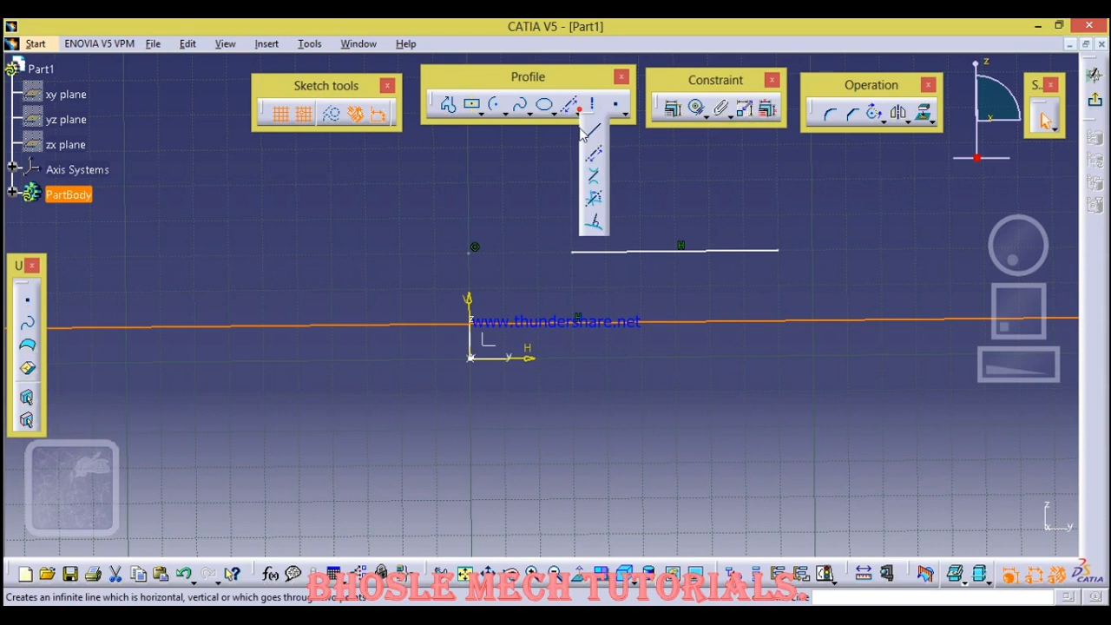
click(595, 225)
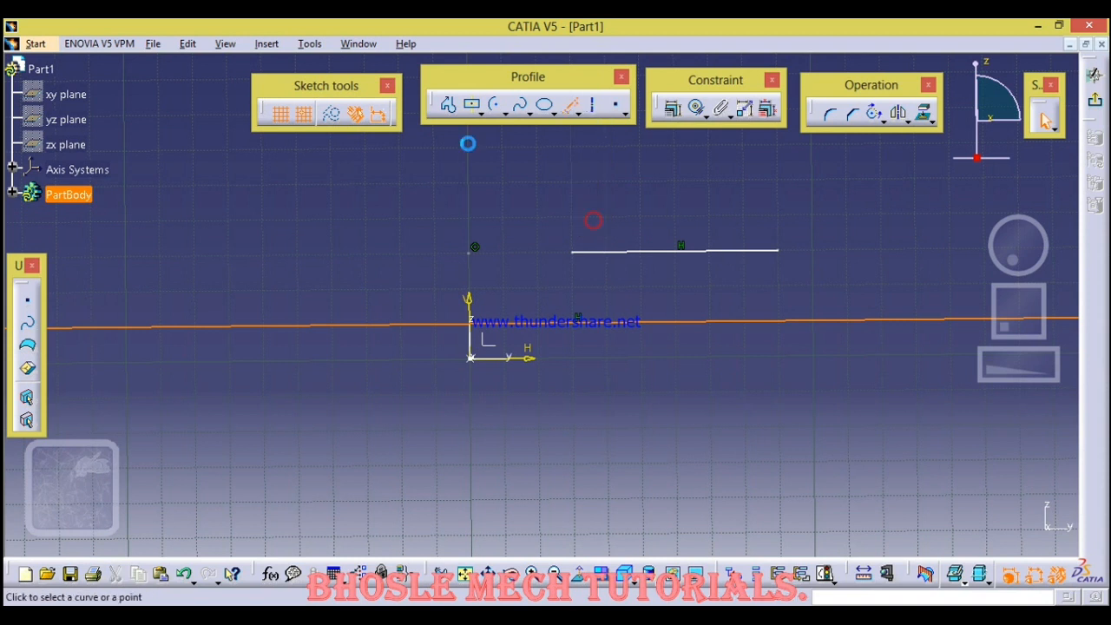
click(503, 115)
click(517, 137)
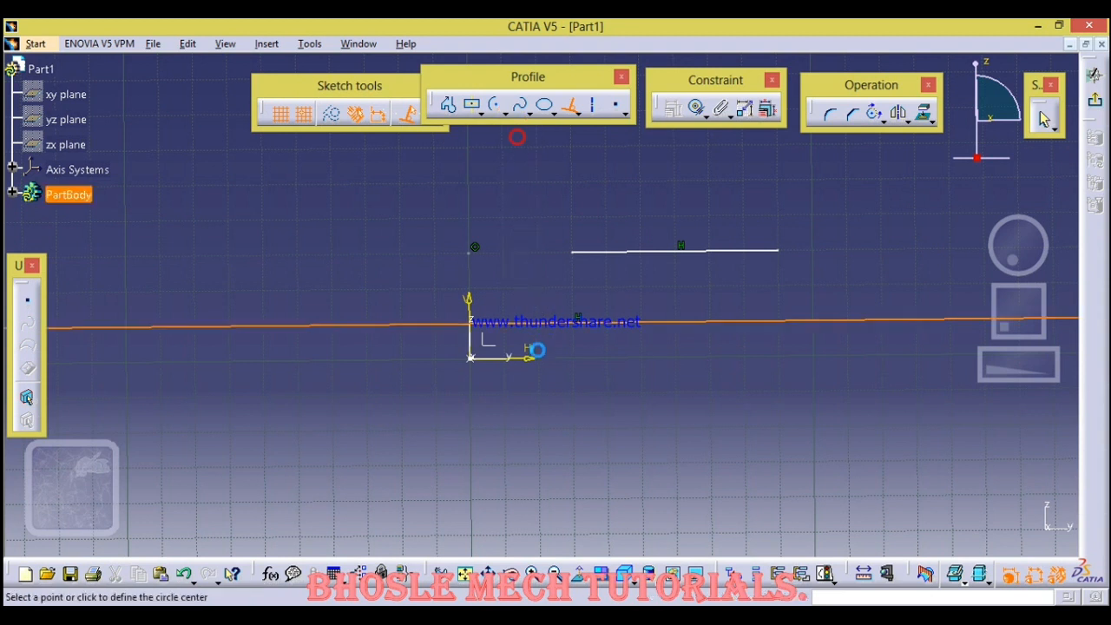
click(539, 428)
click(675, 442)
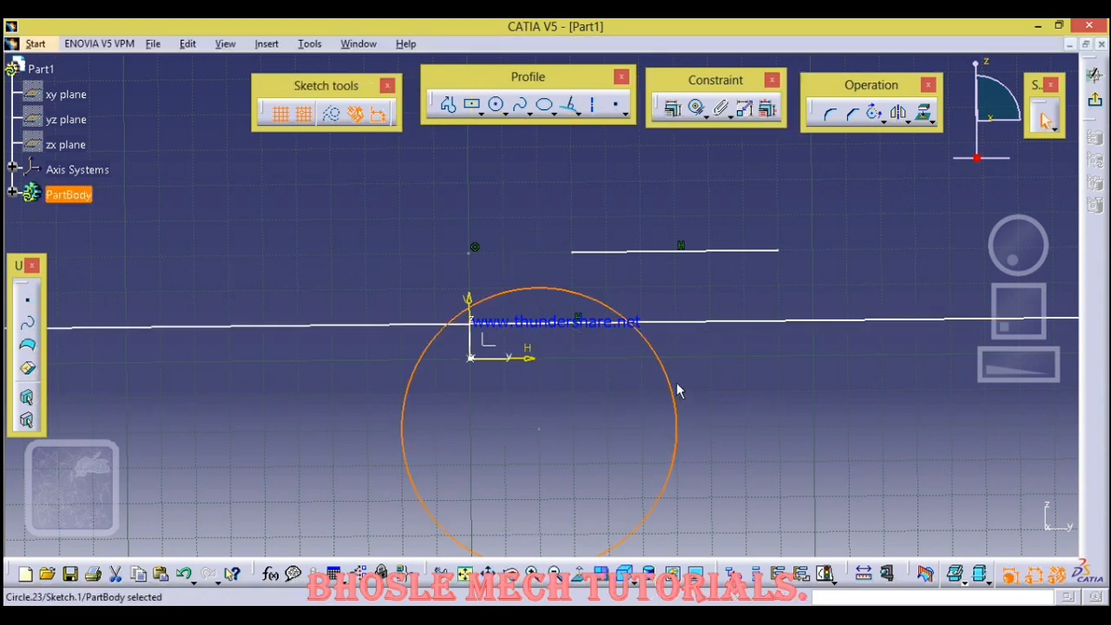
Draw a line normal to the circle, starting on its upper-right edge and ending beyond the existing horizontal line's right end.
click(570, 106)
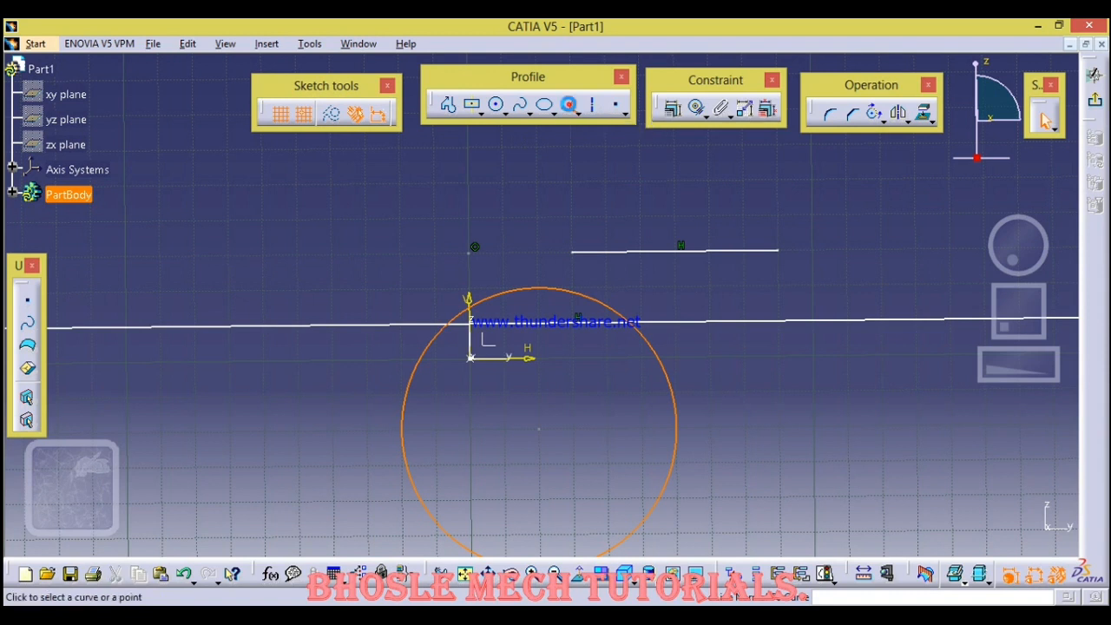
click(665, 358)
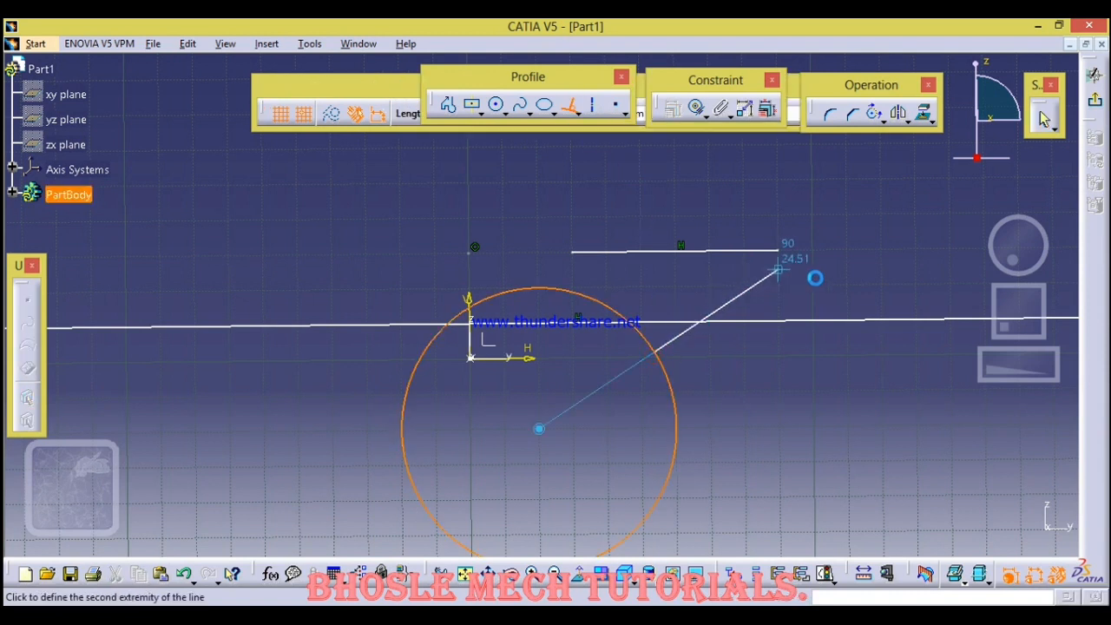
click(879, 327)
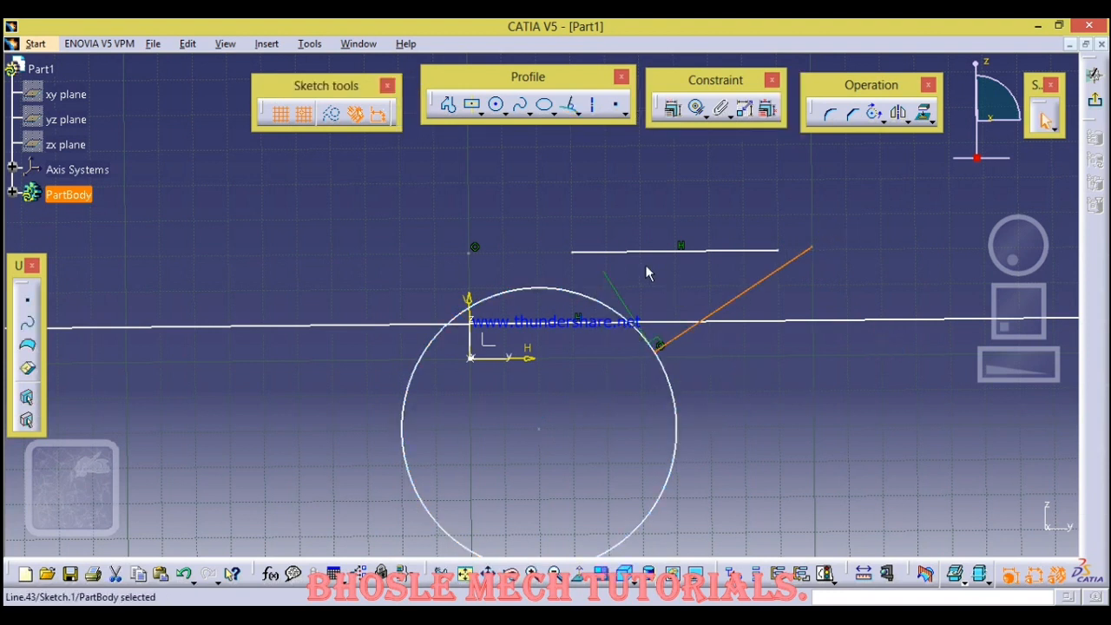
Draw a line from the circle's right edge up past the horizontal line and compare it with the normal line.
click(579, 114)
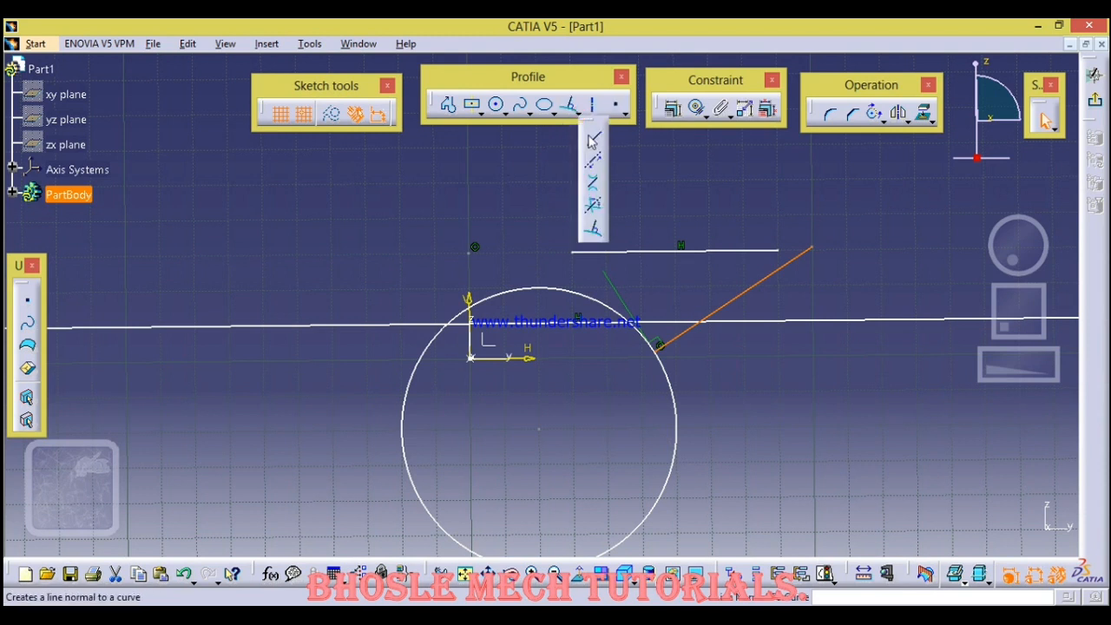
click(590, 137)
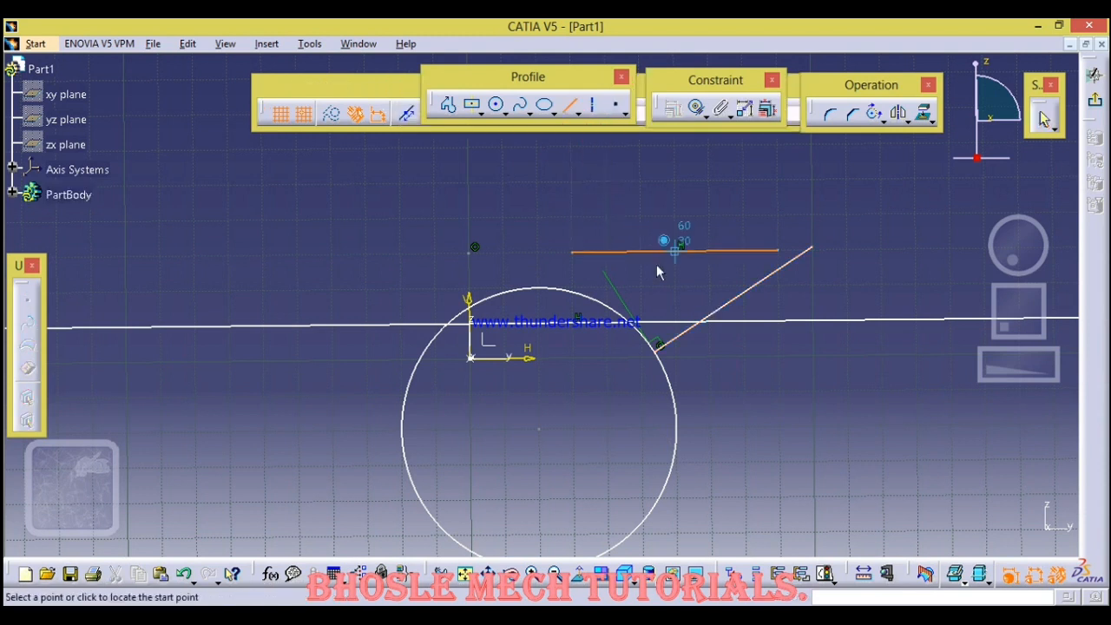
click(682, 420)
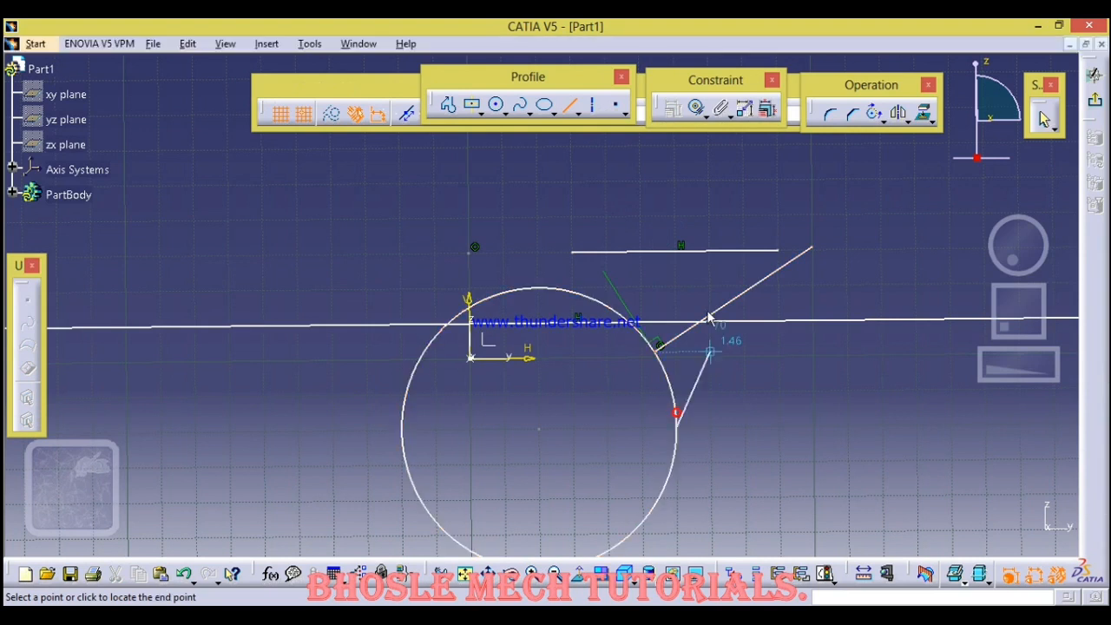
click(712, 212)
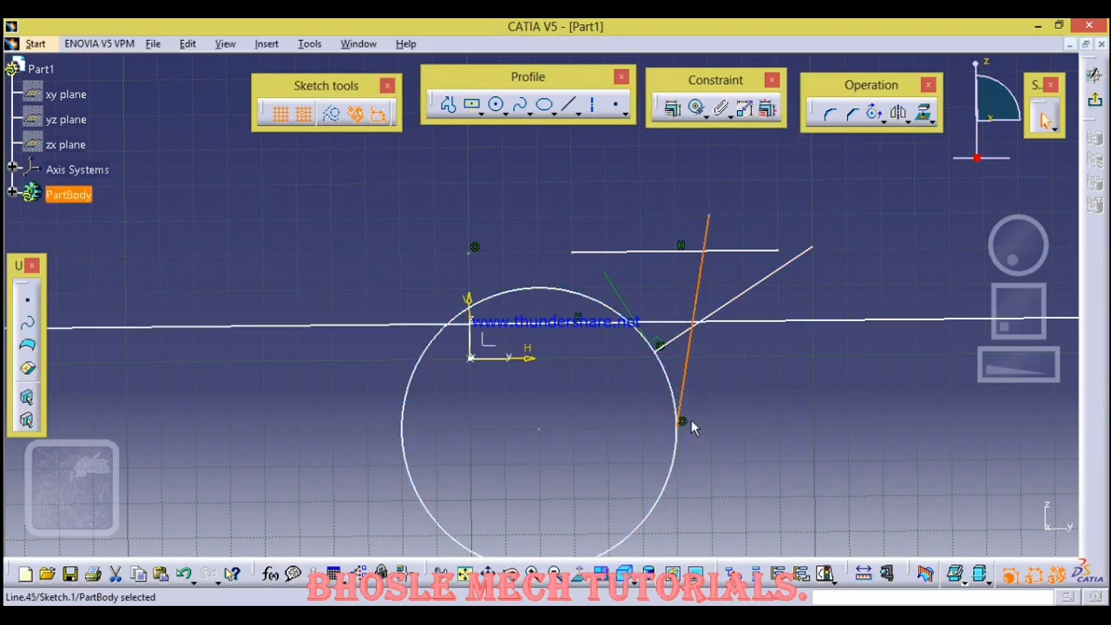
click(682, 332)
click(739, 396)
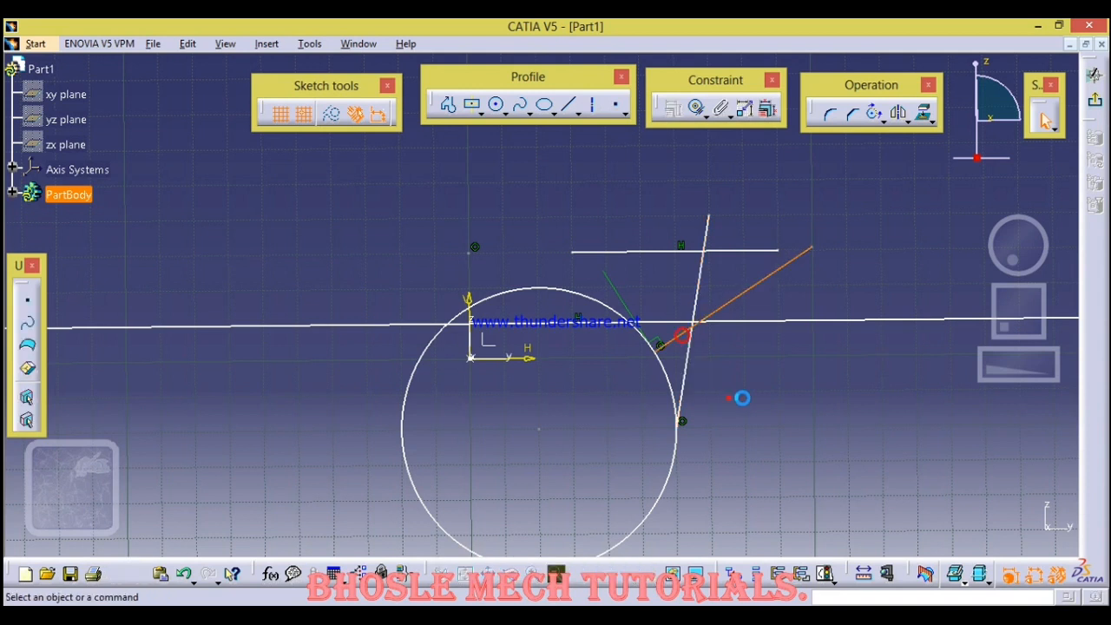
Delete the infinite line and all the remaining lines and the circle from the sketch.
click(577, 113)
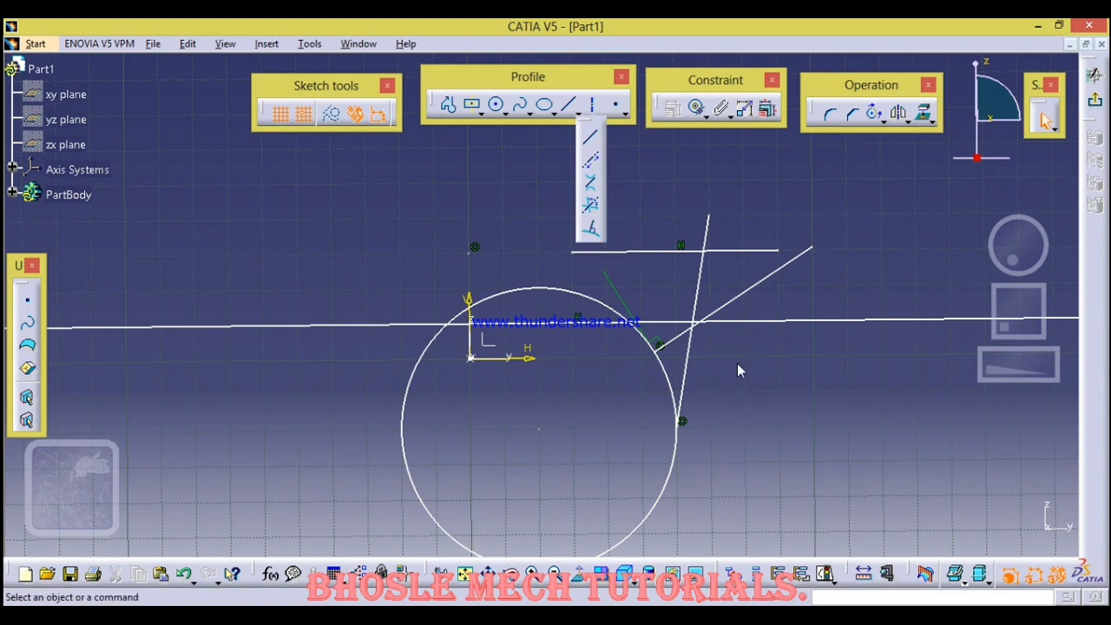
click(783, 325)
key(Delete)
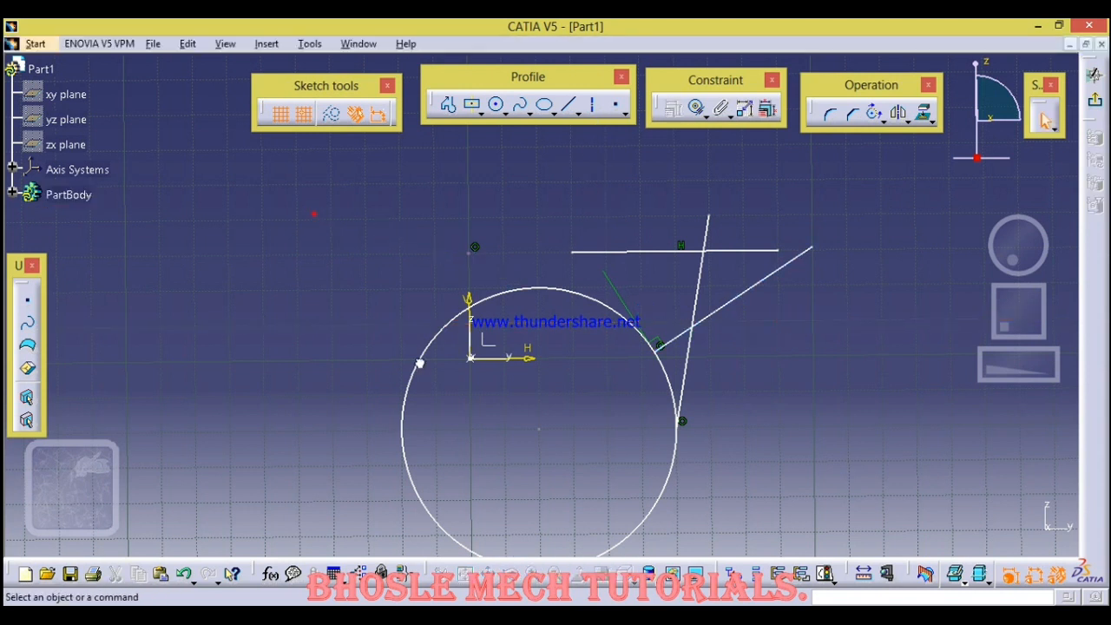
mouse_move(311, 214)
mouse_down()
mouse_move(744, 540)
mouse_move(835, 557)
mouse_up()
key(Delete)
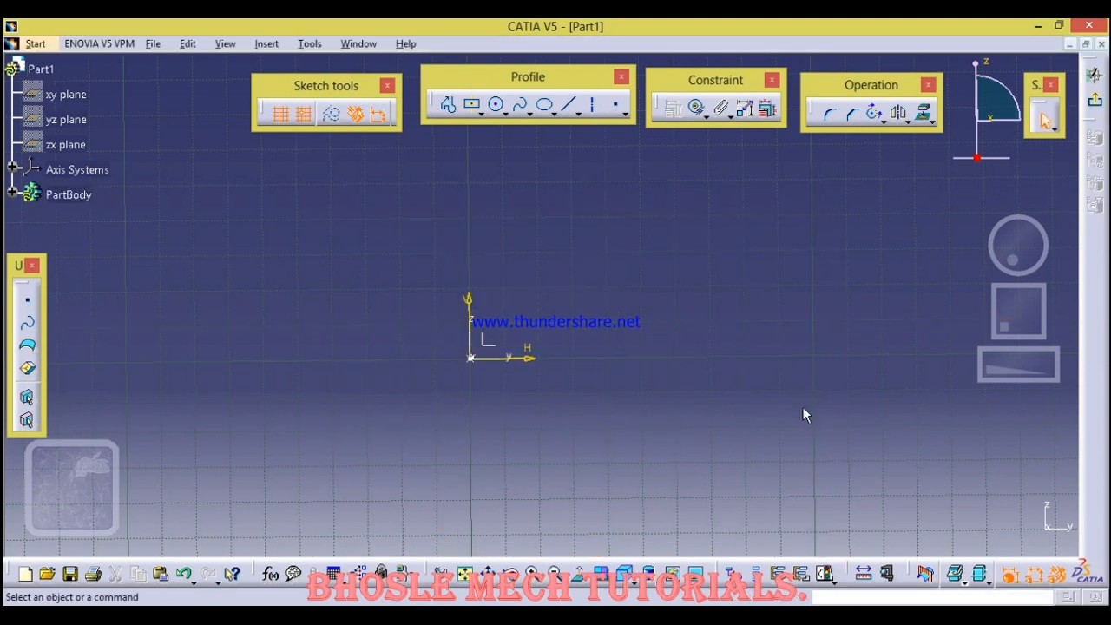
Create a point by Cartesian coordinates at the origin, with H 0 mm and V 0 mm.
middle_drag(802, 410, 685, 446)
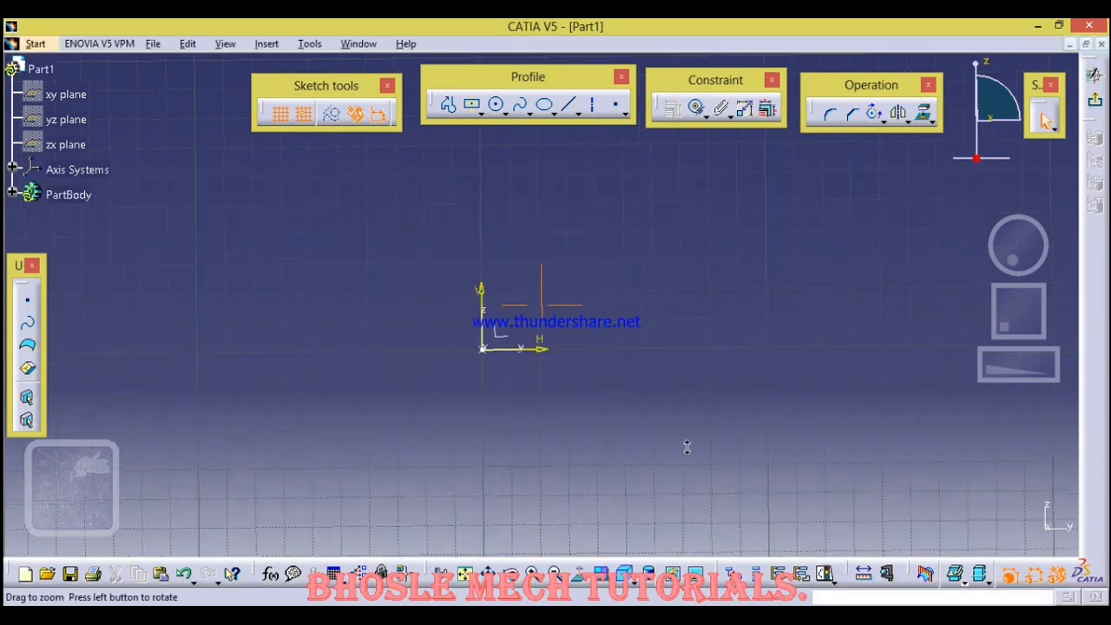
click(615, 106)
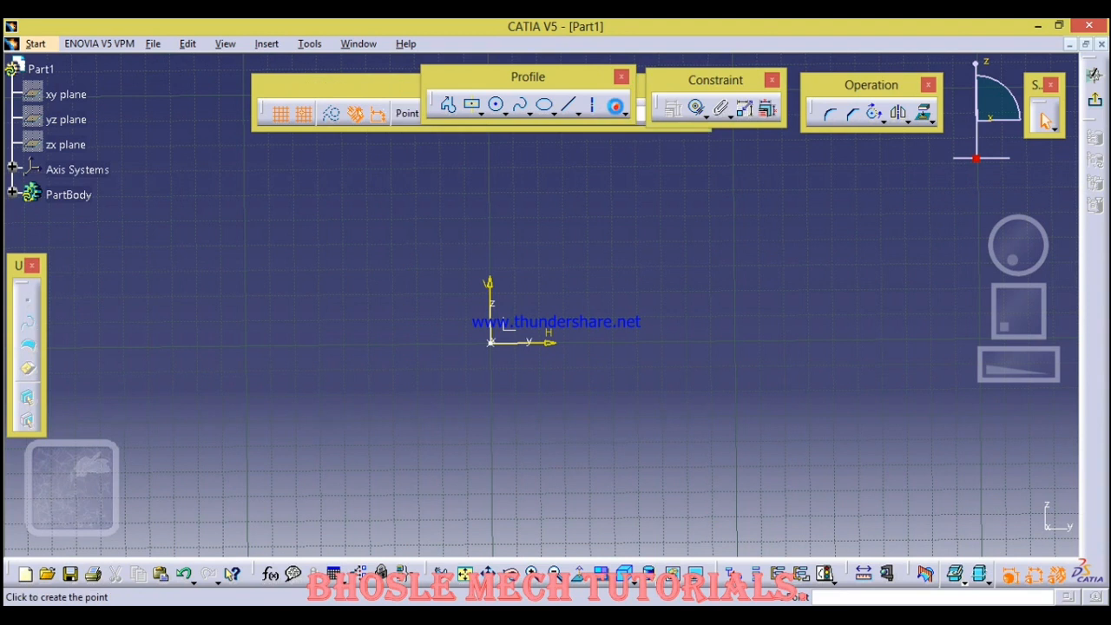
click(626, 114)
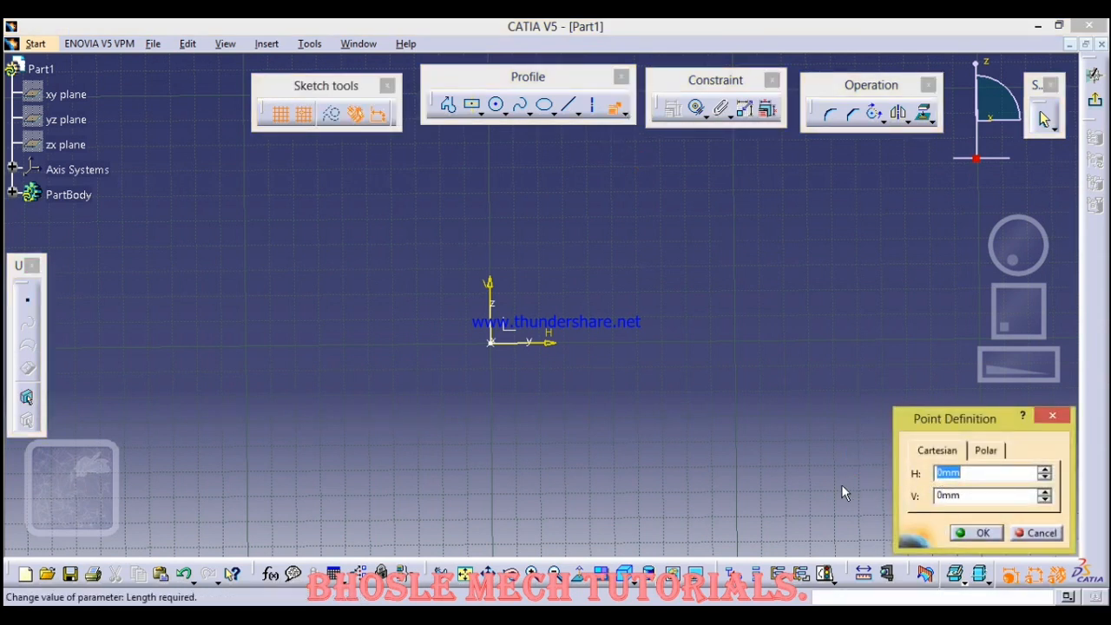
click(981, 533)
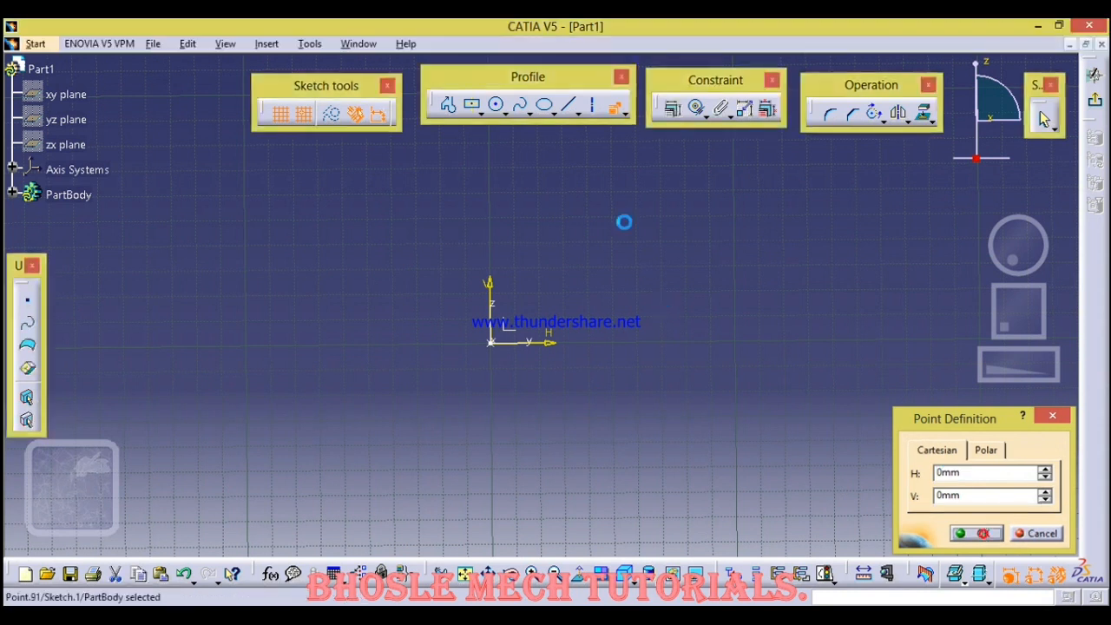
Draw a circle centred above the horizontal axis on its positive side, through a point on that axis.
click(625, 117)
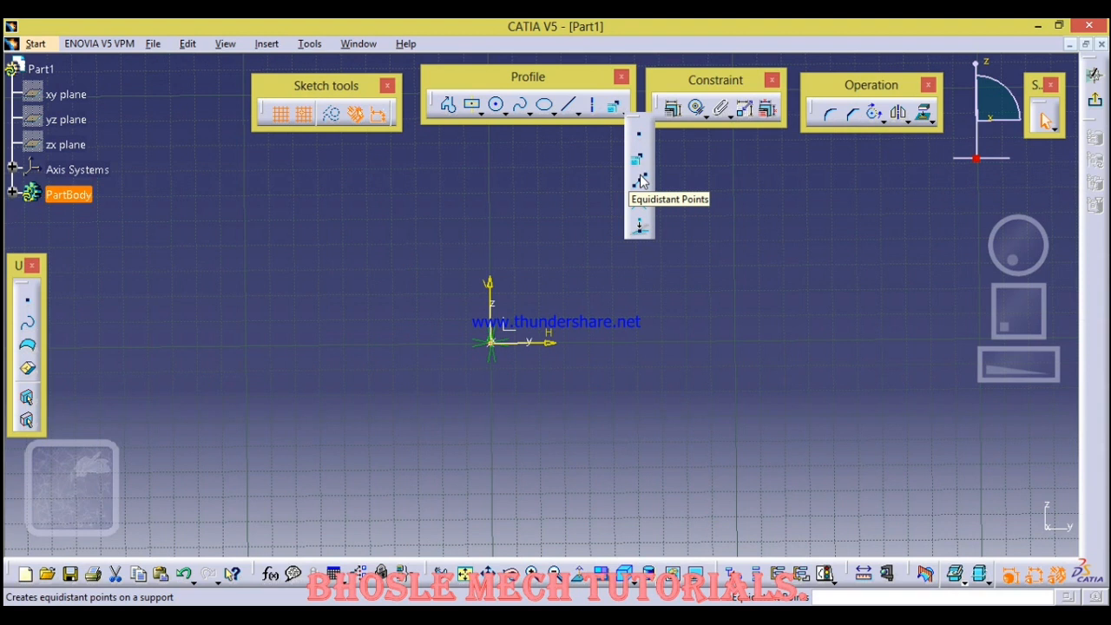
click(641, 178)
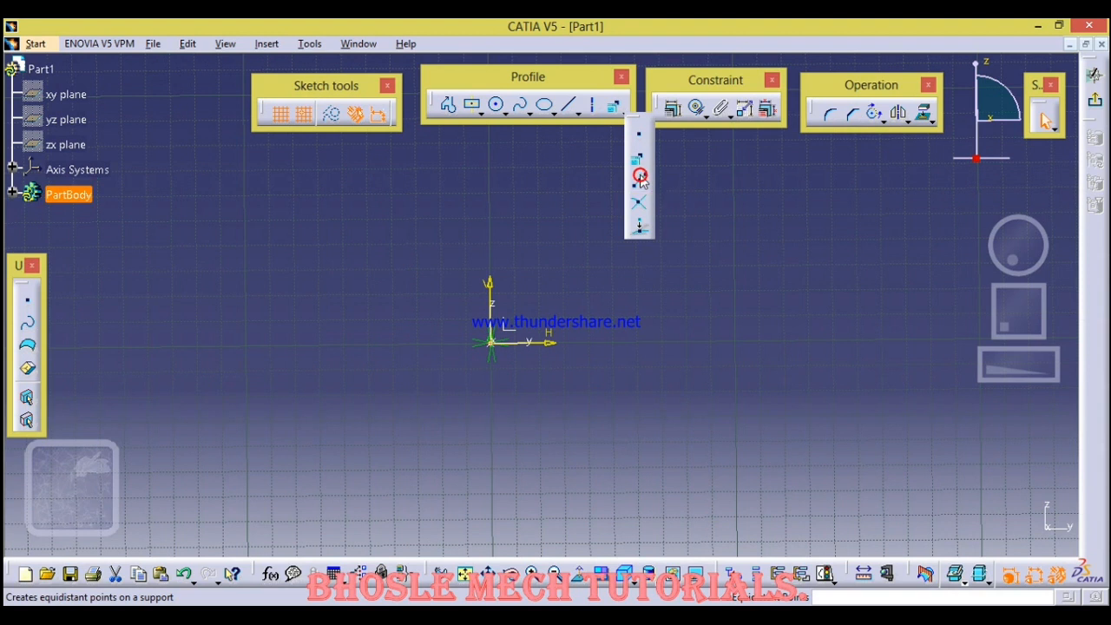
click(497, 105)
click(637, 268)
click(713, 338)
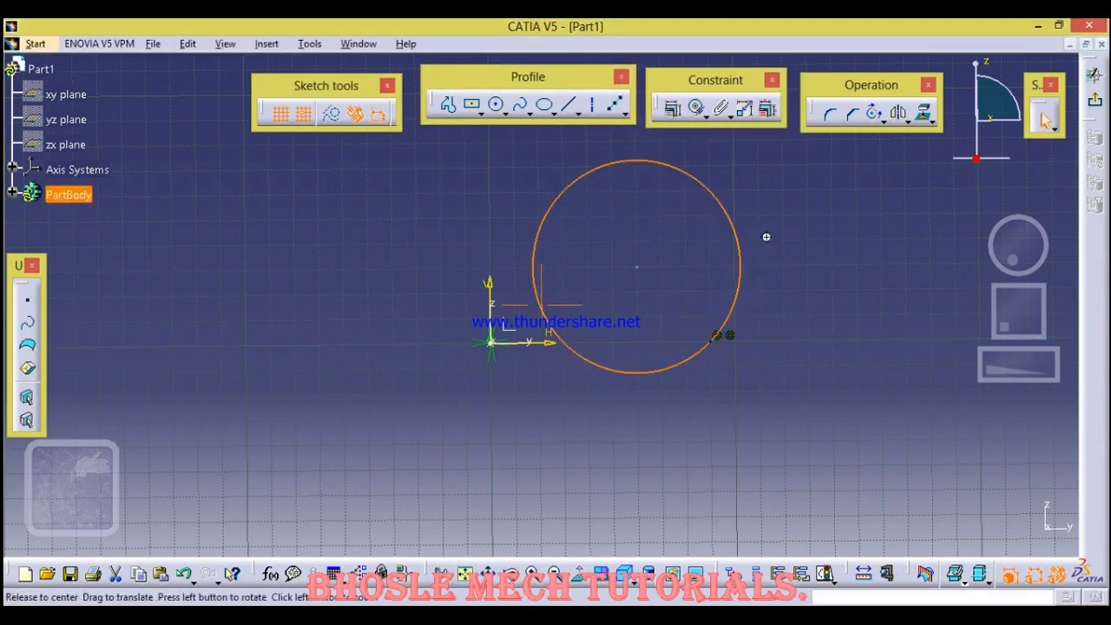
Create 20 equidistant points around the circle.
middle_drag(767, 237, 764, 269)
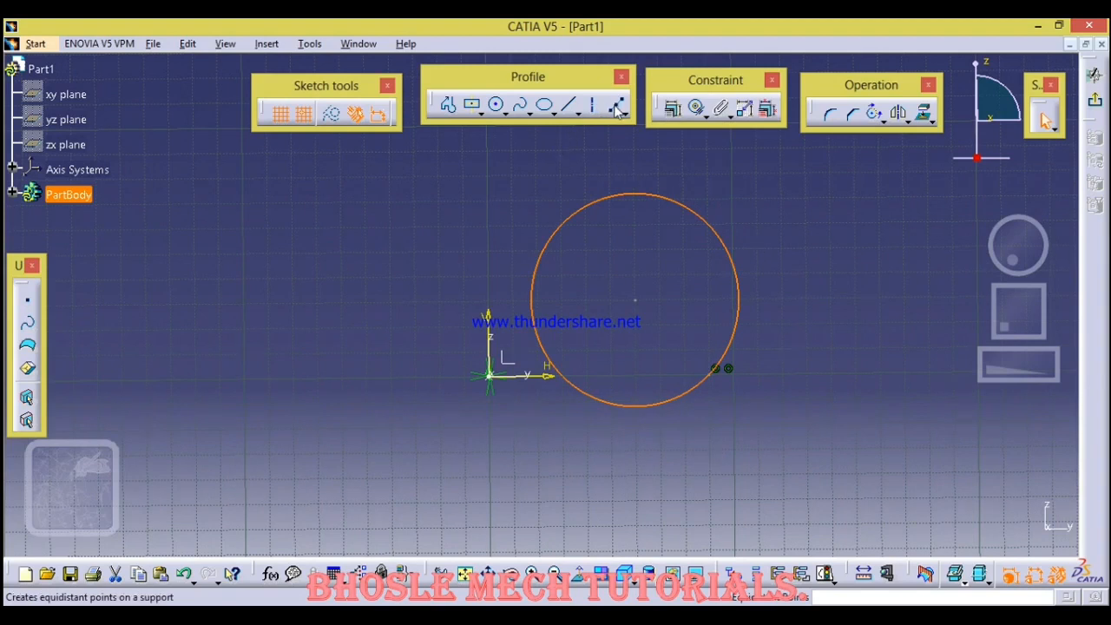
click(616, 108)
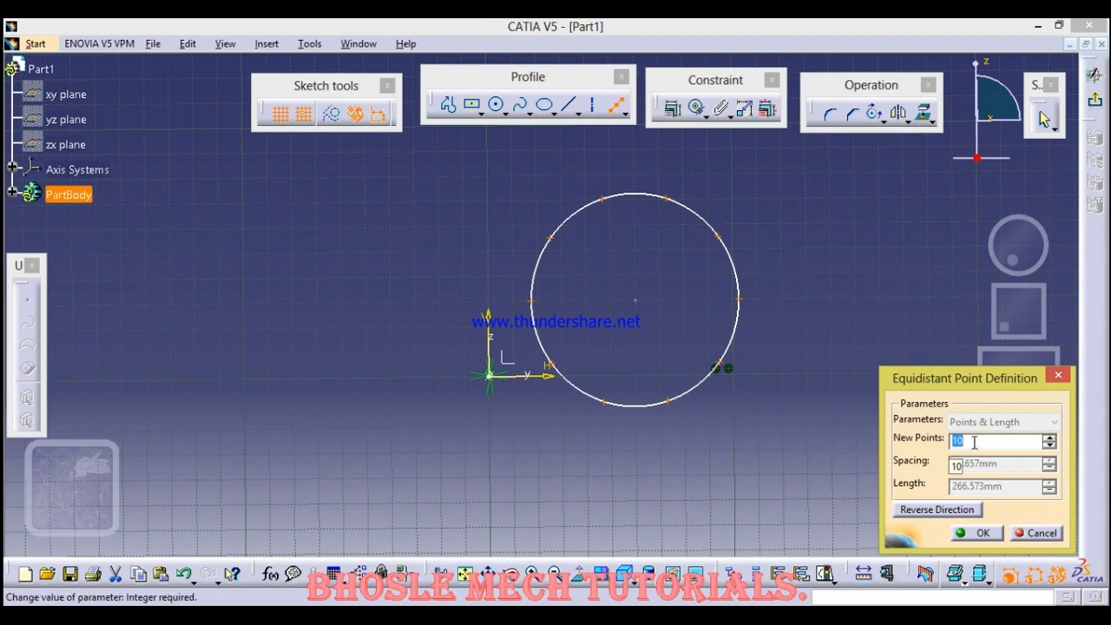
text(2)
click(978, 535)
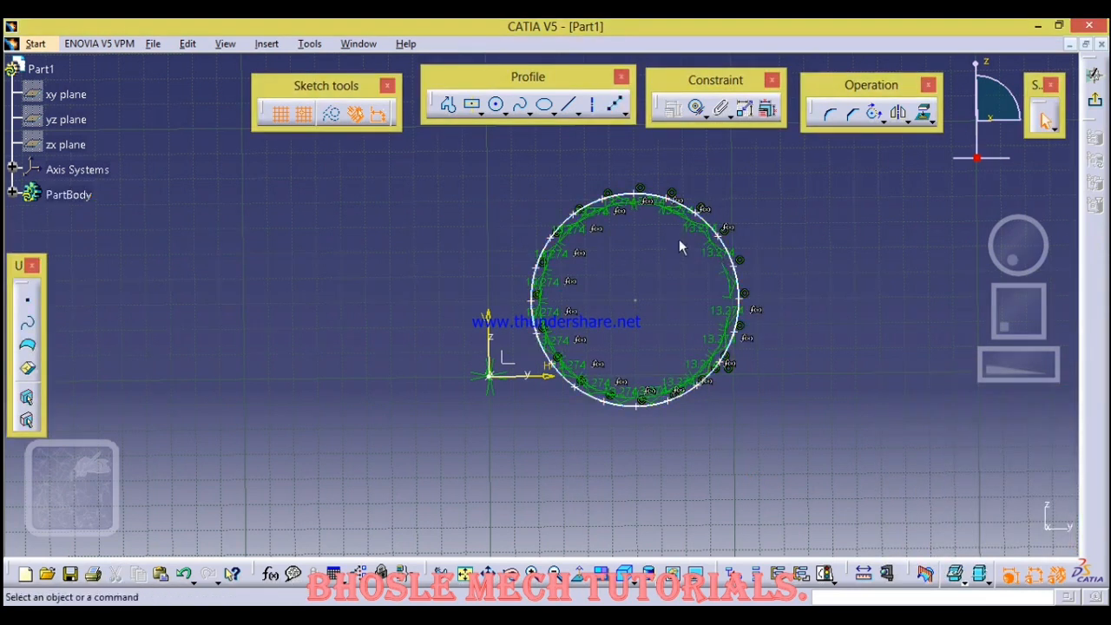
mouse_move(764, 376)
middle_down()
mouse_move(952, 233)
mouse_move(772, 301)
mouse_move(692, 367)
mouse_move(761, 306)
middle_up()
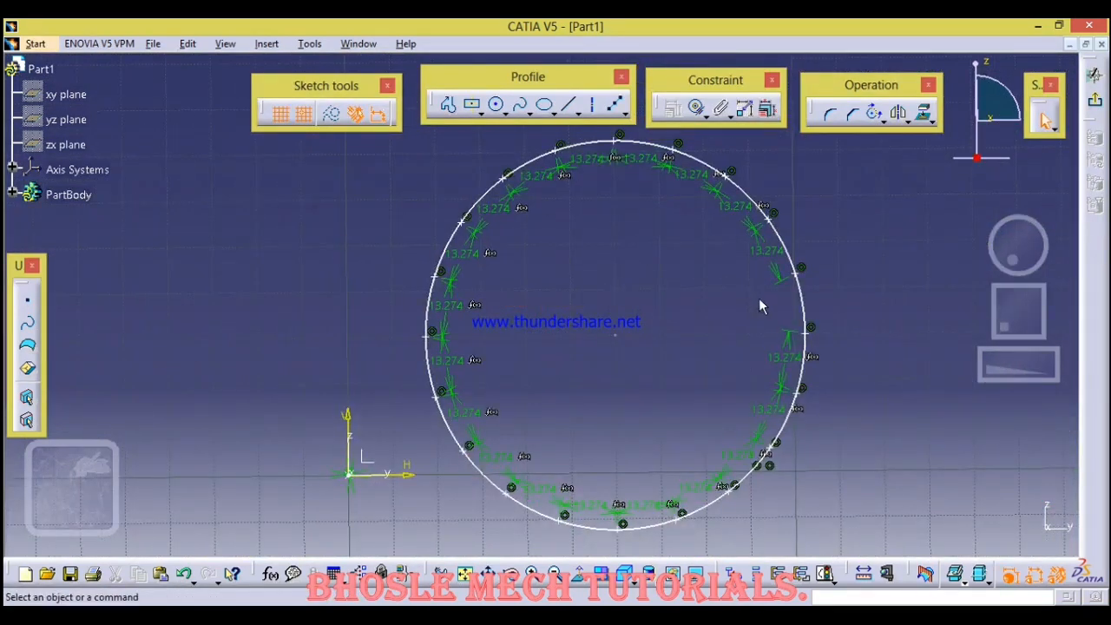
Switch to the exercise drawings, examine the circular hole patterns in Exercises 7 and 8, and return to the CATIA sketch.
key(alt+Tab)
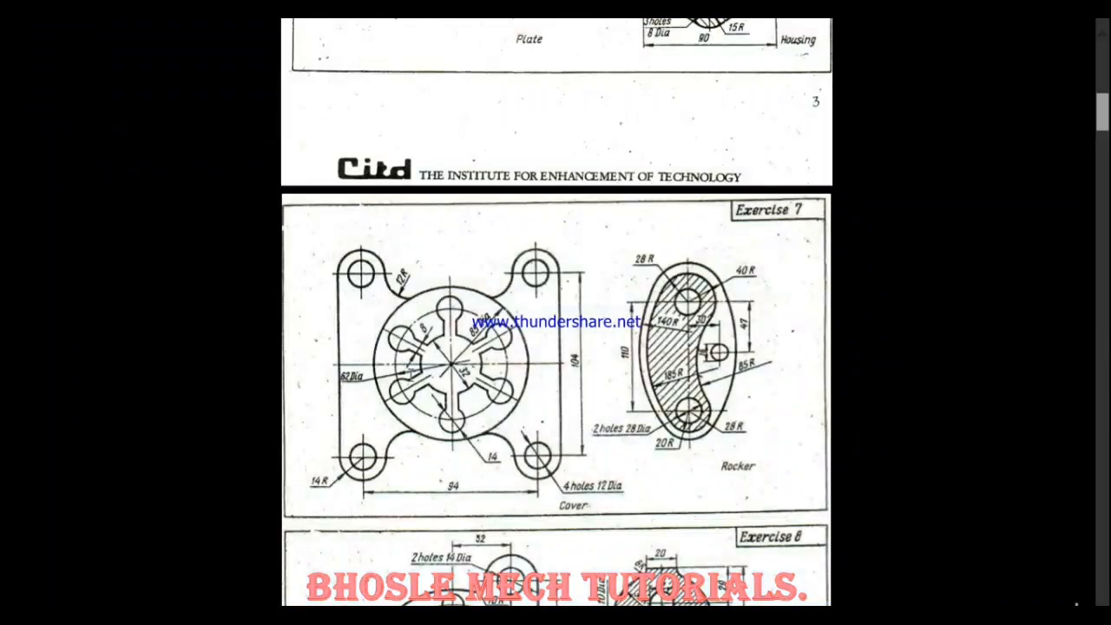
scroll(566, 422, down, 3)
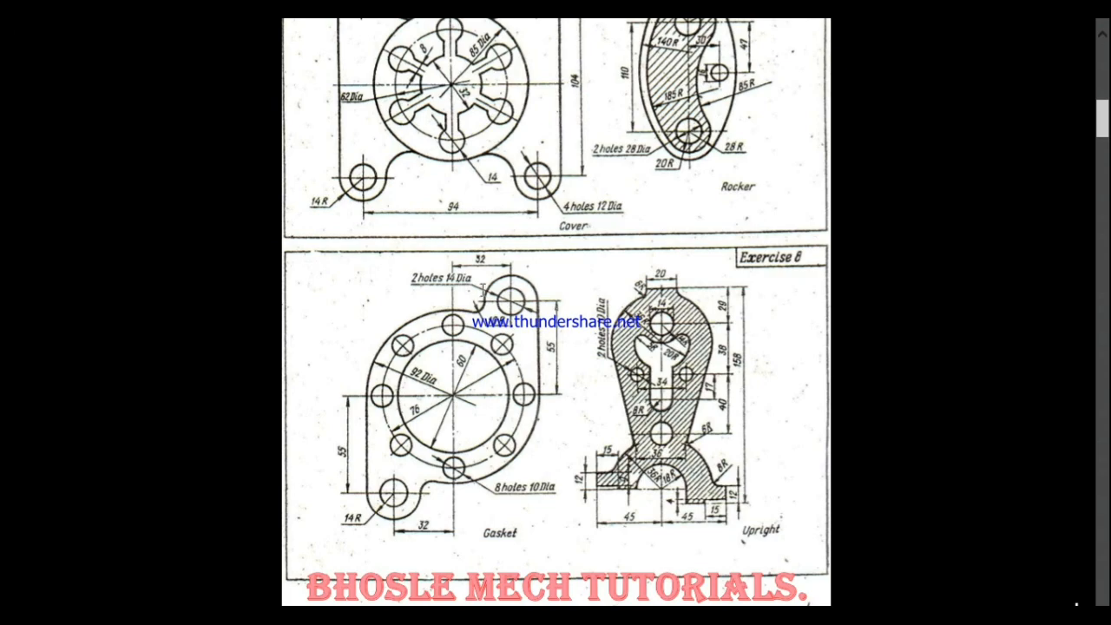
click(7, 22)
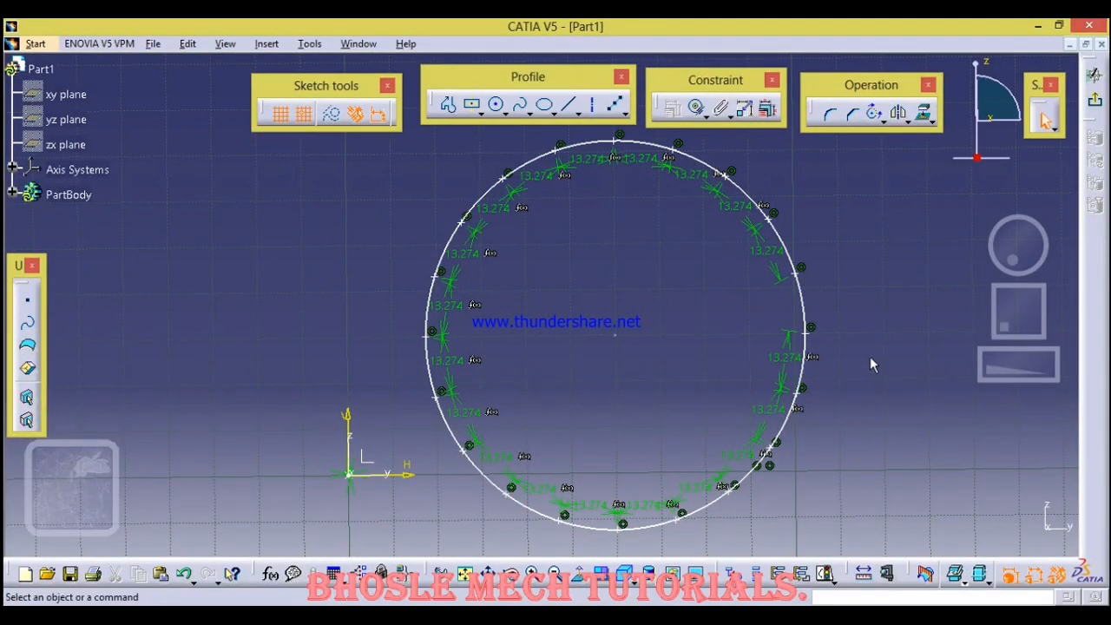
Delete the circle with its equidistant points and constraints, together with the point at the origin.
mouse_move(668, 281)
middle_down()
mouse_move(583, 370)
mouse_move(538, 447)
middle_up()
drag(385, 212, 706, 464)
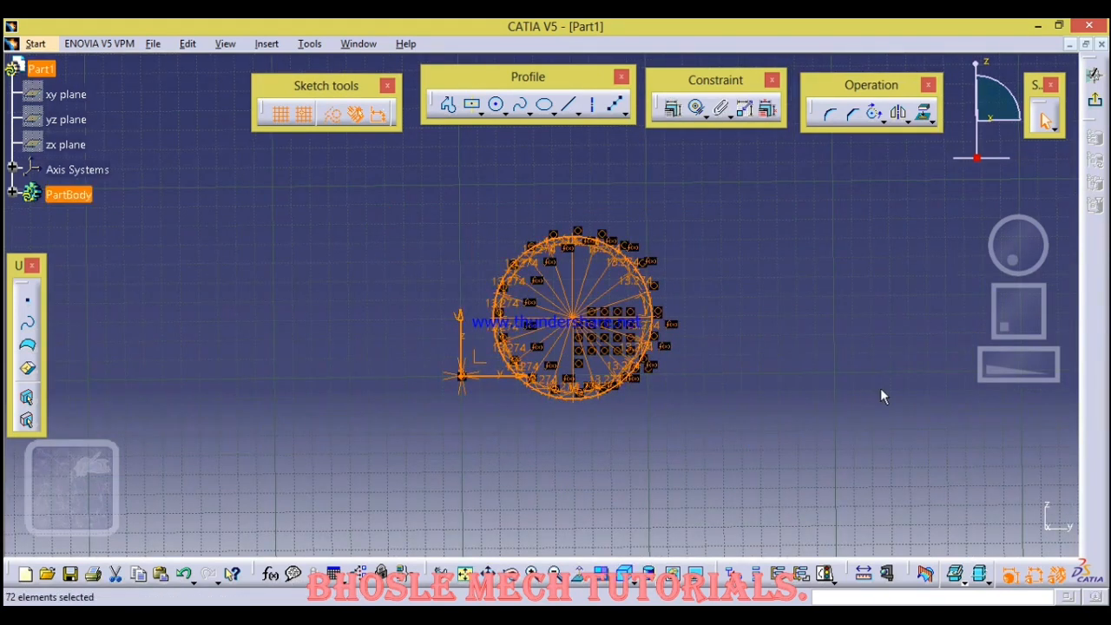
key(Delete)
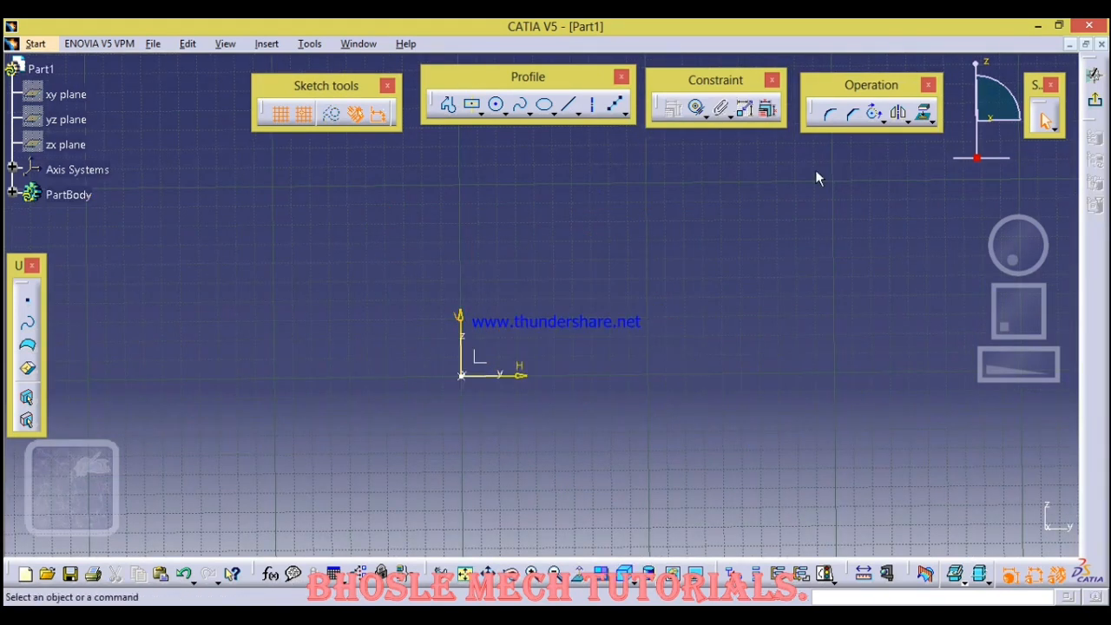
Draw a closed four-sided profile from the origin, with a horizontal top edge about 100 mm long and a slanted outer side about 81 mm long.
click(705, 116)
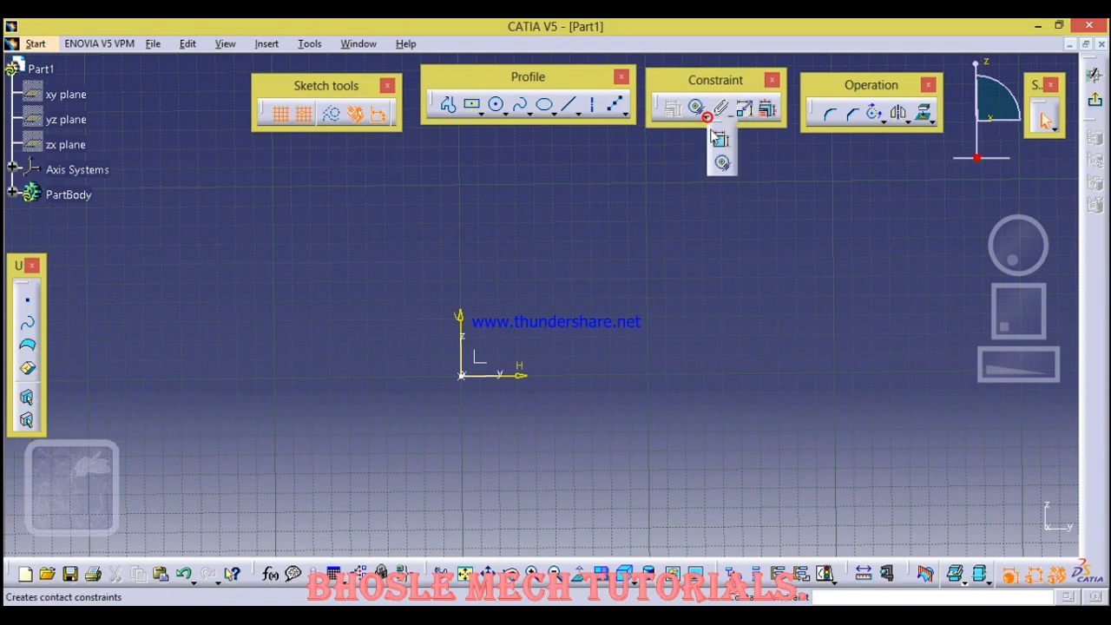
click(721, 136)
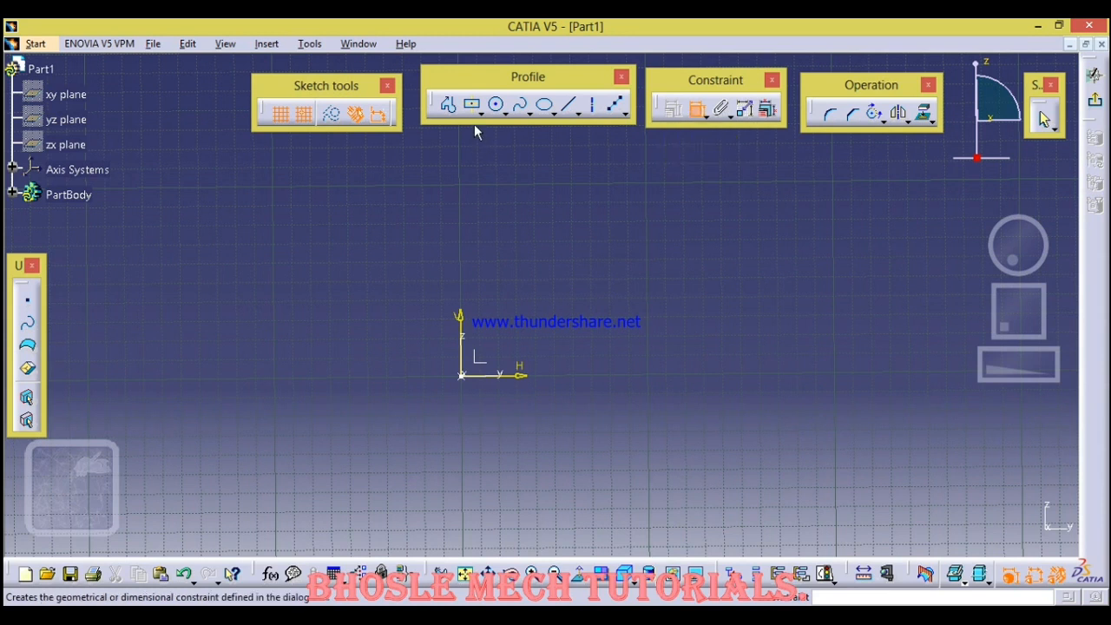
click(447, 105)
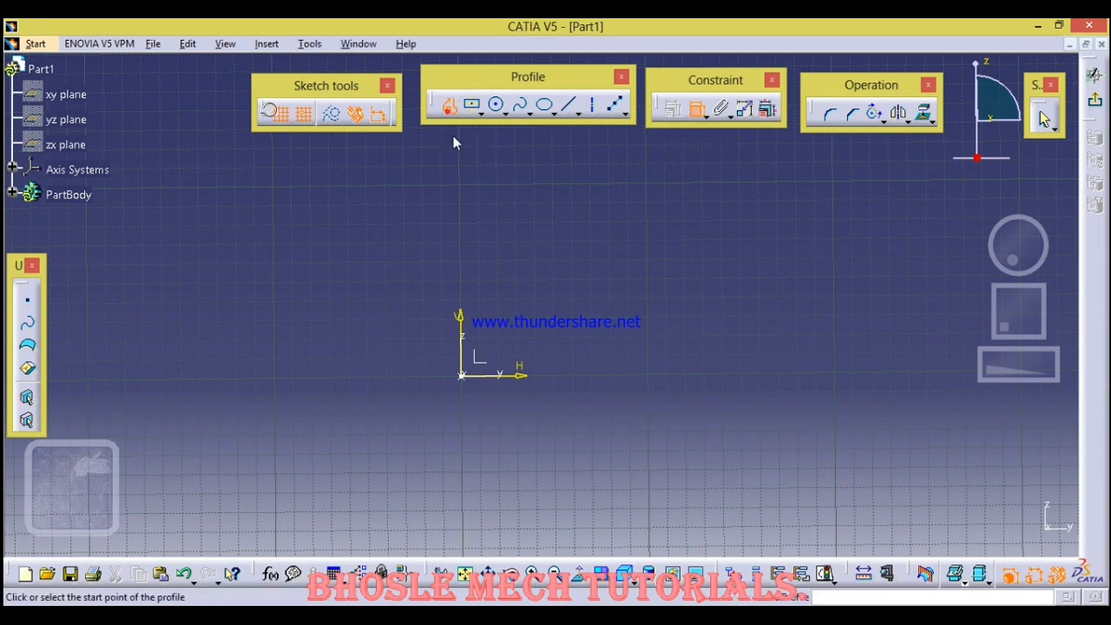
click(461, 375)
click(622, 375)
click(644, 222)
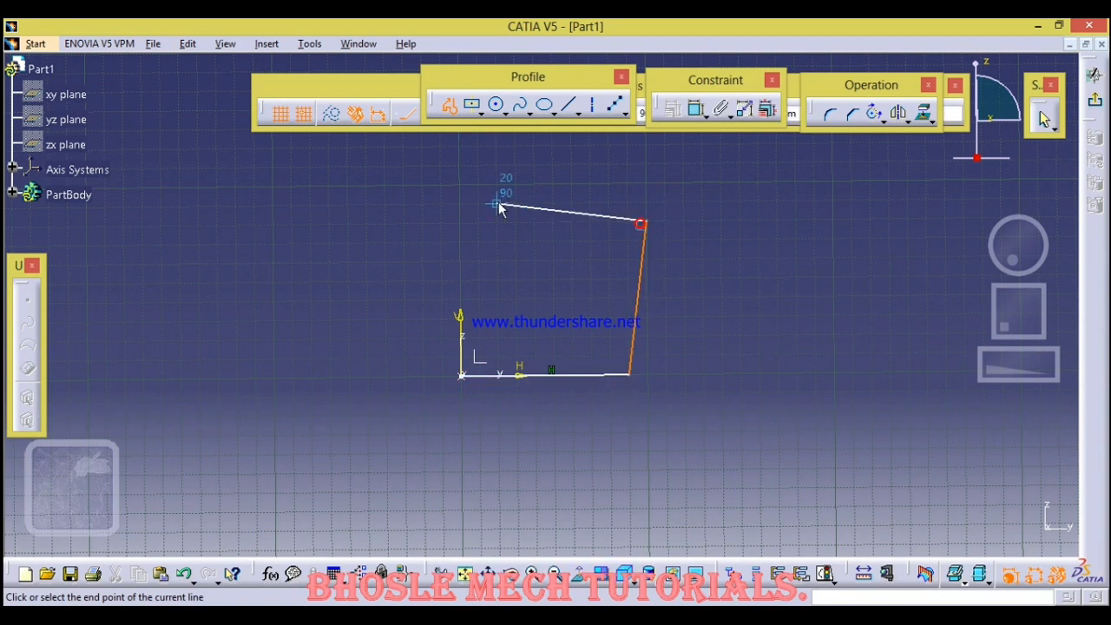
click(460, 222)
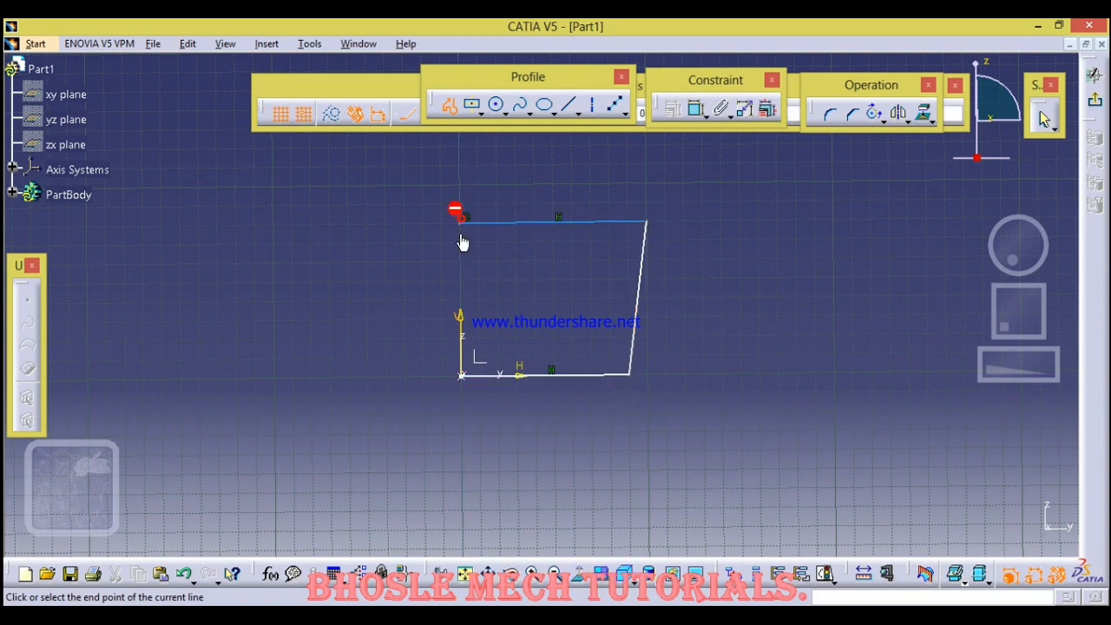
click(461, 375)
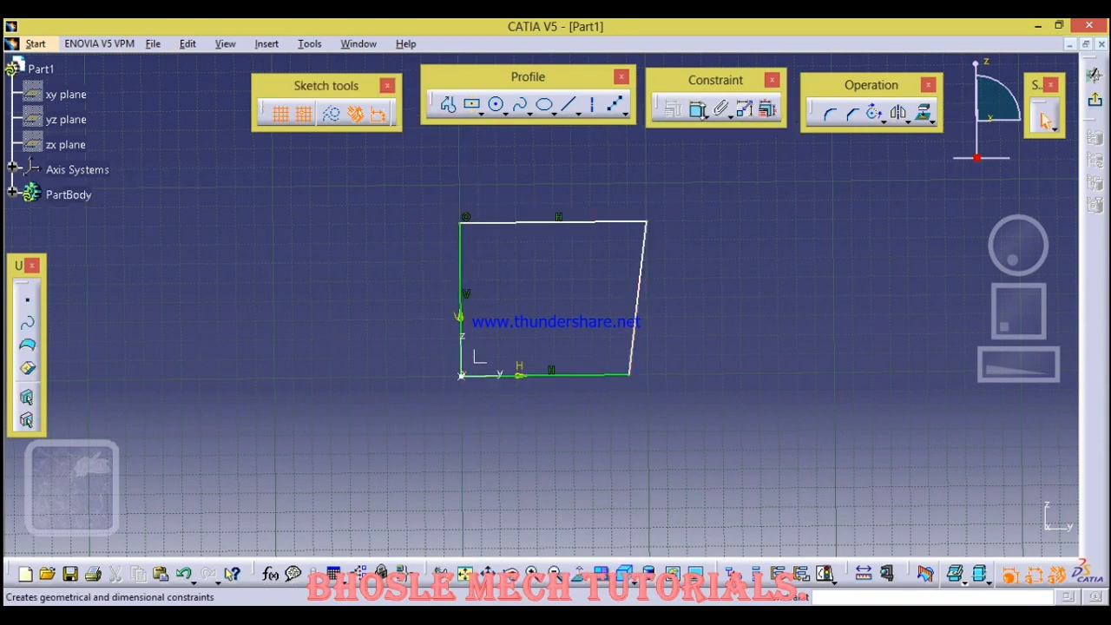
Dimension the lengths of the profile's slanted side and its top edge, placing both dimensions outside the shape.
click(696, 110)
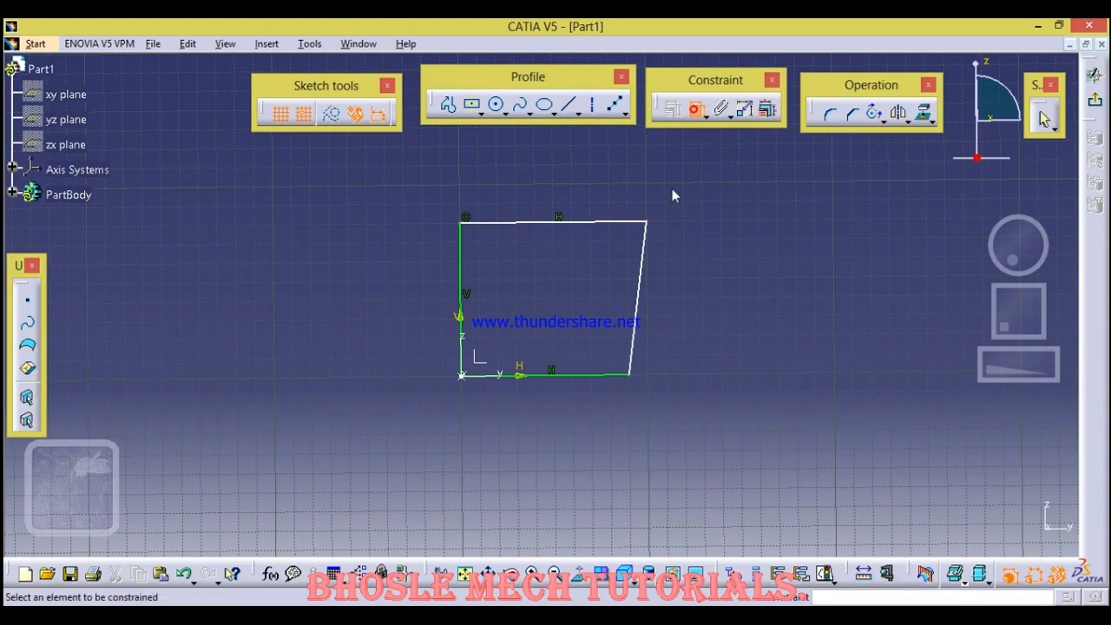
click(643, 271)
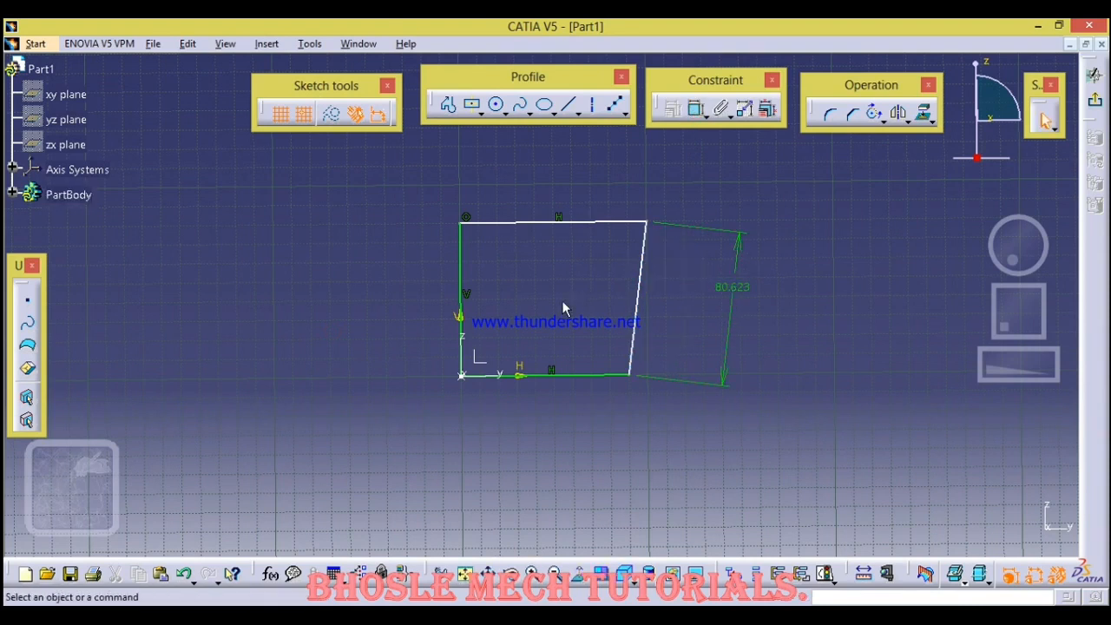
click(572, 225)
click(696, 108)
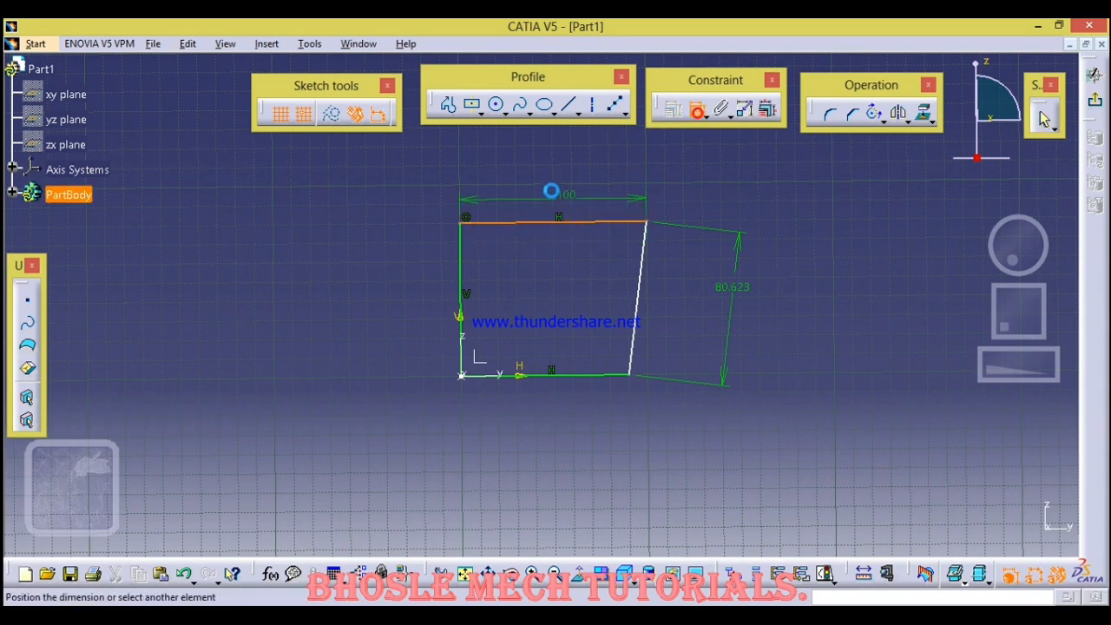
click(543, 176)
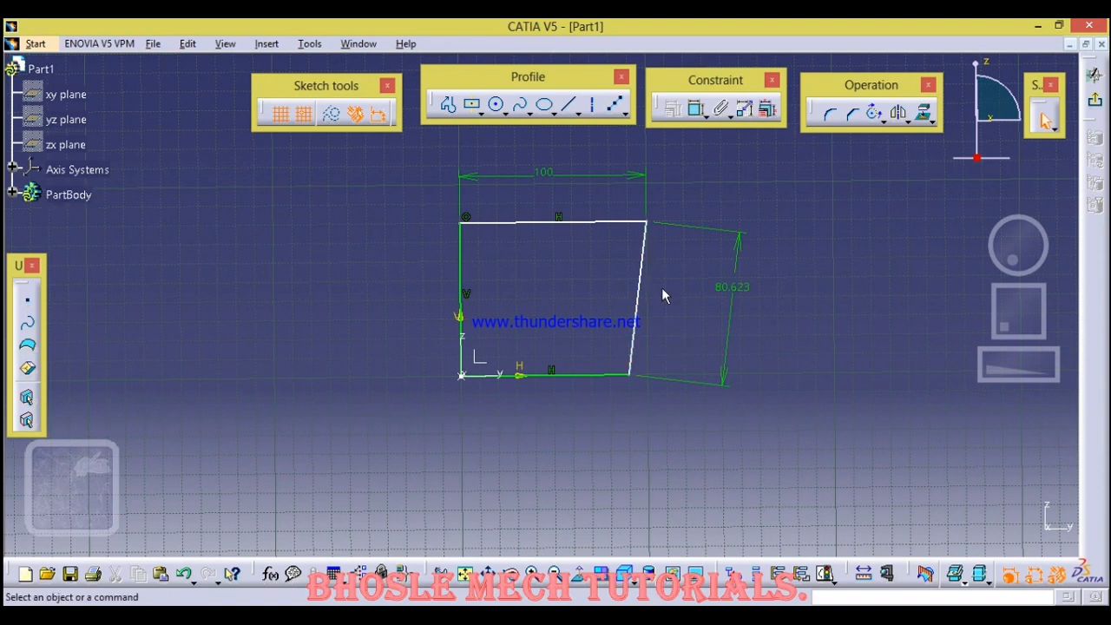
Set the slanted side's length to 30 mm.
click(733, 286)
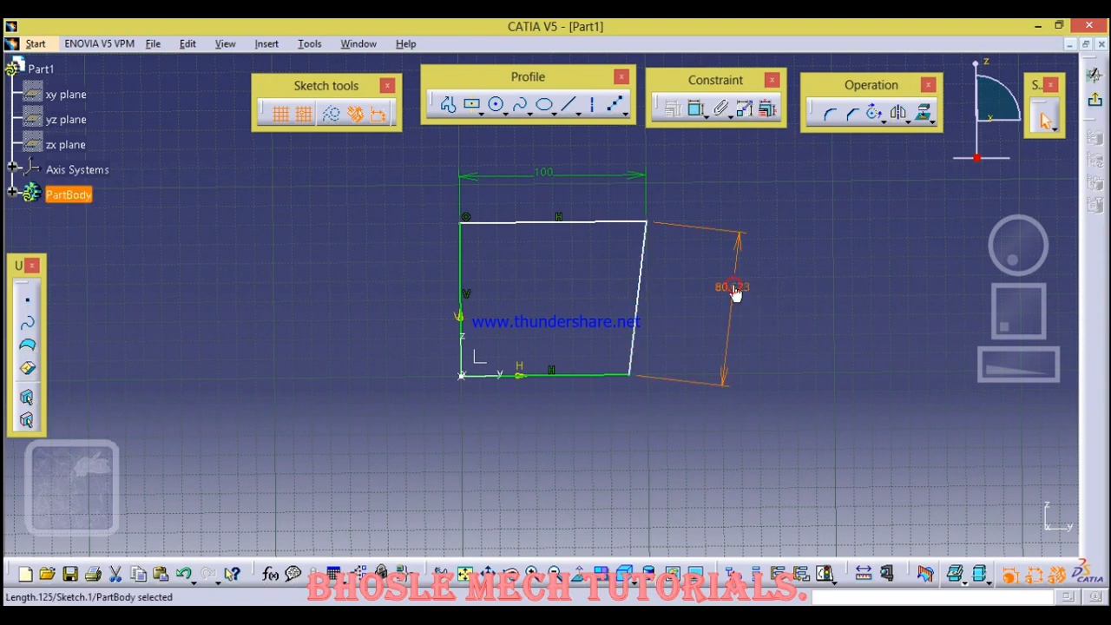
right_click(732, 294)
click(695, 299)
double_click(740, 288)
click(873, 277)
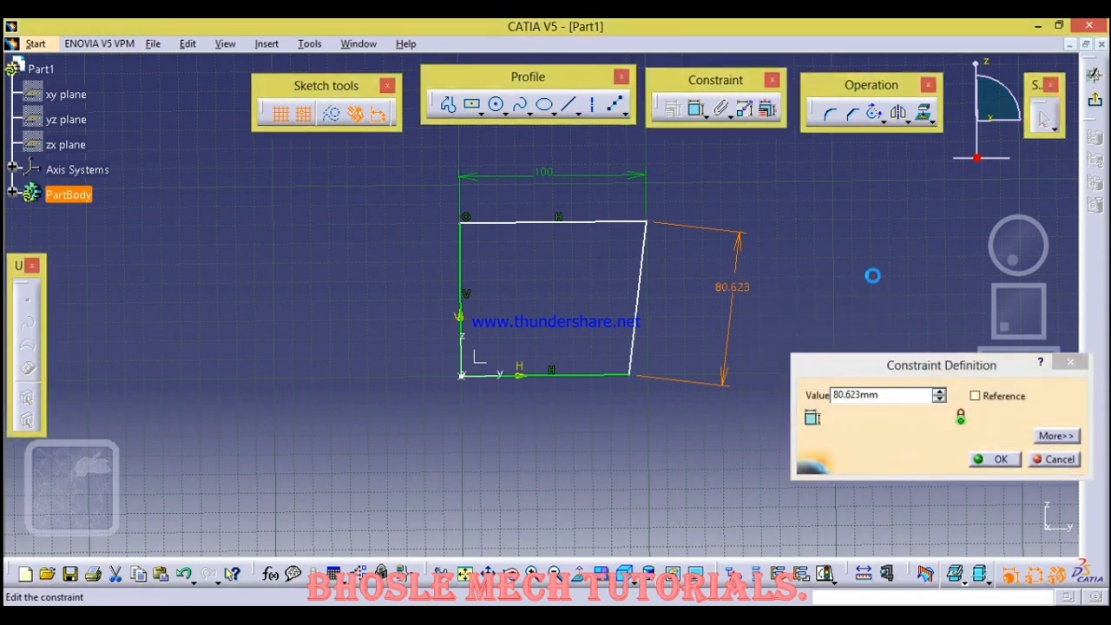
click(892, 394)
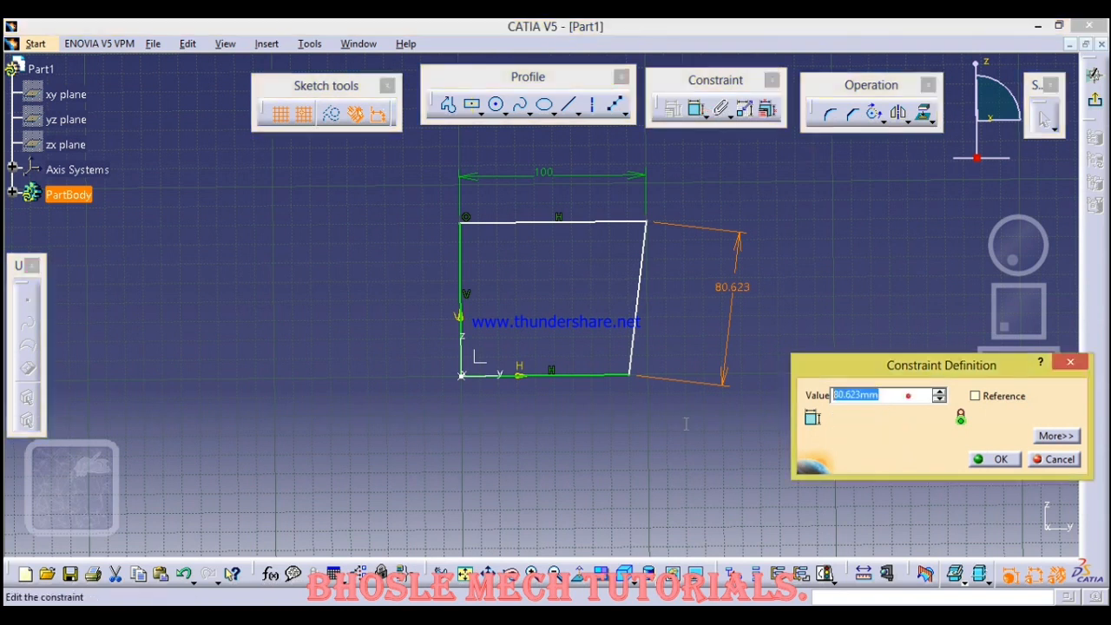
text(30)
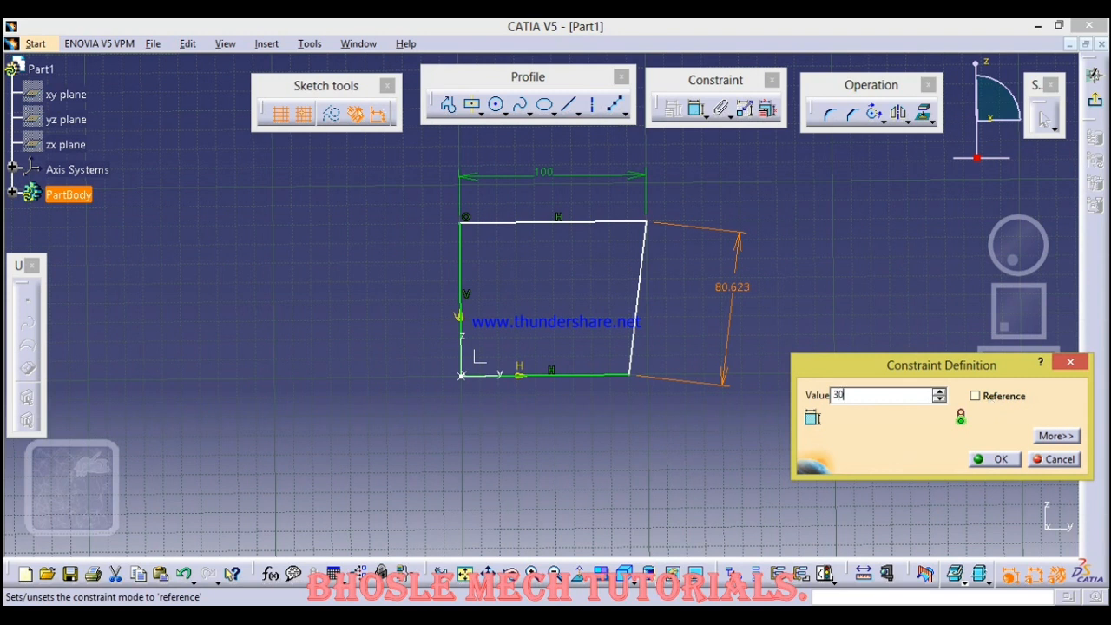
key(Return)
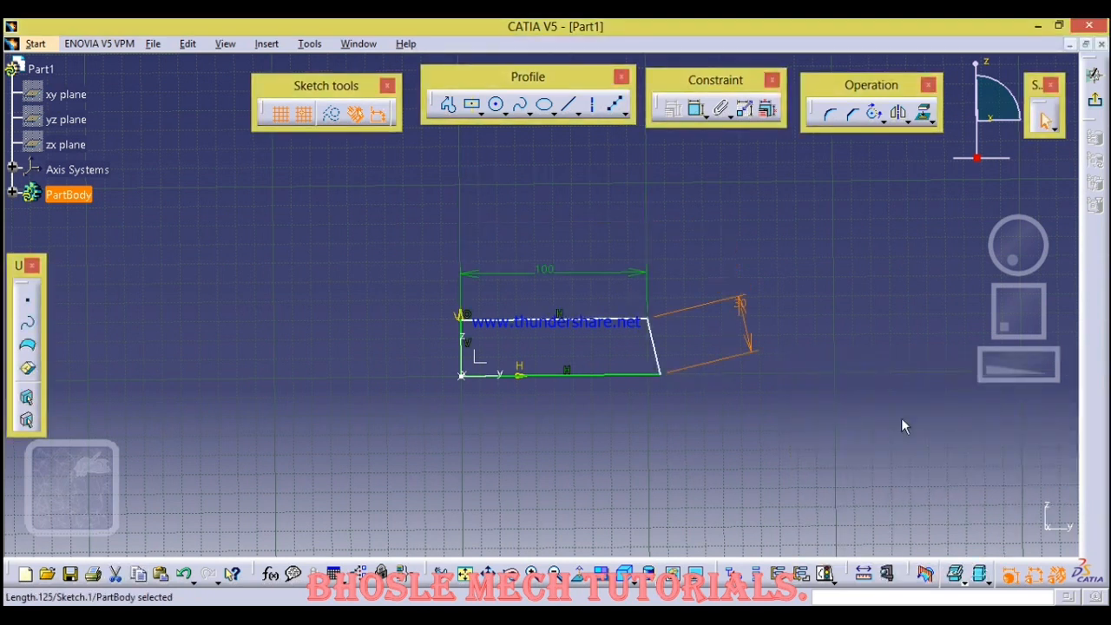
Constrain the profile's slanted side to be perpendicular to its top edge.
middle_drag(708, 455, 813, 321)
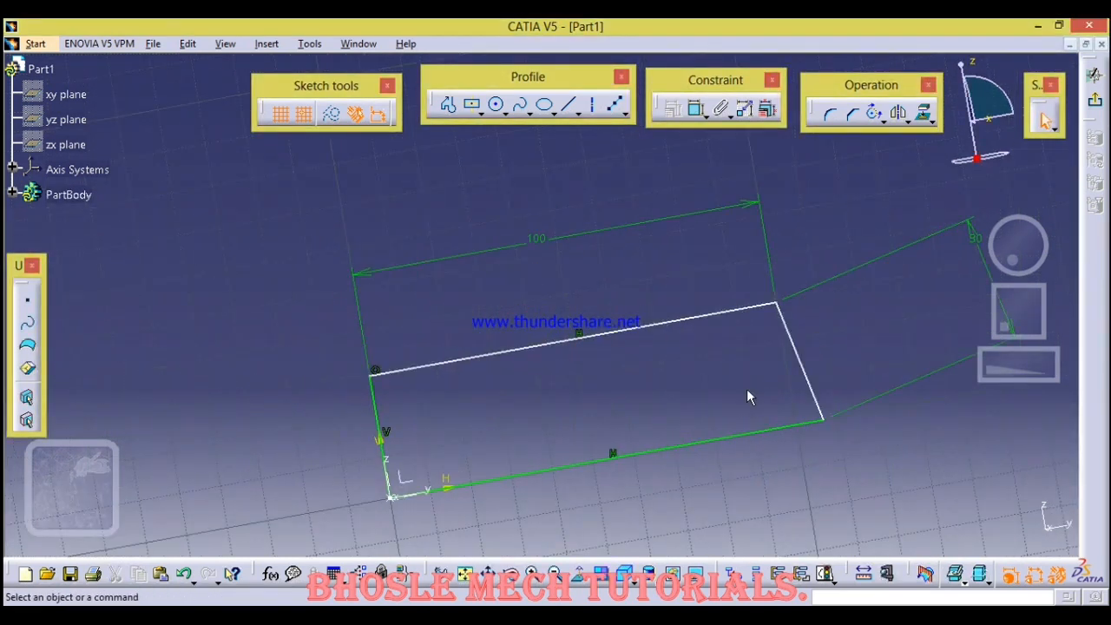
middle_drag(747, 391, 714, 462)
scroll(714, 462, down, 1)
mouse_move(823, 373)
middle_down()
mouse_move(828, 424)
mouse_move(704, 438)
mouse_move(737, 414)
mouse_move(708, 284)
middle_up()
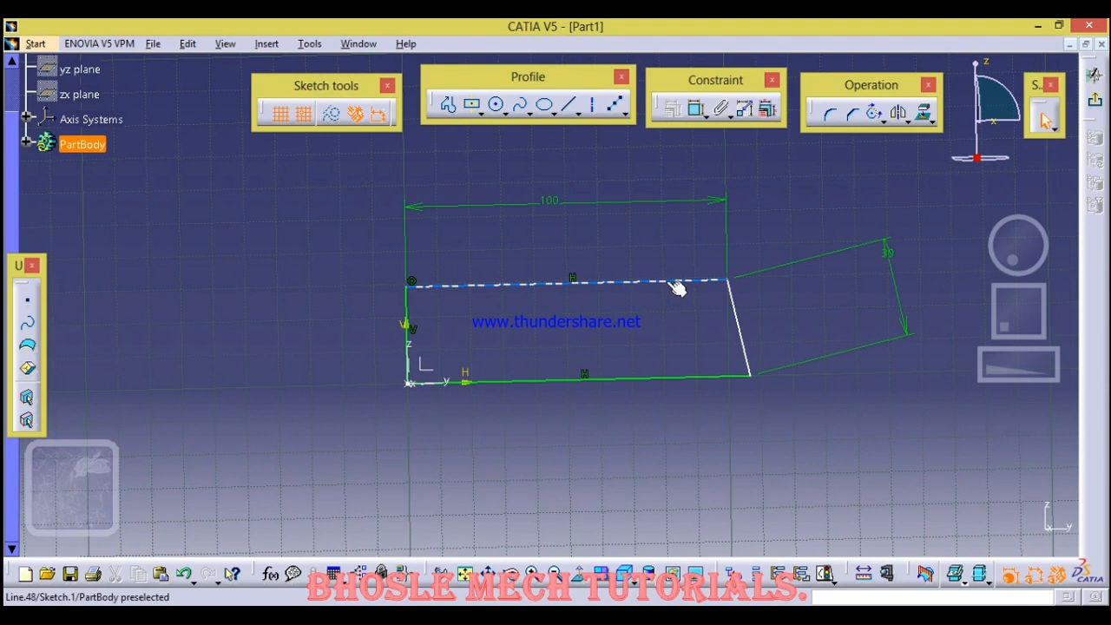
click(677, 287)
ctrl+click(733, 307)
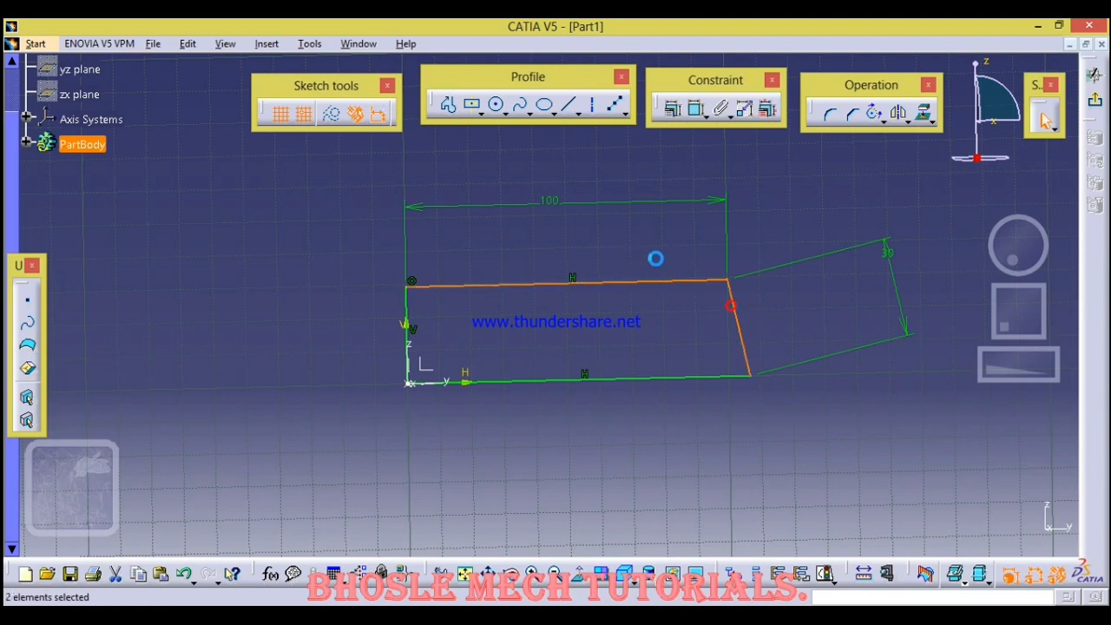
click(698, 112)
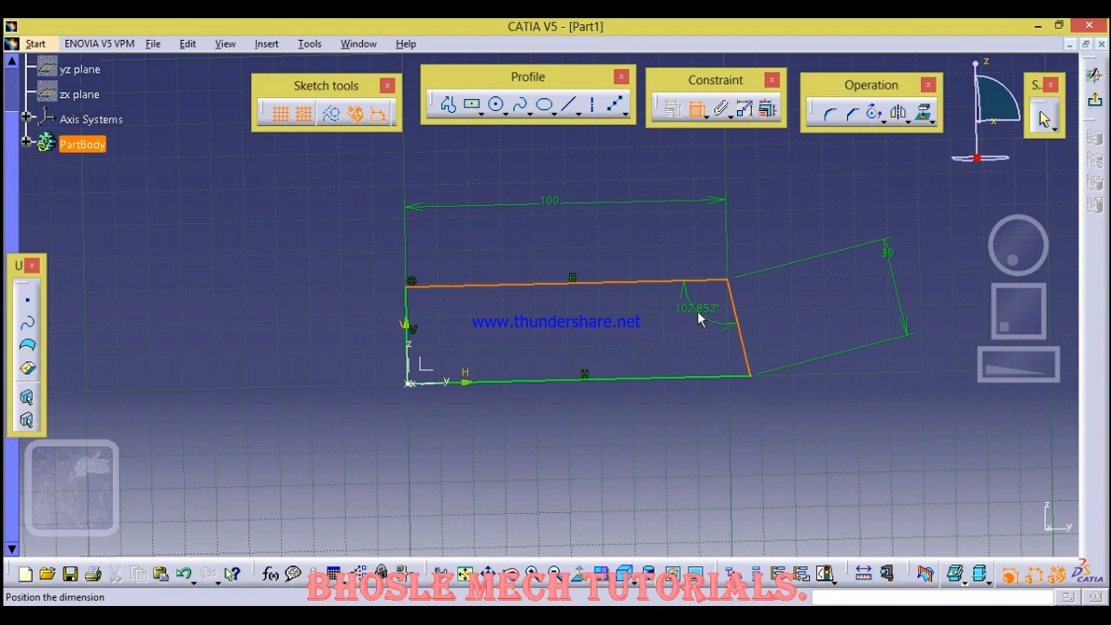
right_click(697, 311)
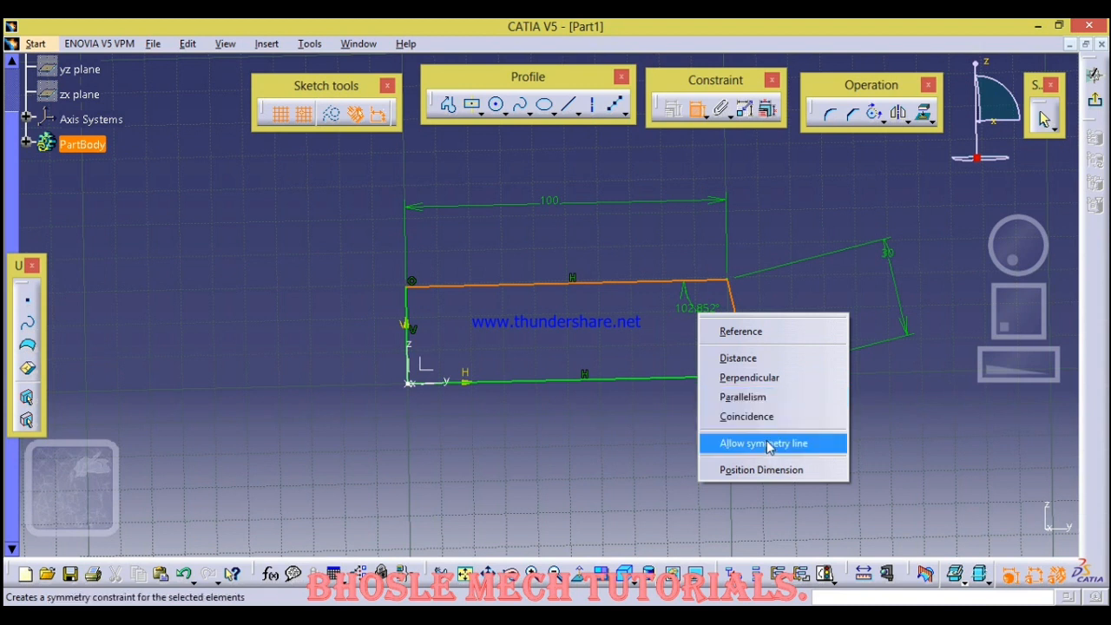
click(779, 381)
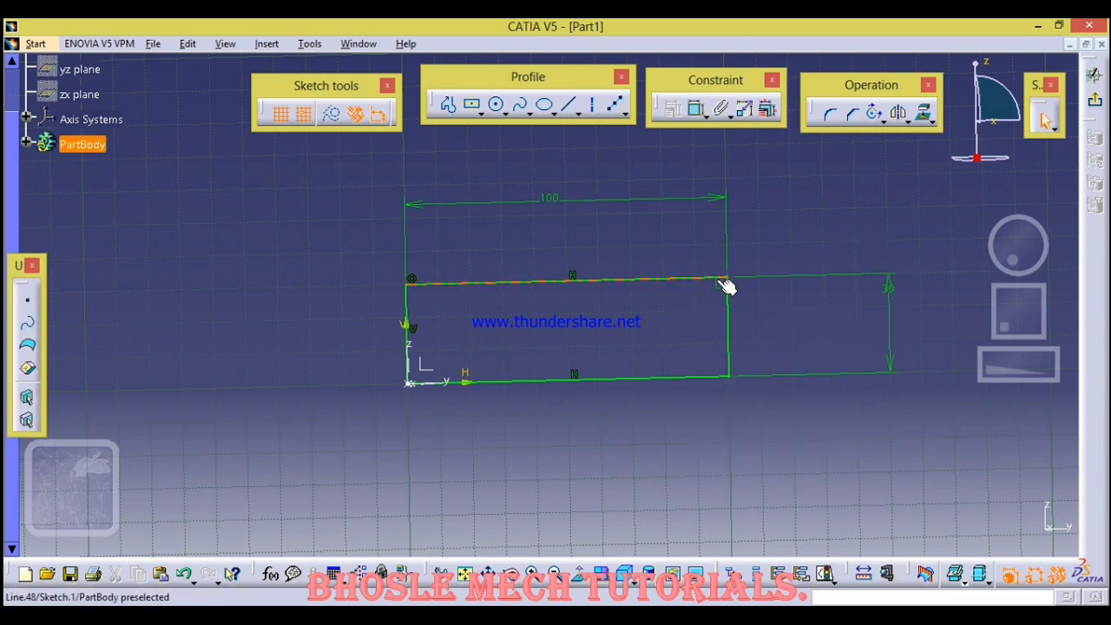
Delete the entire rectangular profile together with its dimensions and constraints.
mouse_move(799, 311)
middle_down()
mouse_move(818, 310)
mouse_move(776, 353)
mouse_move(802, 298)
mouse_move(860, 223)
mouse_move(751, 198)
middle_up()
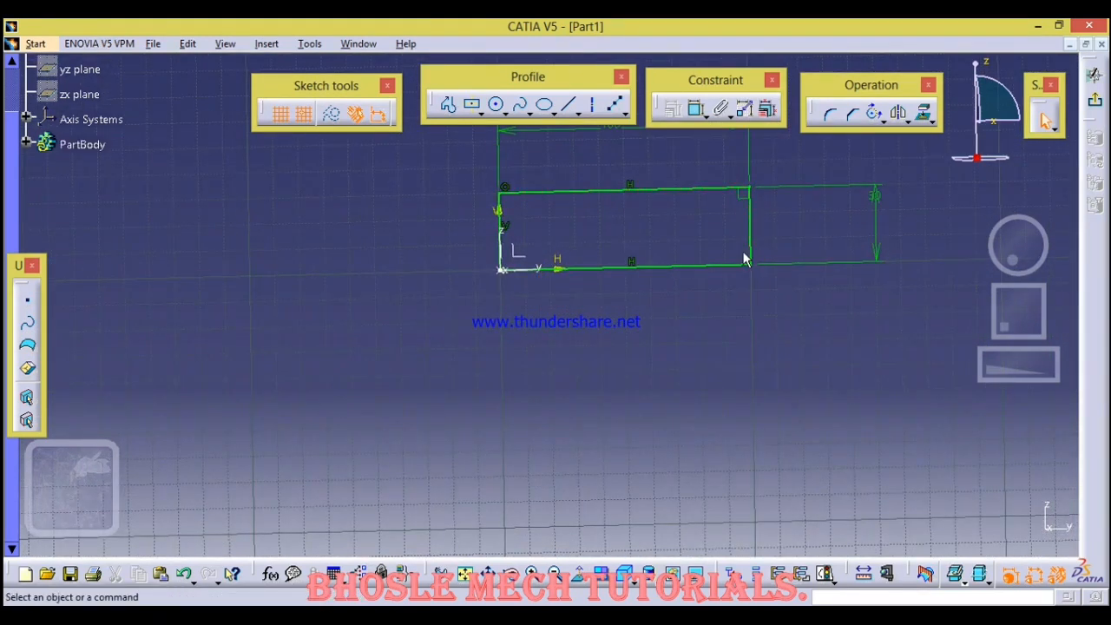
mouse_move(783, 249)
middle_down()
mouse_move(813, 230)
mouse_move(781, 286)
mouse_move(702, 340)
mouse_move(766, 291)
mouse_move(764, 263)
mouse_move(288, 167)
middle_up()
mouse_move(288, 167)
mouse_down()
mouse_move(712, 402)
mouse_move(870, 423)
mouse_up()
key(Delete)
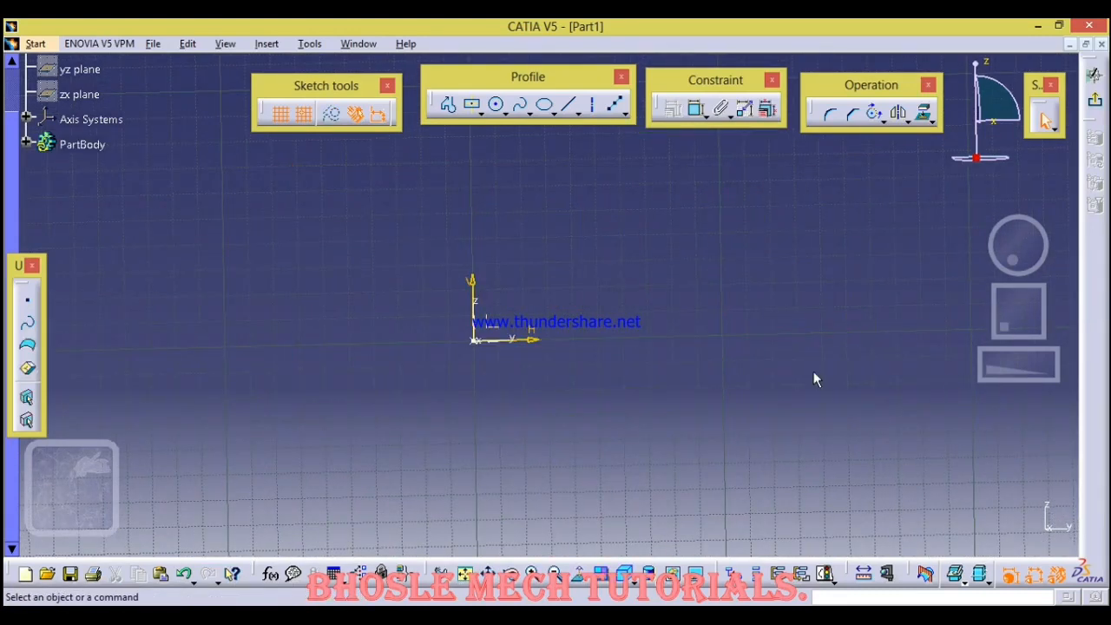
Draw a circle centred above the horizontal axis, on the positive side of the vertical axis.
click(725, 115)
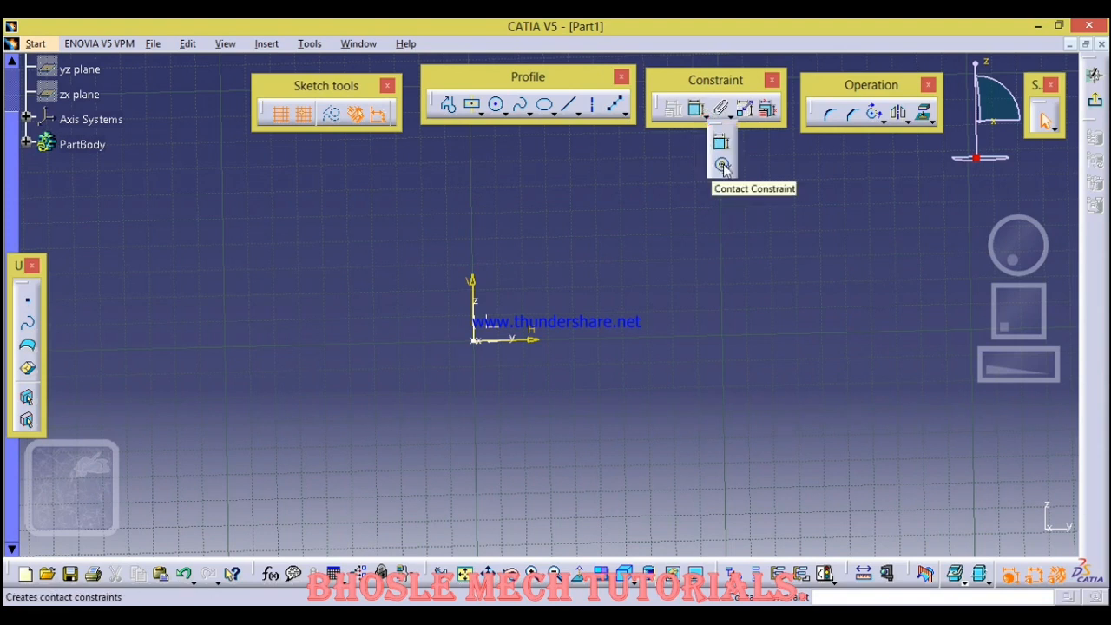
click(723, 165)
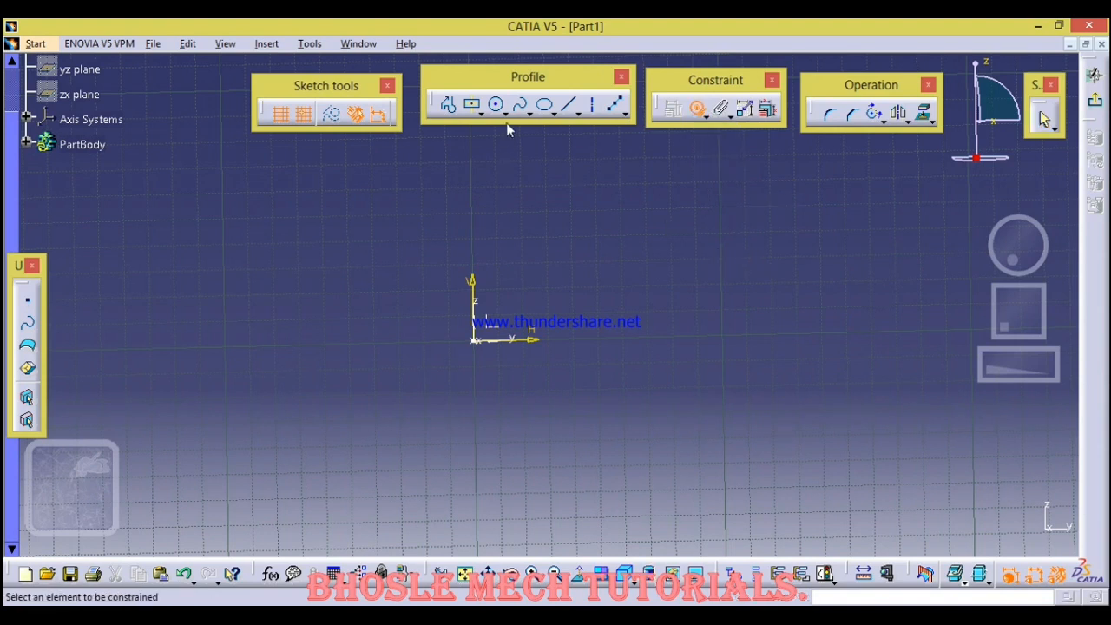
click(496, 104)
click(597, 261)
click(676, 262)
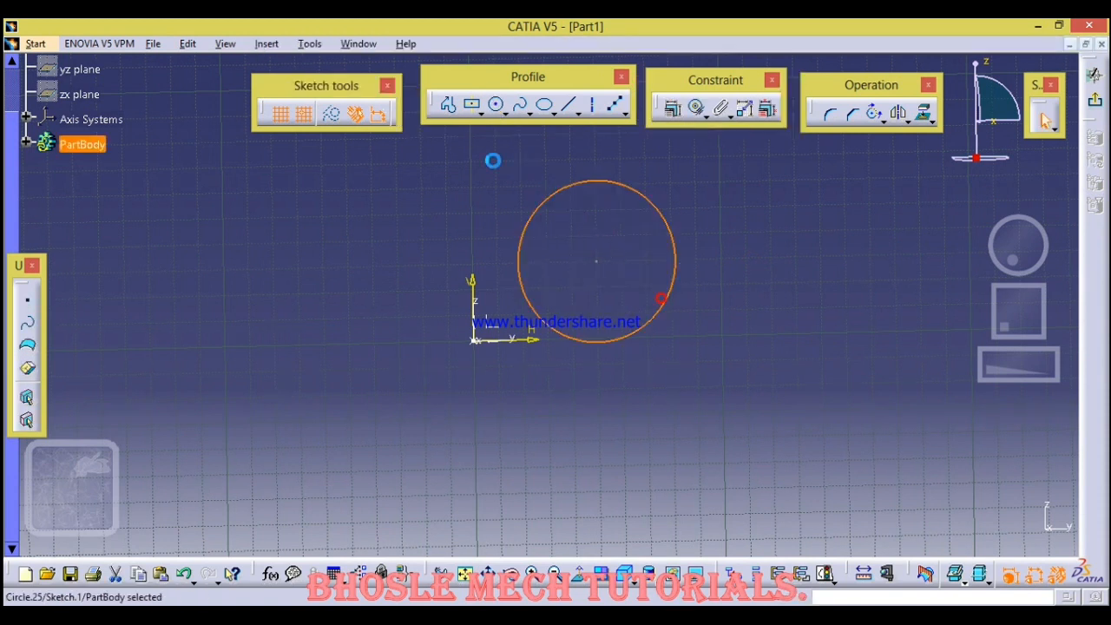
Draw a tall, narrow centred rectangle beside the circle, farther along the positive horizontal direction and clear of the circle.
click(472, 105)
click(820, 281)
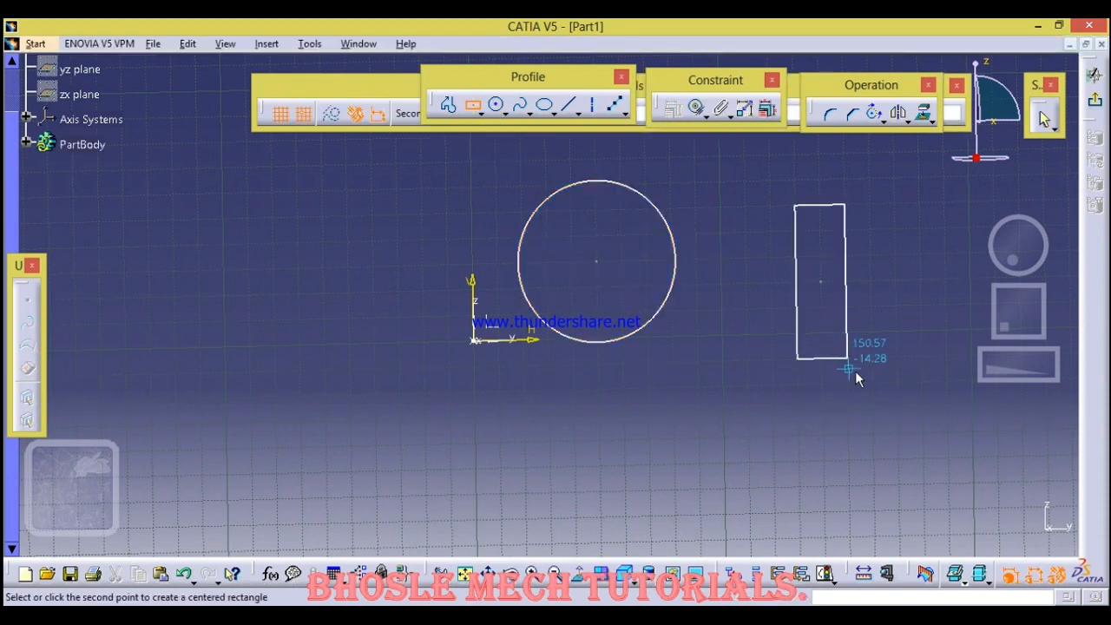
click(850, 383)
click(608, 356)
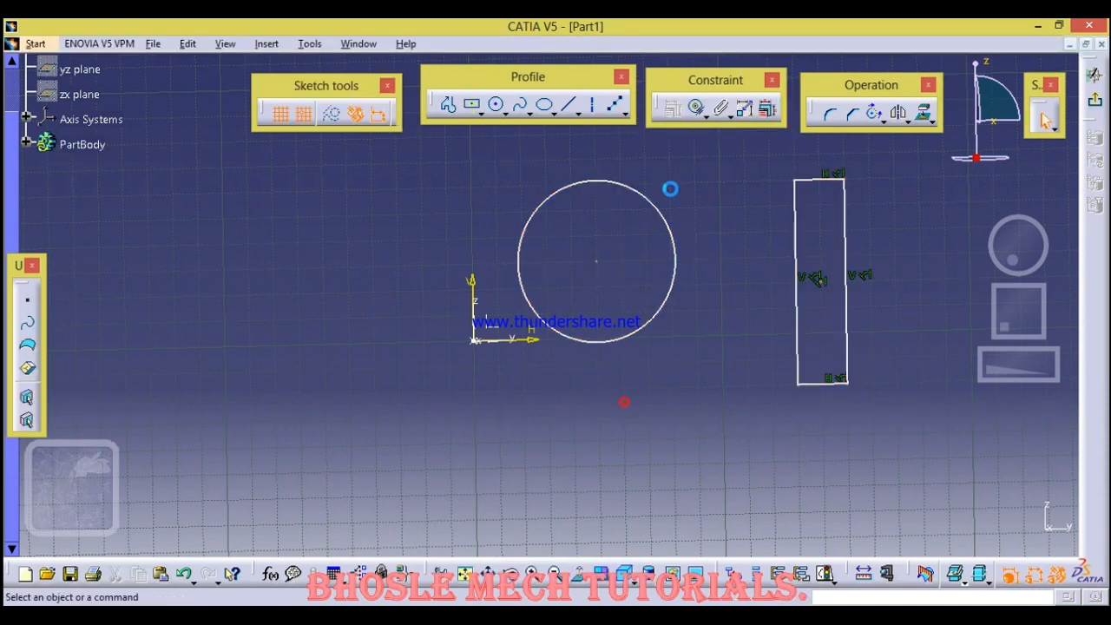
Apply a Contact Constraint between the circle and the rectangle's nearest vertical side.
click(698, 110)
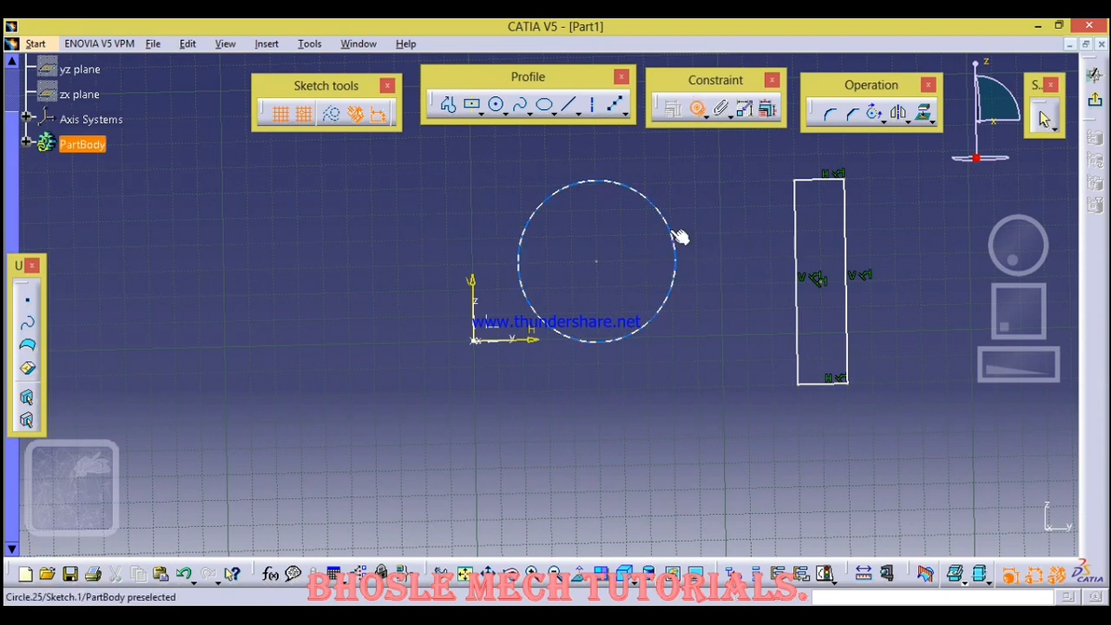
click(675, 236)
click(793, 235)
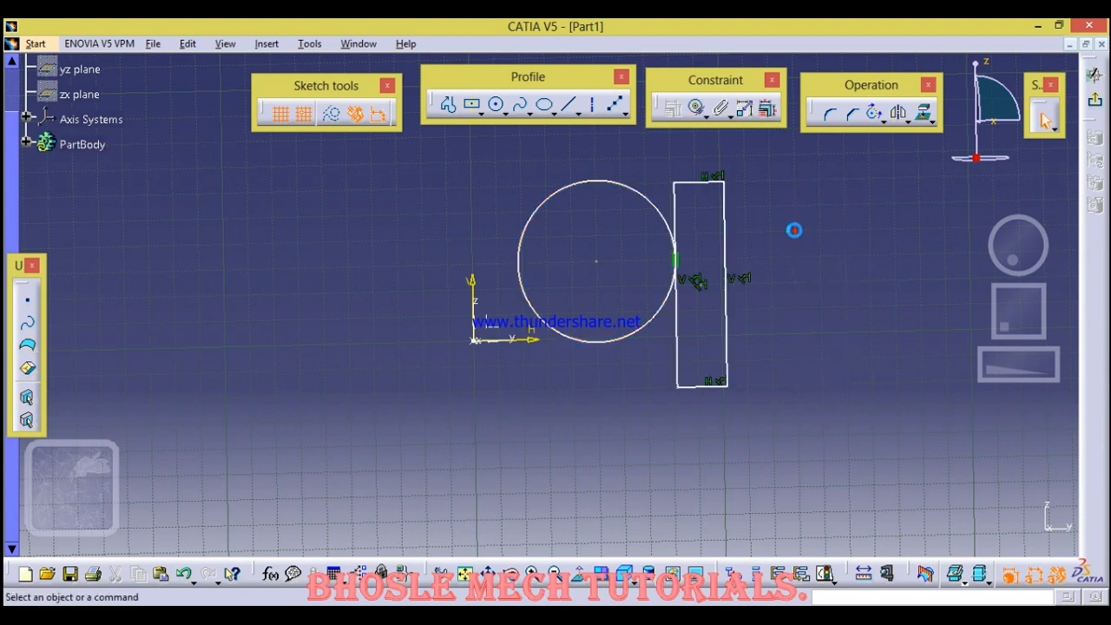
Delete the circle and the centred rectangle together with their constraints.
mouse_move(778, 281)
middle_down()
mouse_move(808, 254)
mouse_move(798, 286)
middle_up()
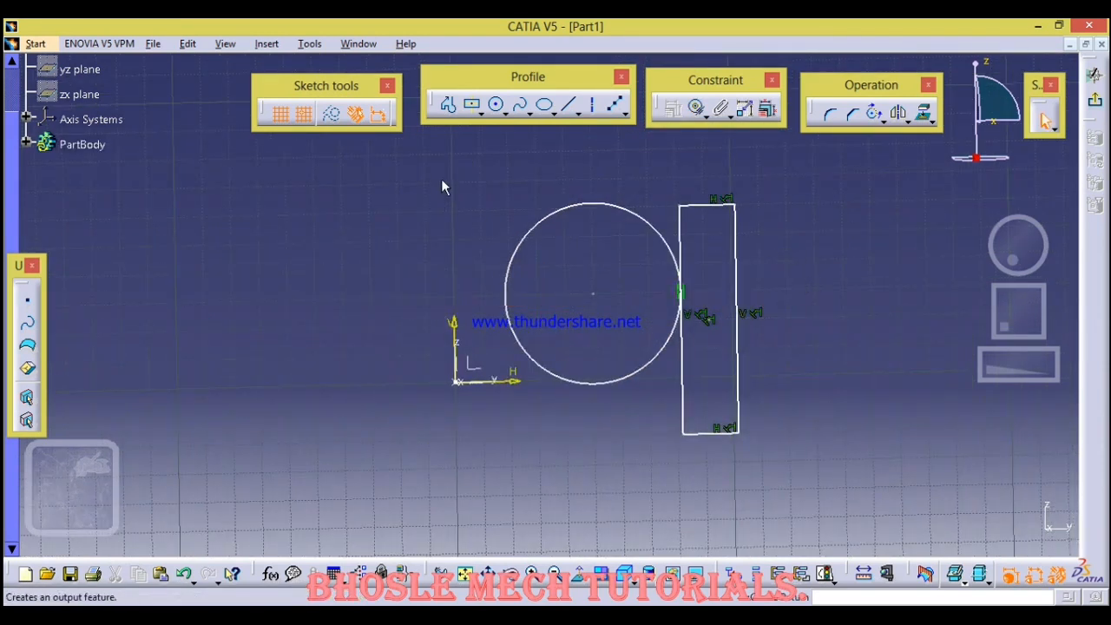
drag(442, 182, 831, 494)
key(Delete)
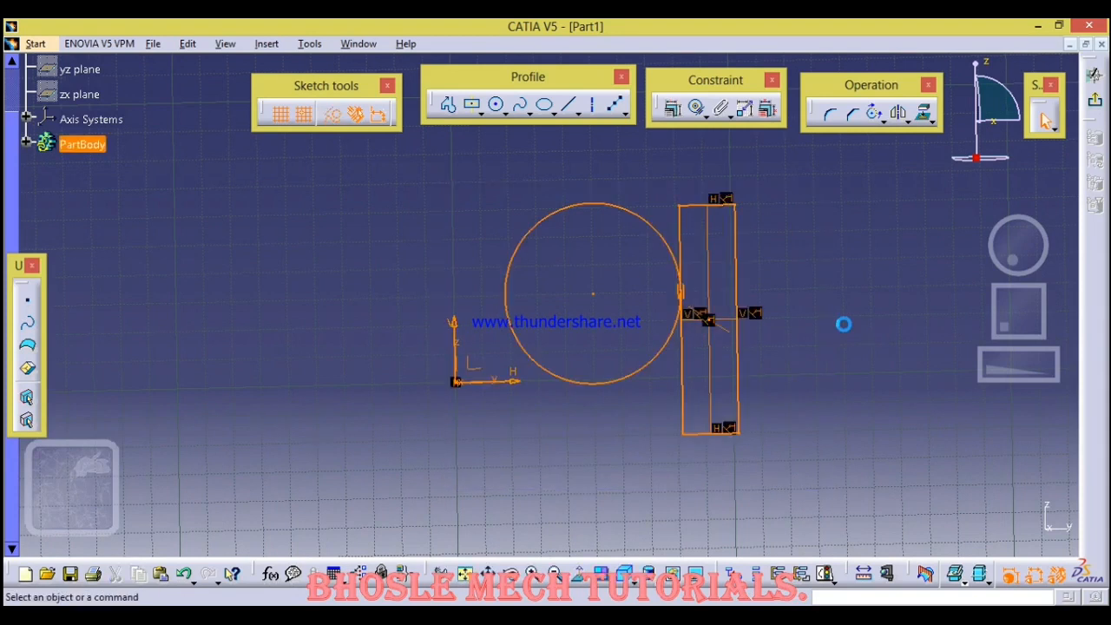
Draw an open zigzag profile of three connected lines above the horizontal axis, on the positive side of the vertical axis.
middle_drag(724, 216, 677, 267)
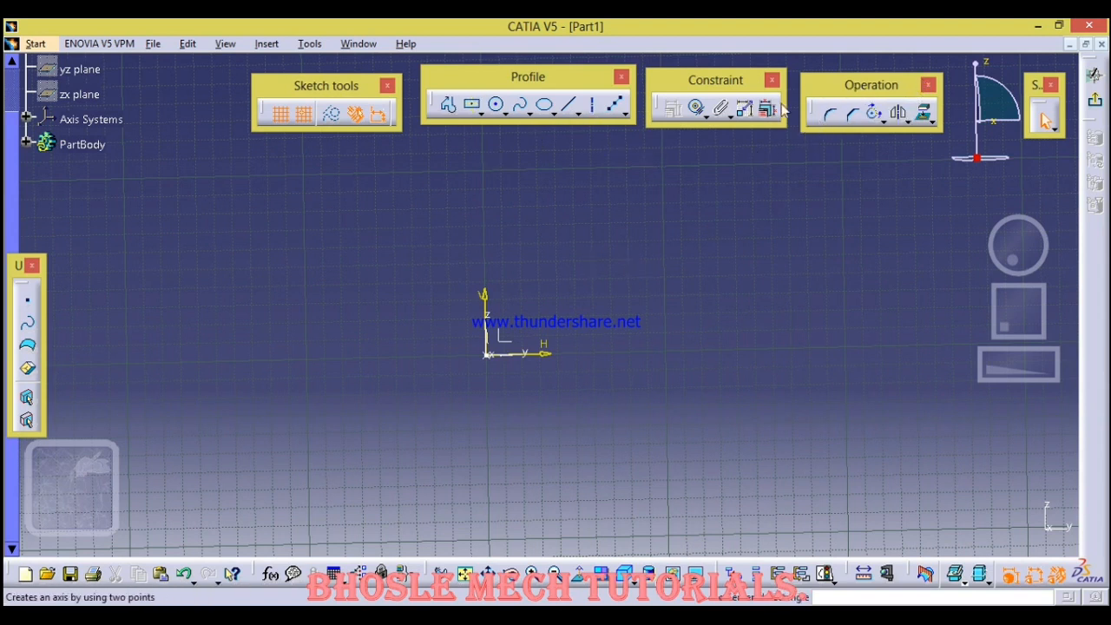
click(447, 106)
click(594, 334)
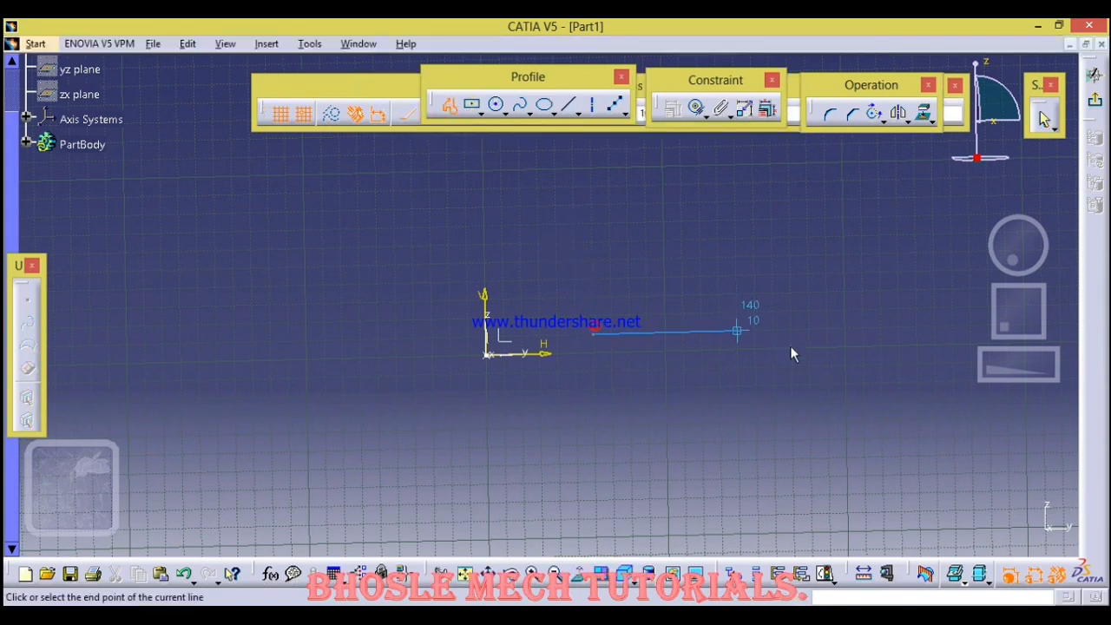
click(790, 346)
click(753, 203)
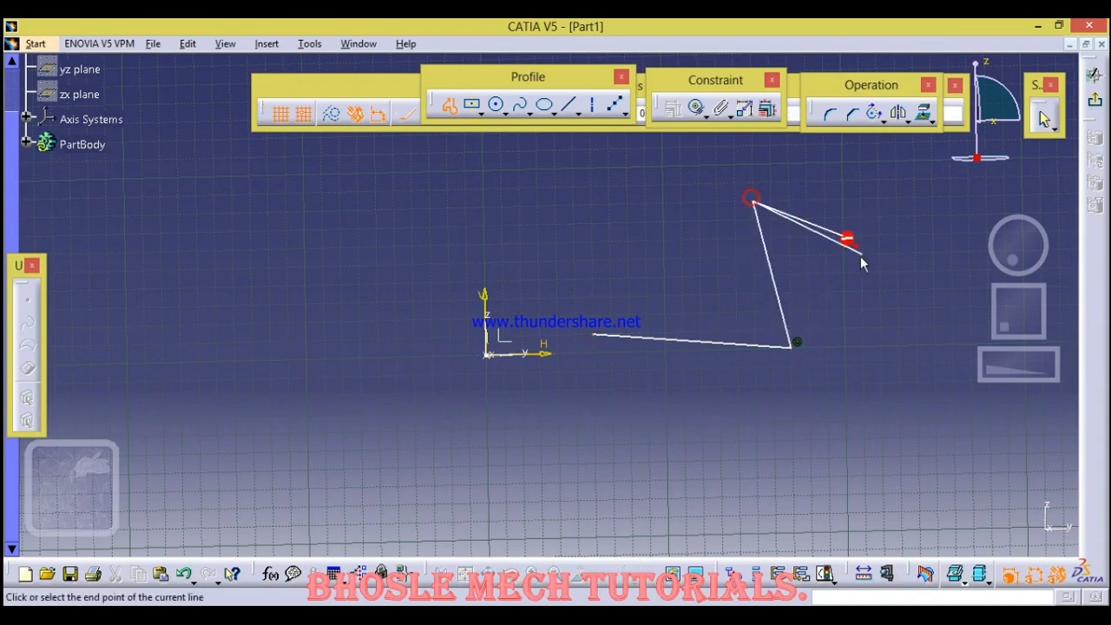
click(953, 354)
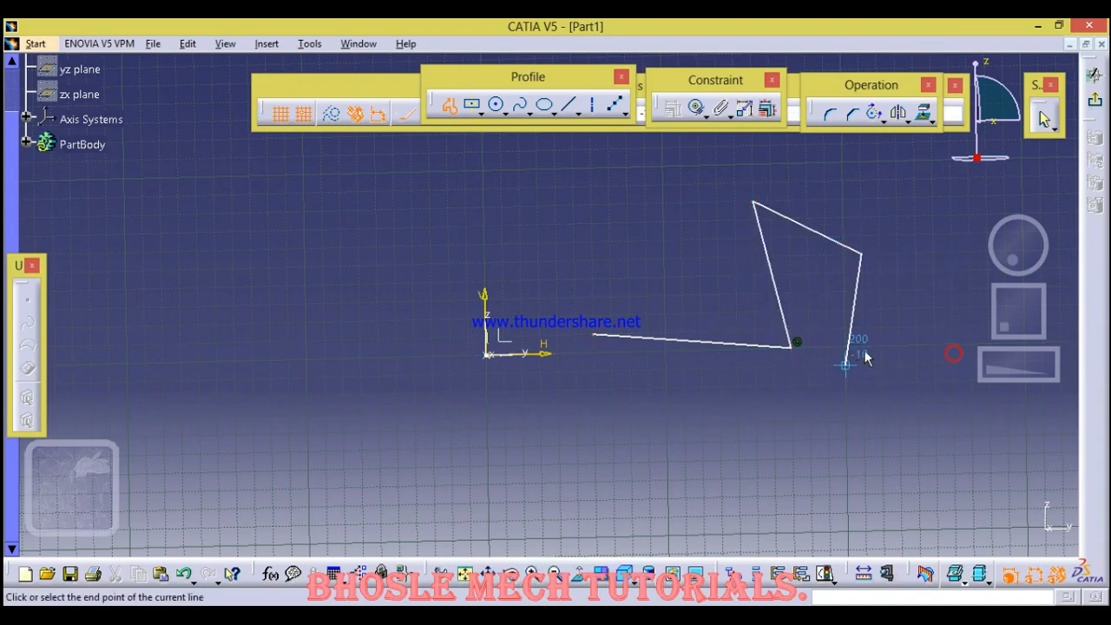
key(Escape)
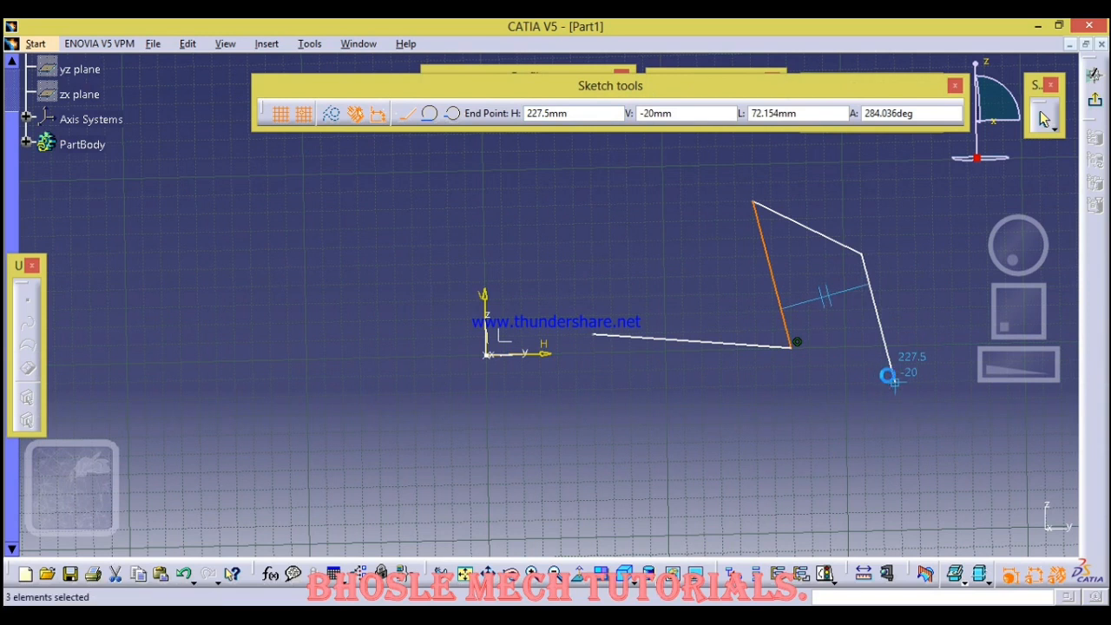
click(807, 420)
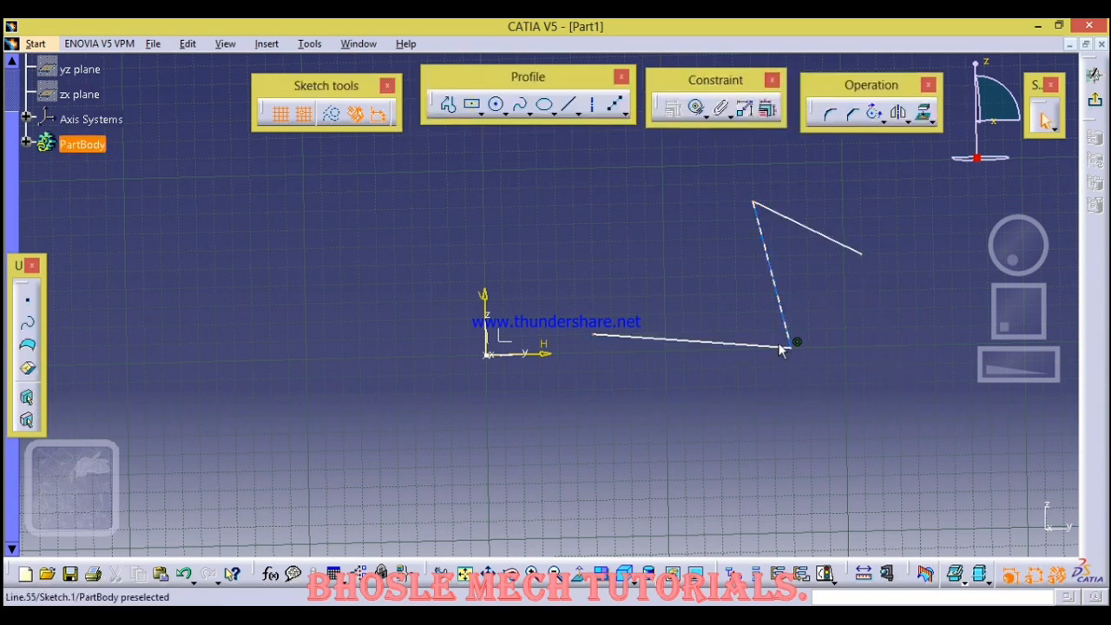
Round the corner between the profile's lower line and its steep middle line with a radius of about 26 mm.
click(830, 115)
click(773, 279)
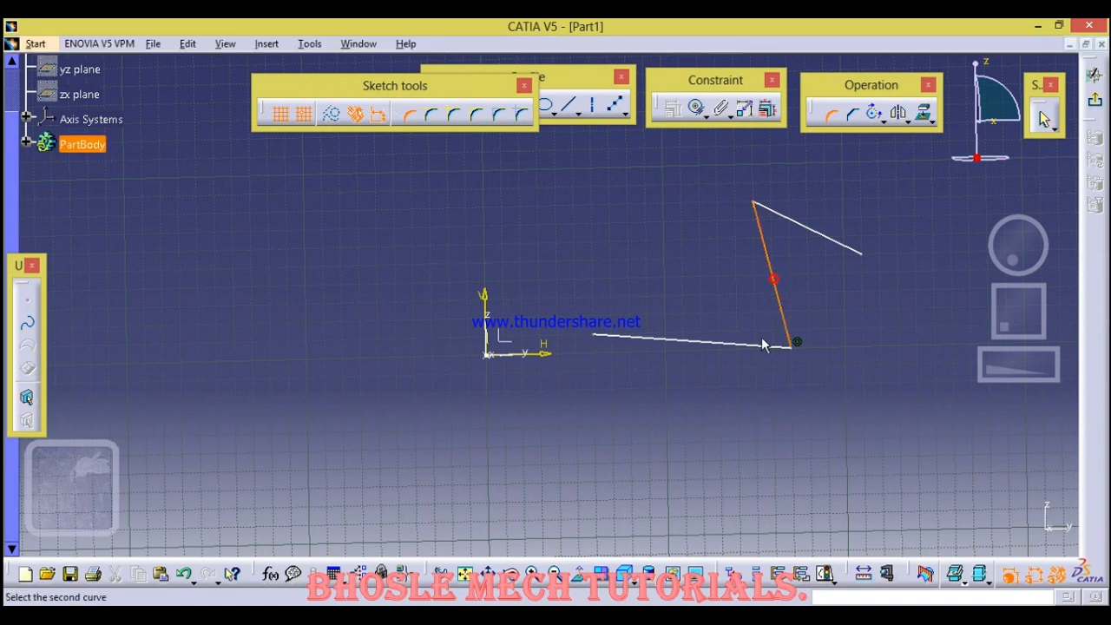
click(769, 347)
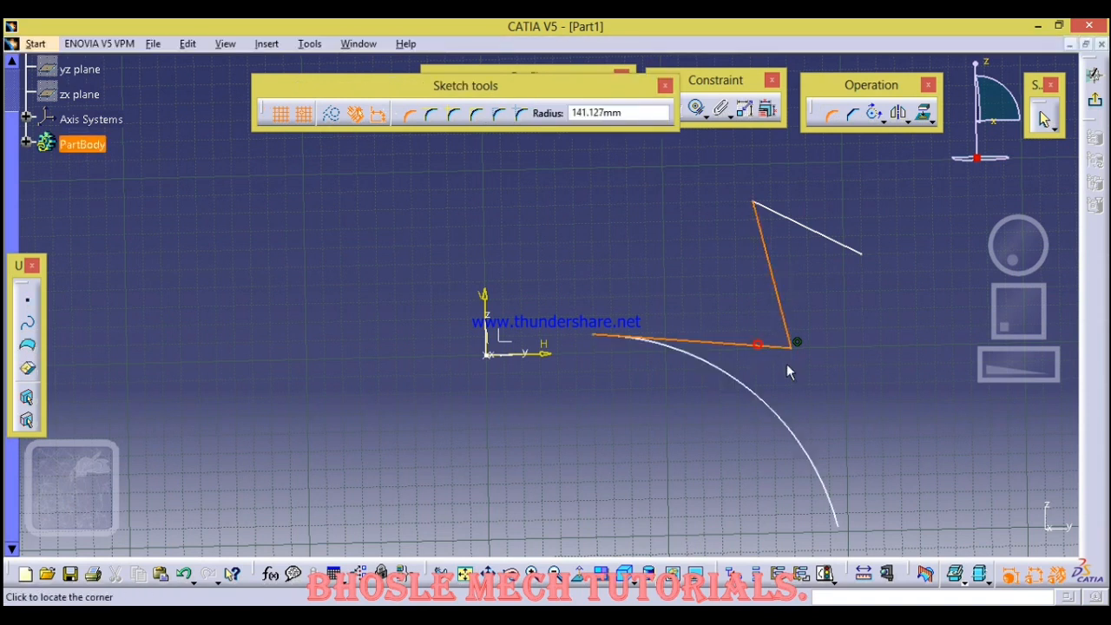
click(772, 319)
mouse_move(803, 408)
ctrl+middle_down()
mouse_move(881, 301)
mouse_move(850, 335)
mouse_move(831, 323)
mouse_move(786, 338)
ctrl+middle_up()
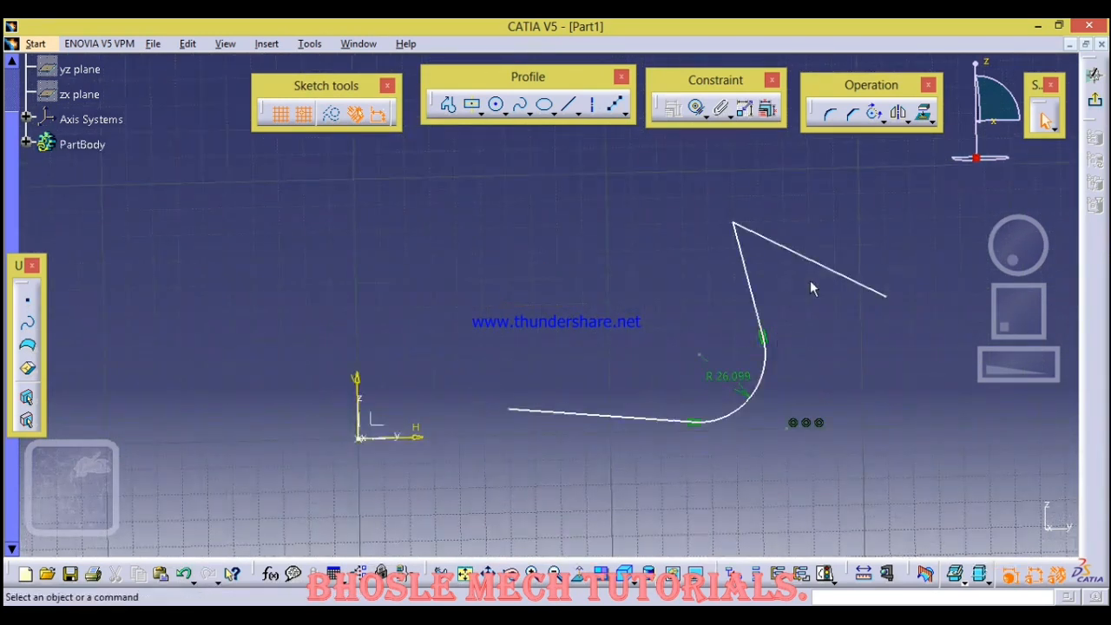
Chamfer the profile's upper vertex between the steep line and the sloping end line, about 10.7 mm long at about 65 degrees.
click(853, 116)
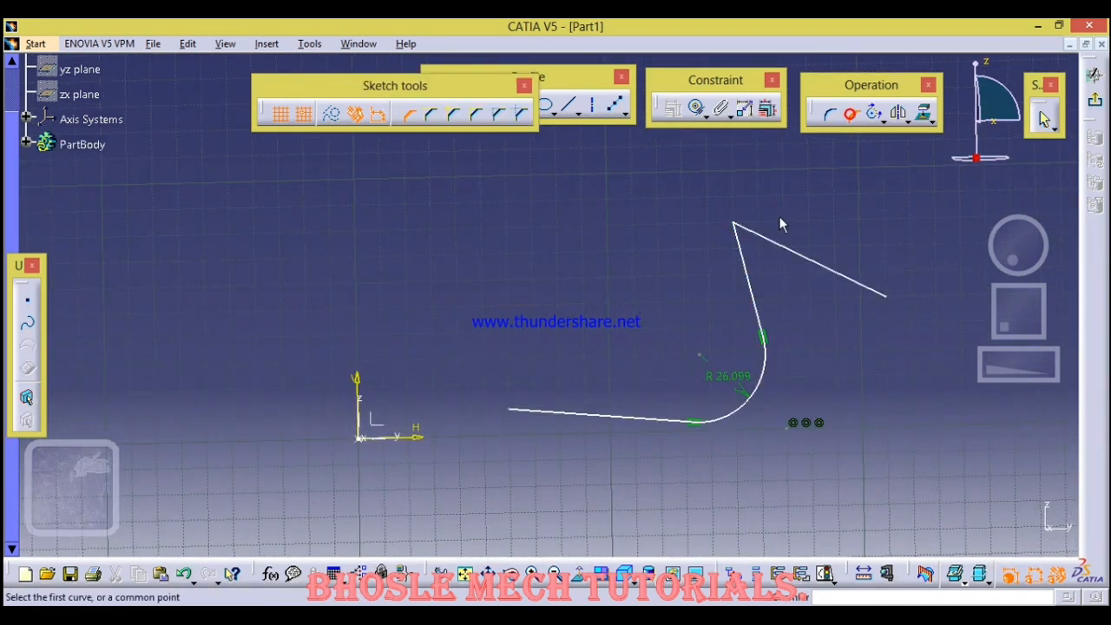
click(740, 257)
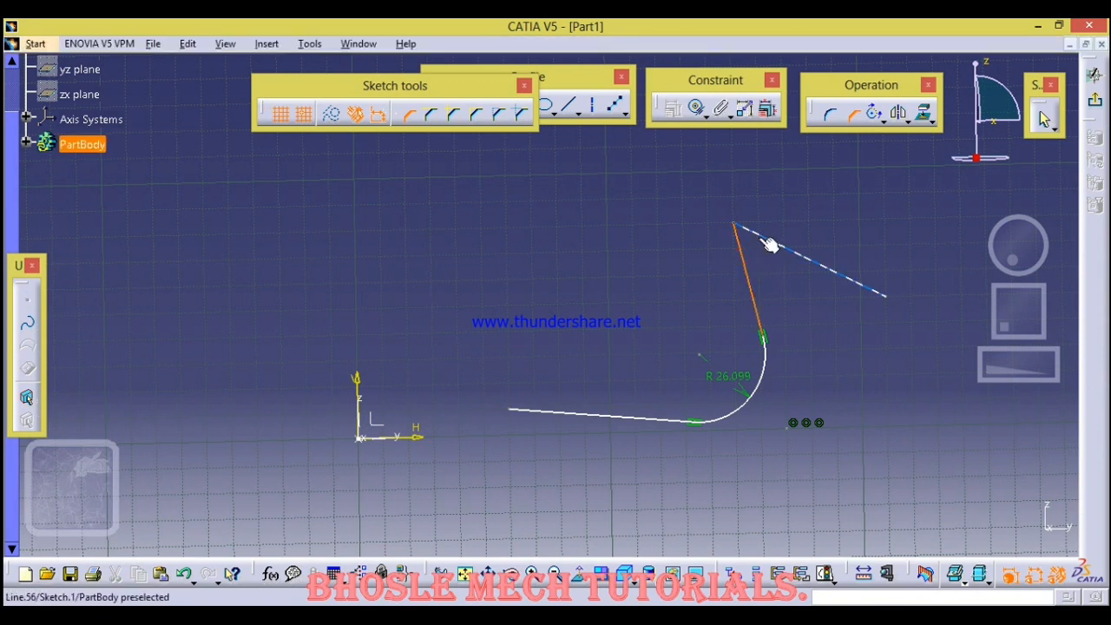
click(771, 242)
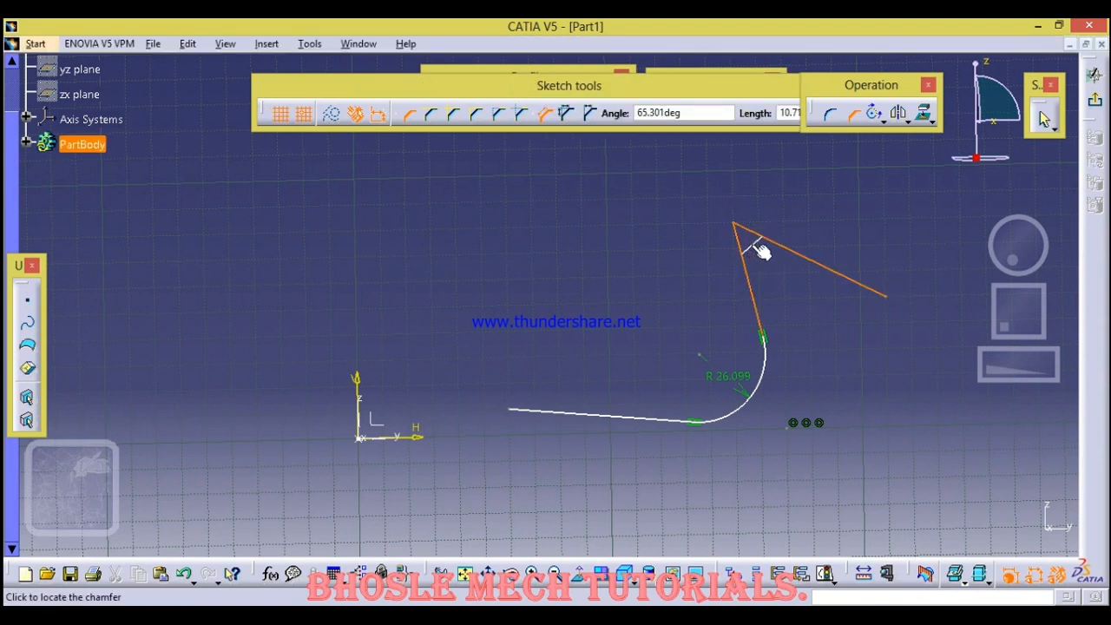
click(763, 250)
mouse_move(820, 297)
middle_down()
mouse_move(821, 273)
mouse_move(852, 246)
middle_up()
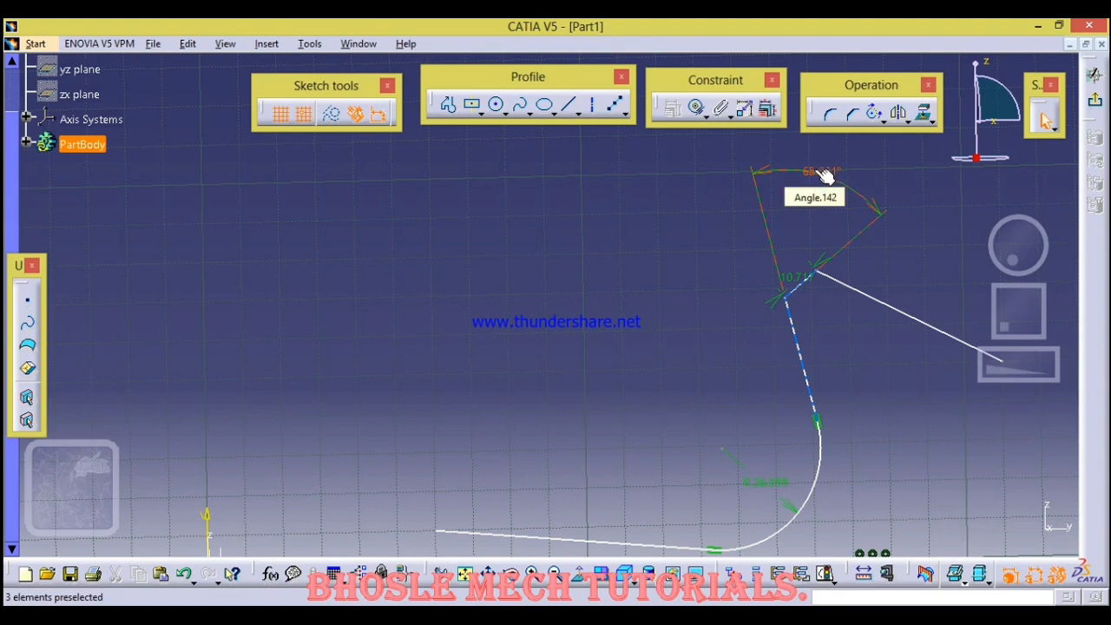
Delete the rounded and chamfered profile together with its constraints.
mouse_move(704, 276)
middle_down()
mouse_move(726, 260)
mouse_move(655, 332)
mouse_move(686, 312)
middle_up()
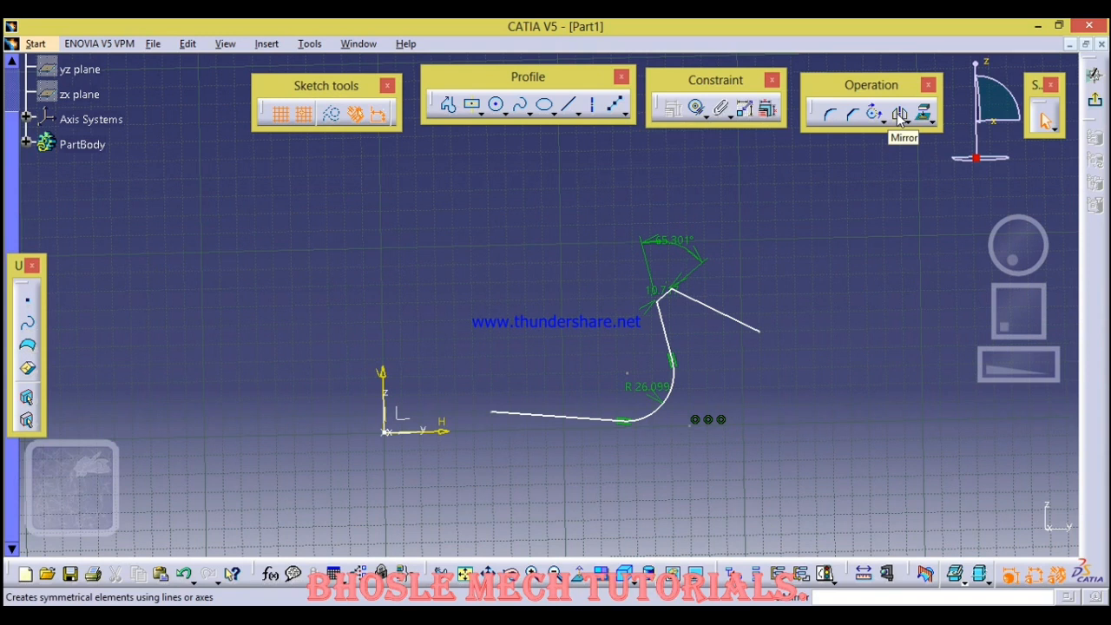
mouse_move(853, 282)
middle_down()
mouse_move(857, 301)
mouse_move(839, 315)
middle_up()
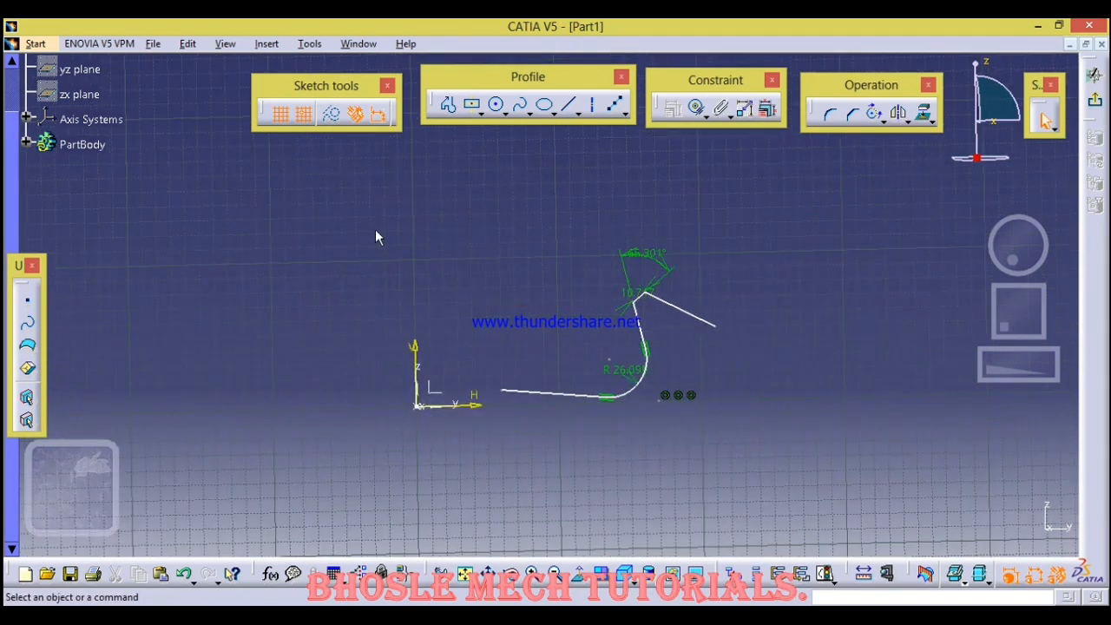
mouse_move(373, 231)
mouse_down()
mouse_move(744, 422)
mouse_move(783, 466)
mouse_up()
key(Delete)
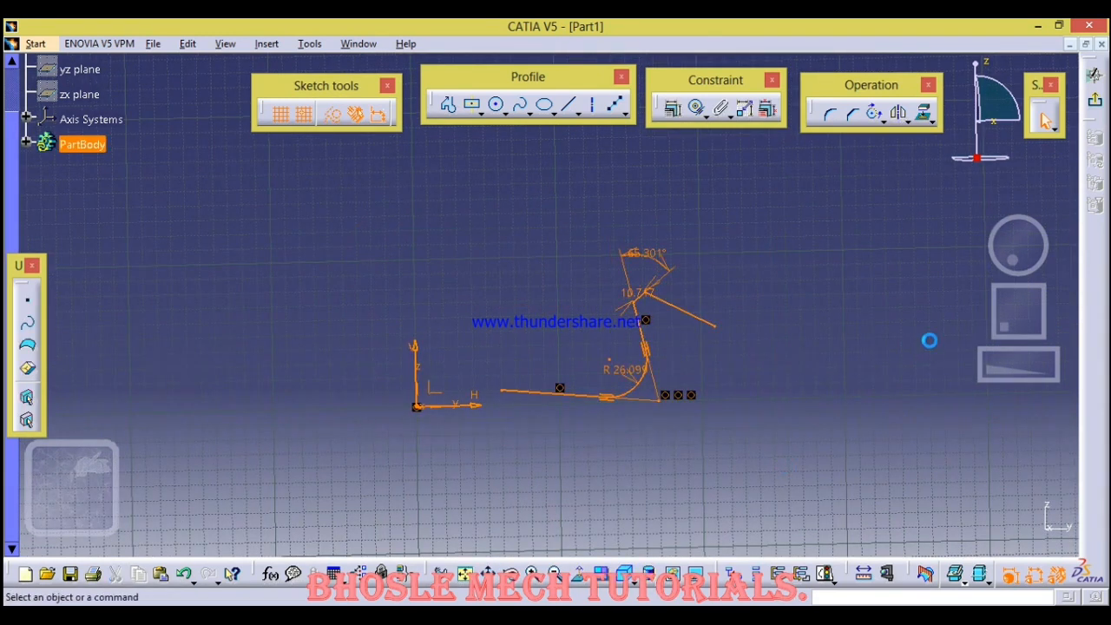
scroll(782, 324, down, 1)
middle_drag(782, 326, 768, 290)
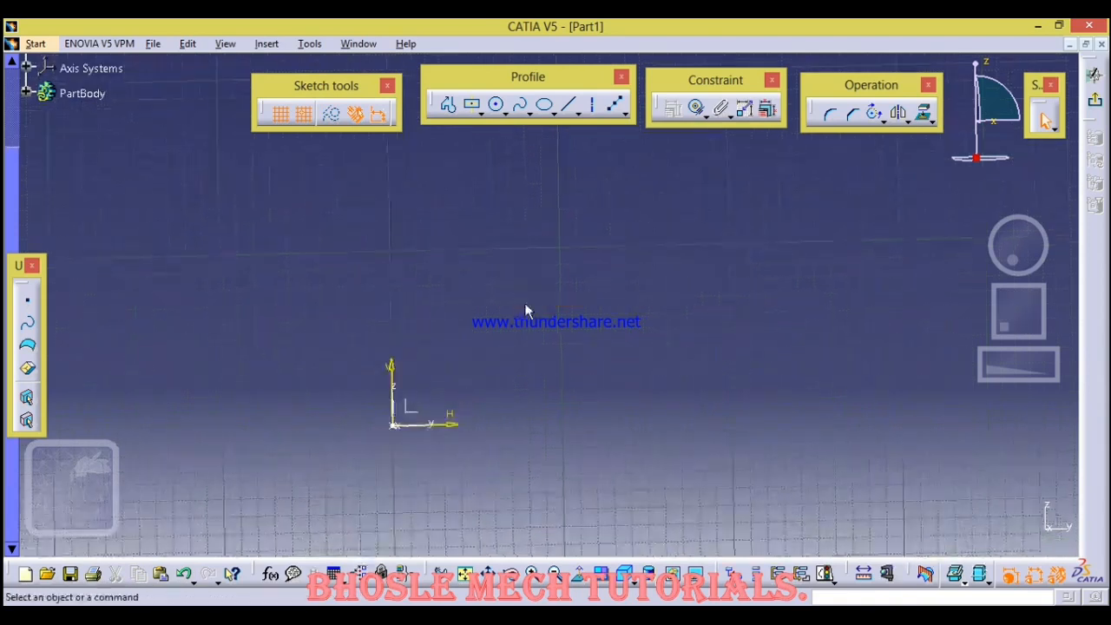
Draw a closed four-sided profile from the origin: 80 mm horizontally, 70 mm up, horizontally back past the vertical axis, and obliquely to the origin.
middle_drag(618, 296, 745, 275)
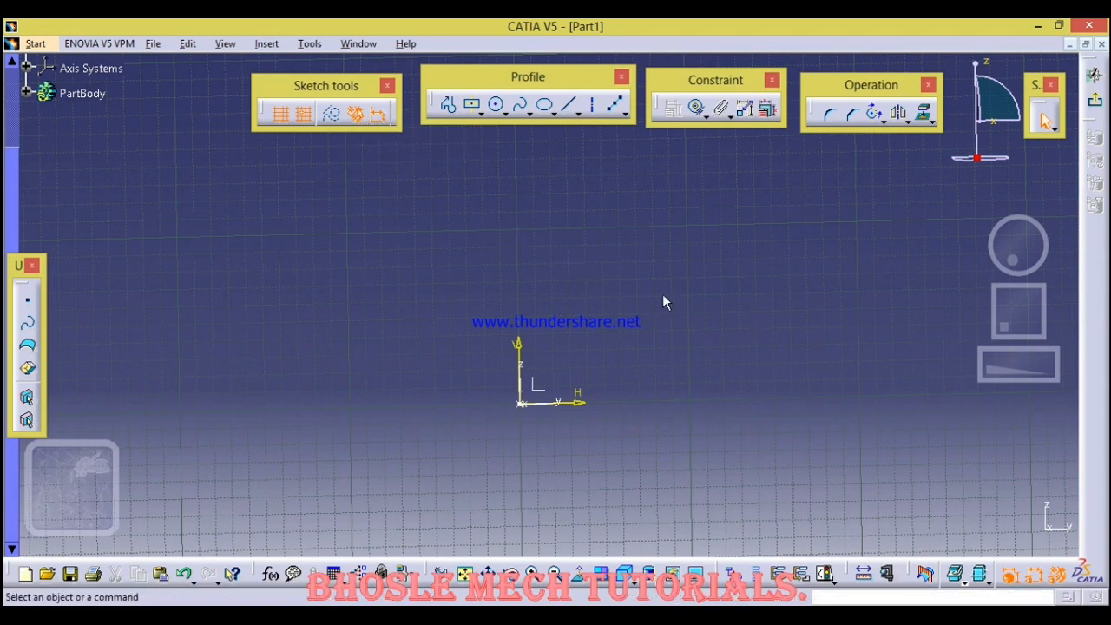
mouse_move(664, 294)
middle_down()
mouse_move(682, 272)
mouse_move(627, 316)
middle_up()
mouse_move(575, 380)
middle_down()
mouse_move(627, 225)
mouse_move(587, 309)
middle_up()
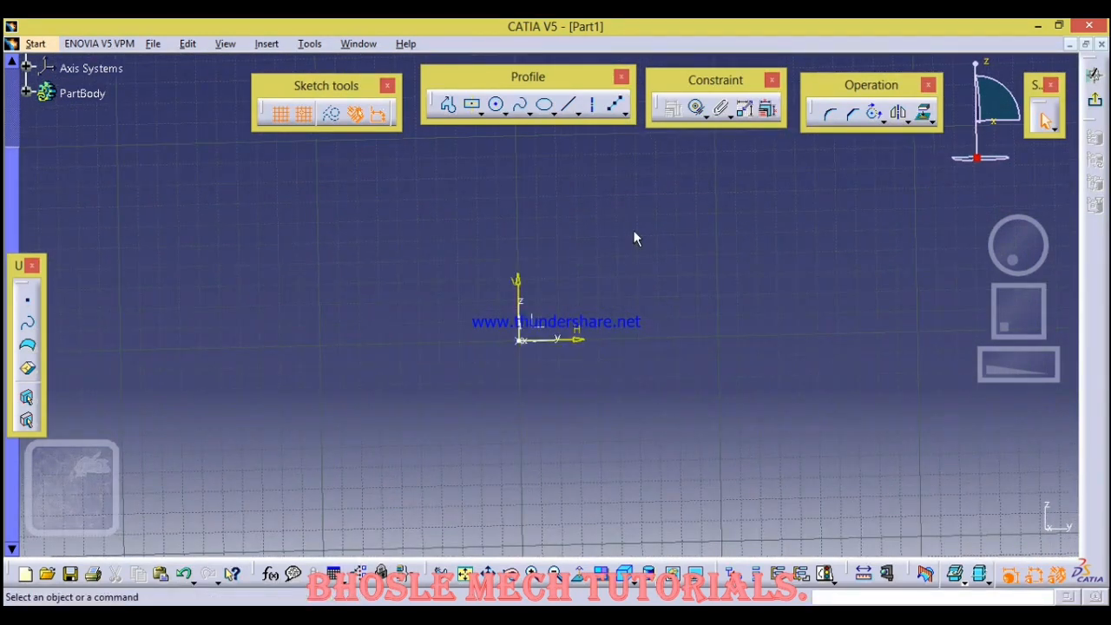
click(449, 106)
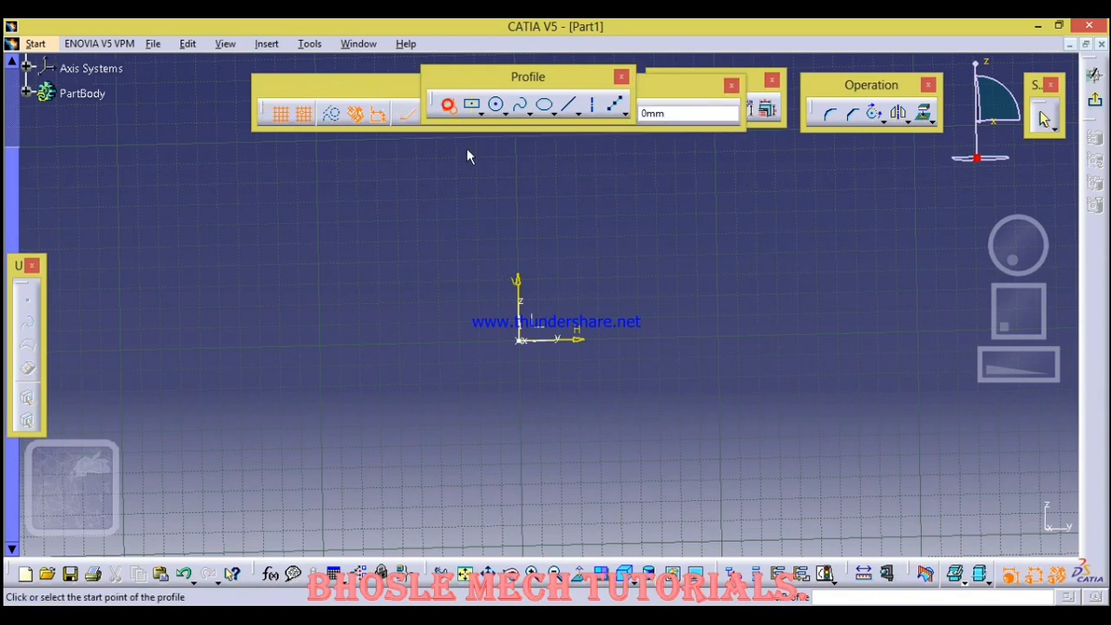
click(521, 340)
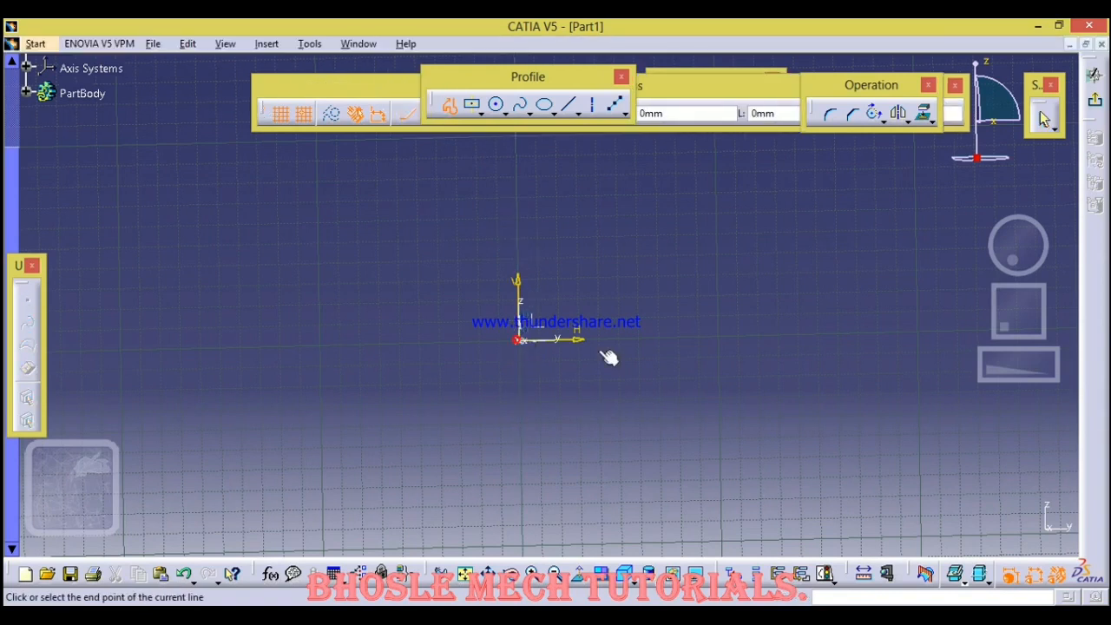
click(680, 337)
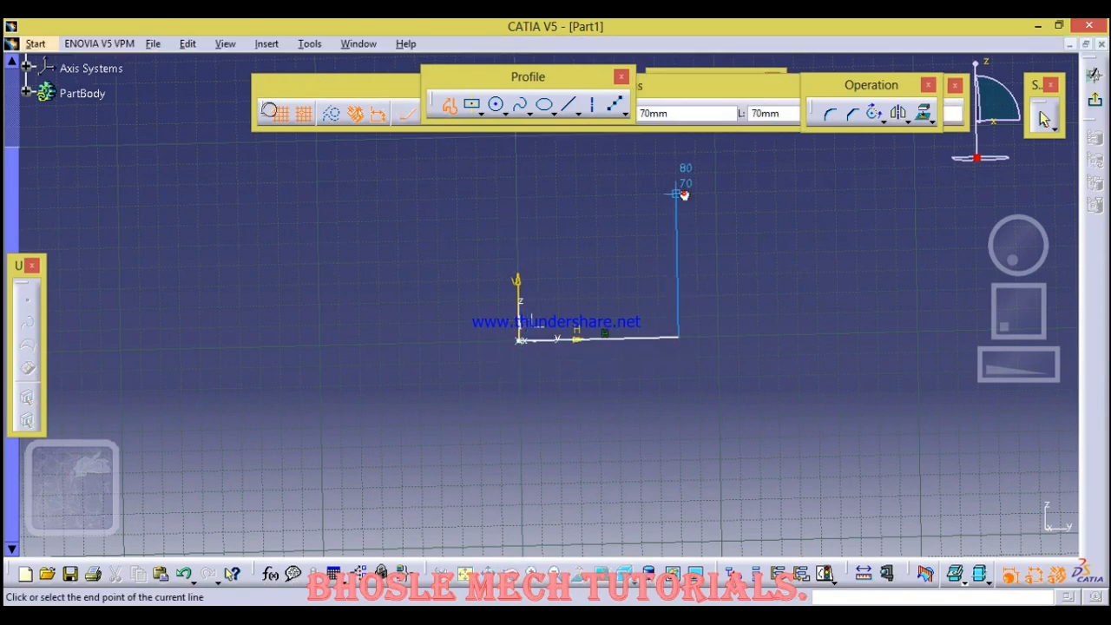
click(677, 194)
click(416, 199)
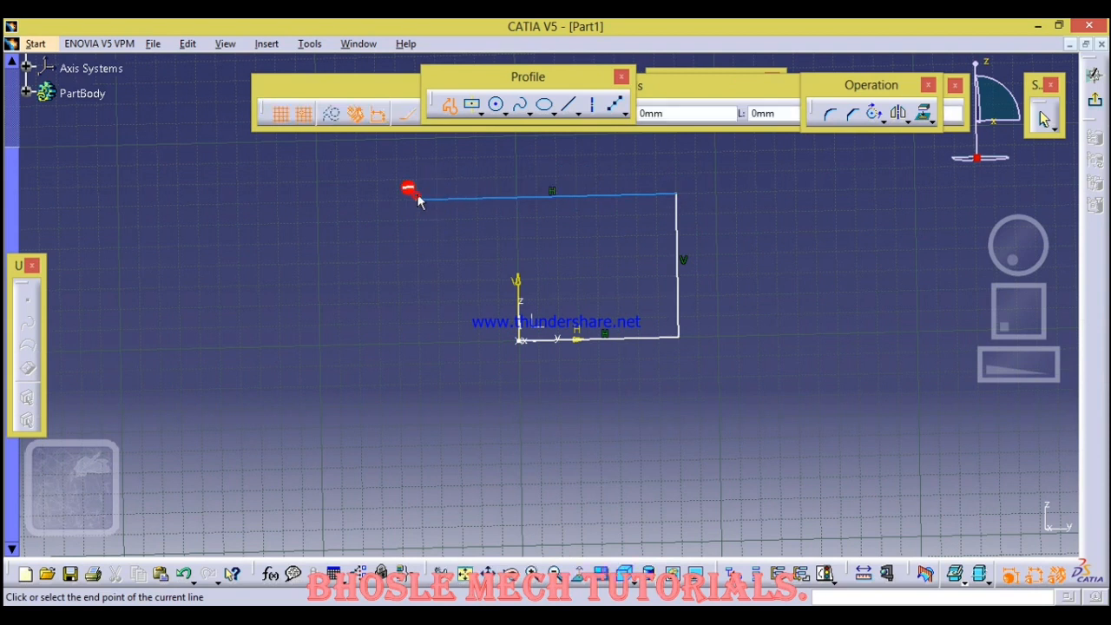
click(517, 339)
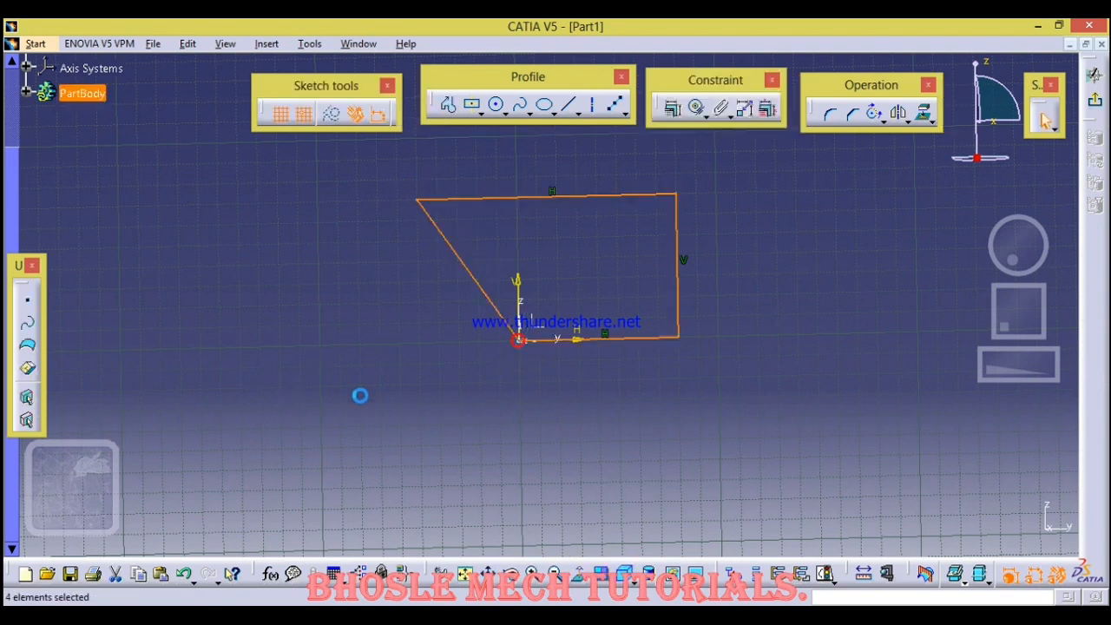
middle_drag(746, 322, 728, 376)
click(755, 303)
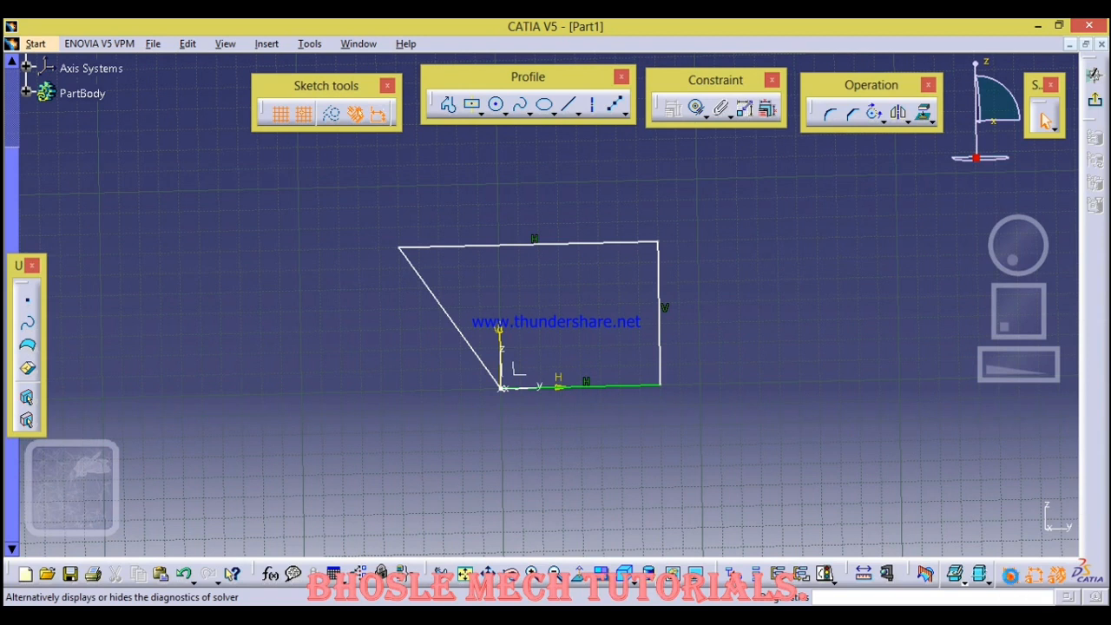
Turn off the solver diagnostics display and undock the Visualization toolbar over the drawing area.
click(1011, 580)
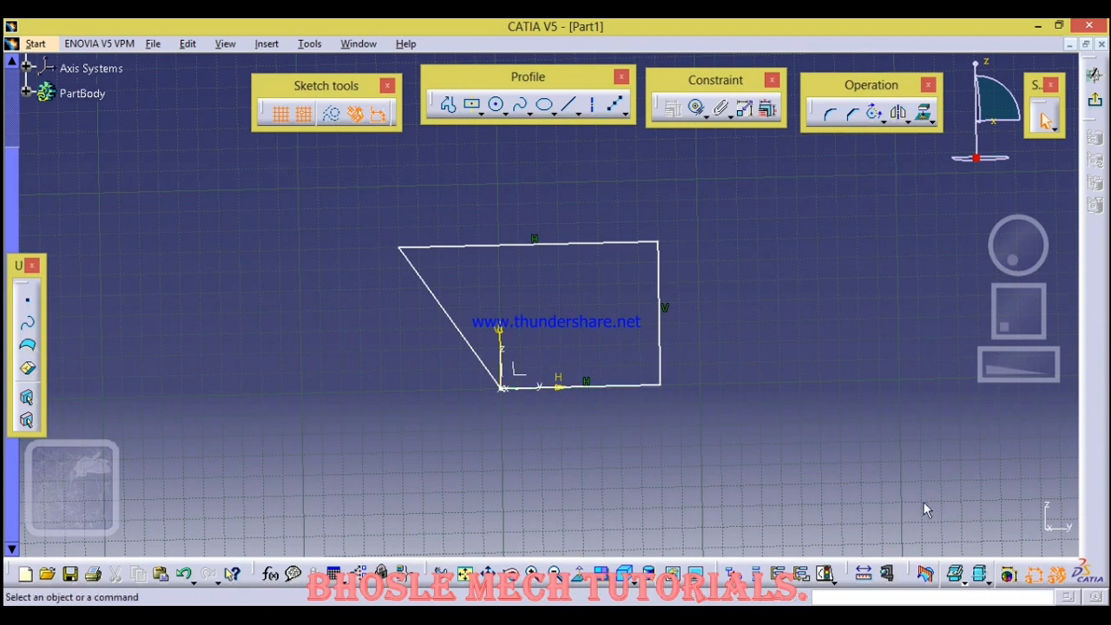
drag(923, 505, 910, 503)
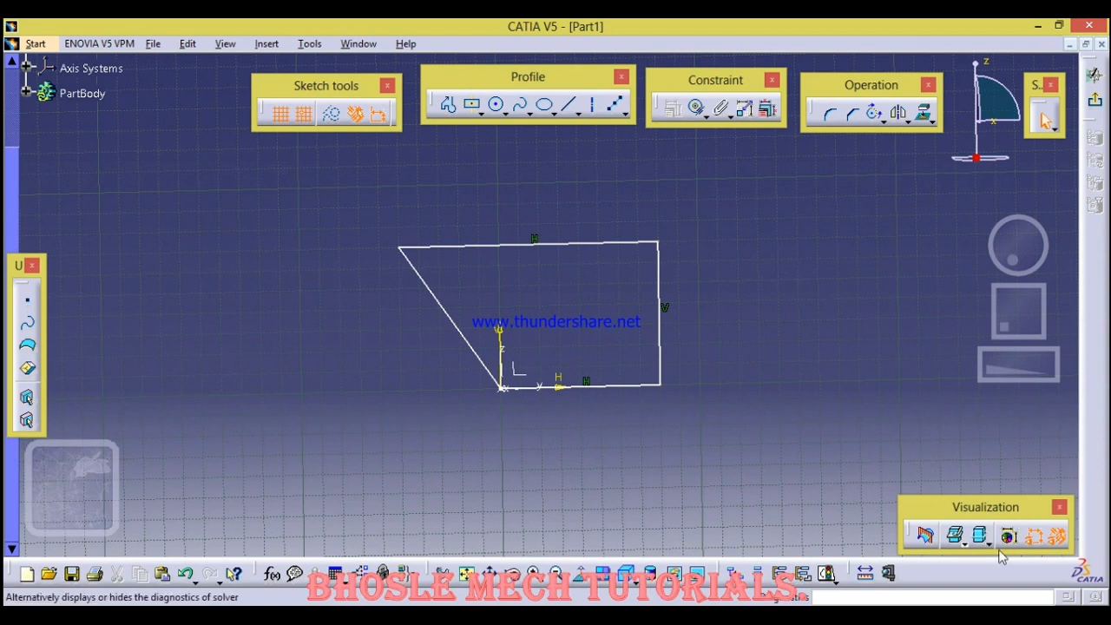
Check the Sketch Solving Status of the four-sided profile and close the report.
click(827, 574)
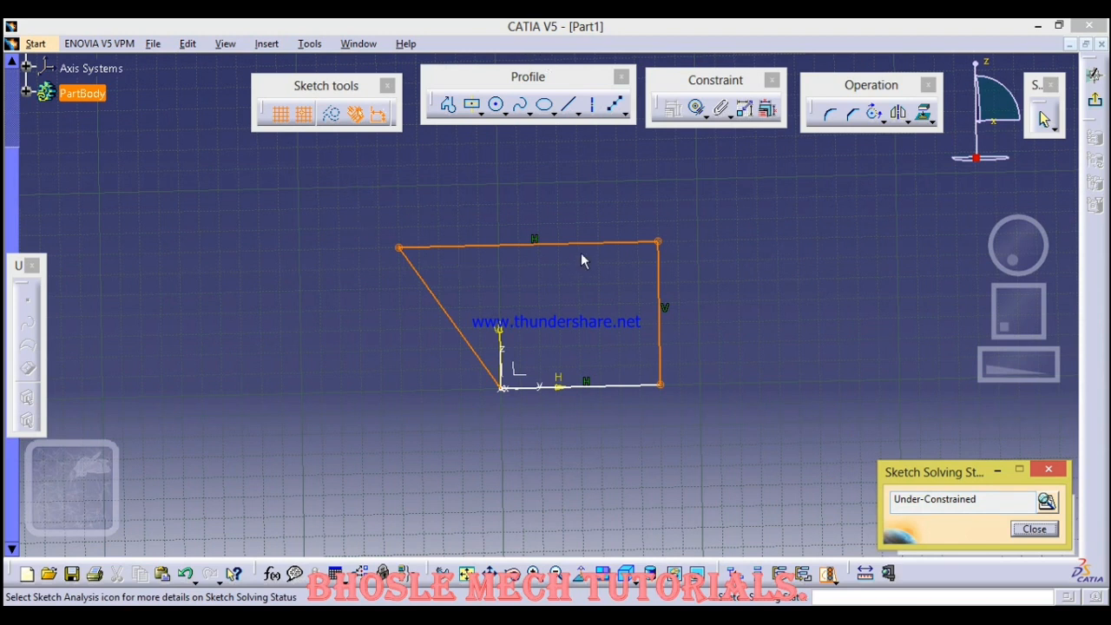
click(1034, 530)
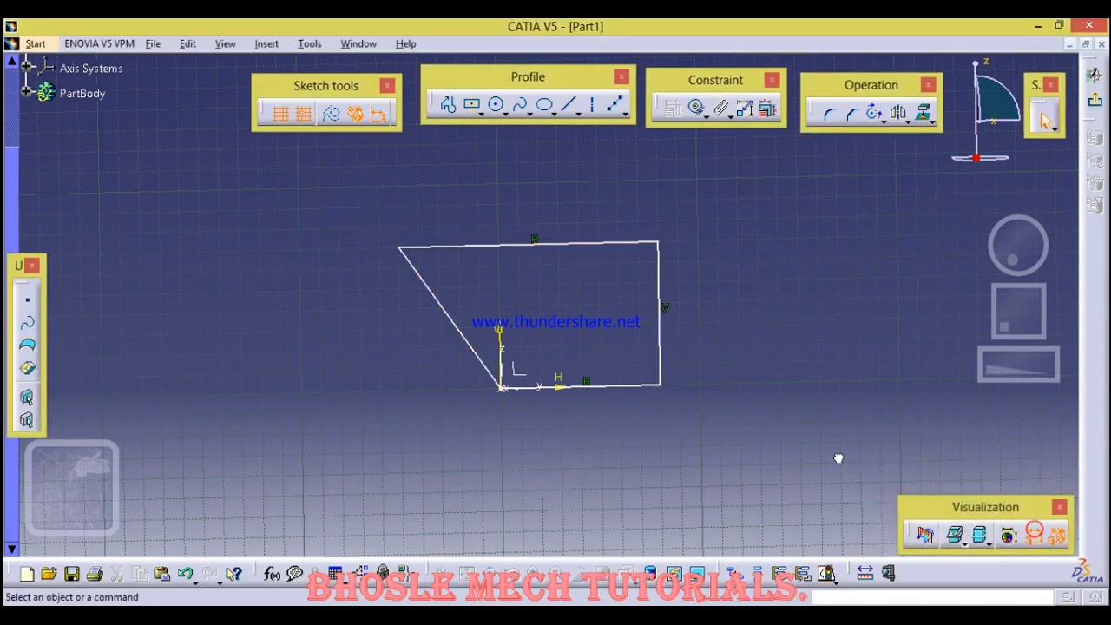
Delete the four-sided profile from the sketch.
mouse_move(340, 174)
mouse_down()
mouse_move(587, 385)
mouse_move(763, 455)
mouse_up()
key(Delete)
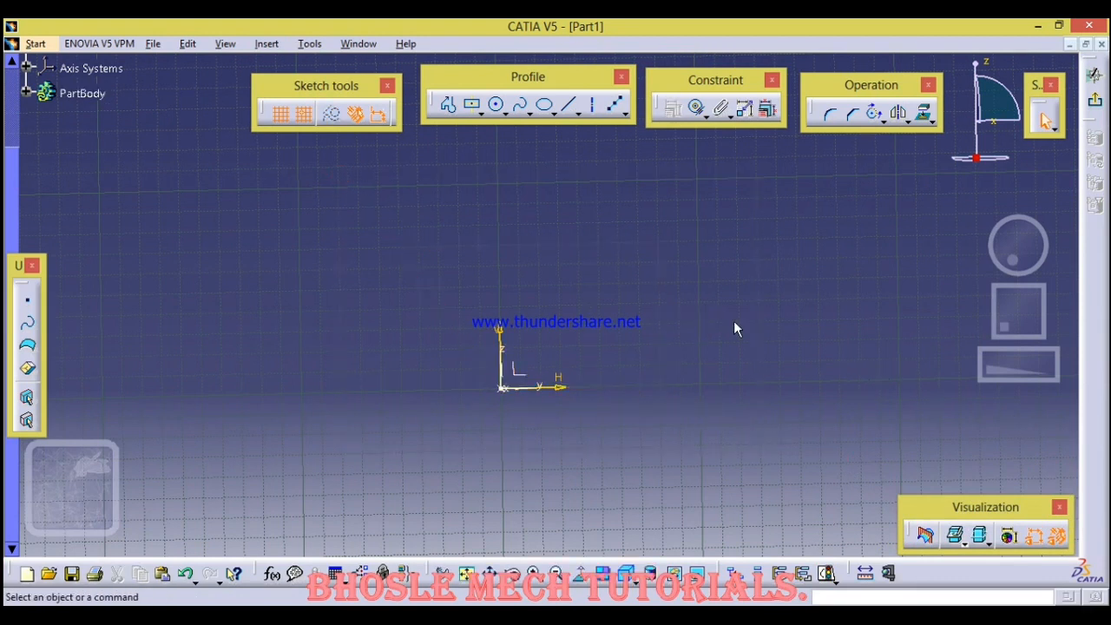
Draw a wide centred rectangle about 120 mm long with its centre at the origin.
click(472, 104)
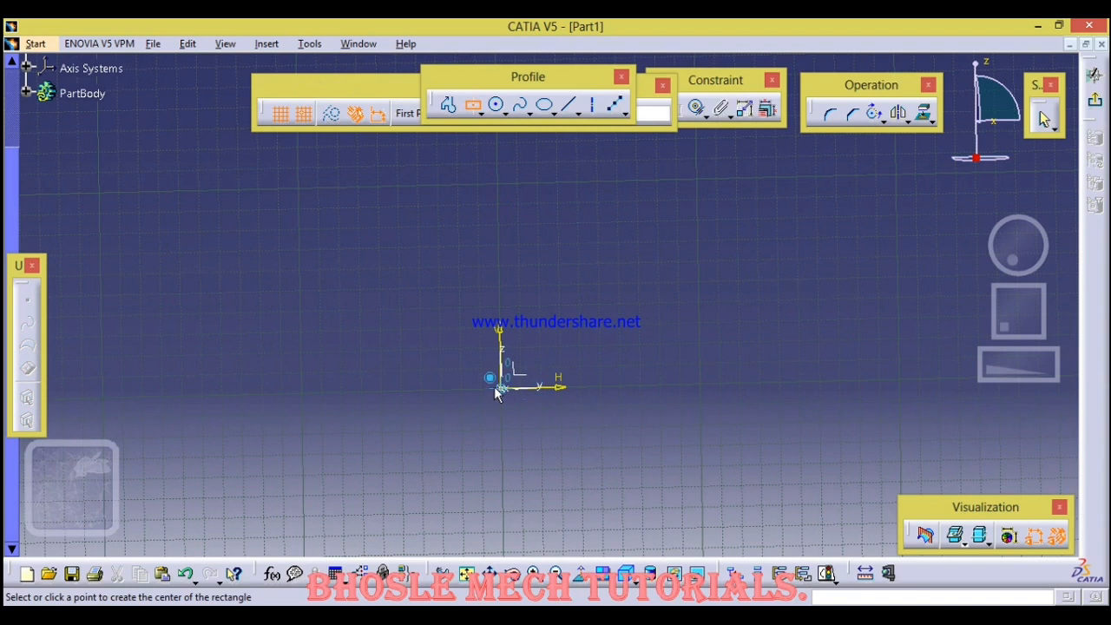
click(502, 387)
click(621, 428)
click(707, 439)
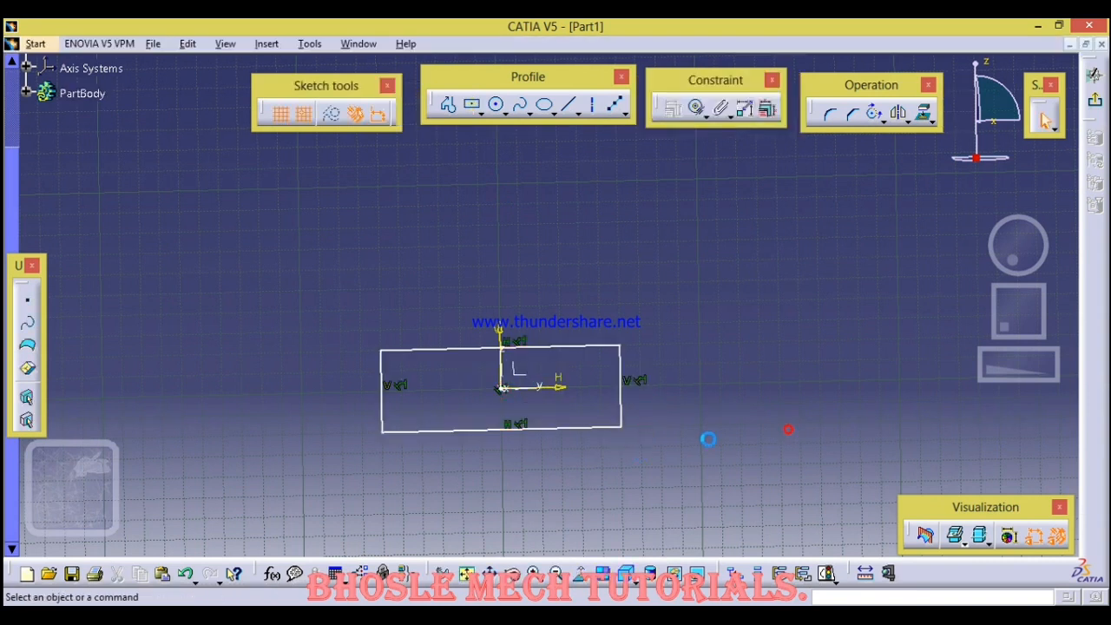
middle_drag(766, 434, 776, 375)
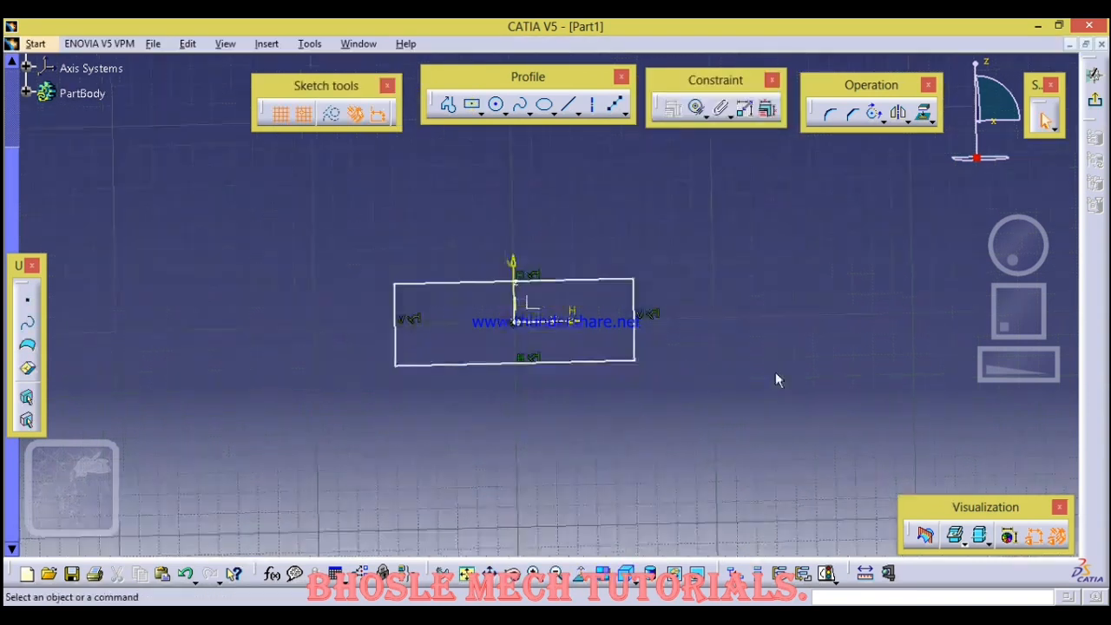
Dimension the length of the centred rectangle's upper edge and the height of its vertical side.
click(560, 280)
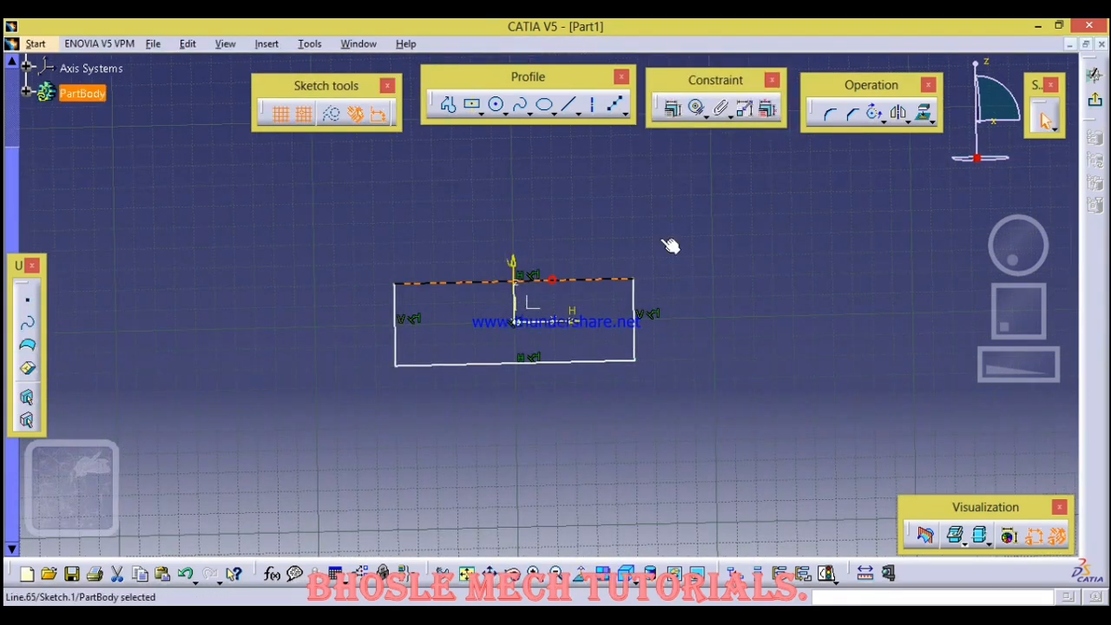
click(704, 119)
click(717, 140)
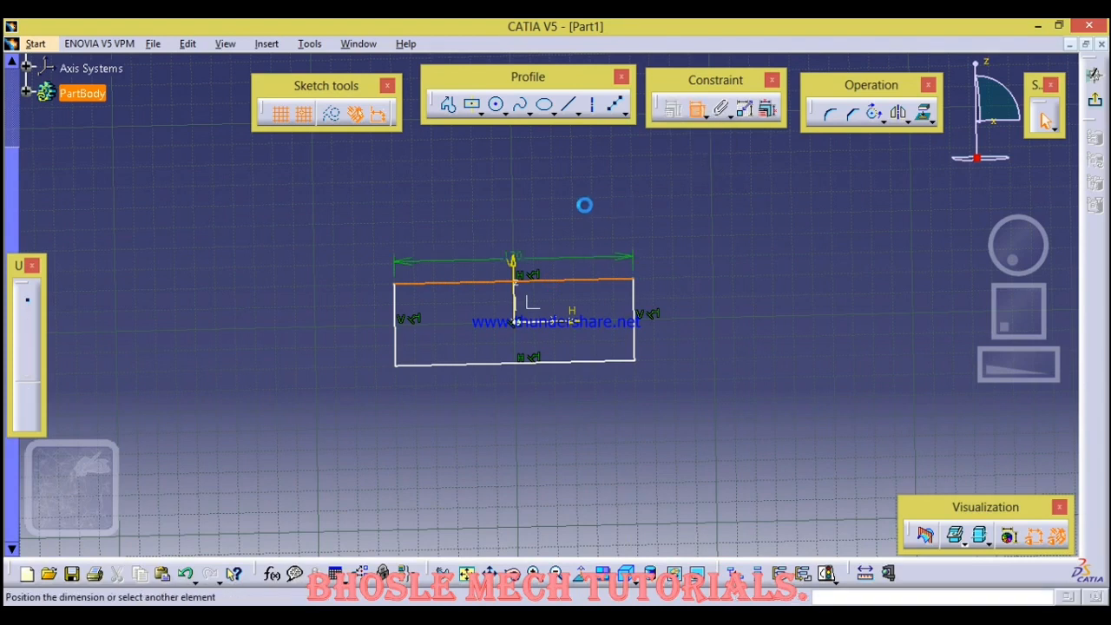
click(555, 209)
click(635, 328)
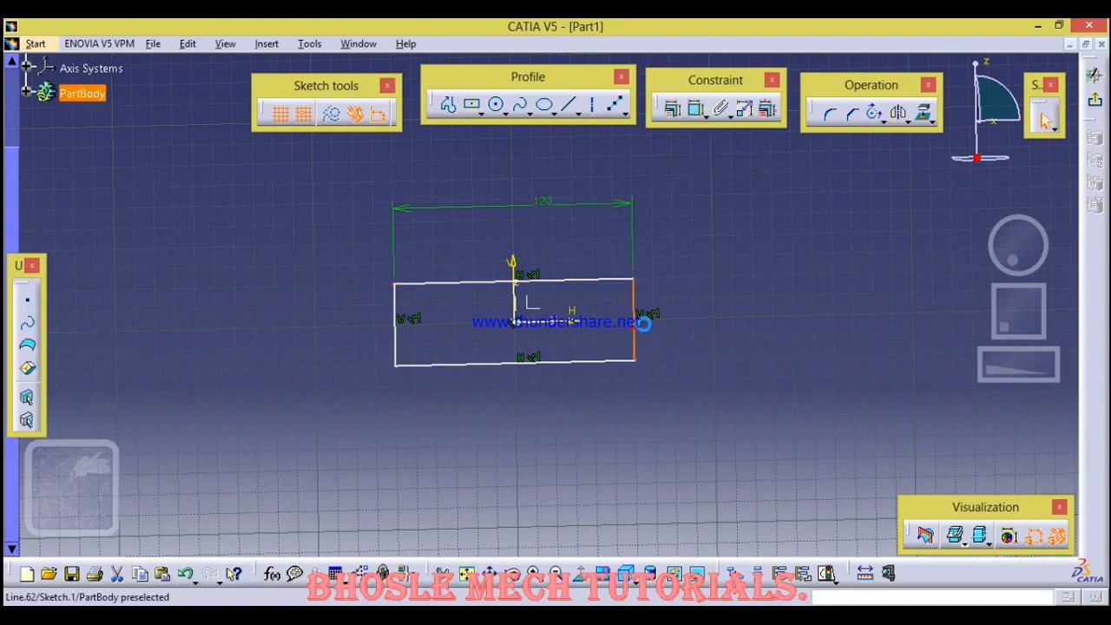
click(695, 110)
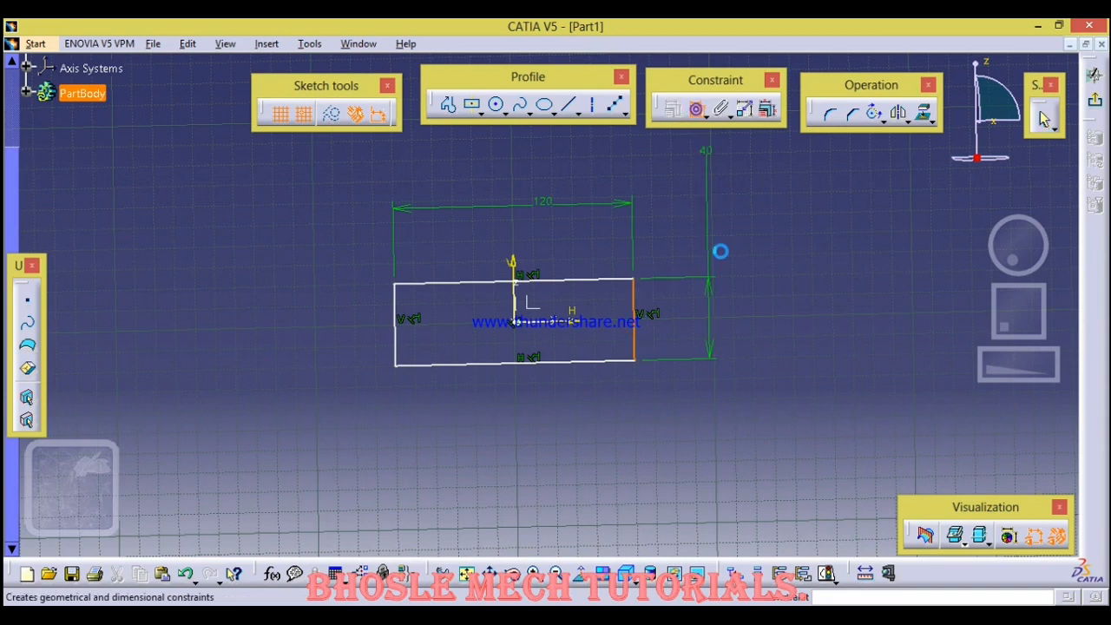
click(732, 331)
Try to add a redundant length dimension to the rectangle's lower edge and remove it.
click(580, 364)
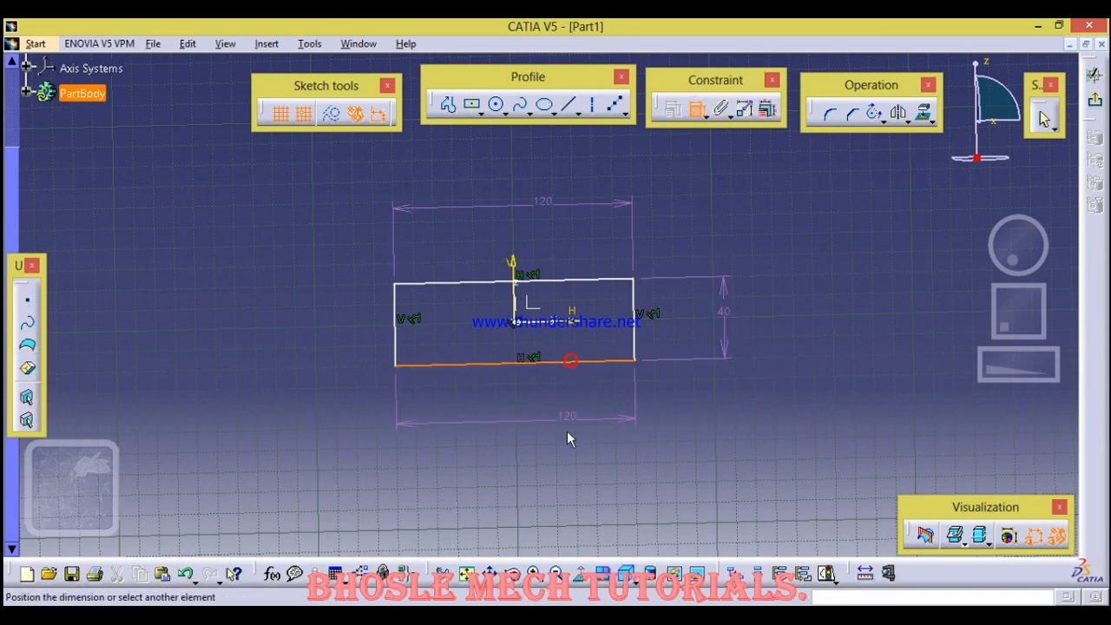
click(567, 431)
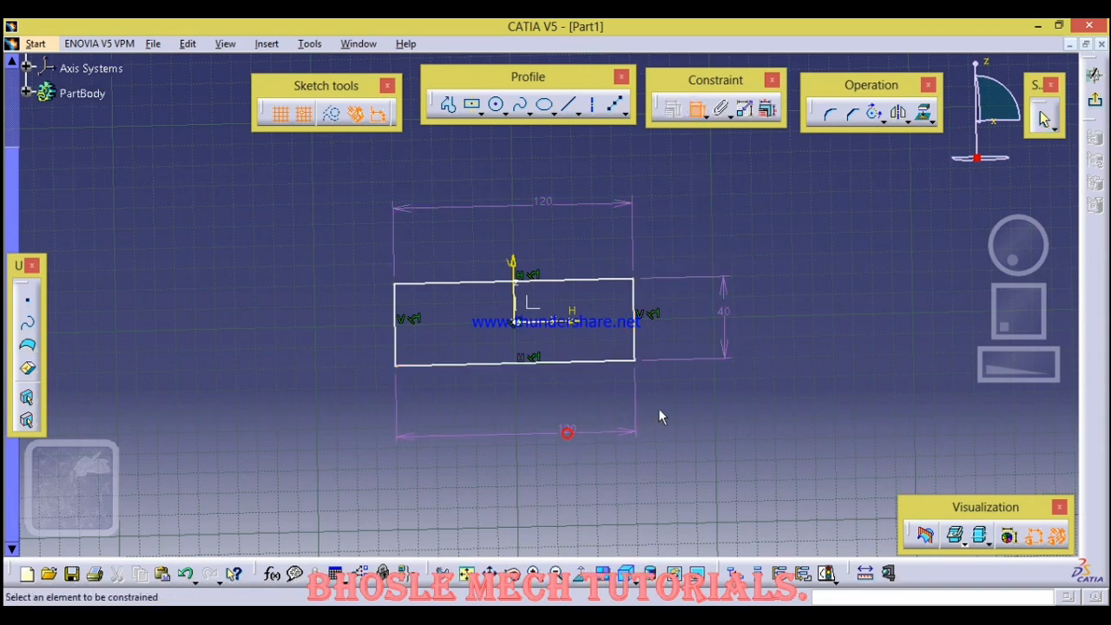
click(606, 432)
click(761, 418)
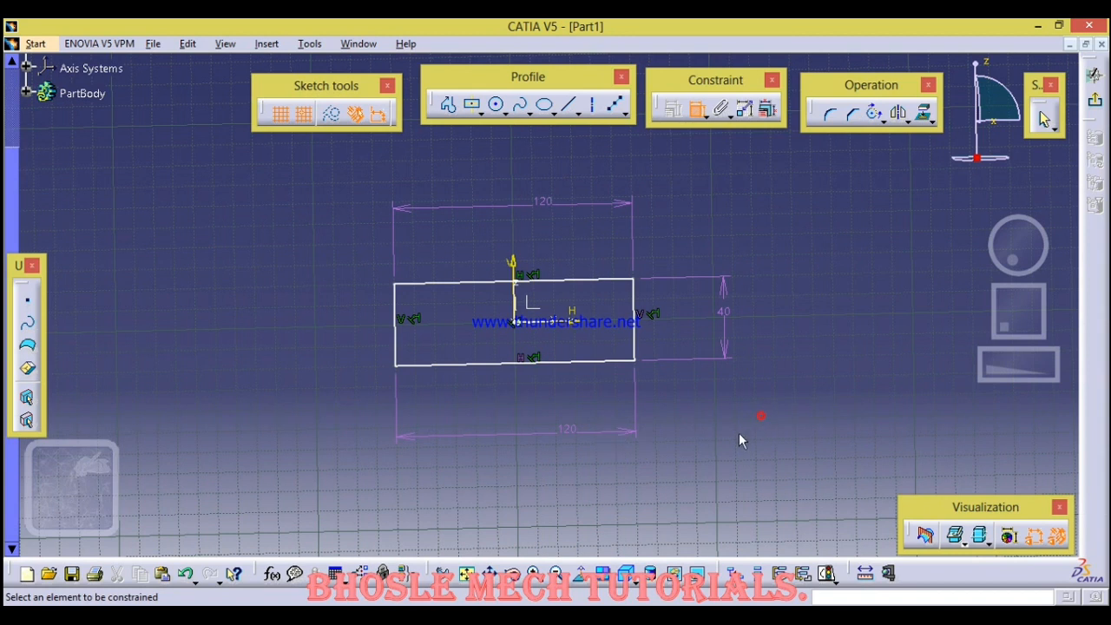
click(632, 428)
click(578, 442)
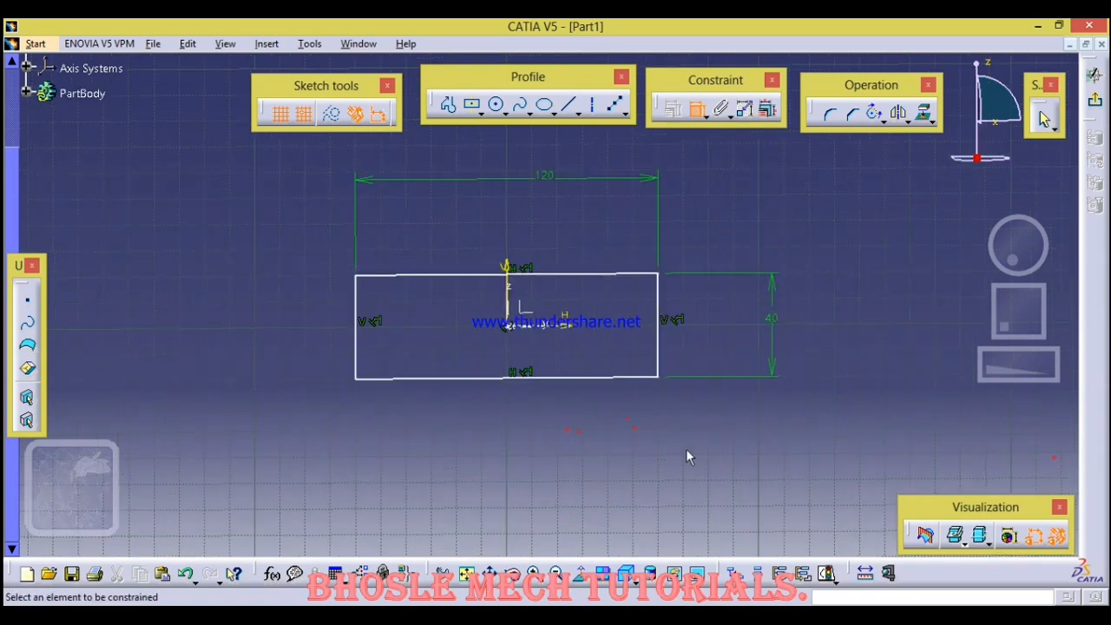
Try to dimension the distance between the horizontal axis and the rectangle's lower edge, and undo it.
click(576, 324)
click(585, 376)
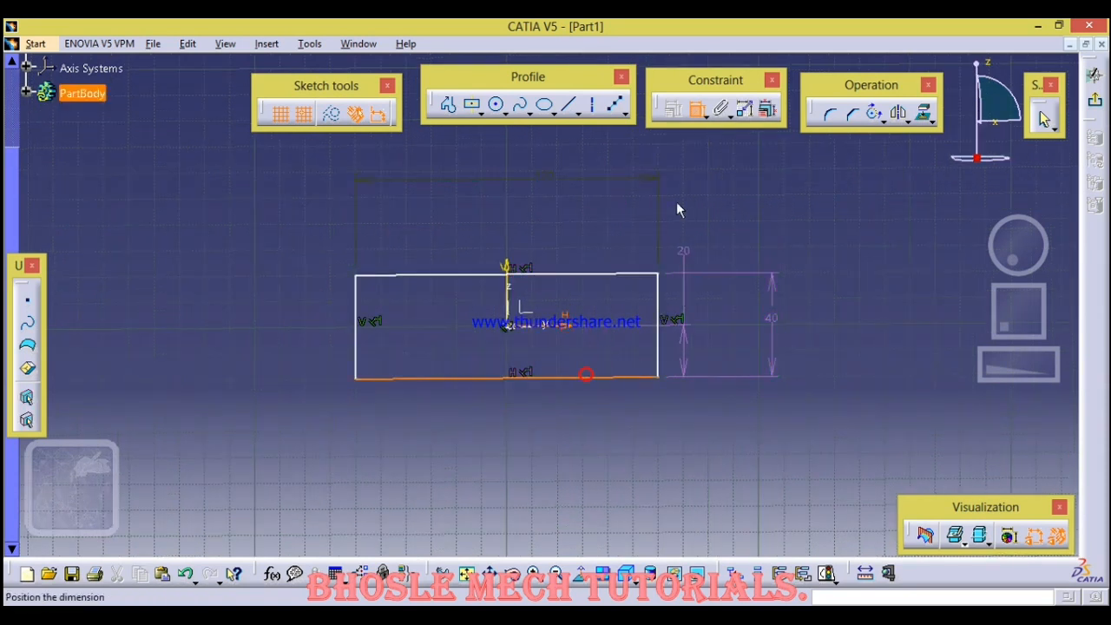
click(698, 347)
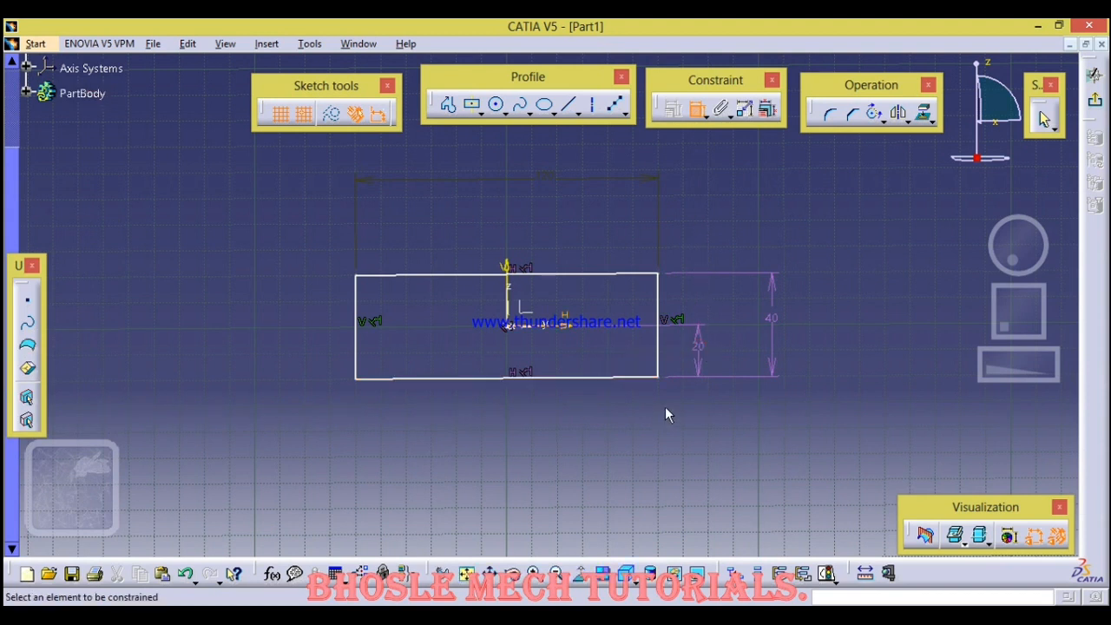
key(ctrl+z)
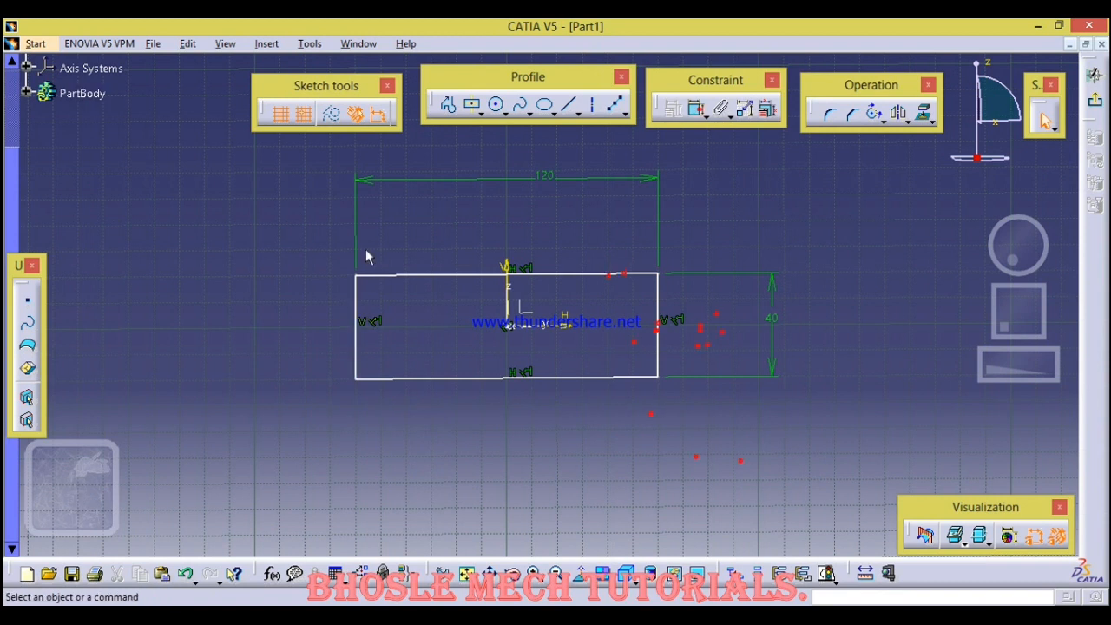
Delete the dimensioned centred rectangle and draw a two-point rectangle about 60 by 40 mm with one corner at the origin.
drag(298, 216, 811, 489)
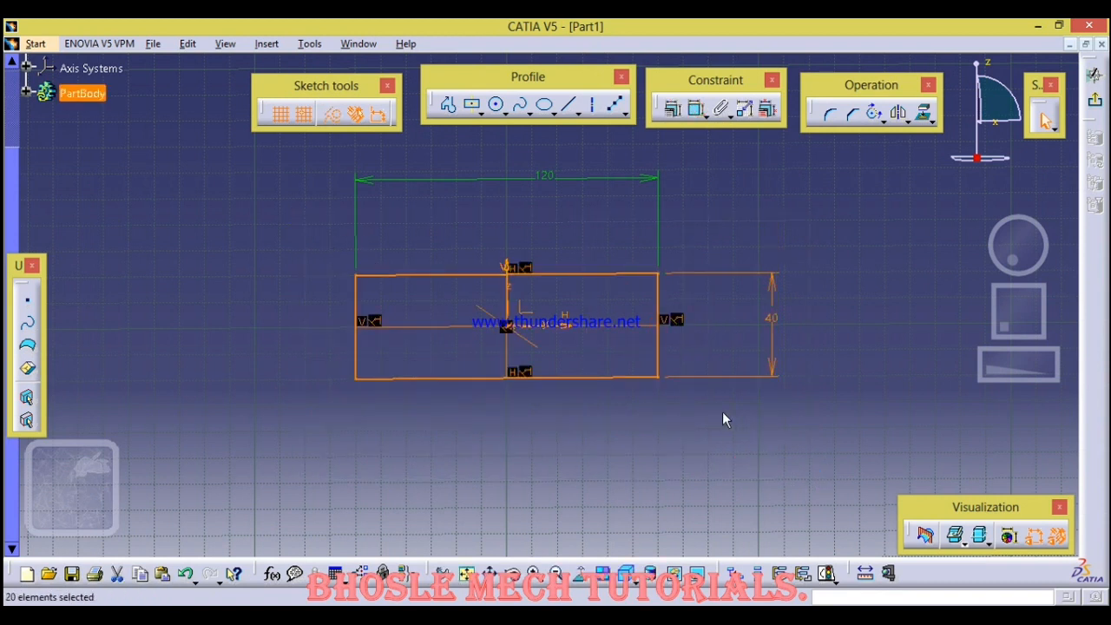
key(Delete)
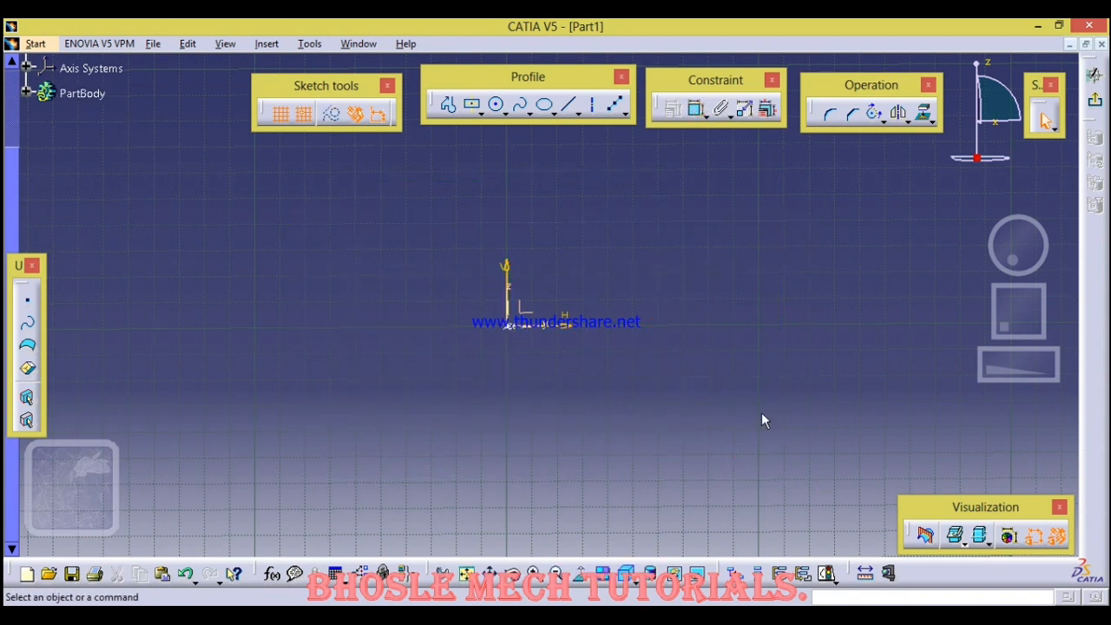
click(477, 117)
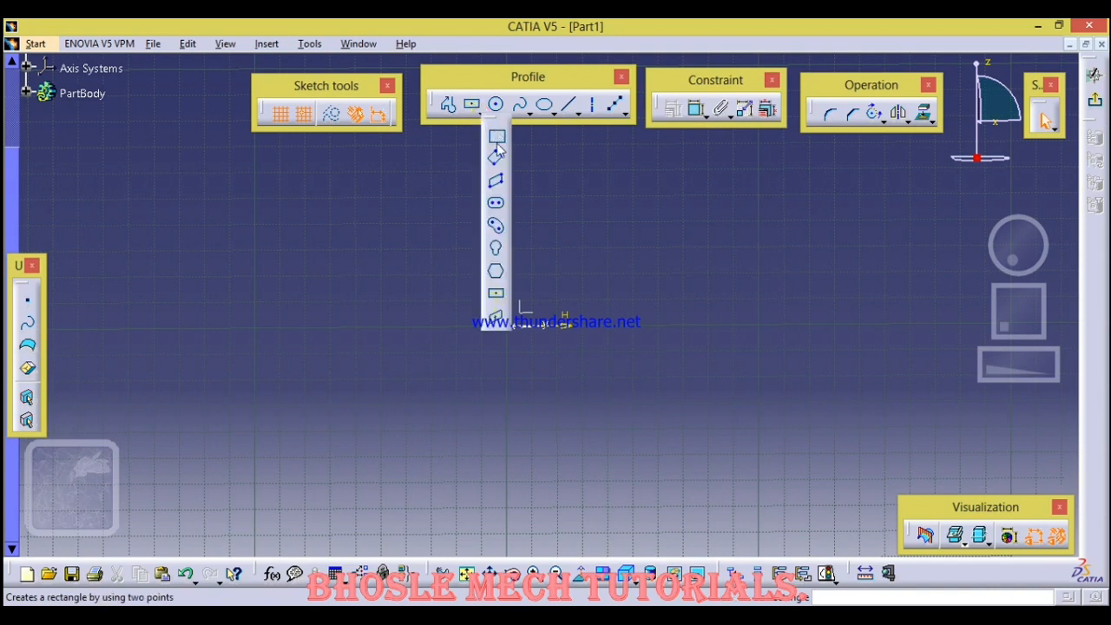
click(497, 137)
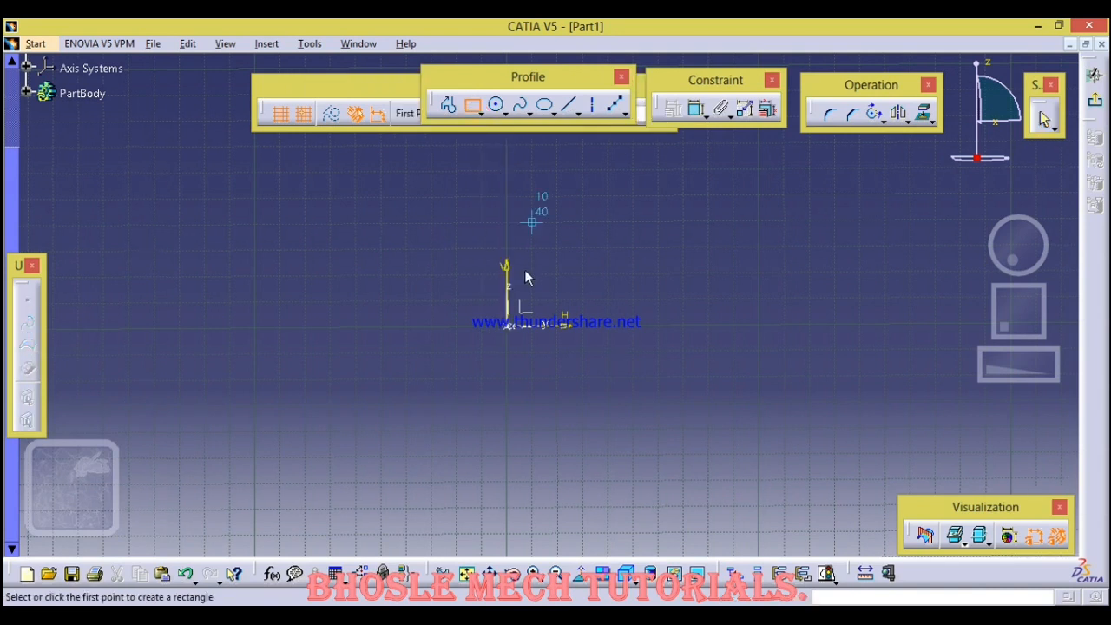
click(503, 324)
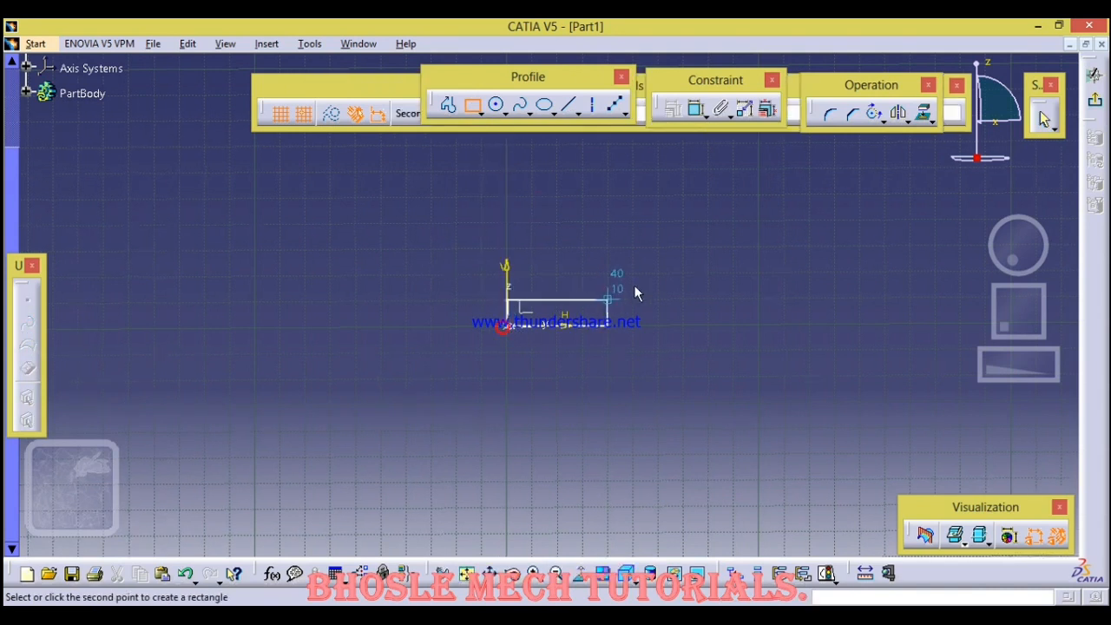
click(658, 222)
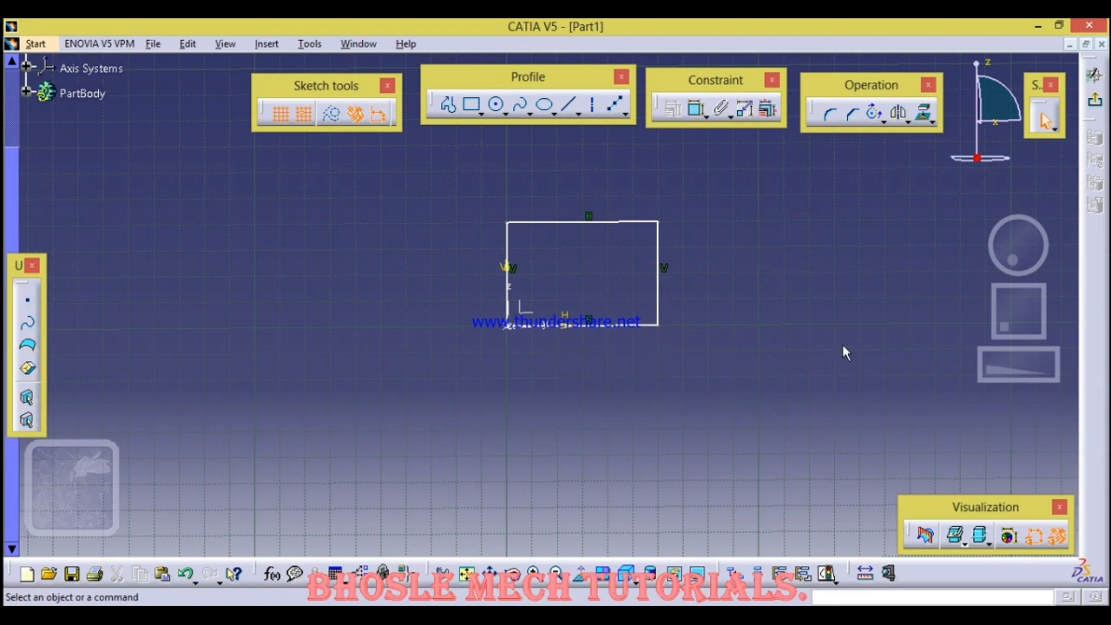
Dimension the new rectangle's width below its lower edge and its height beside the vertical side away from the origin.
click(689, 109)
click(625, 326)
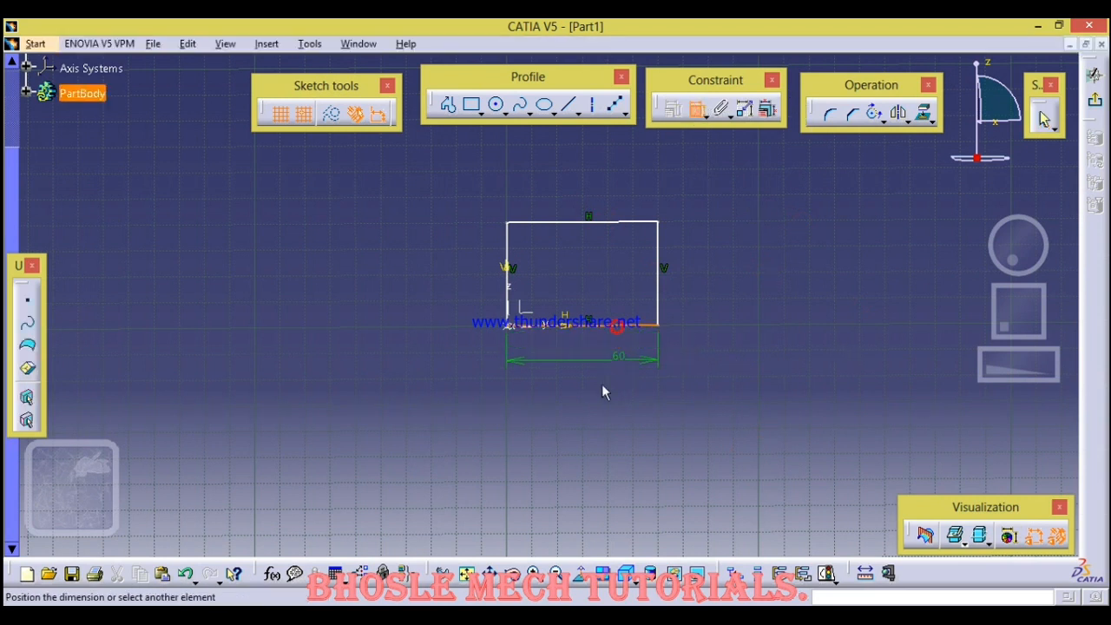
click(594, 389)
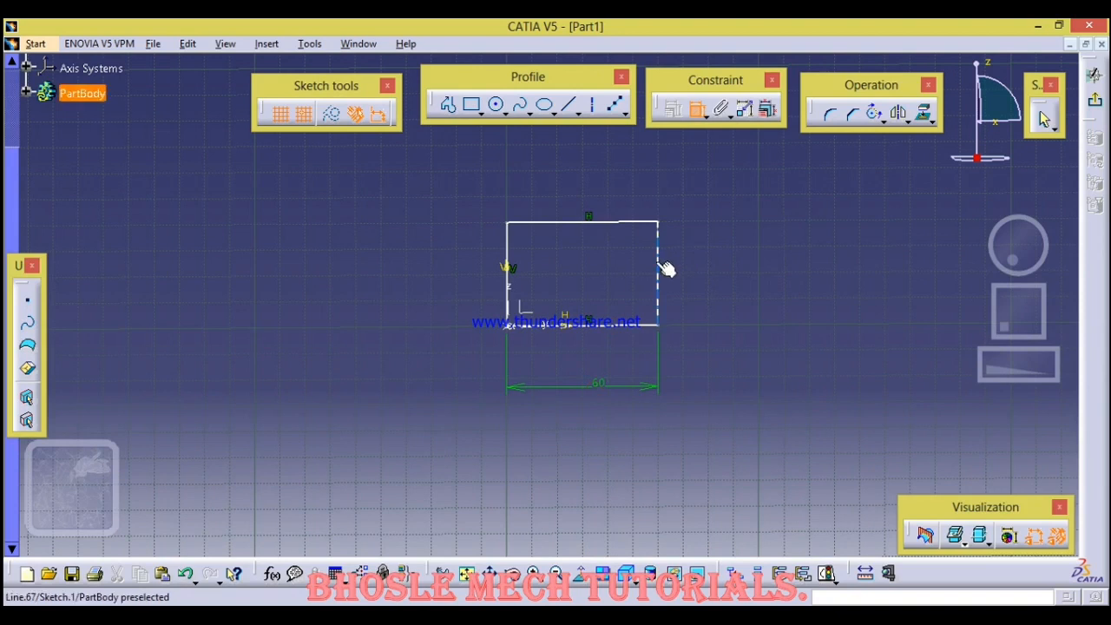
click(658, 263)
click(755, 274)
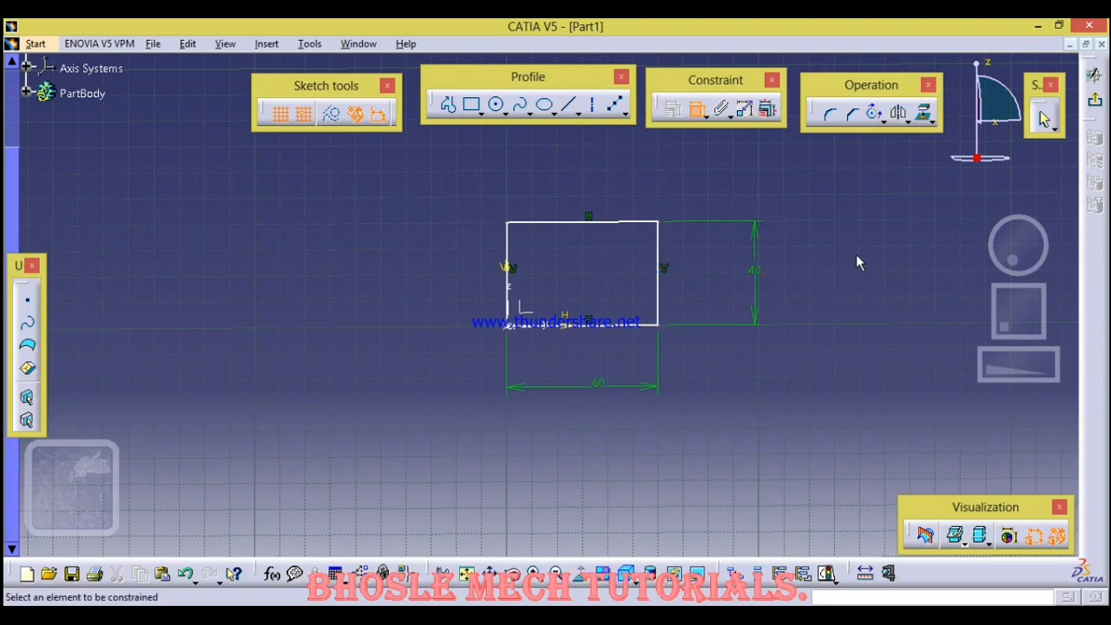
Check the rectangle's Sketch Solving Status, close the report and turn on the solver diagnostics display.
click(827, 574)
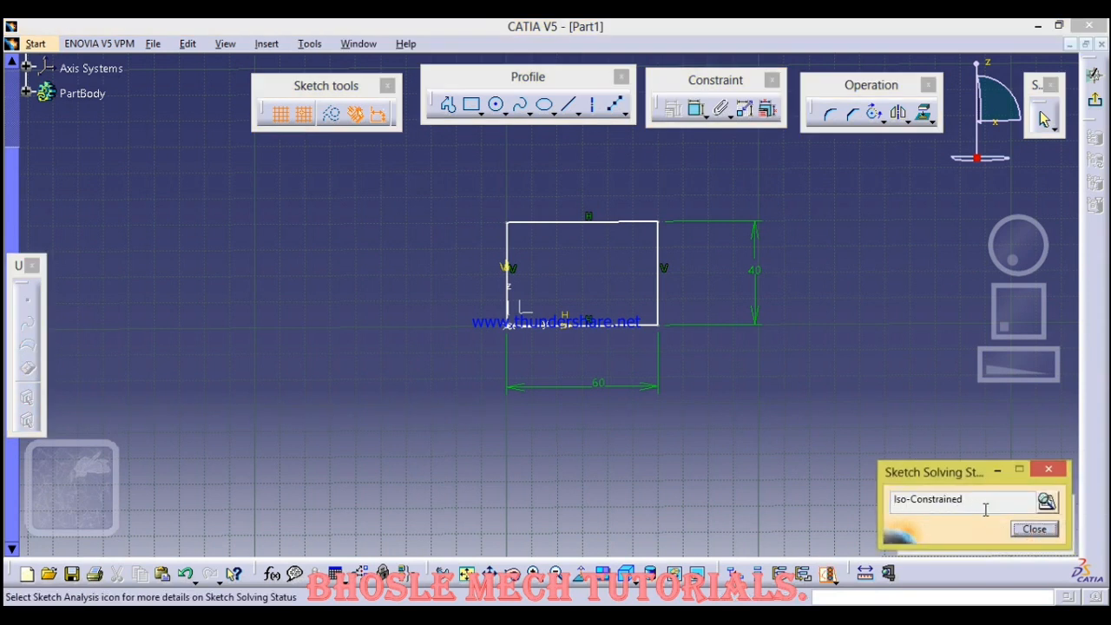
drag(958, 471, 763, 462)
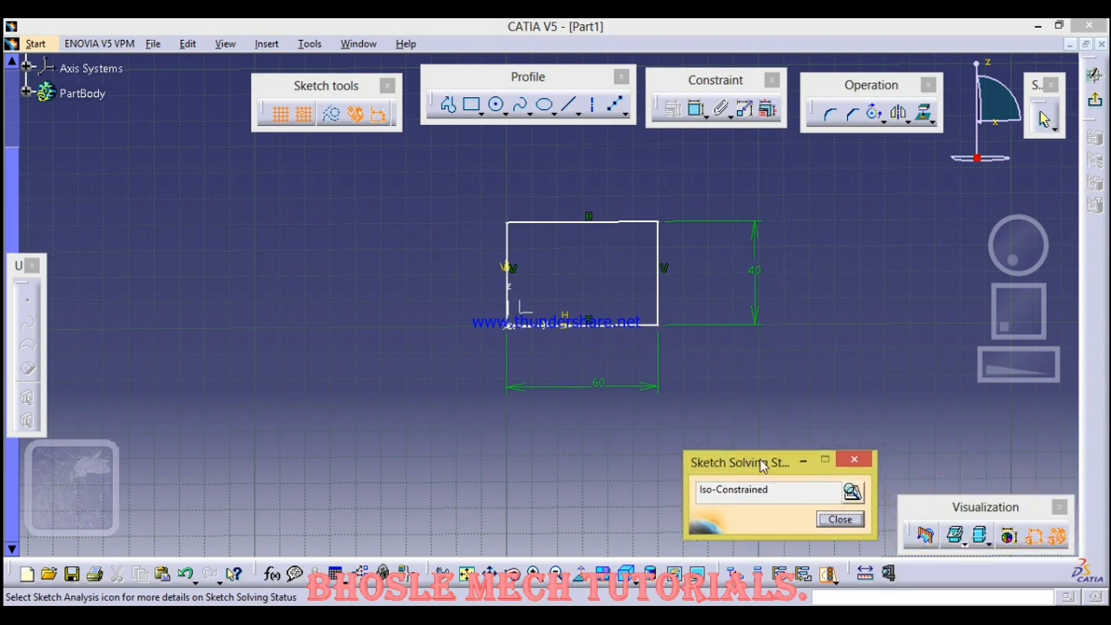
click(840, 520)
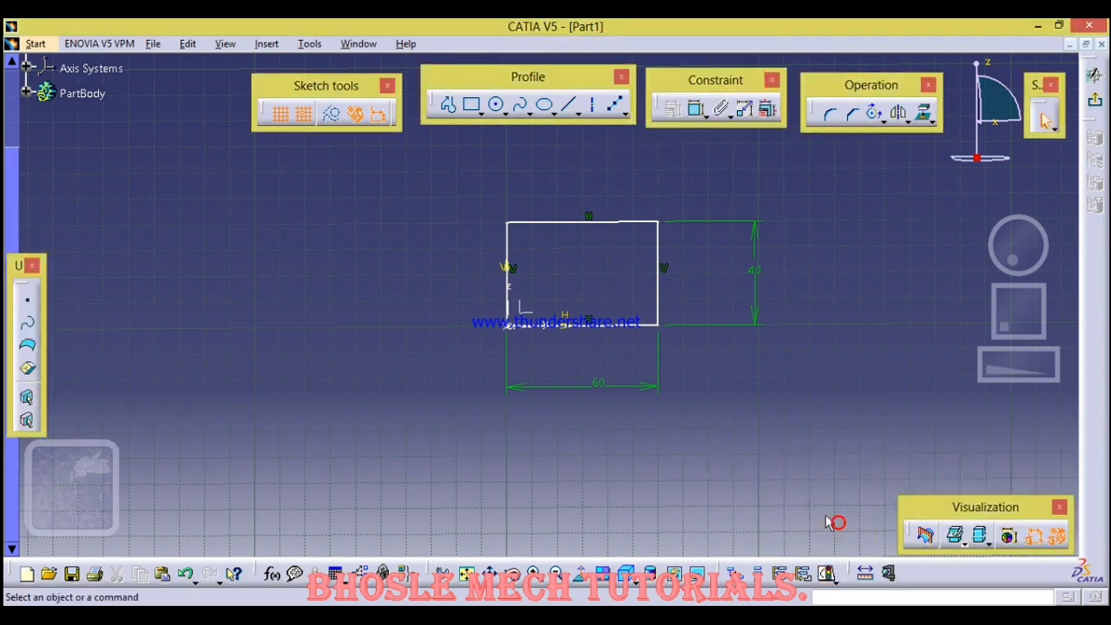
click(1009, 539)
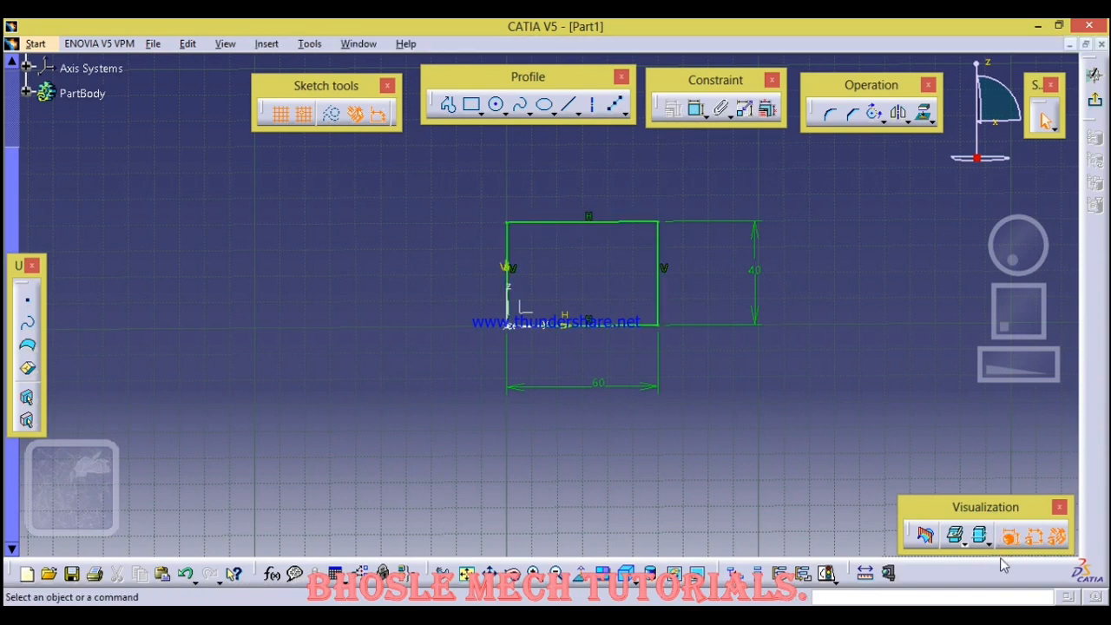
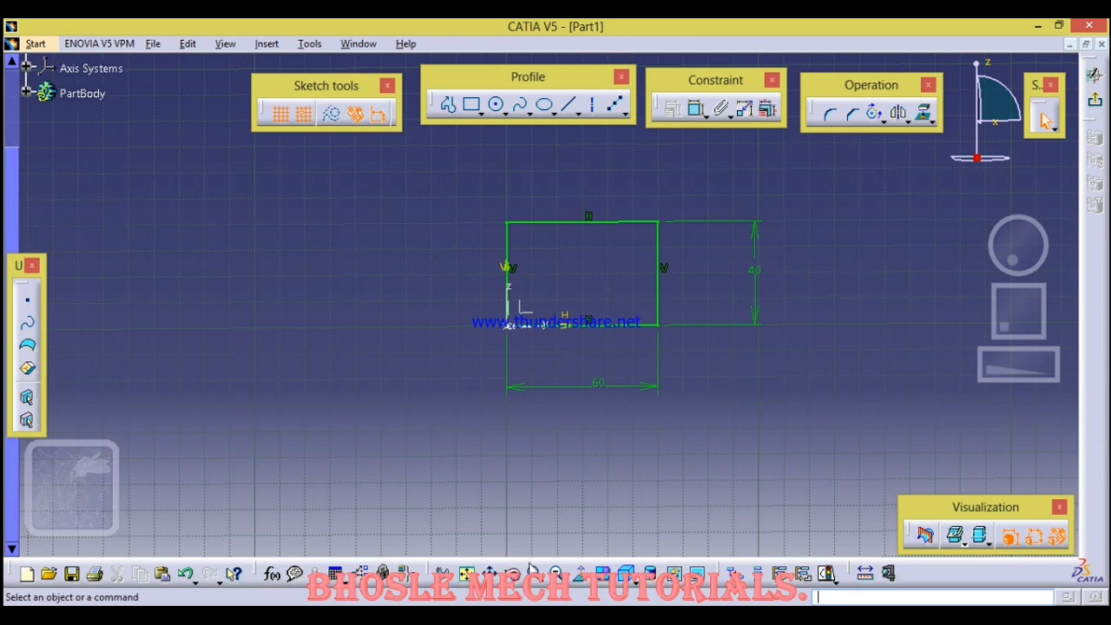
Undock the View toolbar over the drawing area and align the view normal to the sketch plane.
drag(527, 562, 530, 482)
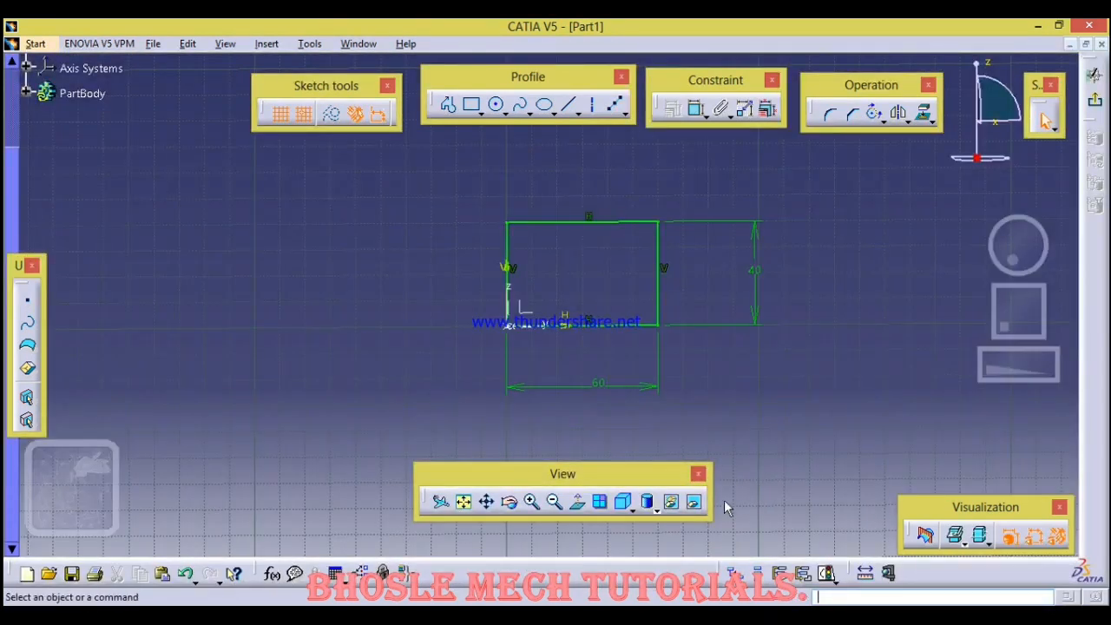
click(577, 503)
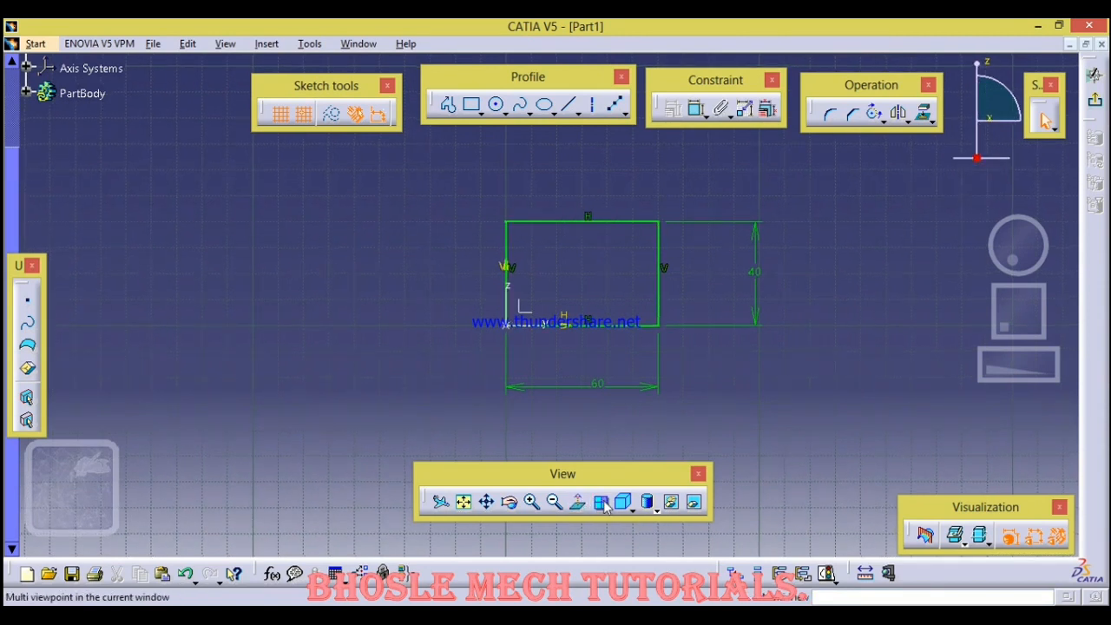
click(631, 513)
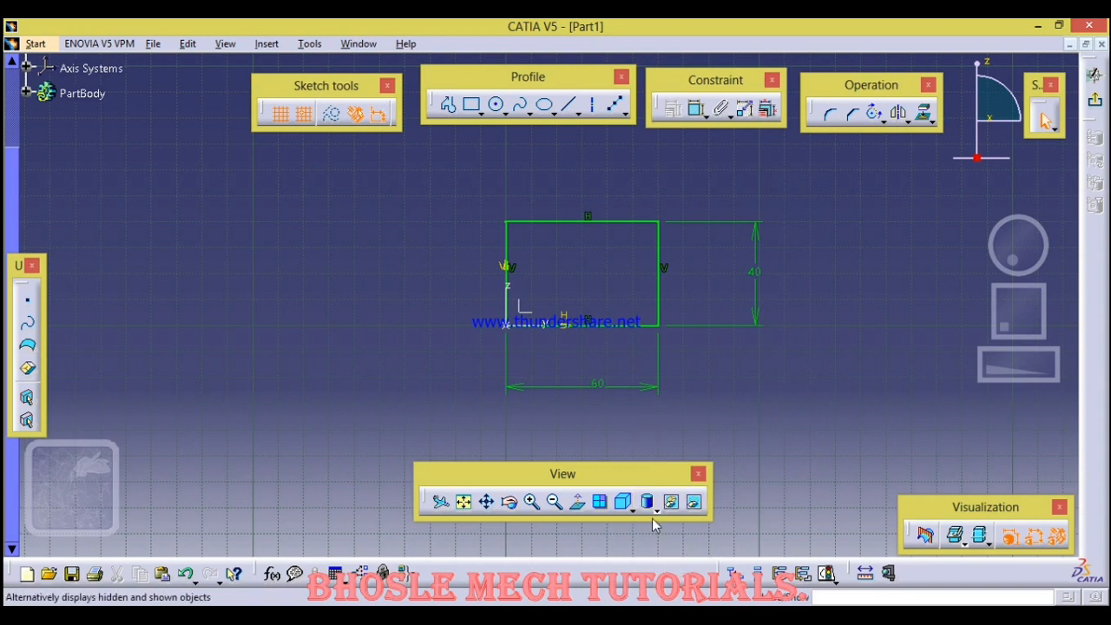
click(658, 509)
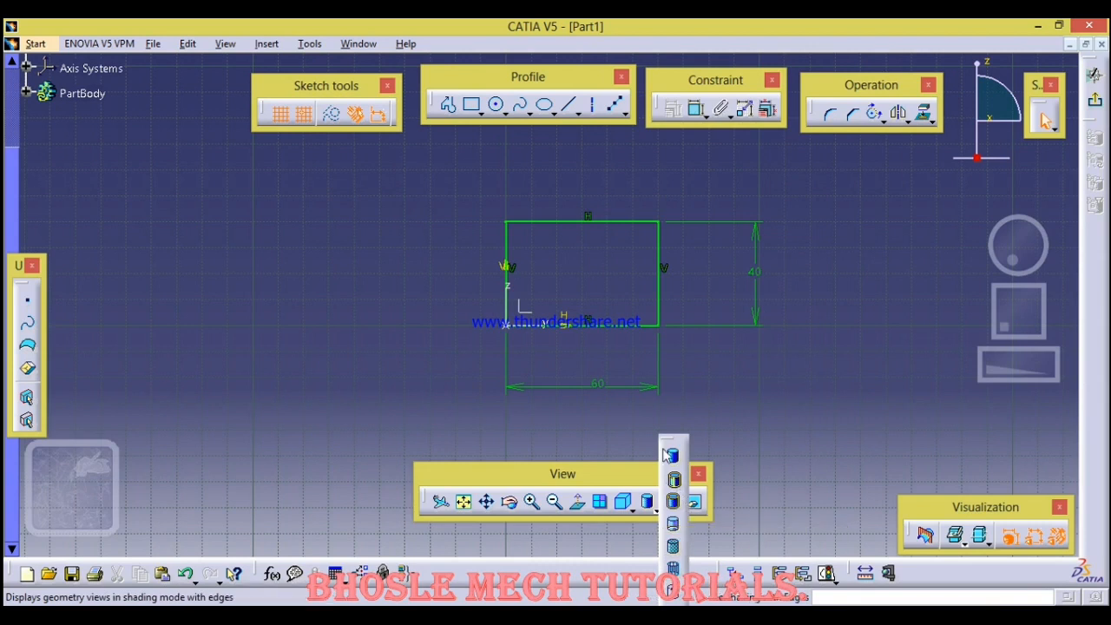
click(781, 448)
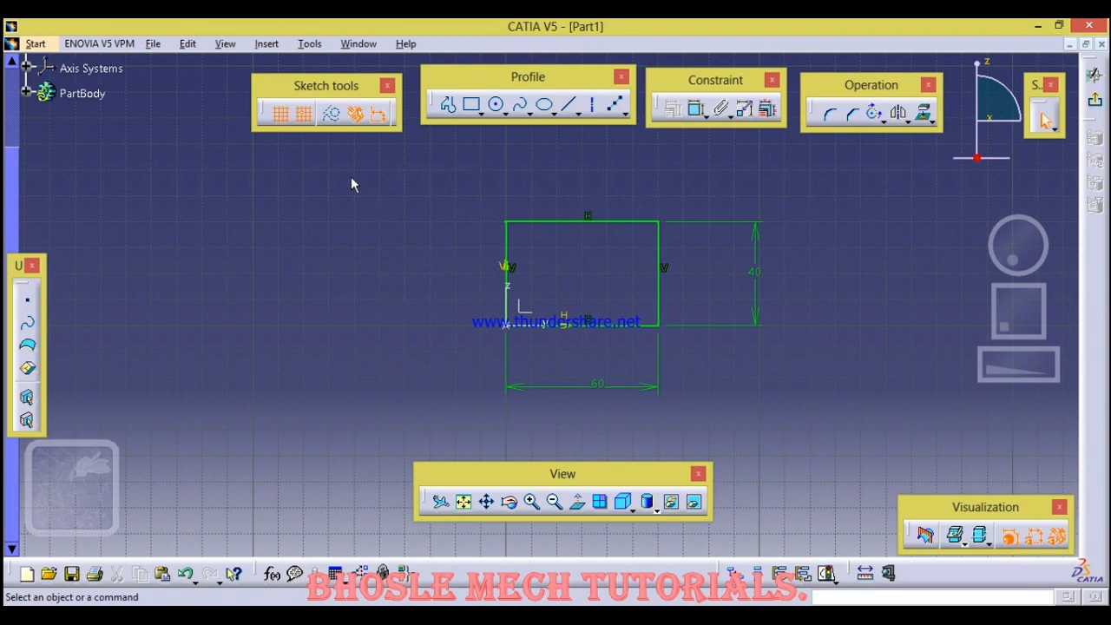
mouse_move(416, 187)
mouse_down()
mouse_move(851, 441)
mouse_move(855, 425)
mouse_up()
mouse_move(401, 182)
mouse_down()
mouse_move(989, 492)
mouse_move(856, 392)
mouse_move(860, 414)
mouse_up()
mouse_move(414, 179)
mouse_down()
mouse_move(662, 390)
mouse_move(811, 408)
mouse_move(859, 442)
mouse_up()
click(851, 433)
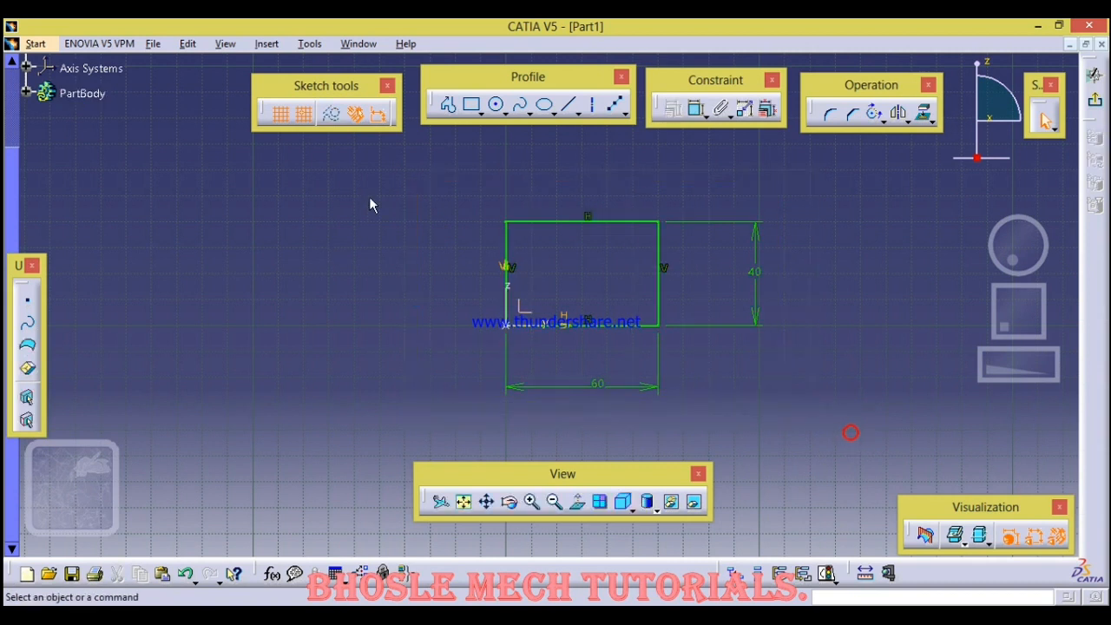
Switch to the PDF of exercise drawings and browse its sketch practice pages.
click(6, 22)
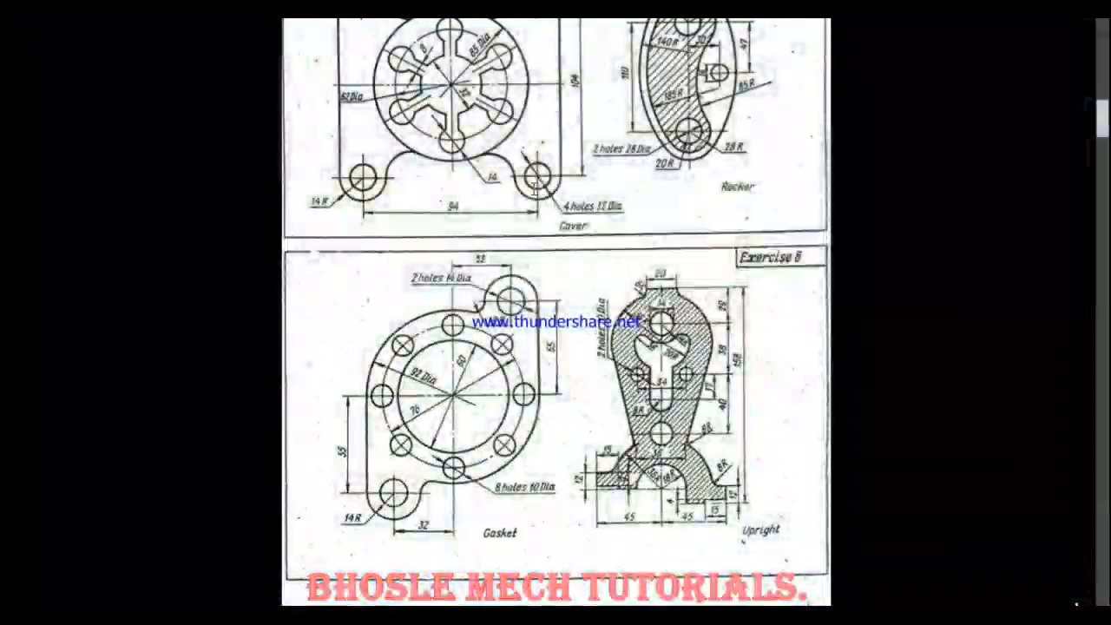
scroll(578, 190, down, 5)
scroll(578, 190, down, 15)
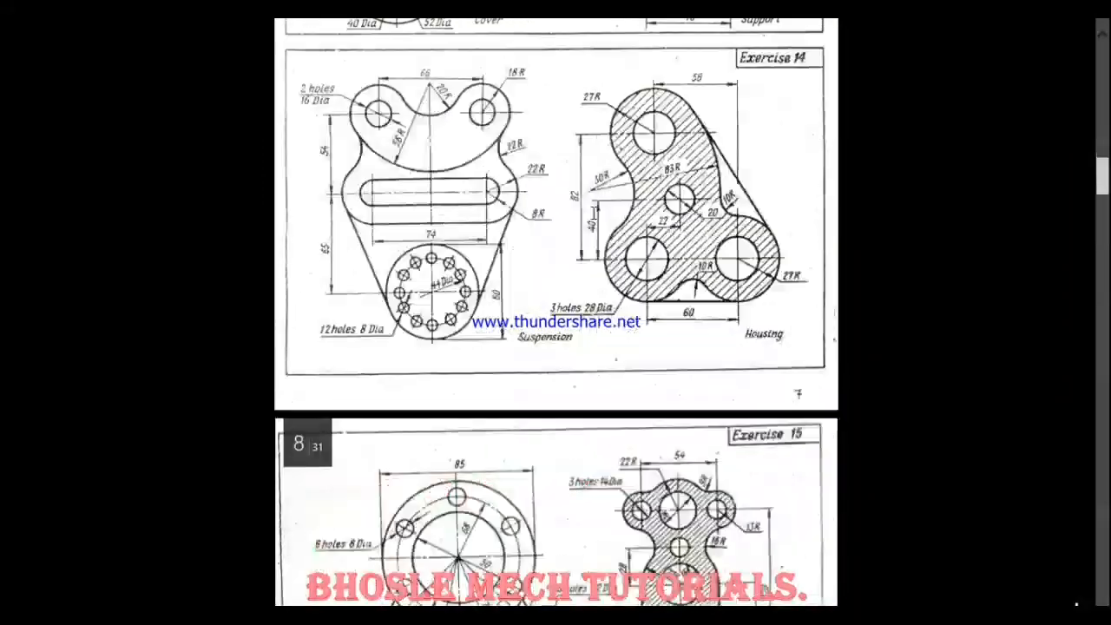
scroll(598, 207, down, 15)
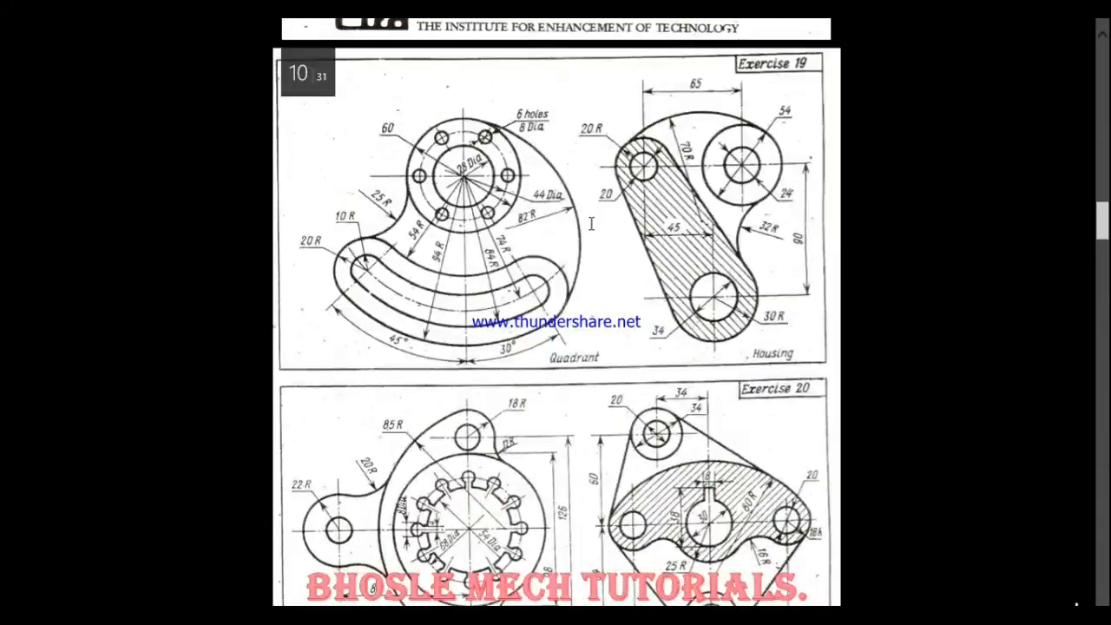
scroll(592, 294, up, 15)
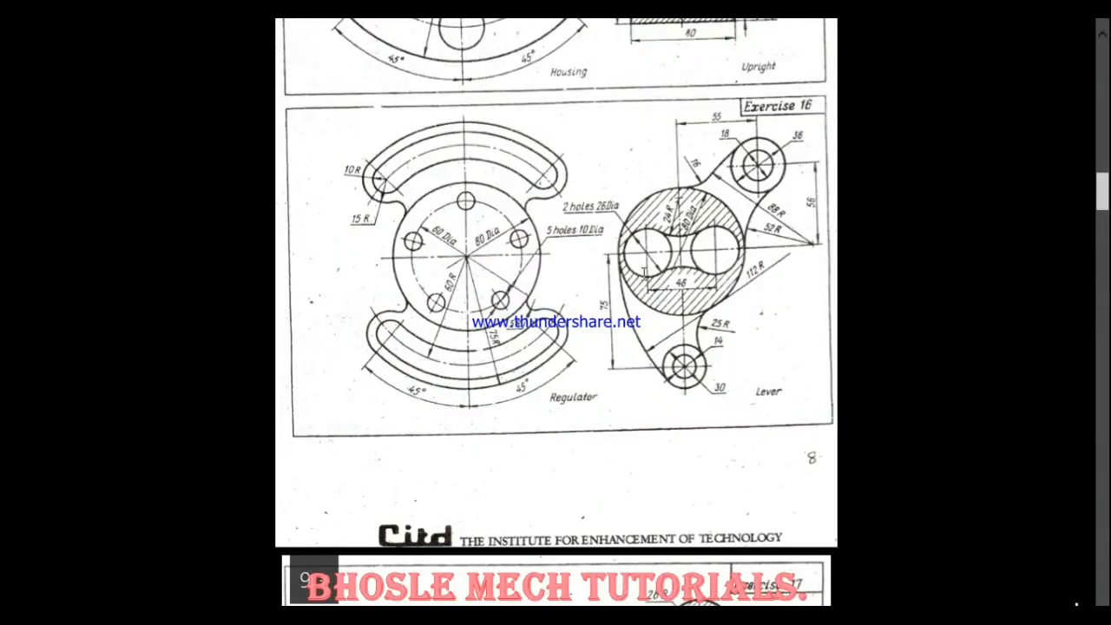
scroll(645, 271, up, 15)
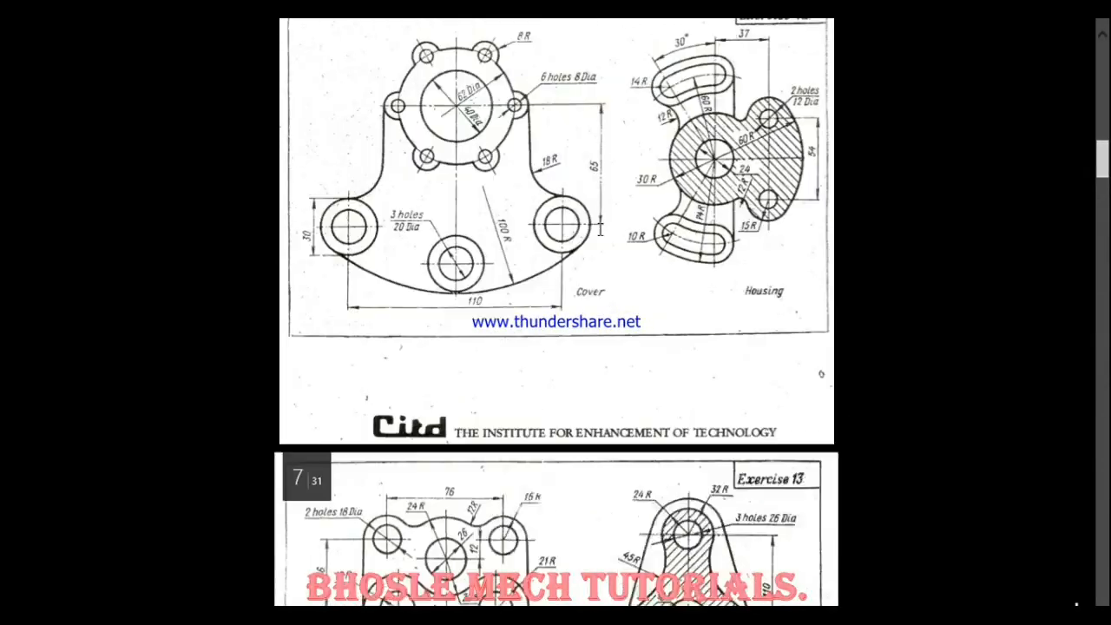